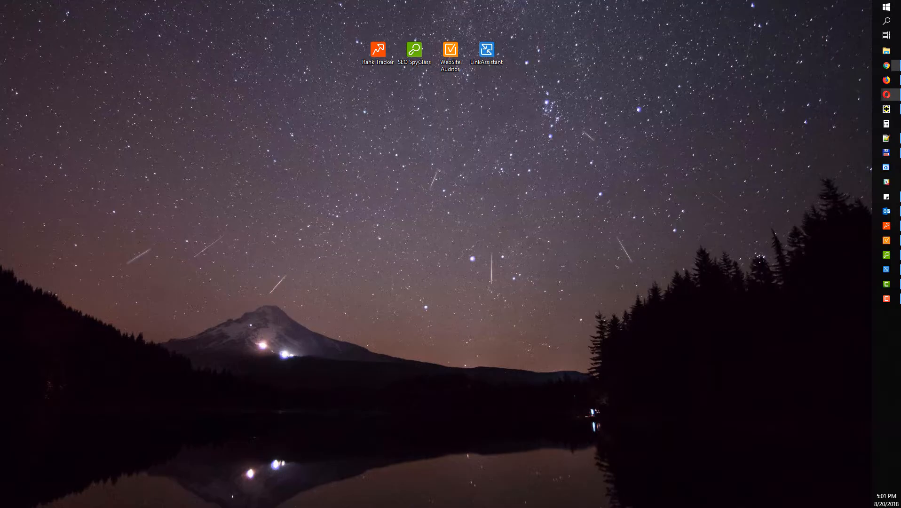
Review the SEO PowerSuite features-and-editions comparison table in Chrome, then minimize the browser
left_click(887, 65)
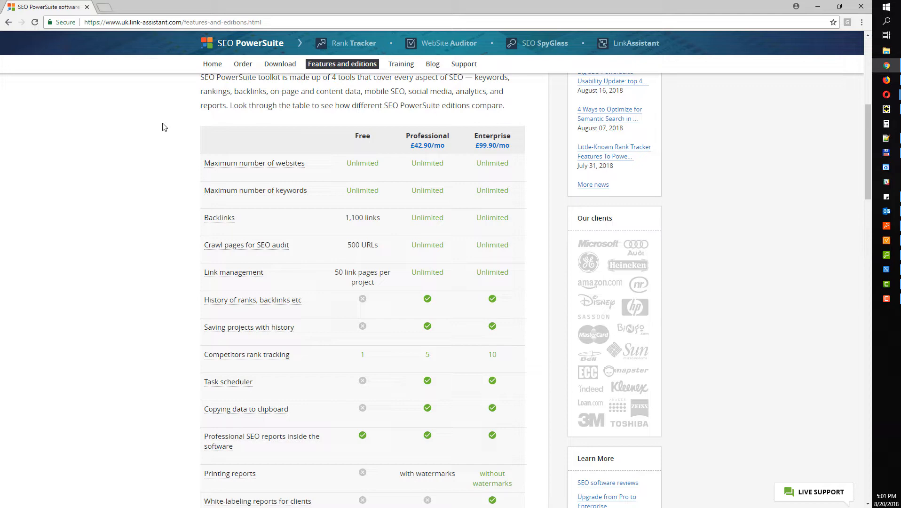
scroll(164, 127, "up", 7)
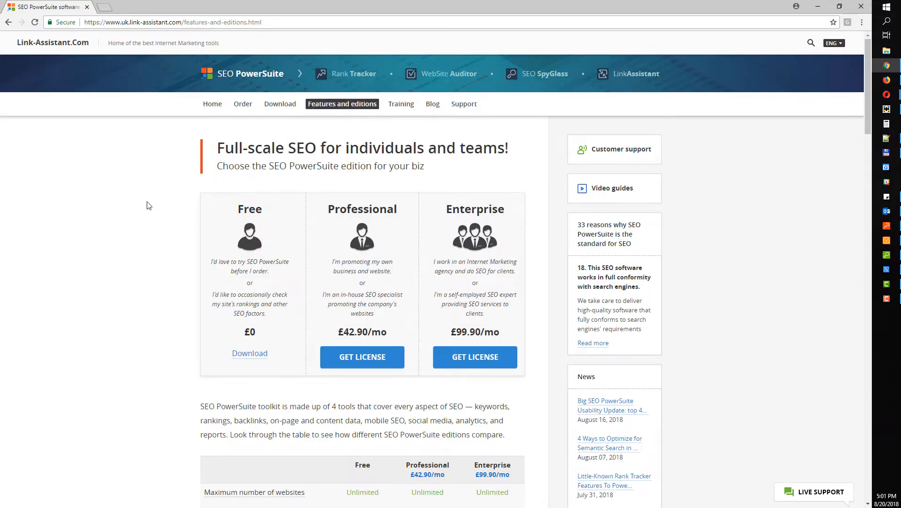
scroll(147, 206, "down", 9)
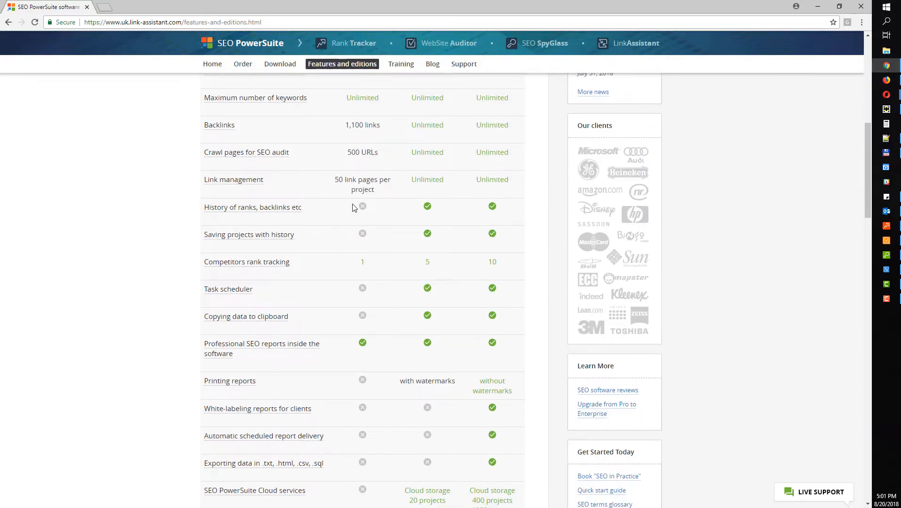
scroll(339, 200, "up", 3)
scroll(311, 210, "down", 2)
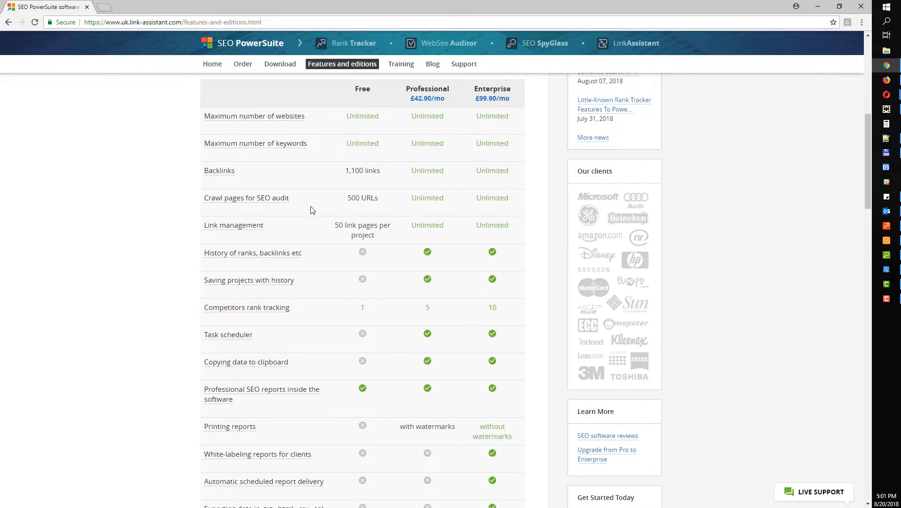
scroll(398, 268, "down", 5)
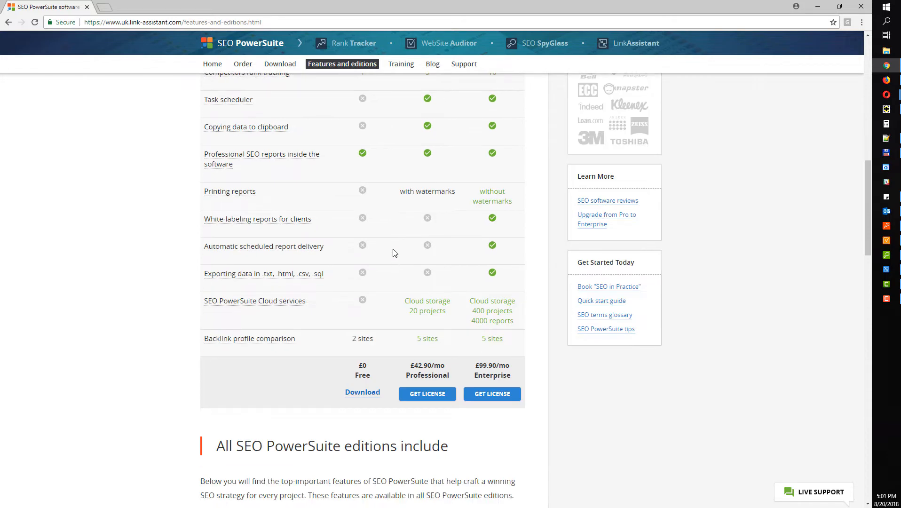
scroll(395, 253, "up", 2)
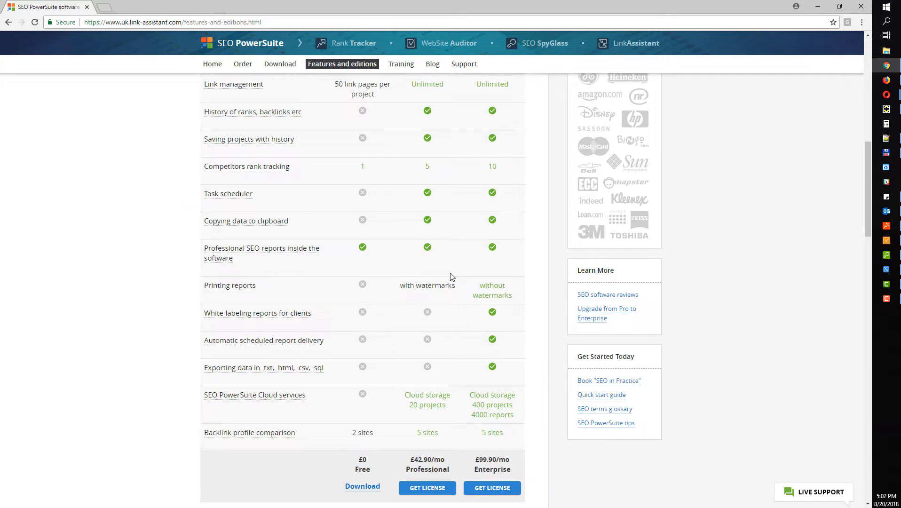
scroll(443, 270, "down", 2)
scroll(433, 253, "up", 5)
scroll(394, 194, "up", 6)
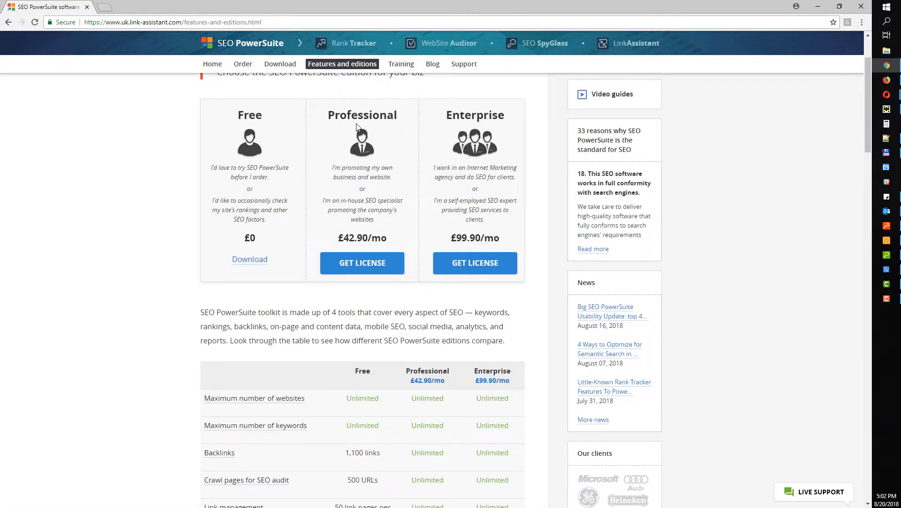
left_click(817, 12)
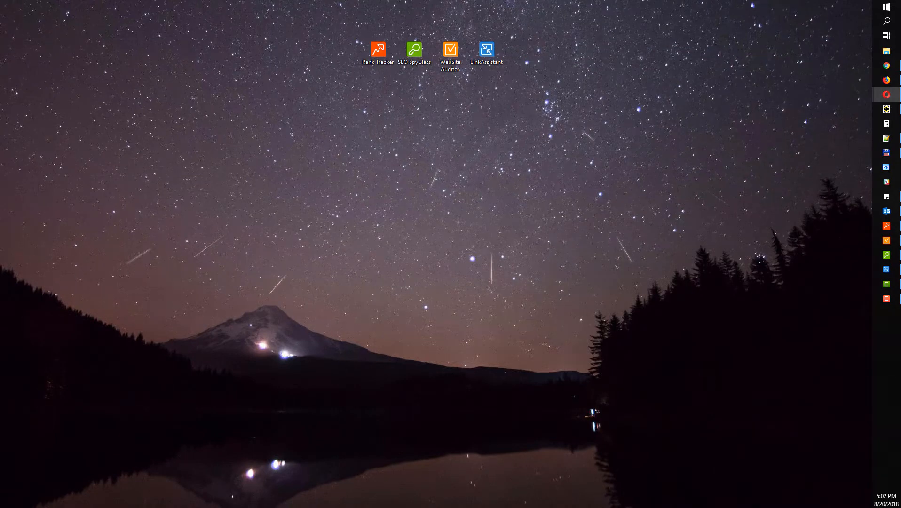
Switch to Rank Tracker and start a new rankings monitoring project
key("alt+Tab")
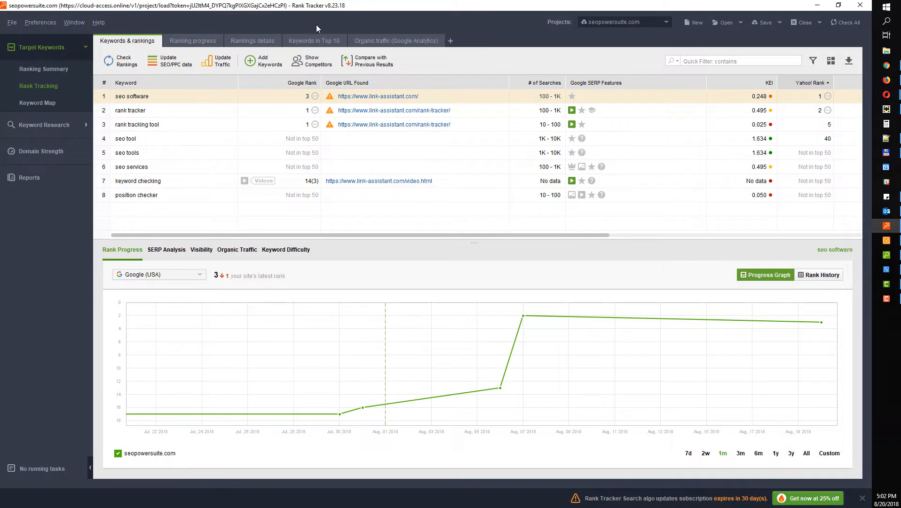
left_click(691, 23)
Enter seopowersuite.com as the site and skip the AdWords and Analytics accounts step
left_click(336, 213)
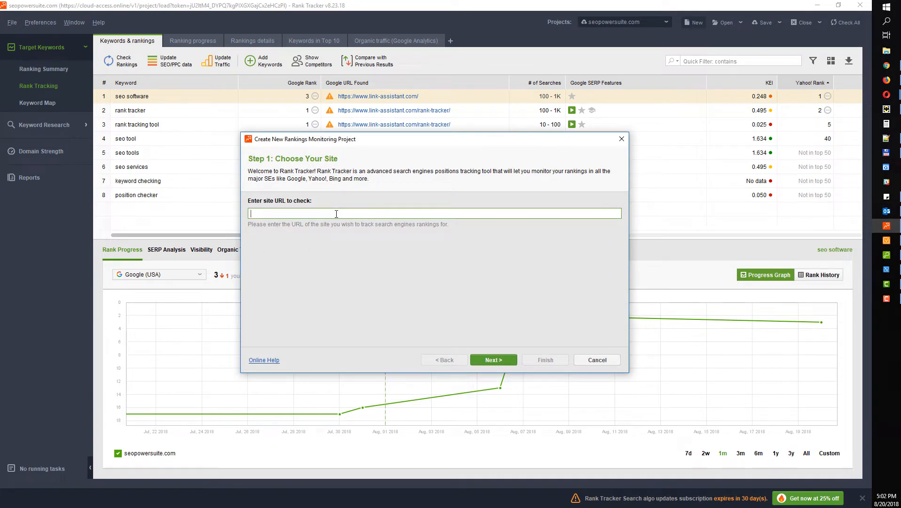
type("seopowersuite.com")
left_click(494, 360)
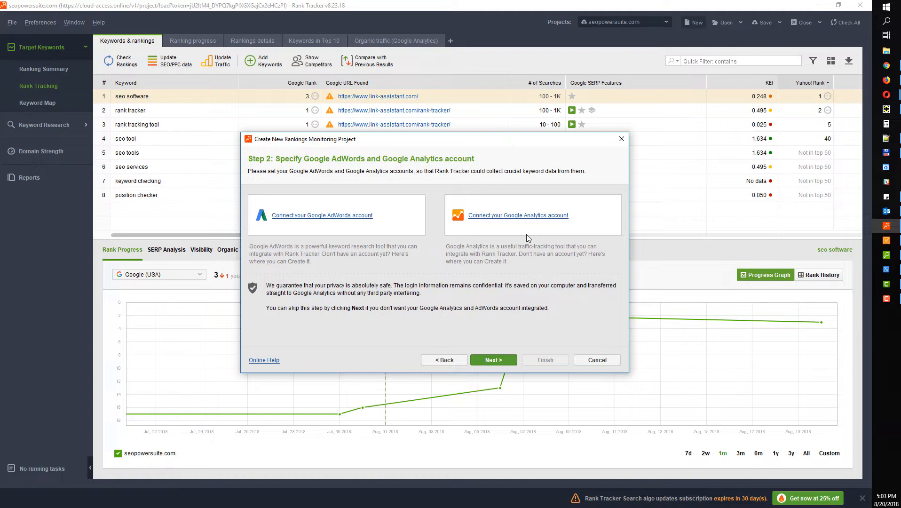
left_click(510, 359)
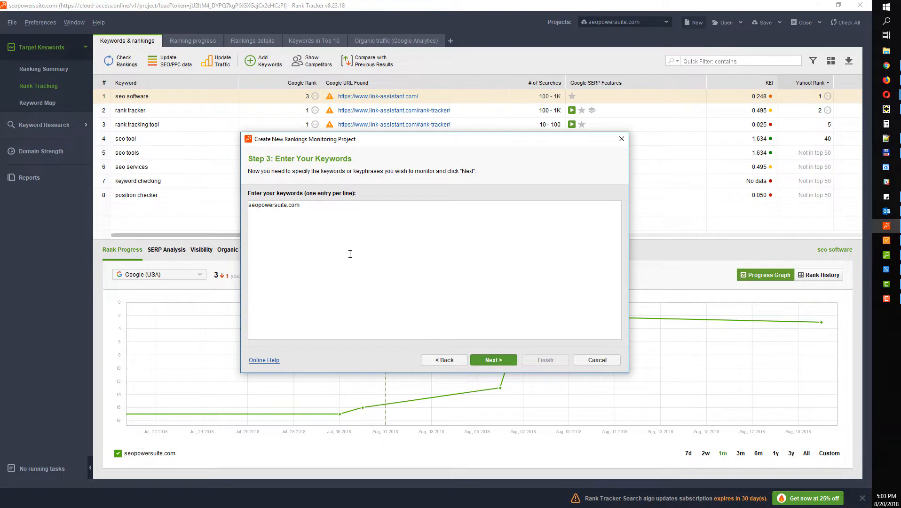
Replace the prefilled keyword with 'seo tools' and 'seo software', then advance to search engines
left_click_drag(245, 213, 243, 206)
key("BackSpace")
type("seo tools")
key("Return")
type("seo software")
left_click(500, 360)
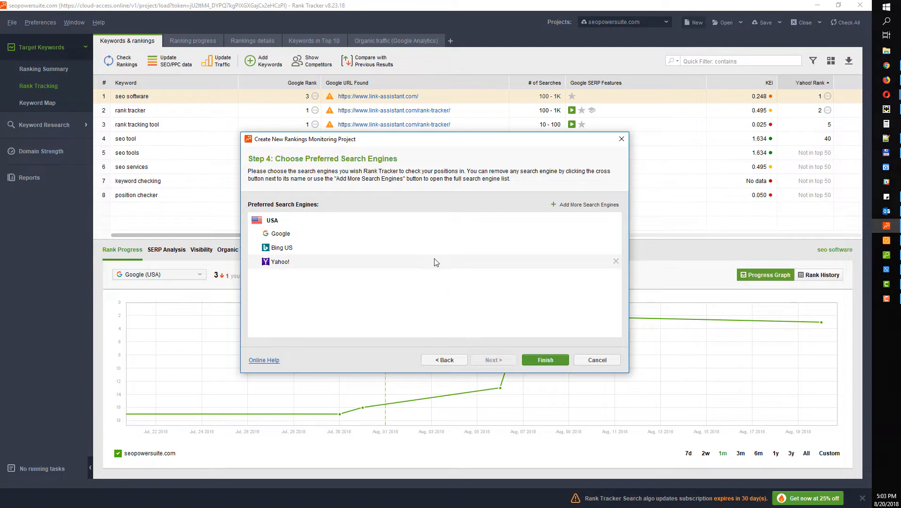
left_click_drag(459, 133, 450, 99)
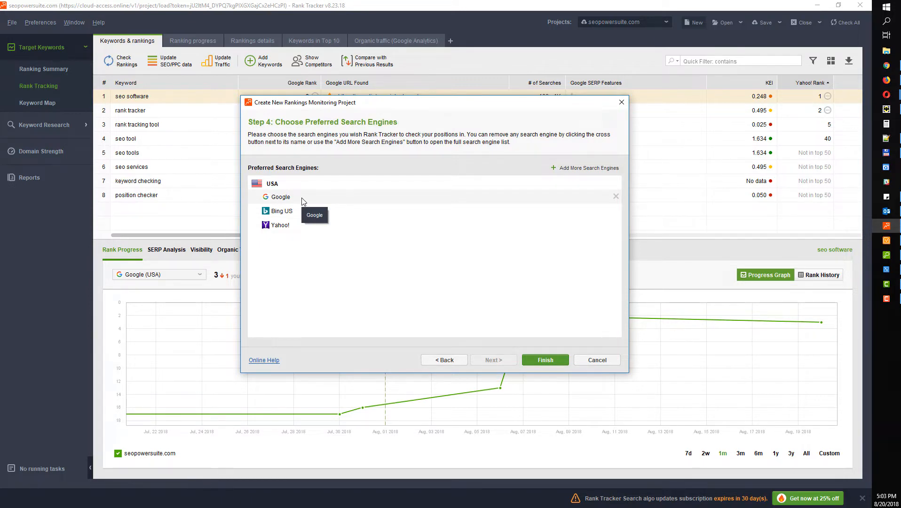
Show all available search engines in an enlarged dialog and filter the list by 'germany'
left_click(583, 169)
left_click_drag(618, 181, 617, 201)
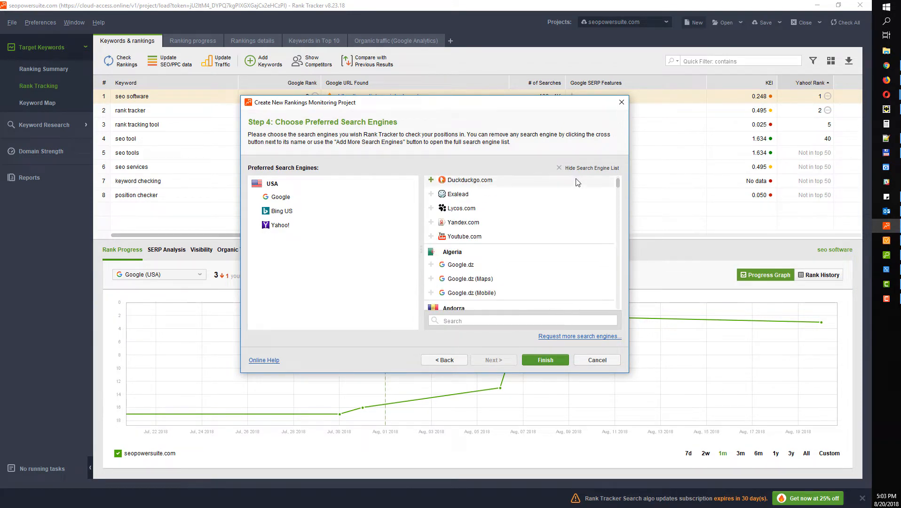
left_click_drag(617, 183, 617, 178)
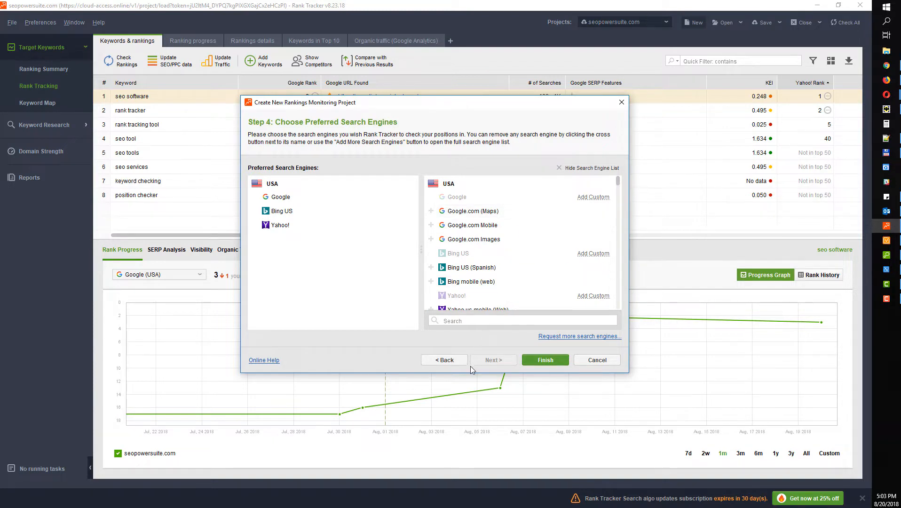
left_click_drag(470, 374, 456, 423)
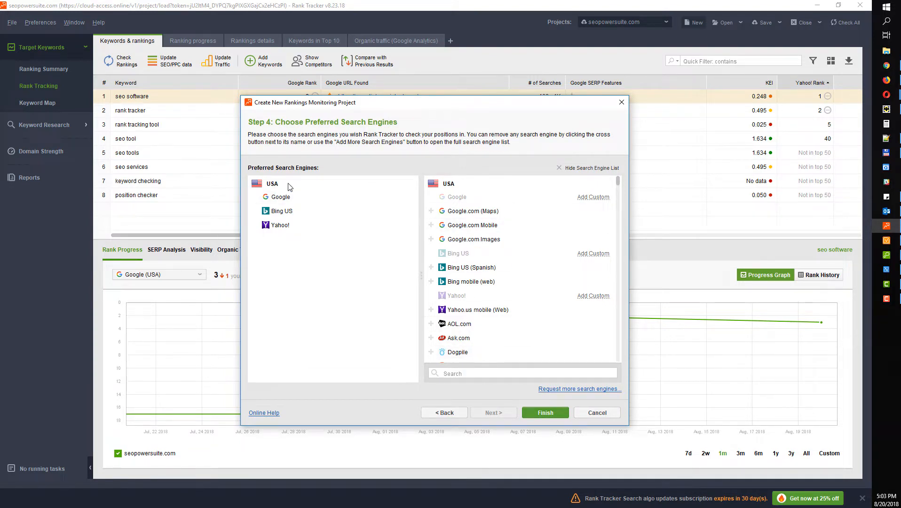
scroll(482, 273, "down", 10)
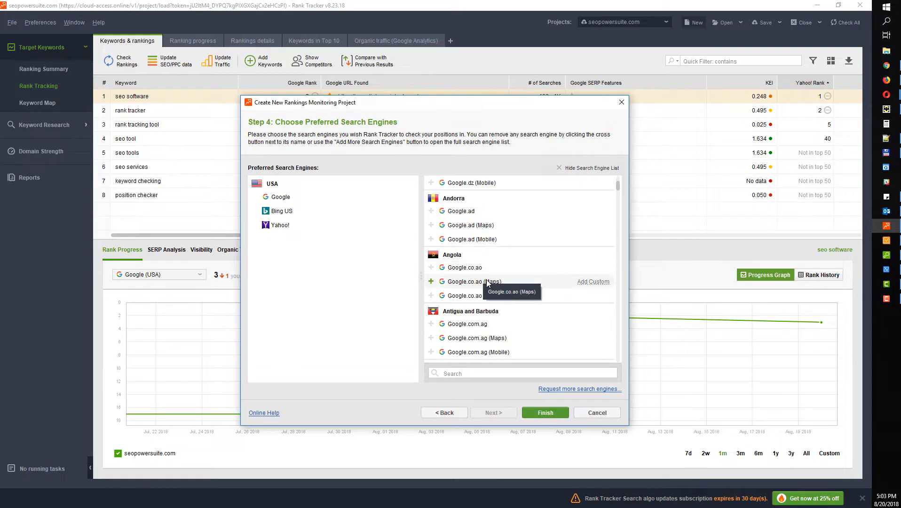
scroll(499, 278, "down", 3)
scroll(517, 281, "down", 1)
left_click(471, 373)
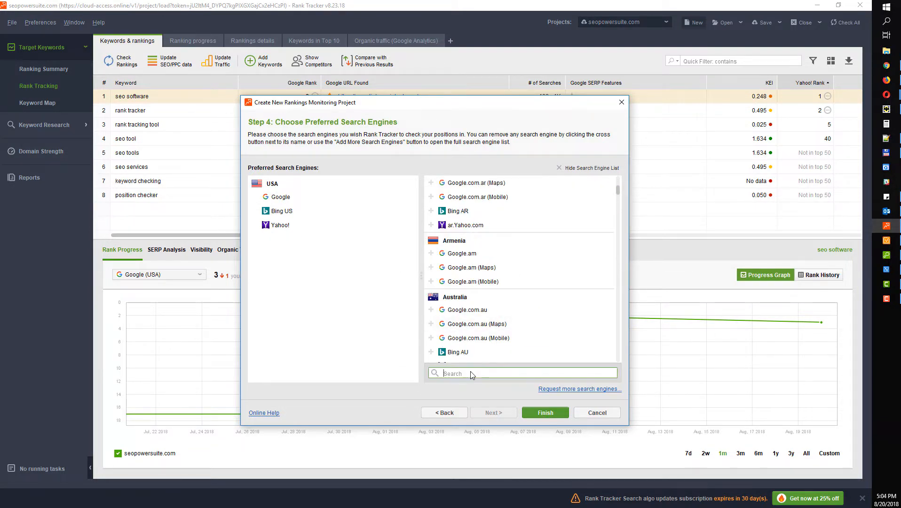
type("germany")
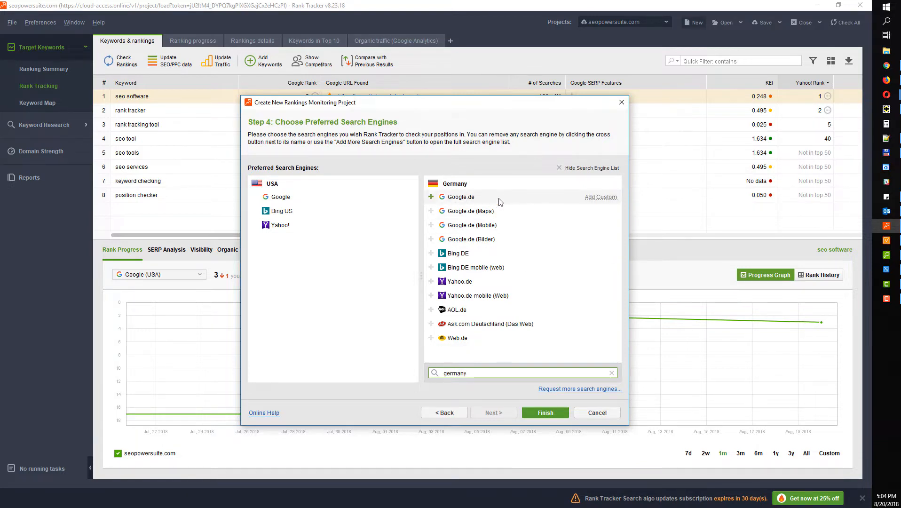
Add a custom Google.de engine with German interface language and Berlin, 10117 as preferred location
left_click(598, 199)
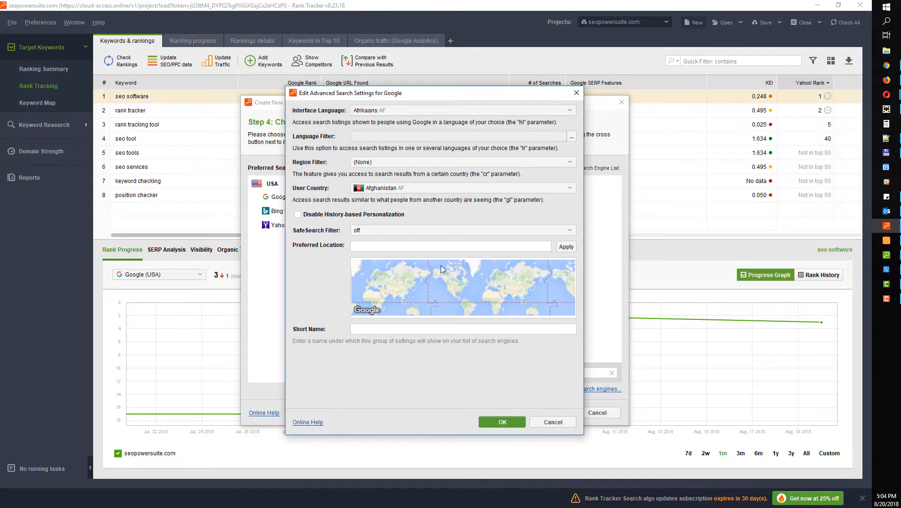
left_click(577, 93)
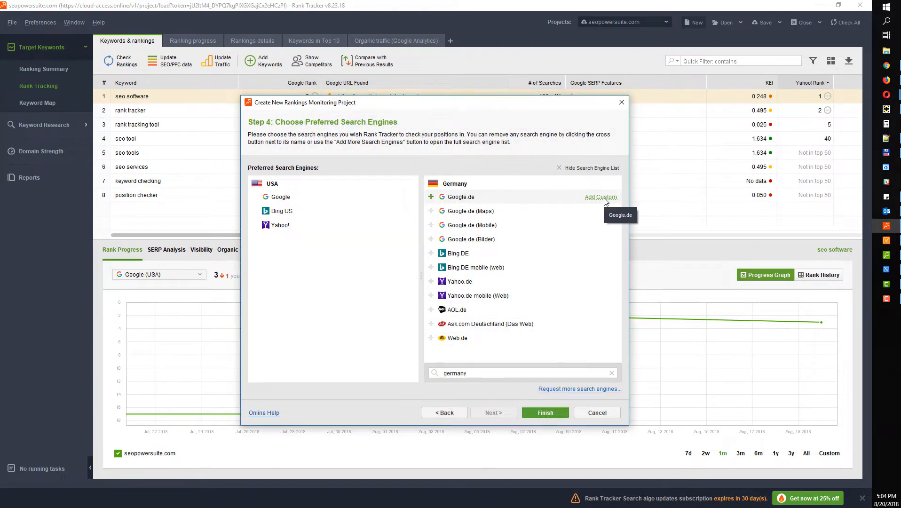
left_click(602, 198)
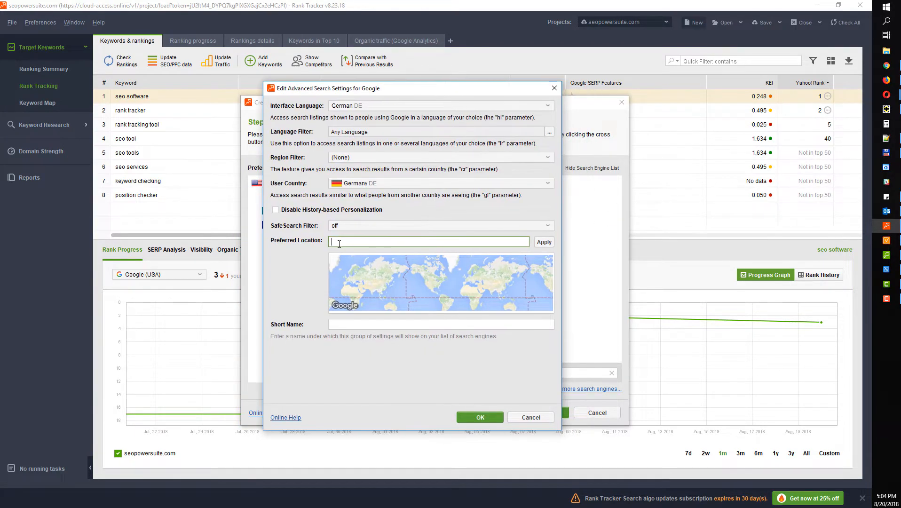
type("Berlin")
left_click(544, 242)
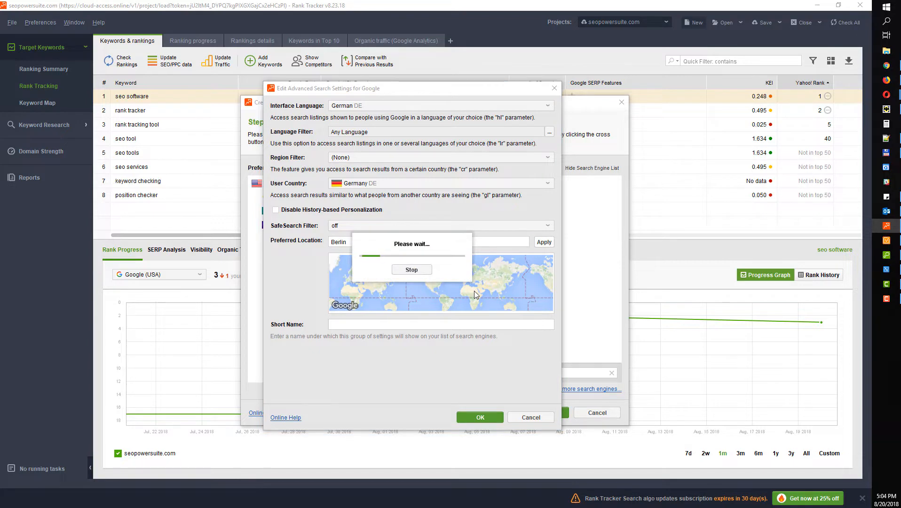
left_click(476, 418)
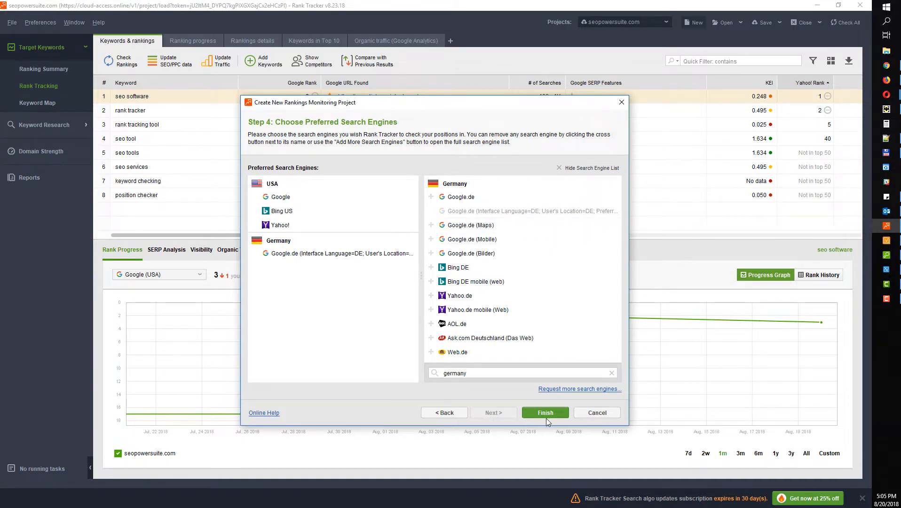
Close the unfinished wizard and widen the Keyword and Google Rank columns
left_click(621, 103)
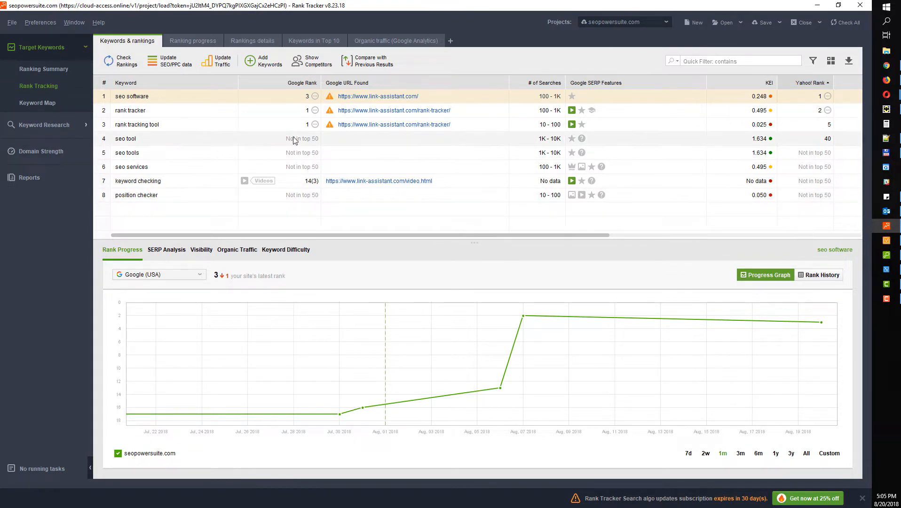
left_click_drag(237, 84, 244, 84)
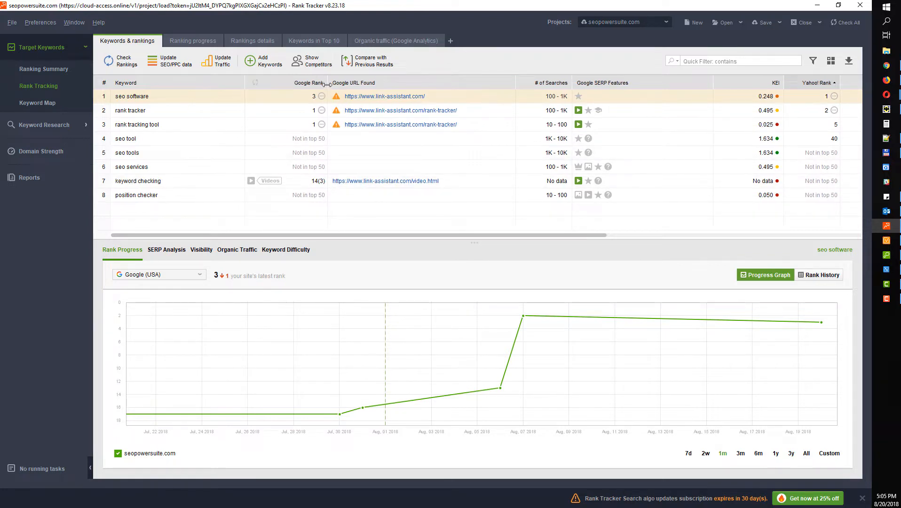
left_click_drag(328, 83, 380, 83)
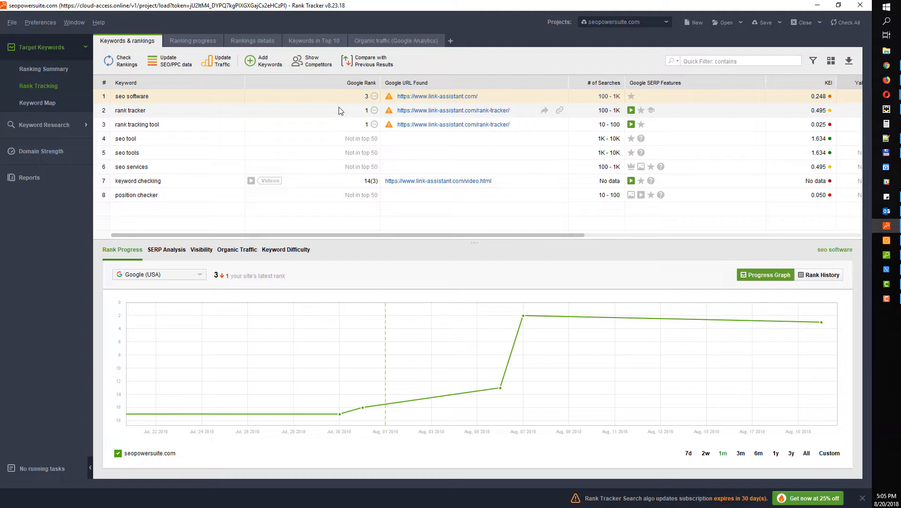
Switch to joespizzanyc.com and widen the # of Searches and both Google Rank columns
left_click(601, 22)
left_click(601, 66)
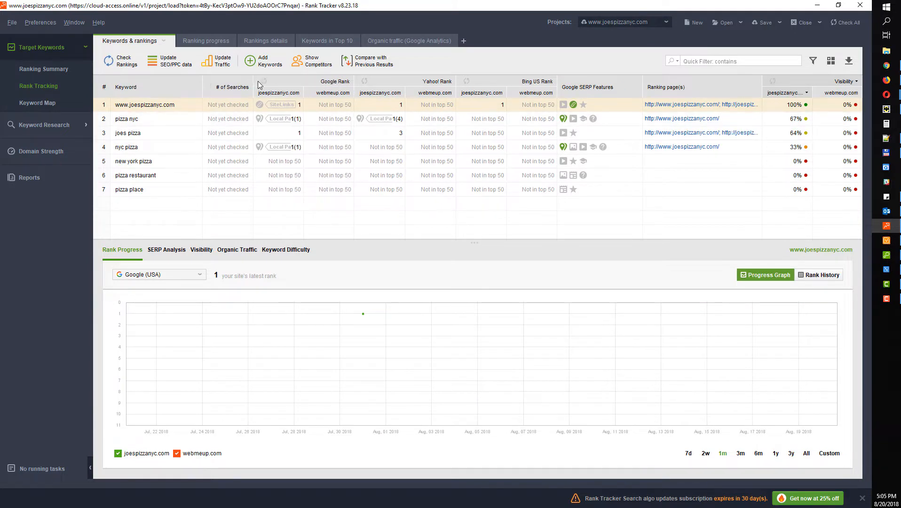
left_click_drag(257, 78, 294, 82)
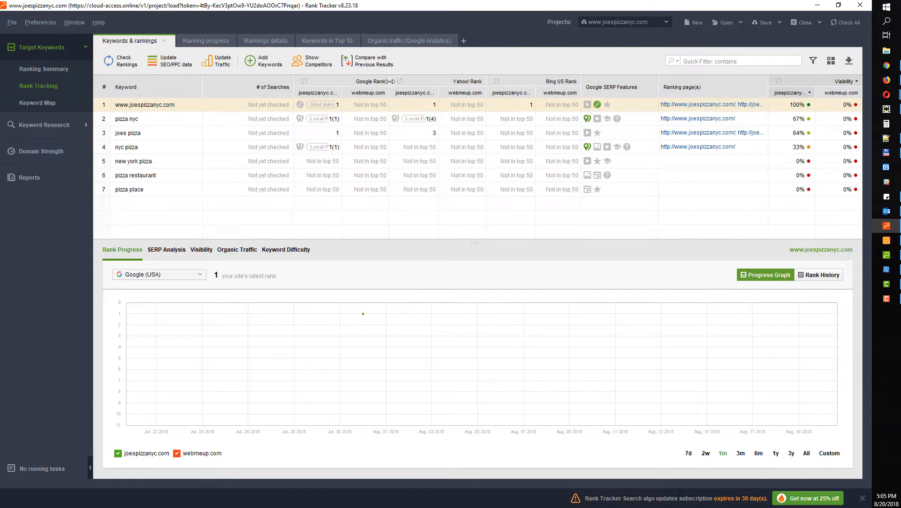
left_click_drag(390, 81, 433, 81)
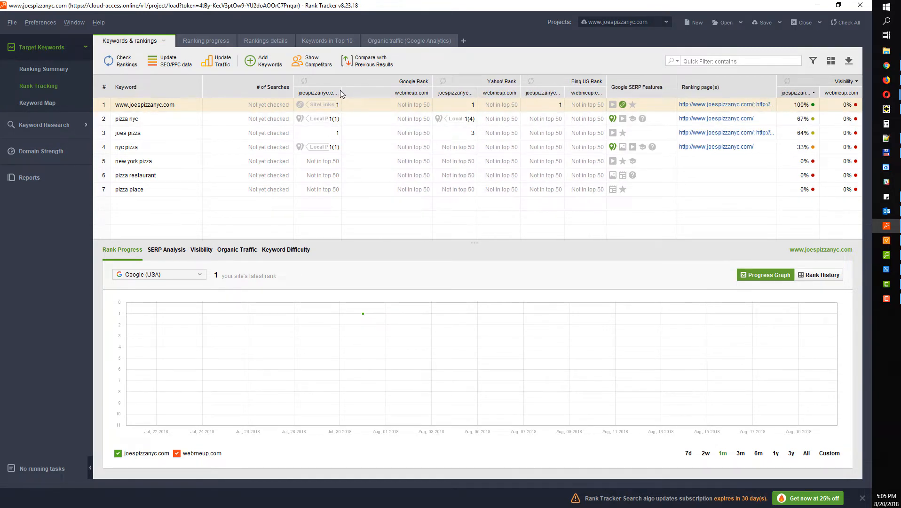
left_click_drag(342, 90, 391, 91)
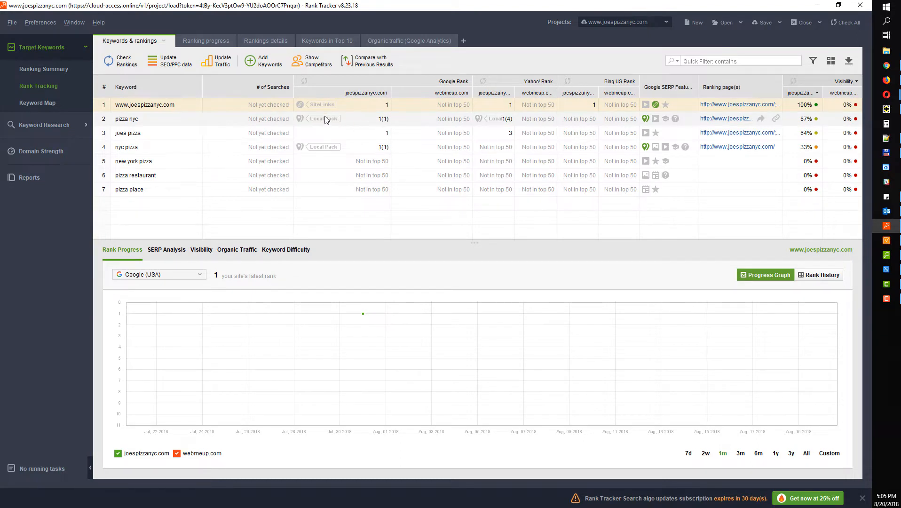
left_click(349, 120)
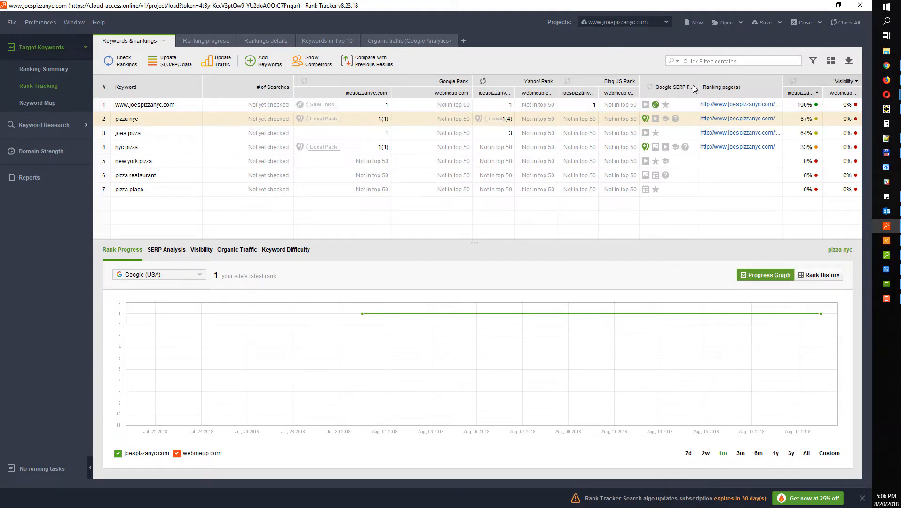
Move Google SERP Features beside Google Rank and view the nyc pizza rank progress
left_click_drag(698, 83, 480, 102)
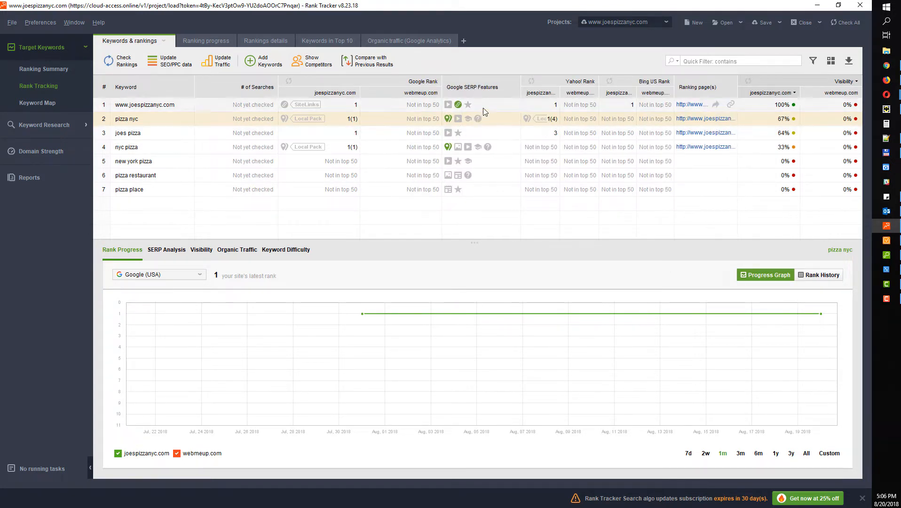
left_click(475, 150)
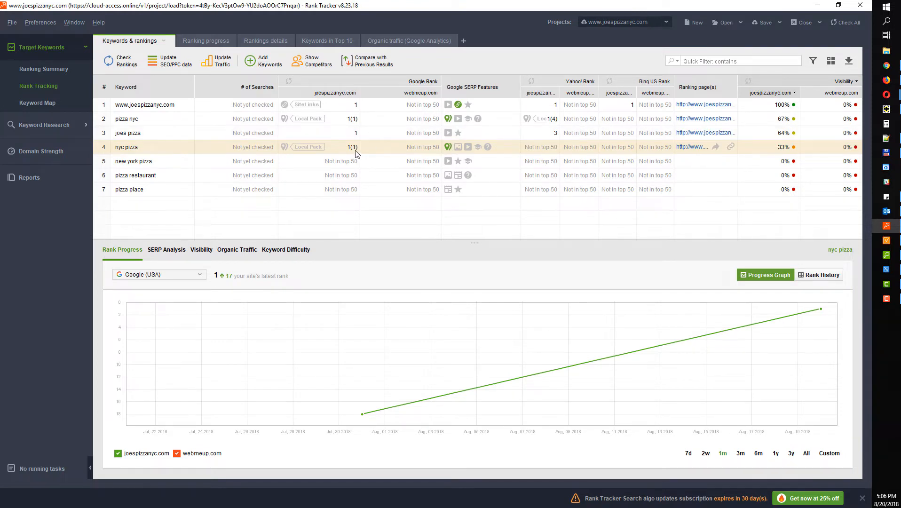
left_click(606, 22)
Open the seopowersuite.com project, scroll its table sideways, and make the keyword table pane taller
left_click(597, 52)
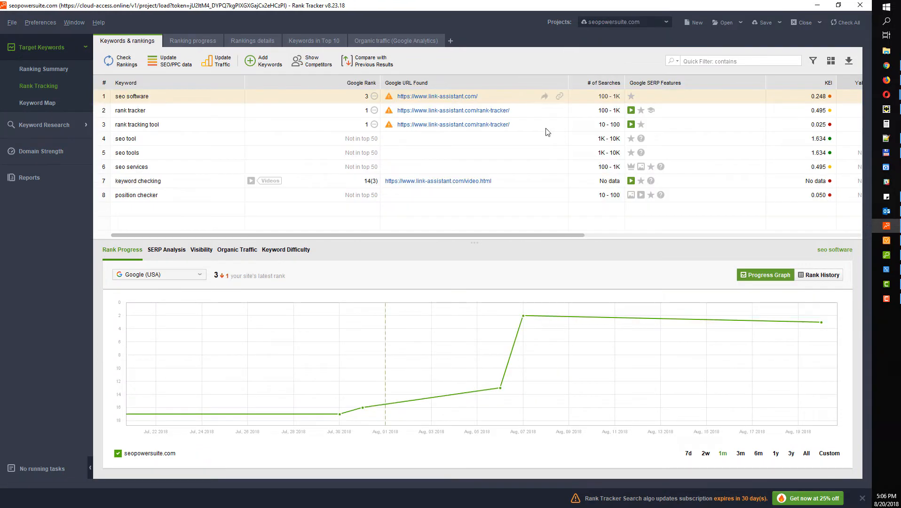
left_click_drag(525, 235, 699, 240)
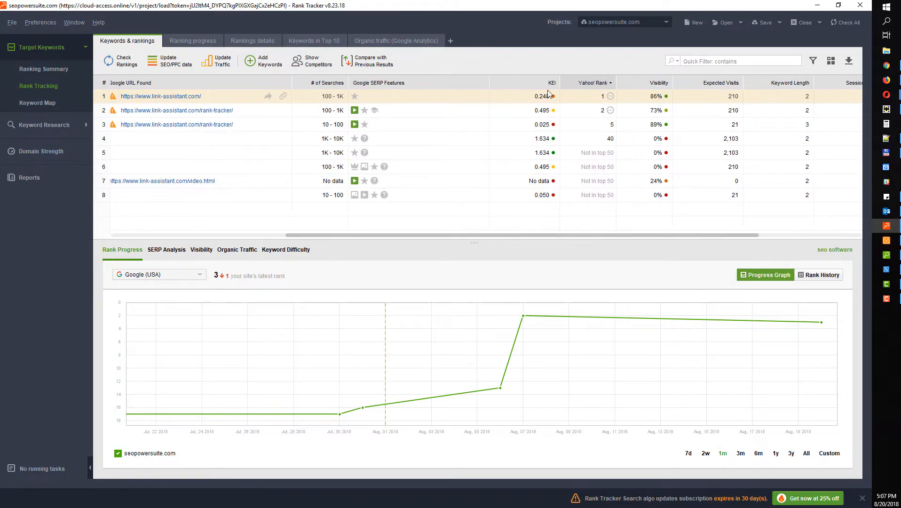
left_click_drag(621, 238, 623, 237)
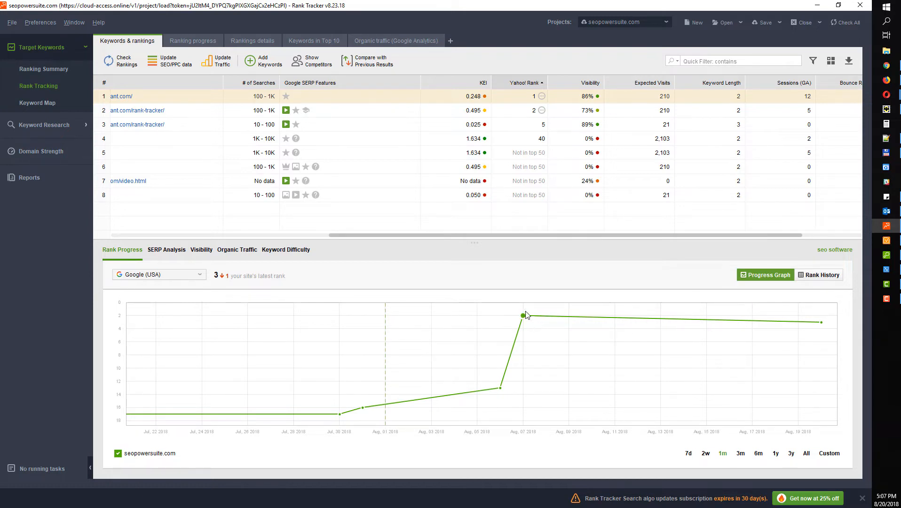
mouse_move(525, 316)
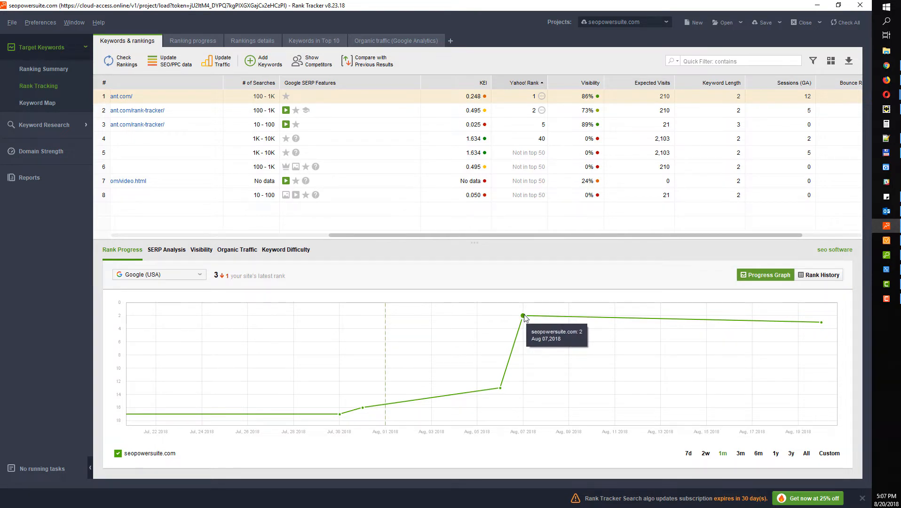
left_click_drag(504, 235, 274, 225)
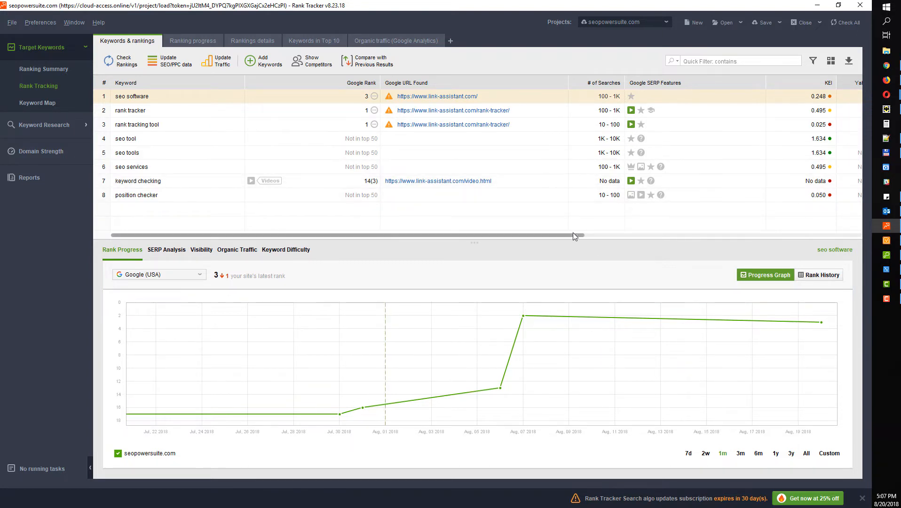
left_click_drag(464, 242, 468, 263)
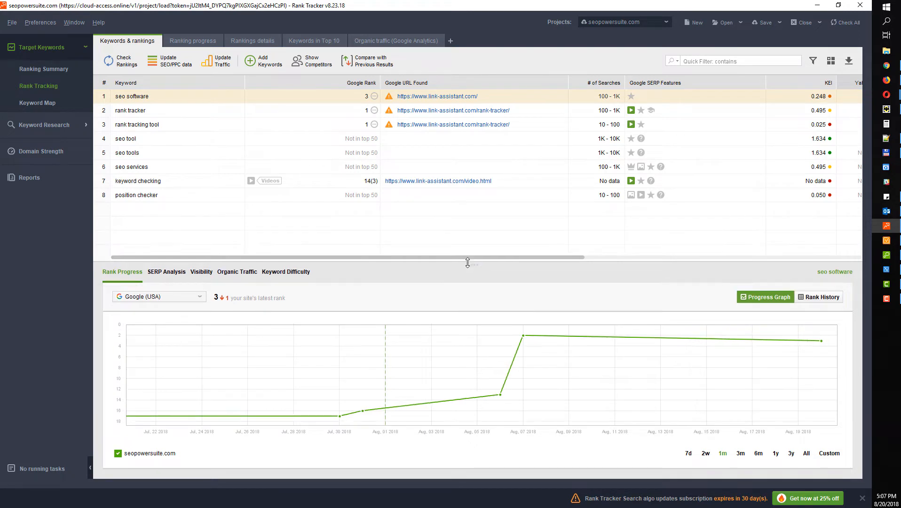
Add Cost Per Click, Expected Ad Clicks, Estimated PPC cost/mo and Expected Visits columns, then select all rows
left_click(831, 61)
left_click_drag(654, 131, 656, 243)
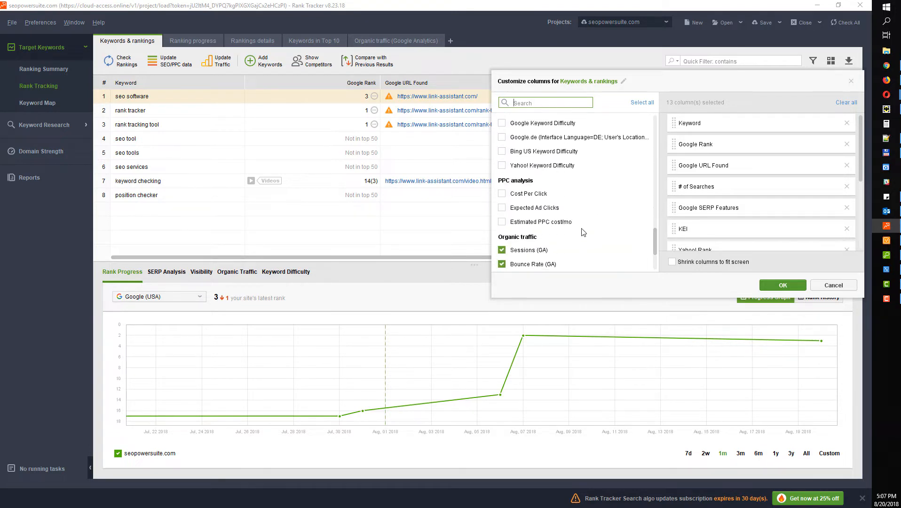
left_click(502, 193)
left_click(502, 208)
left_click(502, 221)
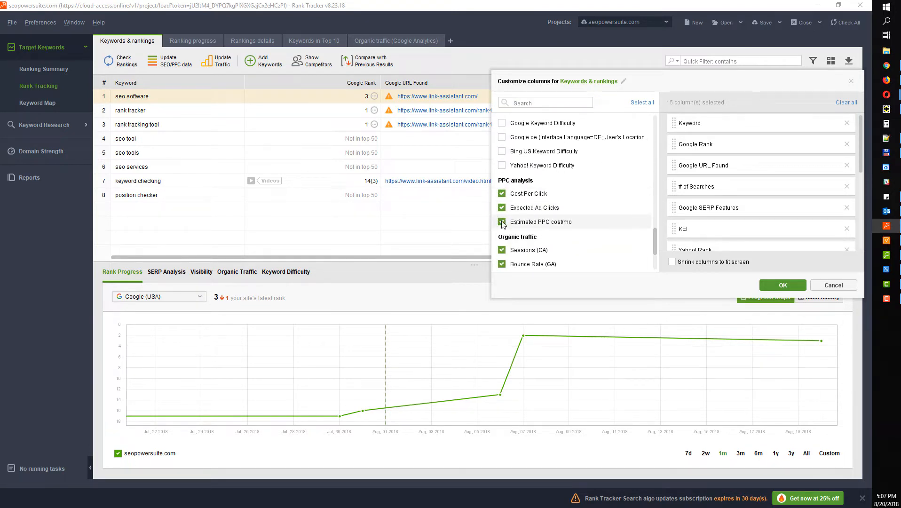
scroll(518, 208, "up", 3)
left_click(519, 208)
scroll(522, 208, "up", 8)
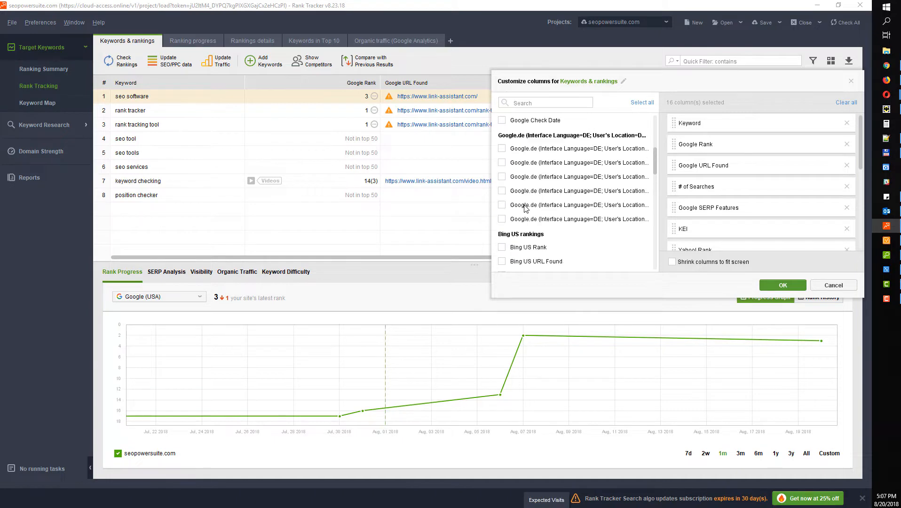
scroll(525, 209, "up", 5)
scroll(526, 208, "down", 6)
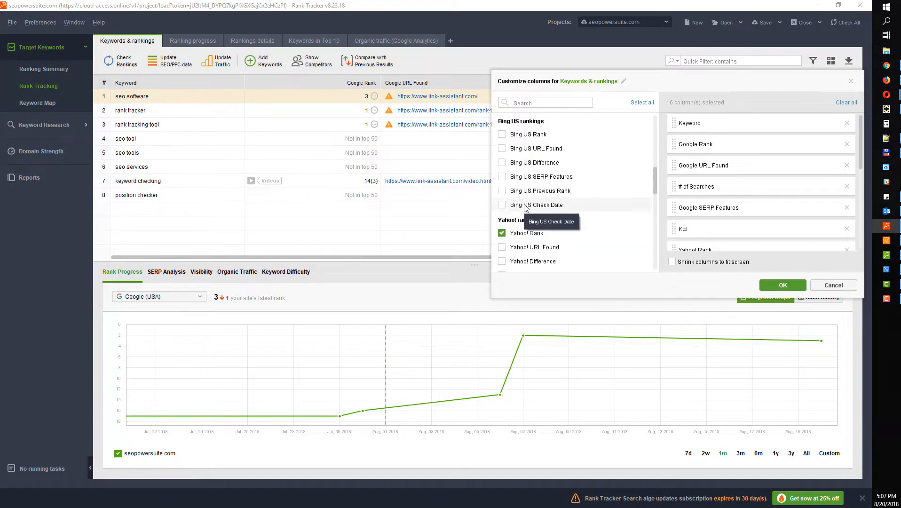
scroll(526, 208, "down", 10)
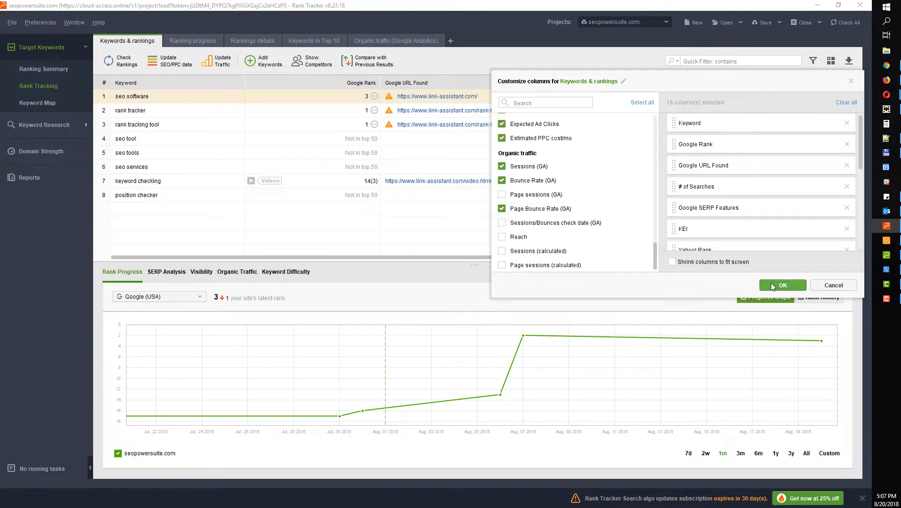
left_click(771, 283)
left_click_drag(505, 258, 440, 247)
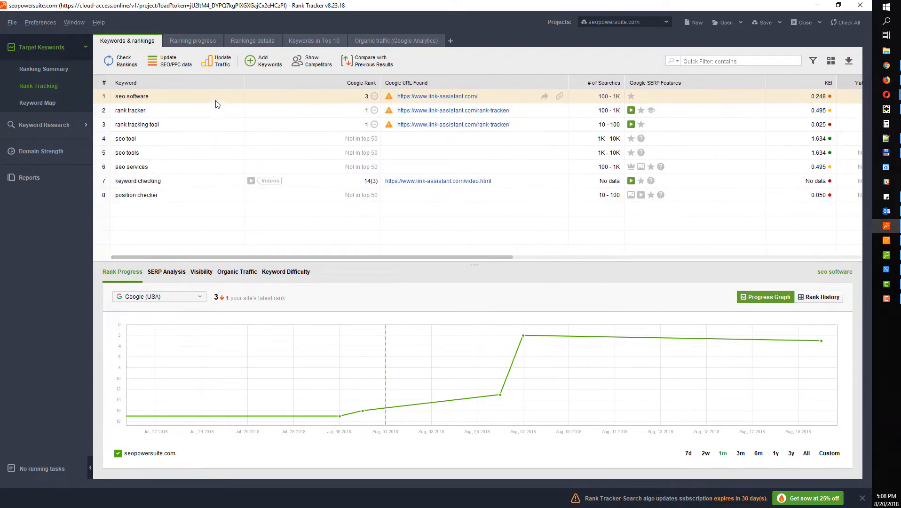
left_click_drag(216, 111, 230, 214)
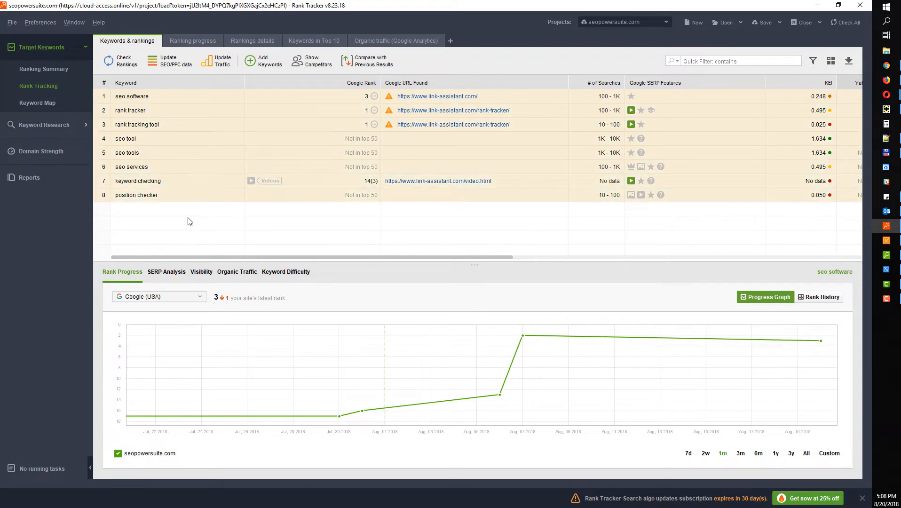
left_click(848, 63)
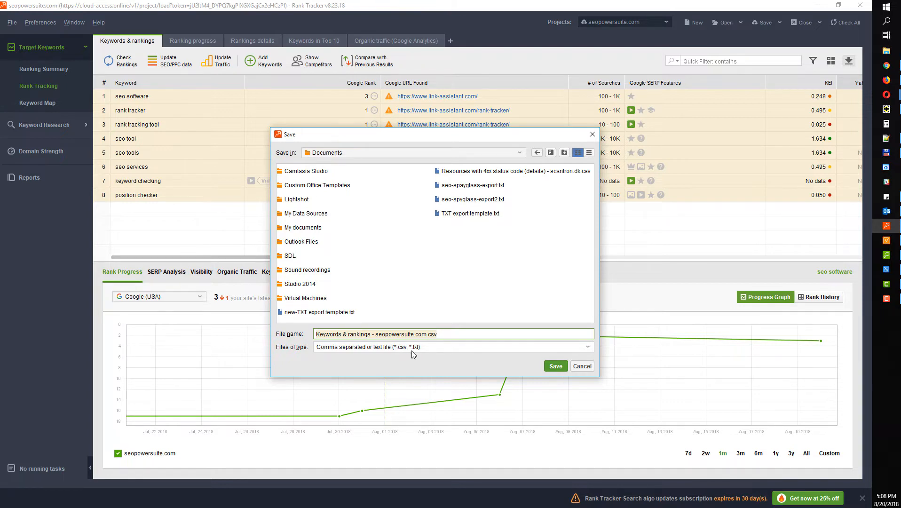
left_click(593, 134)
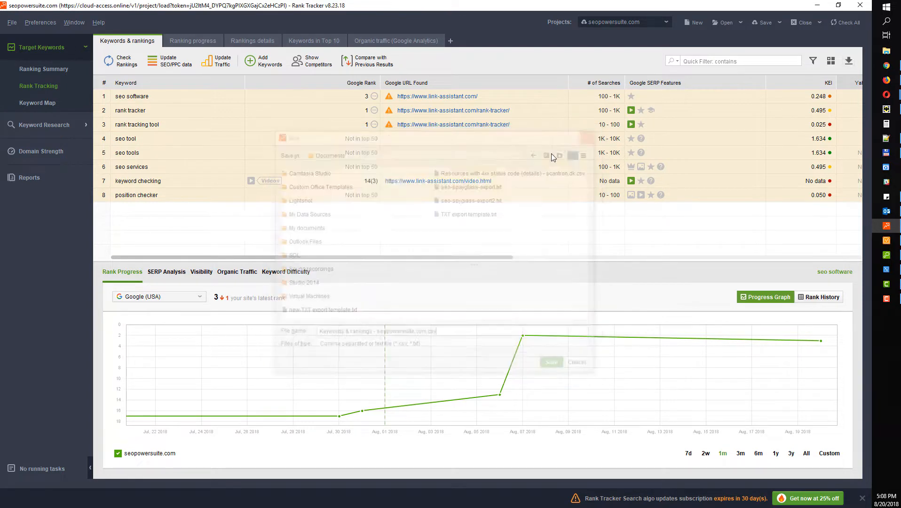
left_click(199, 115)
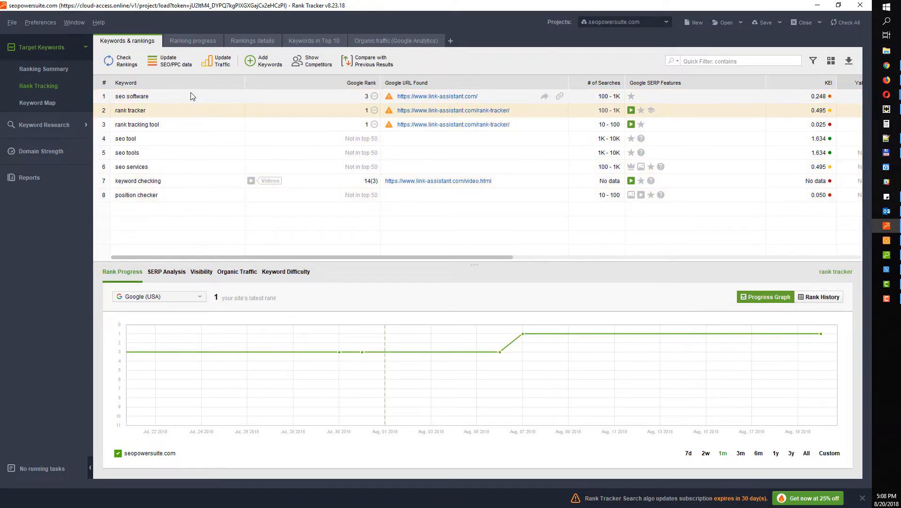
left_click_drag(190, 95, 775, 196)
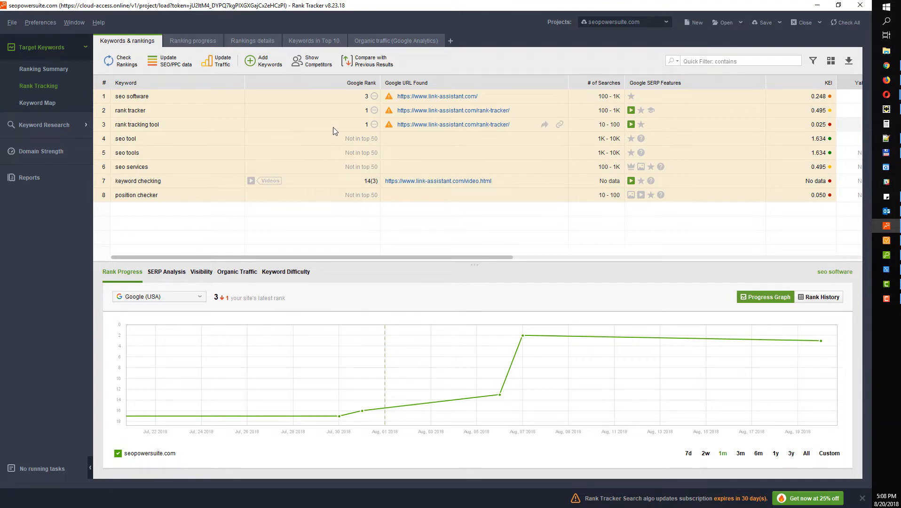
left_click(674, 153)
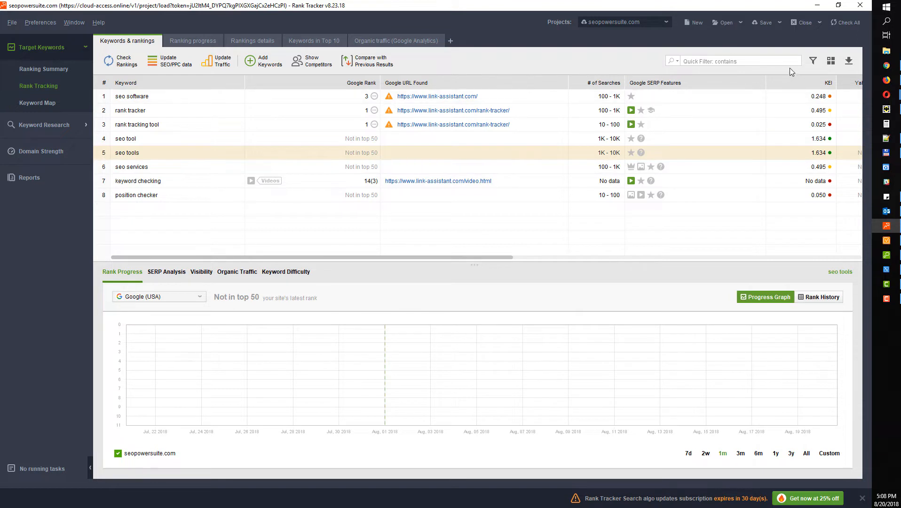
left_click(692, 63)
type("seo")
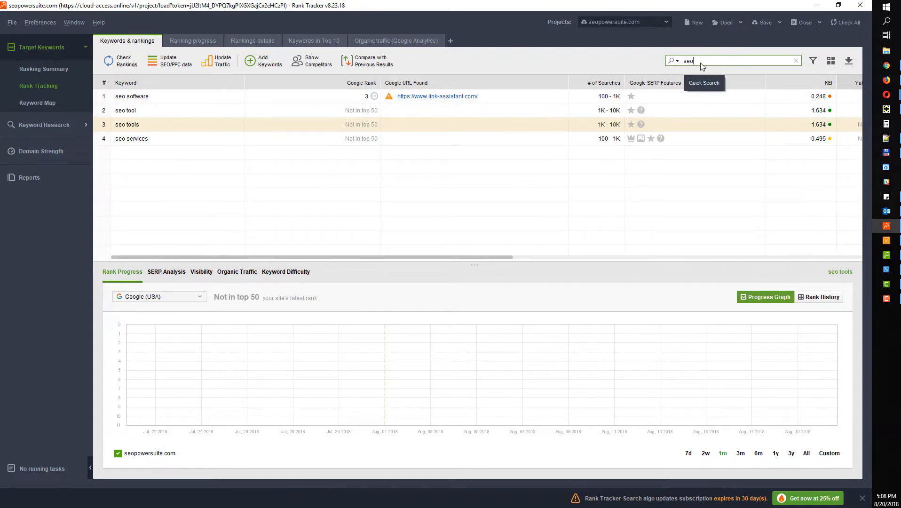
left_click(797, 62)
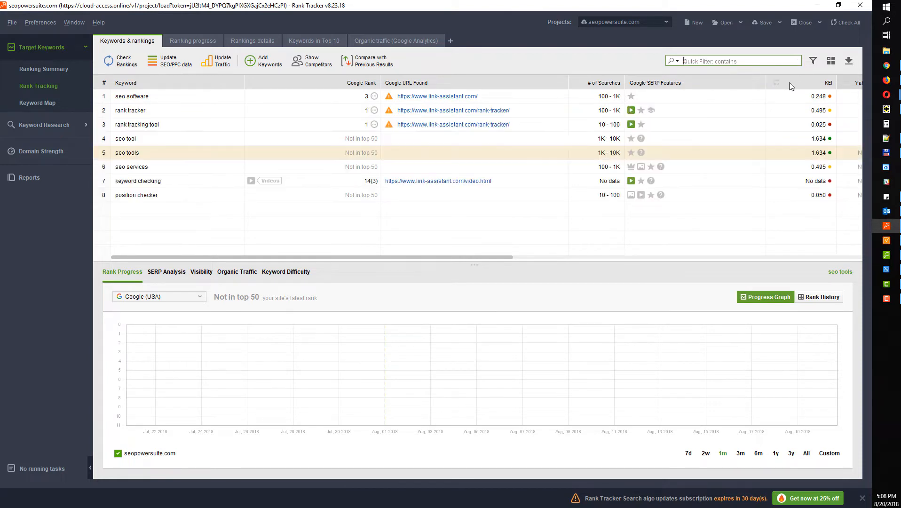
Filter the keyword table to '# of Searches more than 1000'
left_click(813, 62)
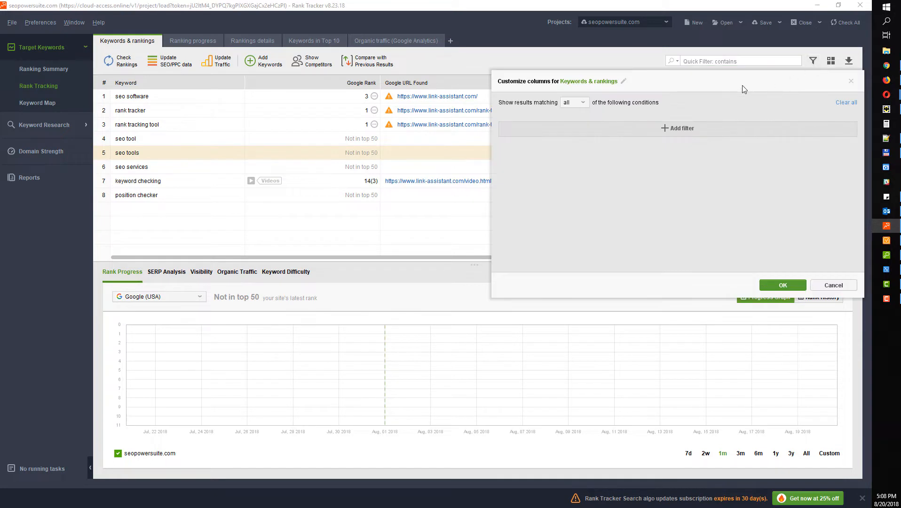
left_click(689, 127)
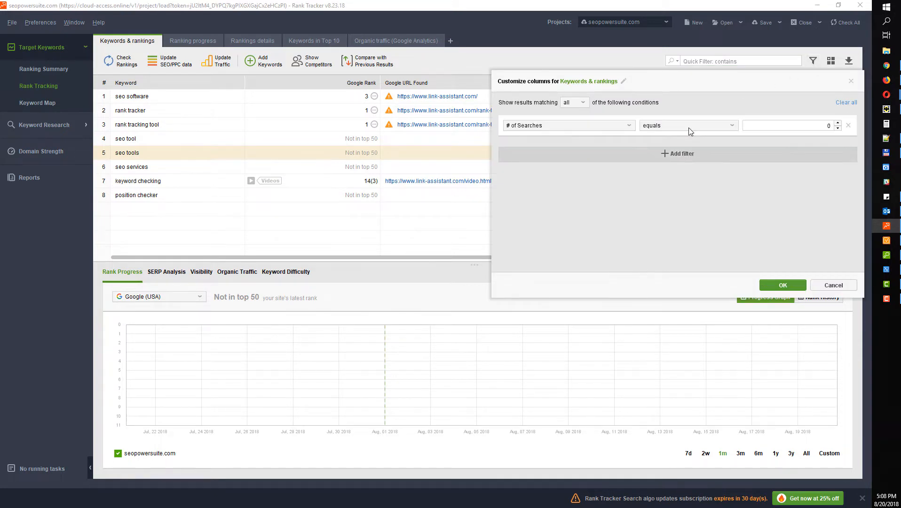
left_click(597, 128)
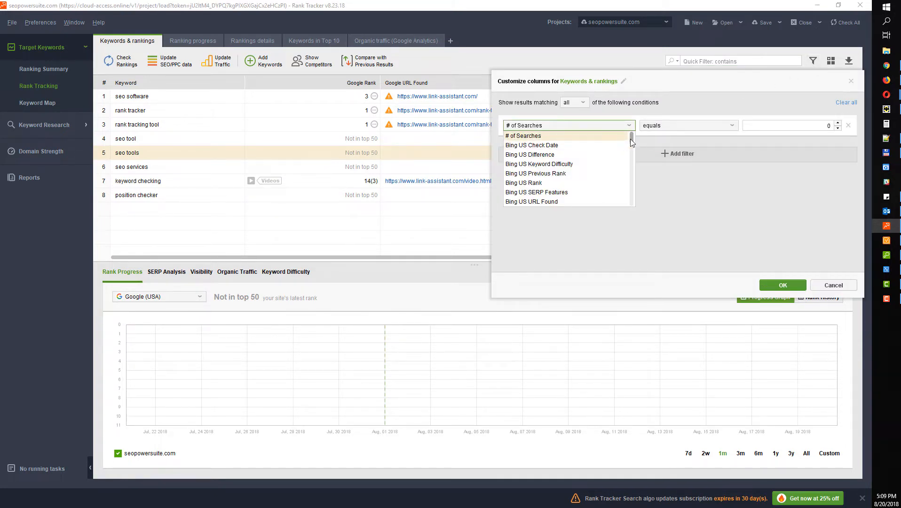
left_click_drag(631, 139, 633, 153)
scroll(576, 151, "up", 5)
left_click(549, 139)
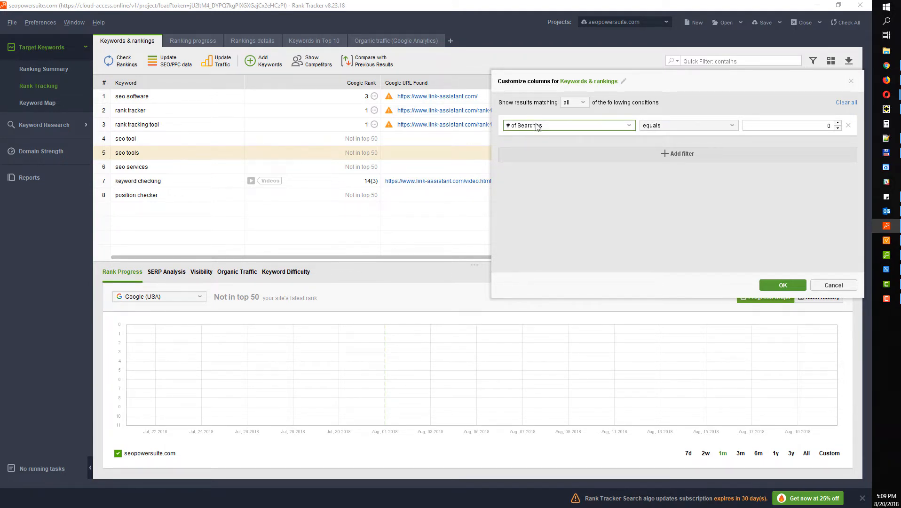
left_click(831, 125)
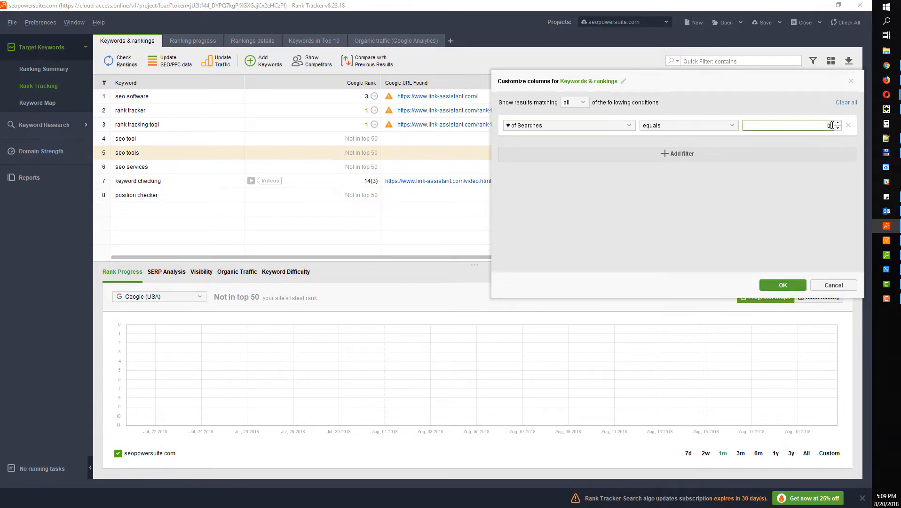
left_click(729, 125)
left_click(716, 155)
left_click(830, 125)
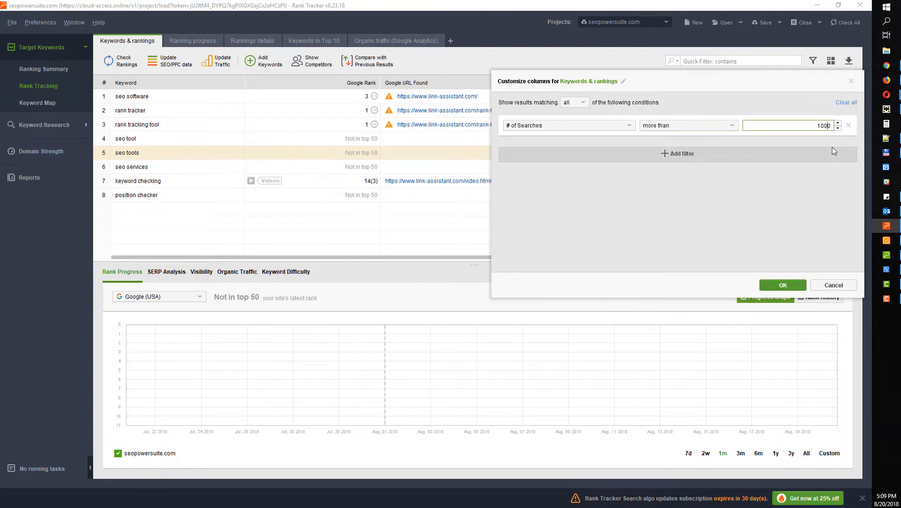
left_click(783, 286)
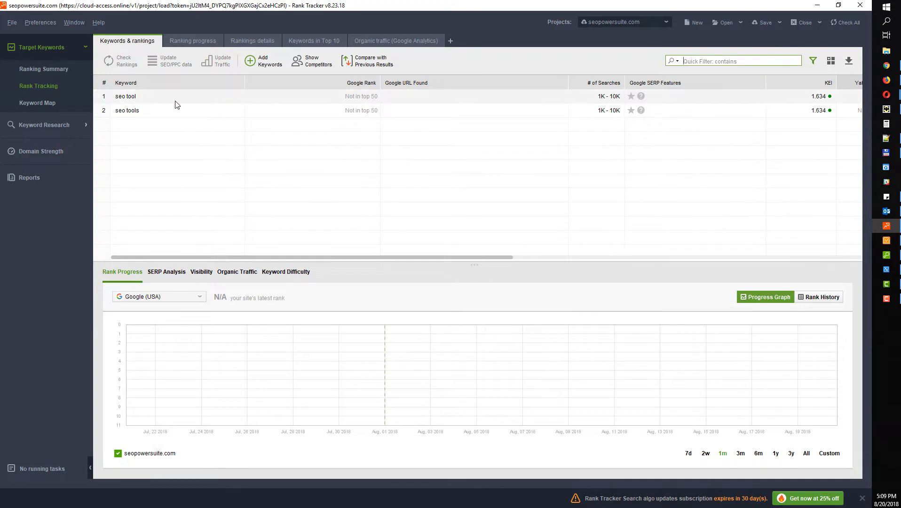
Remove every filter condition so all eight keywords show again
left_click(813, 61)
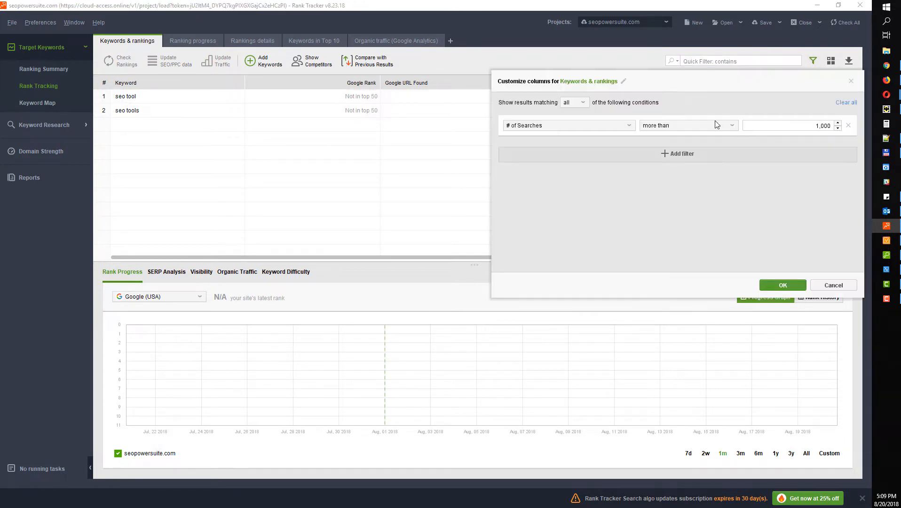
left_click(682, 156)
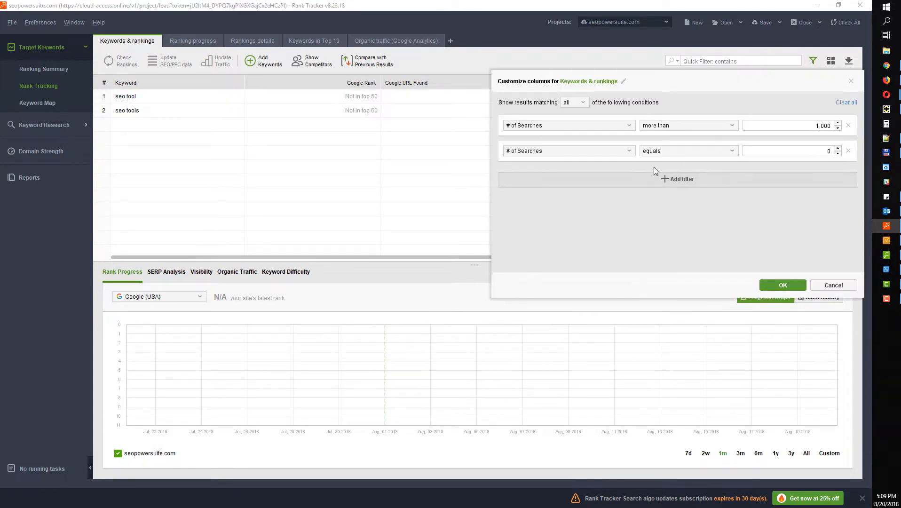
left_click(667, 184)
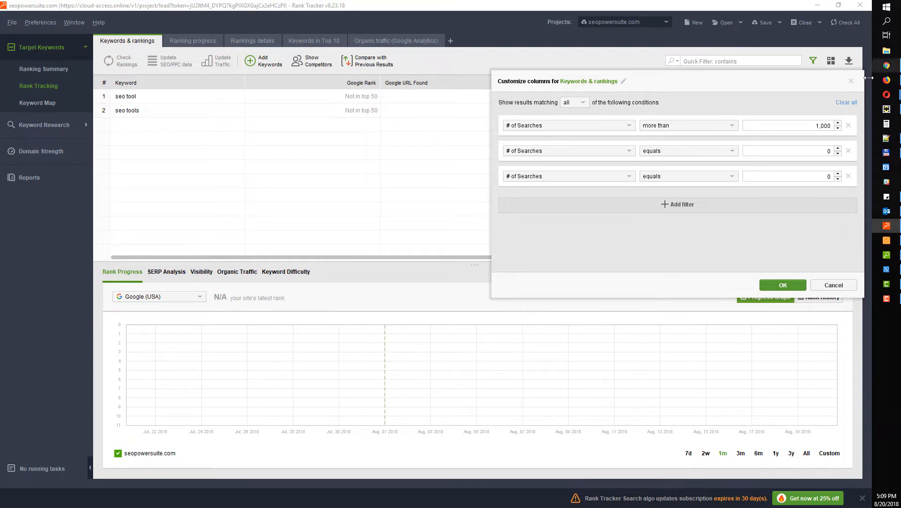
left_click(849, 126)
left_click(849, 126)
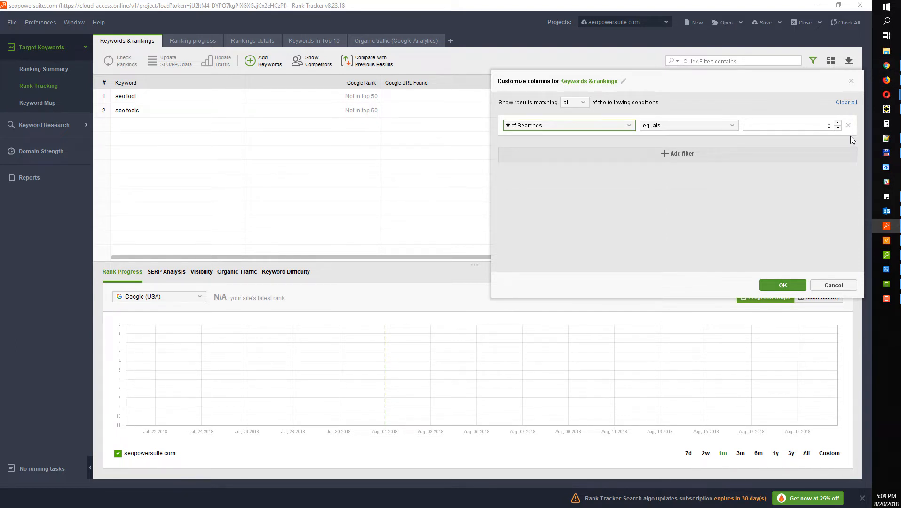
left_click(848, 125)
left_click(799, 285)
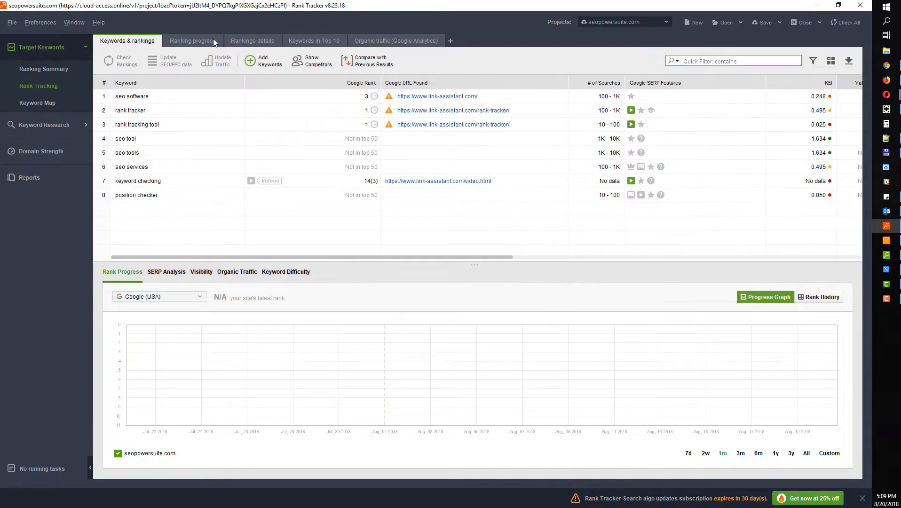
Browse the Ranking progress, Rankings details, Keywords in Top 10 and Organic traffic workspaces
left_click(193, 43)
left_click(262, 45)
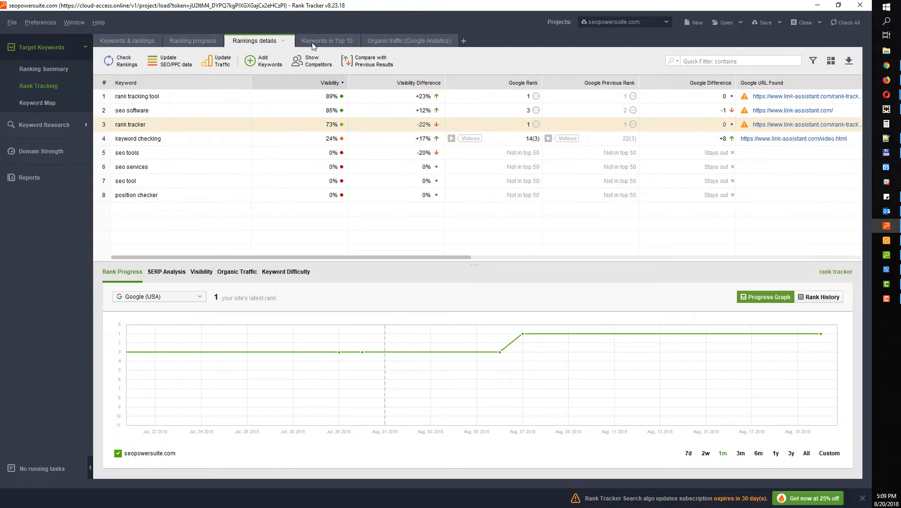
left_click(318, 41)
left_click(388, 41)
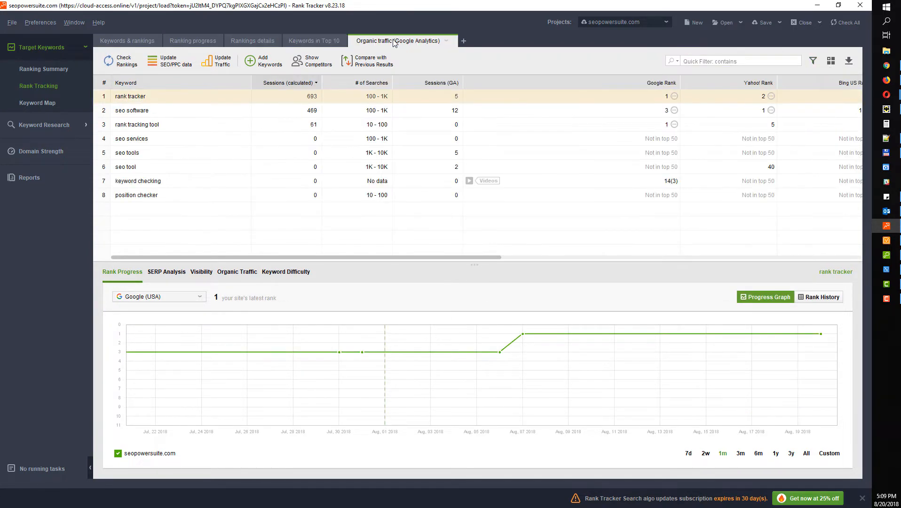
left_click(328, 43)
left_click(258, 45)
left_click(198, 44)
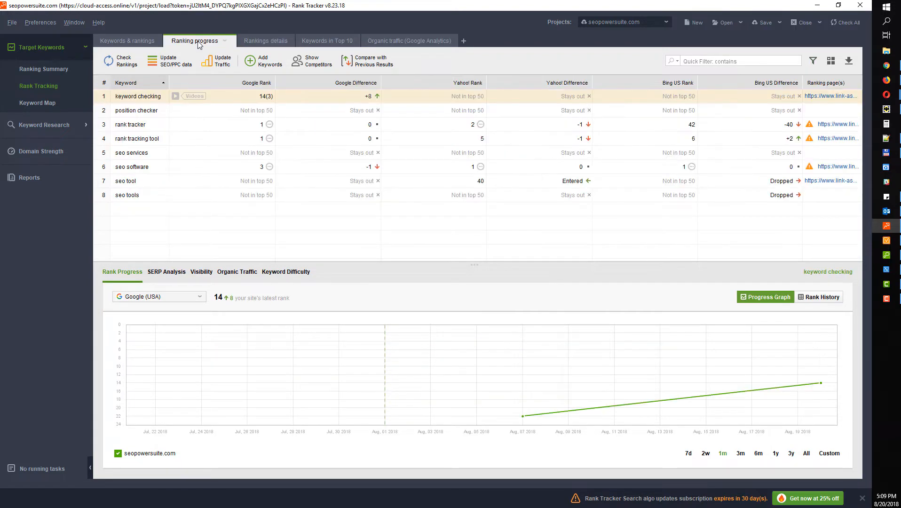
Add a workspace with Keyword Group, Landing Page, Tags and Notes columns, then return to Keywords & rankings
left_click(464, 41)
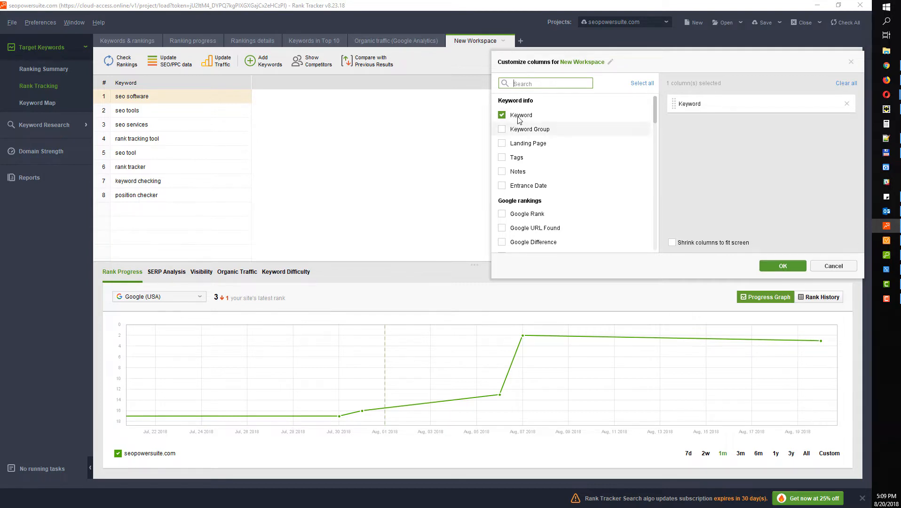
scroll(508, 141, "down", 10)
scroll(521, 151, "up", 10)
left_click(502, 129)
left_click(502, 143)
left_click(502, 157)
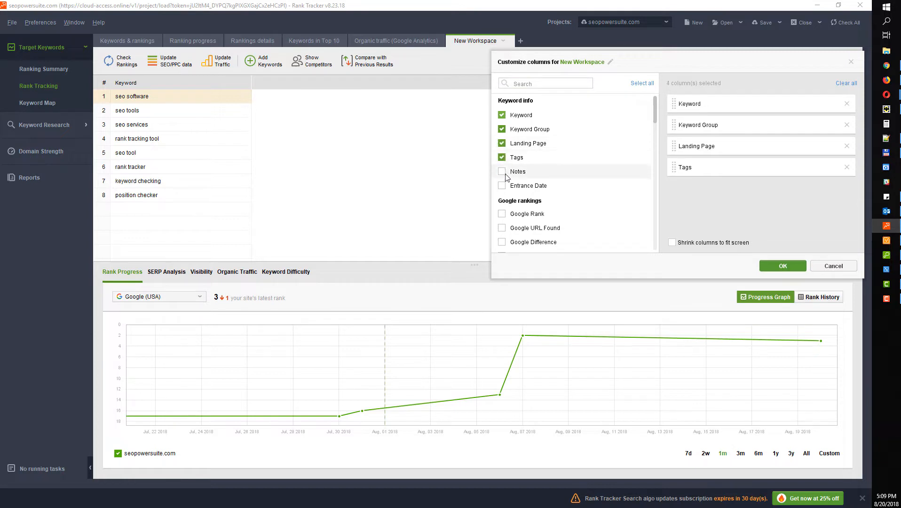
left_click(502, 171)
left_click(774, 265)
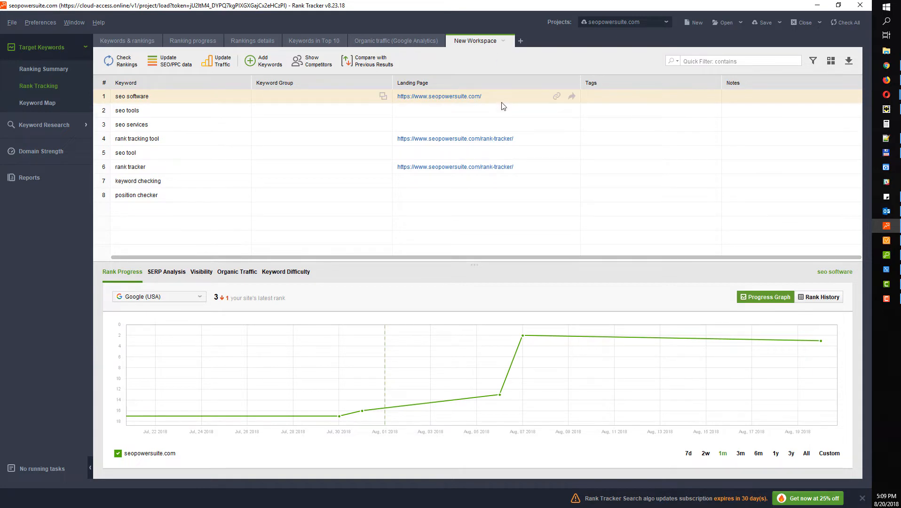
left_click(137, 38)
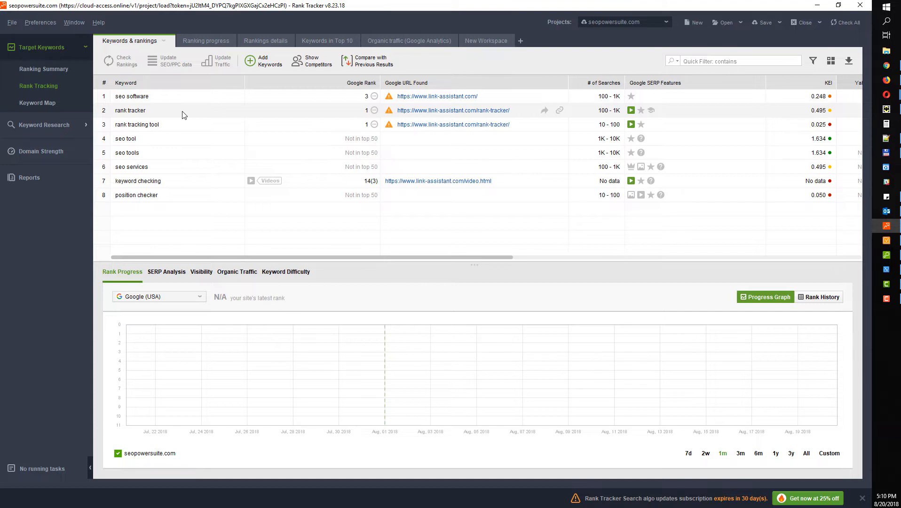
Show seo software's Keyword Difficulty (71.9) and enlarge the panel to list all ten results
left_click(298, 276)
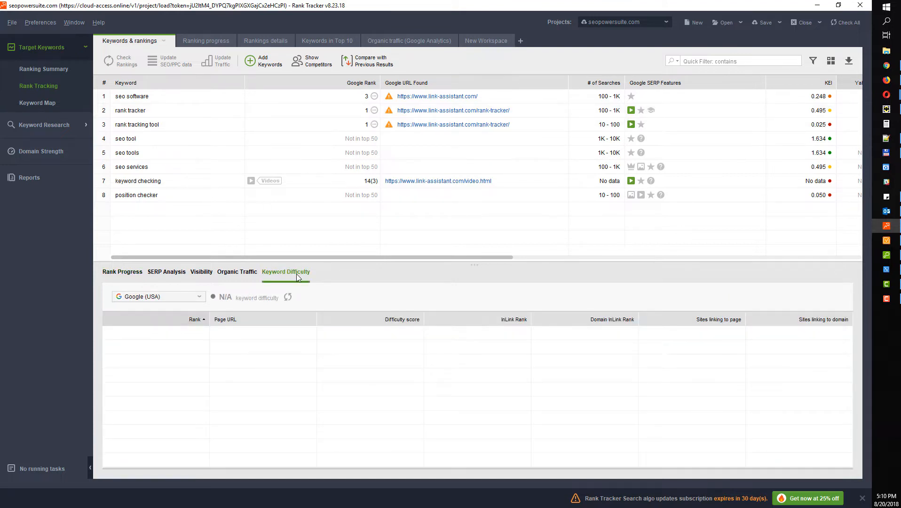
left_click(197, 102)
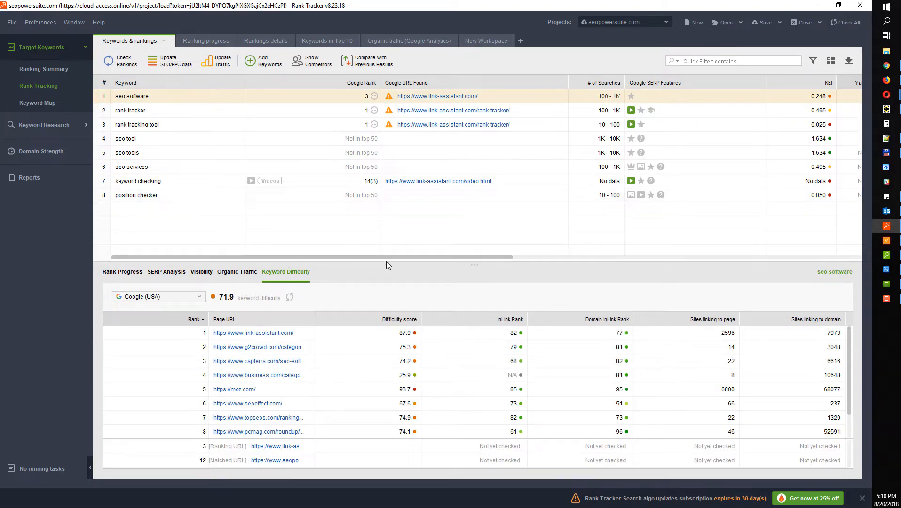
left_click_drag(386, 262, 380, 245)
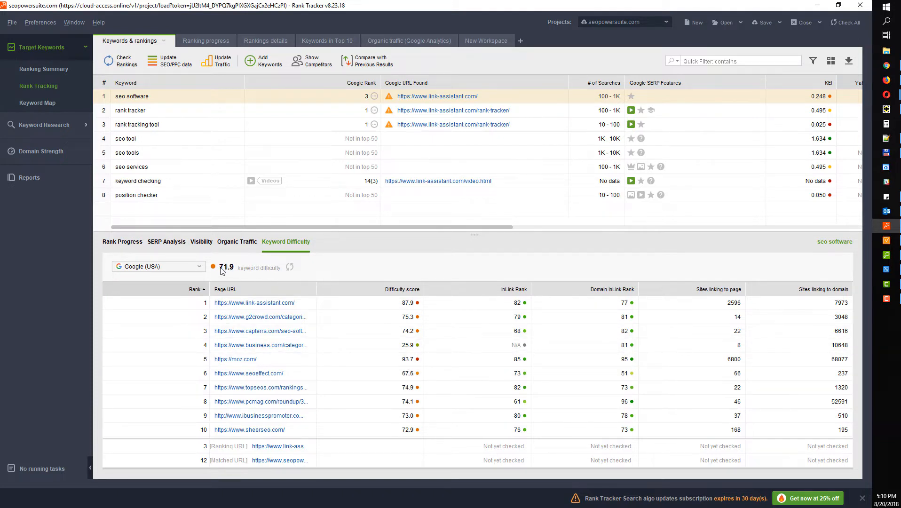
View SERP History for rank tracker, rank tracking tool, seo tool, seo tools and seo services
mouse_move(222, 273)
mouse_move(278, 271)
left_click(170, 243)
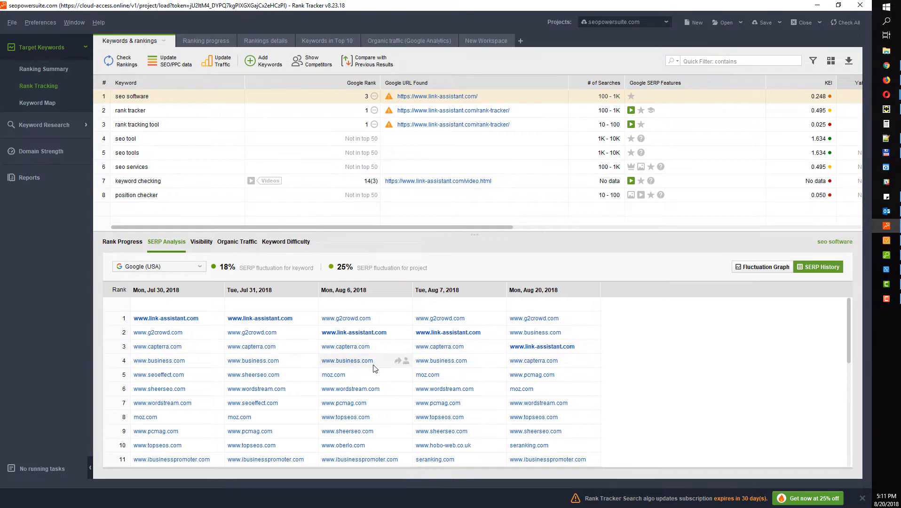
scroll(394, 374, "down", 6)
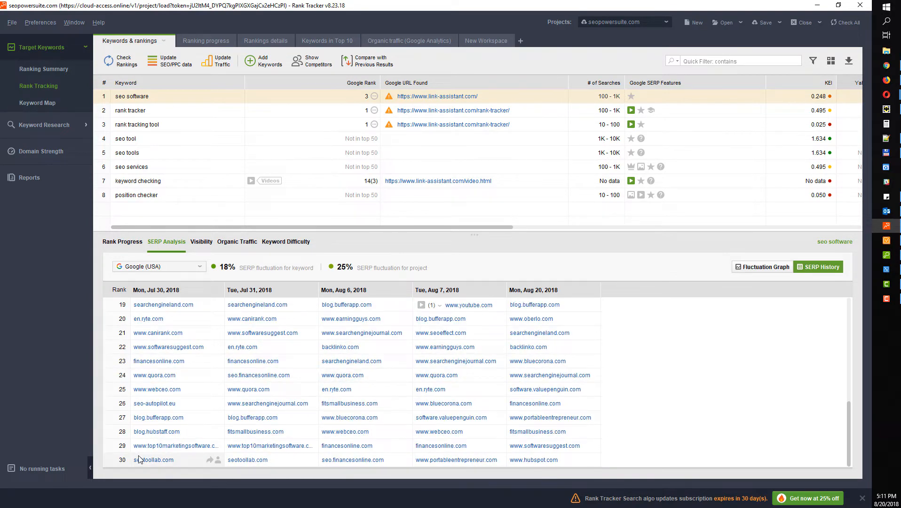
scroll(471, 400, "up", 6)
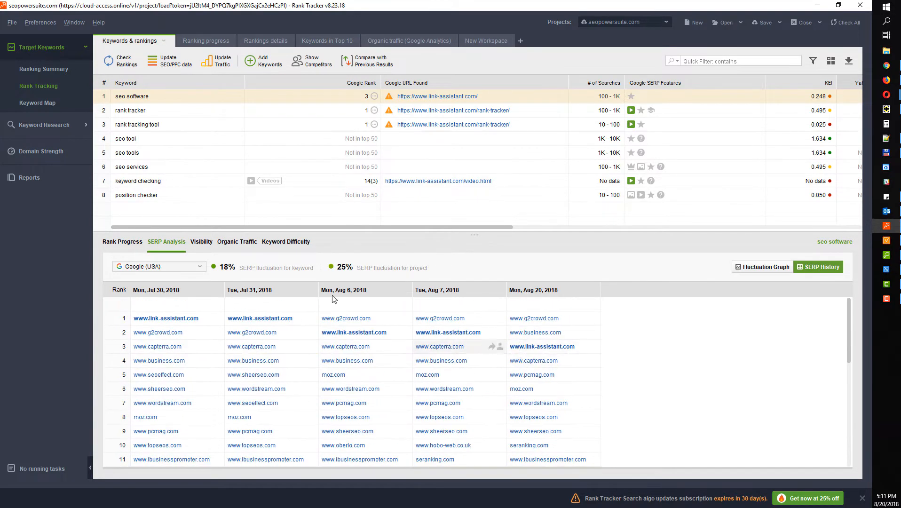
left_click(160, 111)
left_click(164, 127)
left_click(167, 140)
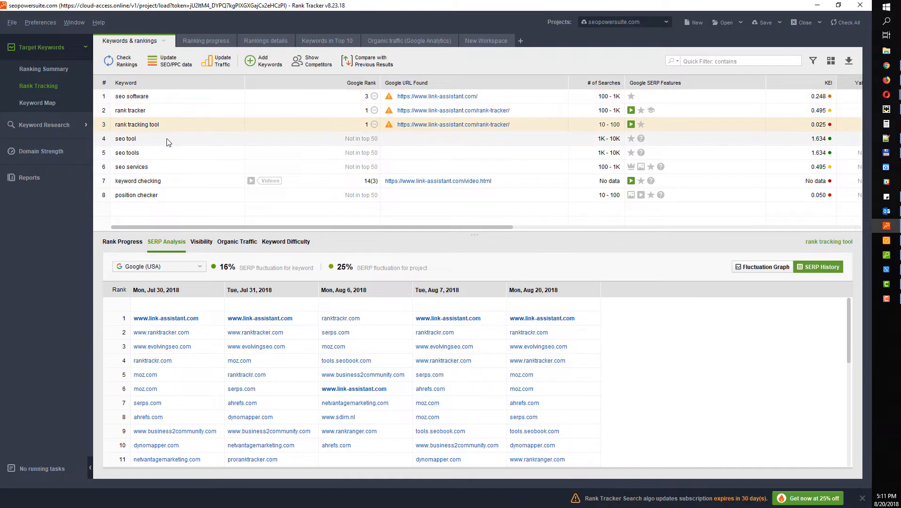
left_click(169, 152)
left_click(170, 167)
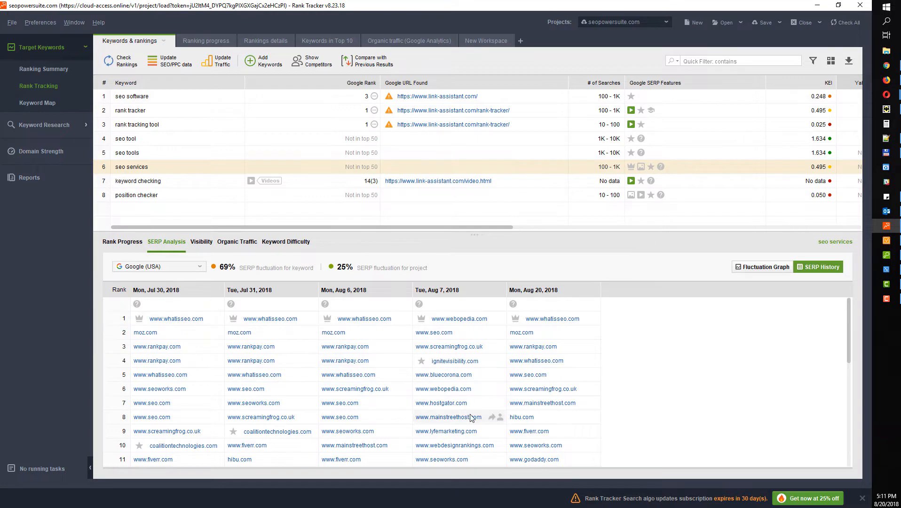
scroll(546, 350, "down", 2)
scroll(348, 372, "up", 2)
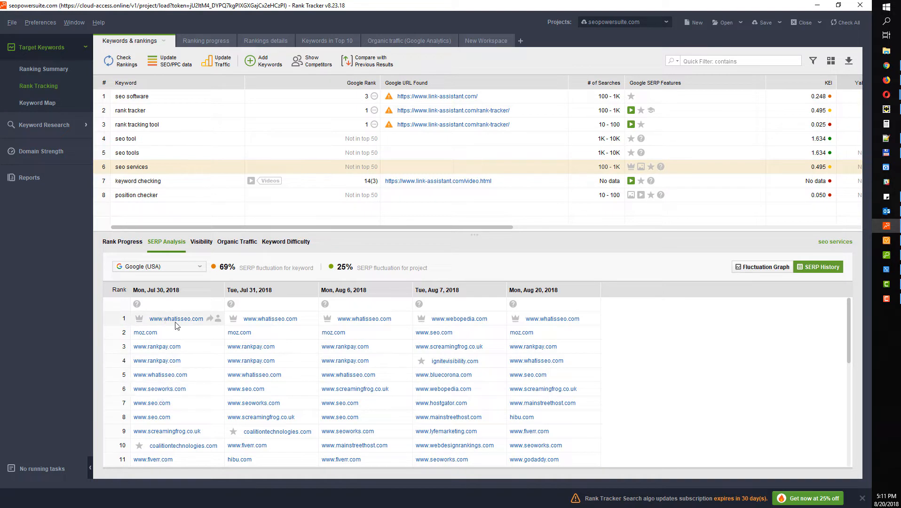
scroll(199, 372, "down", 7)
scroll(302, 424, "up", 7)
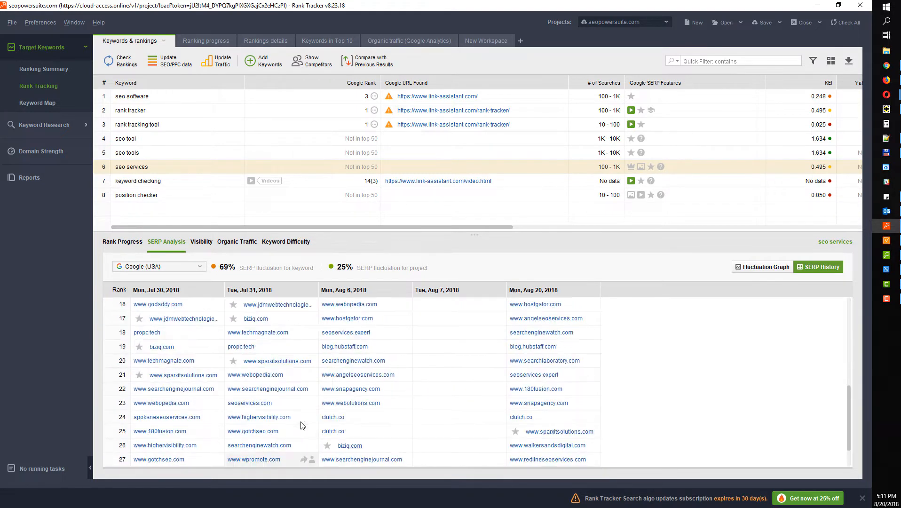
scroll(548, 367, "down", 5)
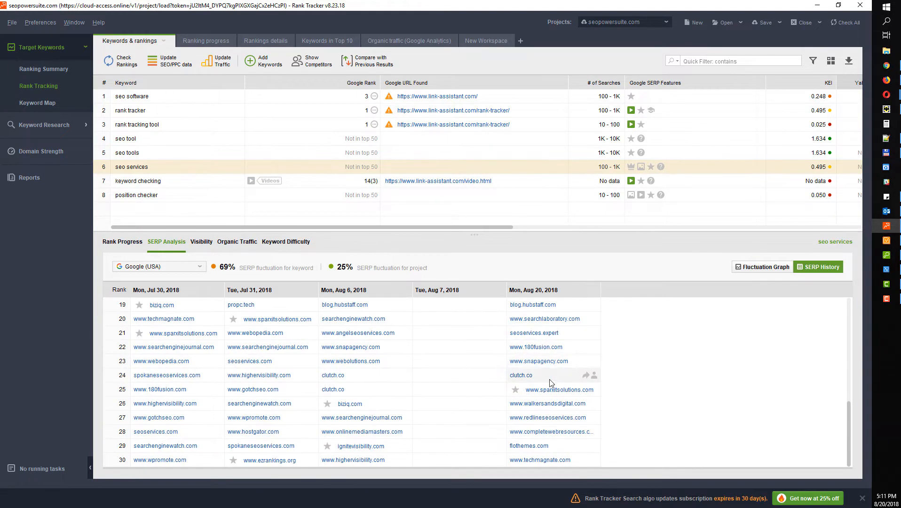
scroll(548, 372, "up", 5)
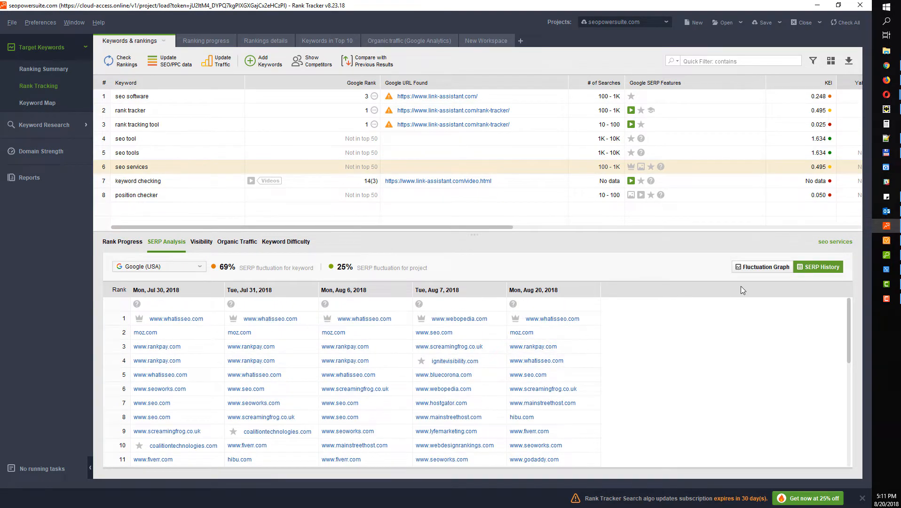
Compare the Fluctuation Graph and SERP History table for seo services, seo software and rank tracker
left_click(755, 267)
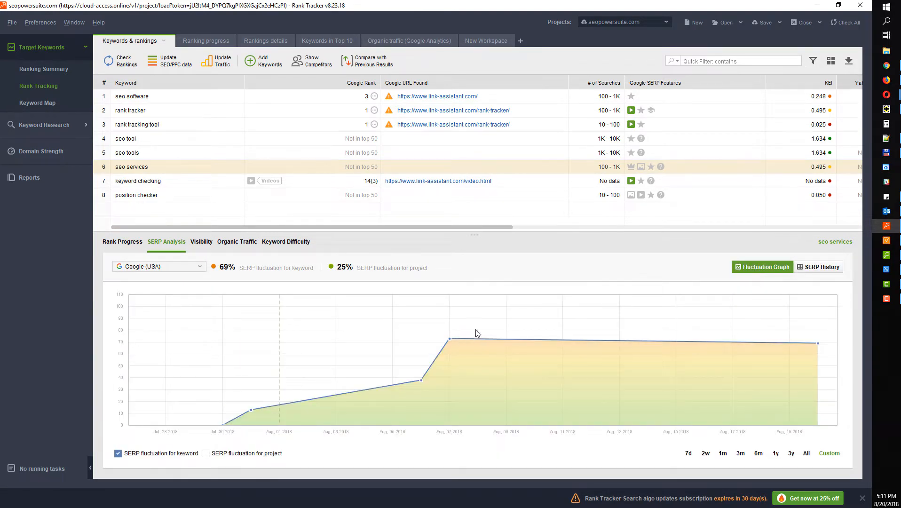
left_click(810, 267)
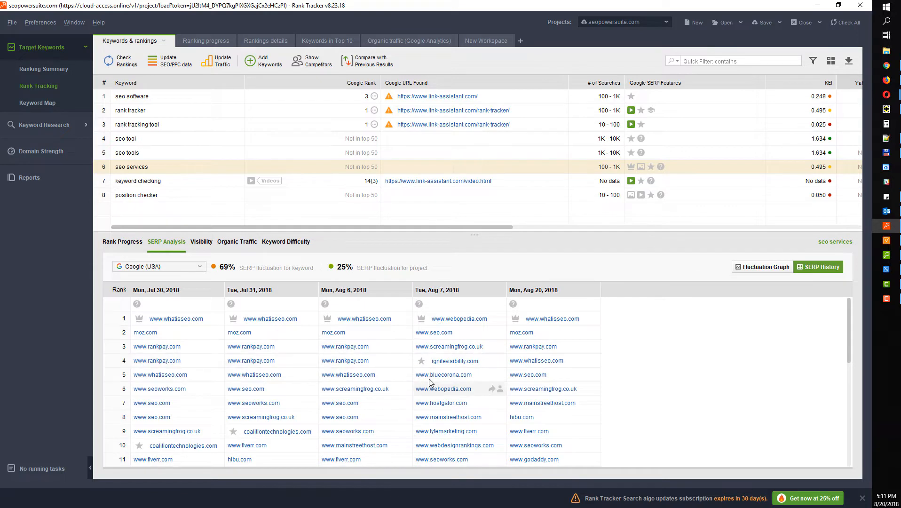
left_click(763, 267)
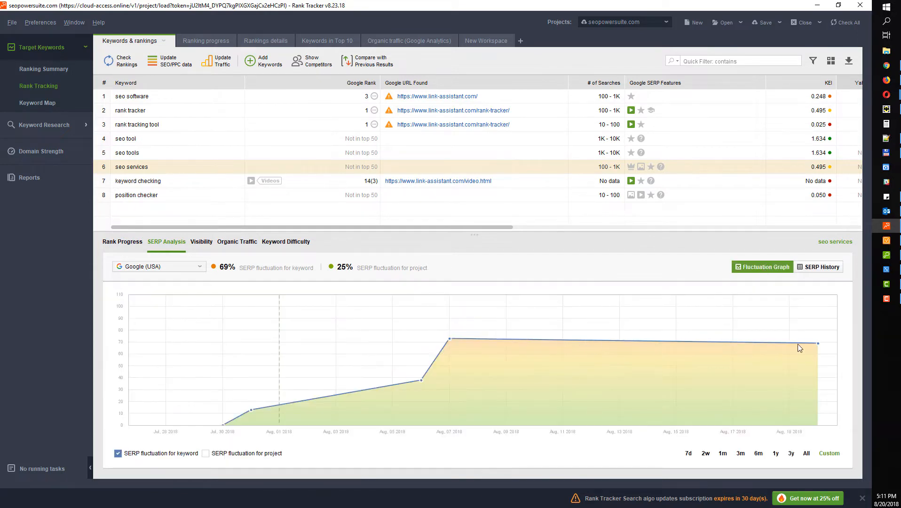
left_click(205, 98)
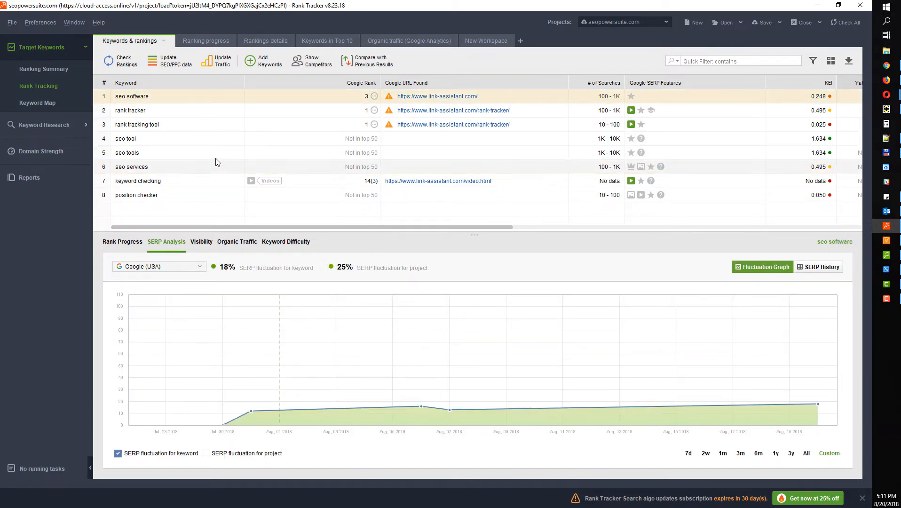
left_click(187, 113)
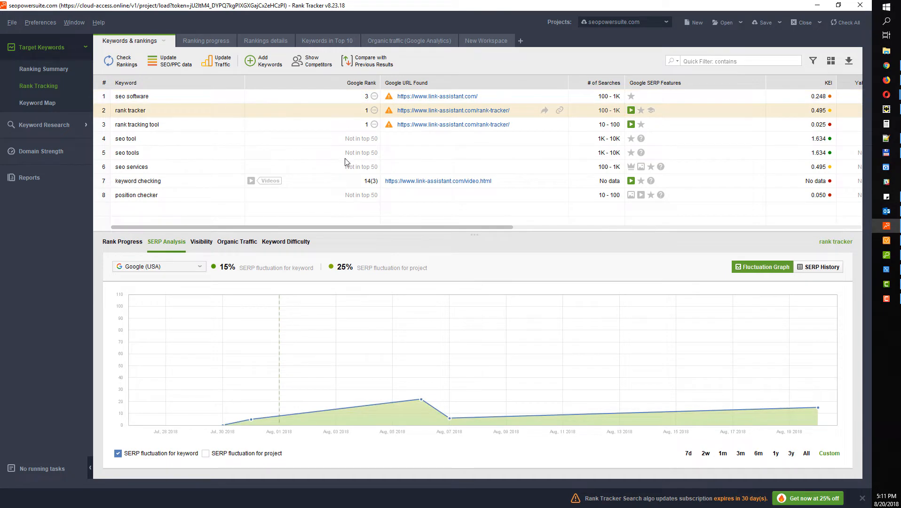
left_click(815, 268)
scroll(395, 379, "down", 1)
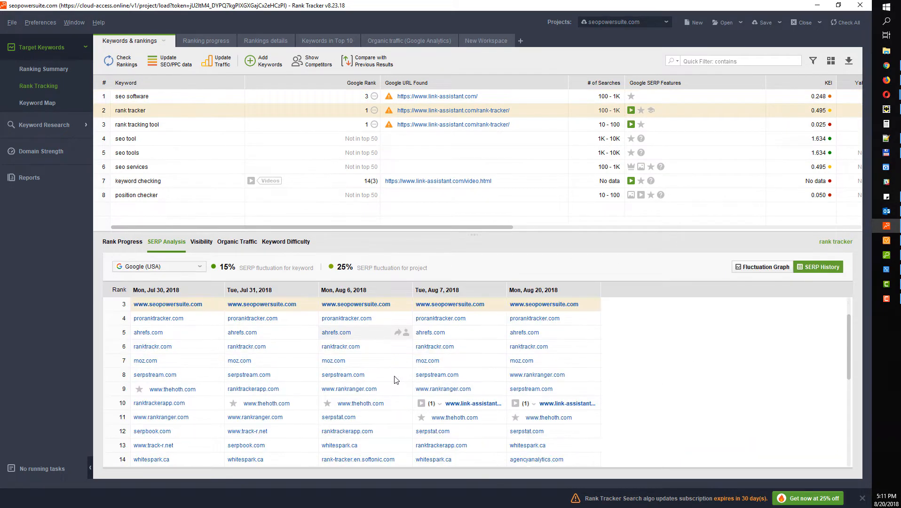
scroll(395, 380, "down", 5)
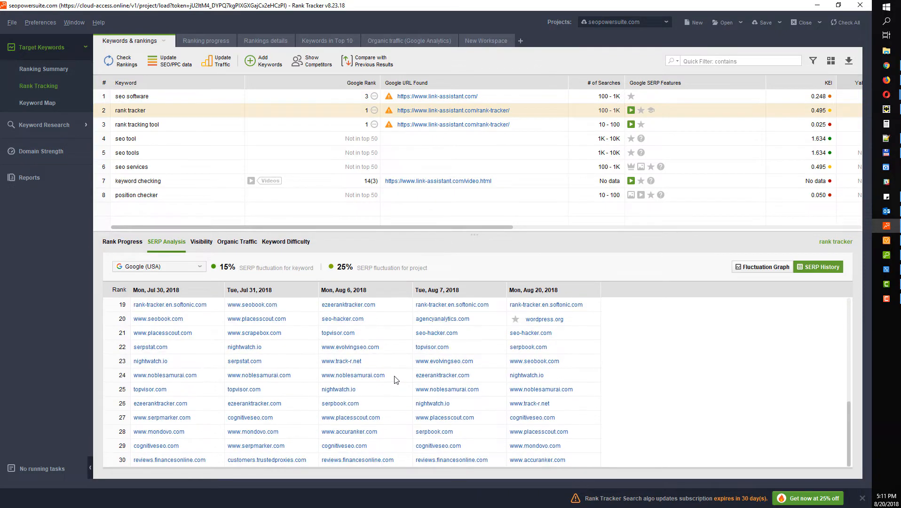
Show the Google (USA) SERP History table for rank tracking tool
left_click(185, 269)
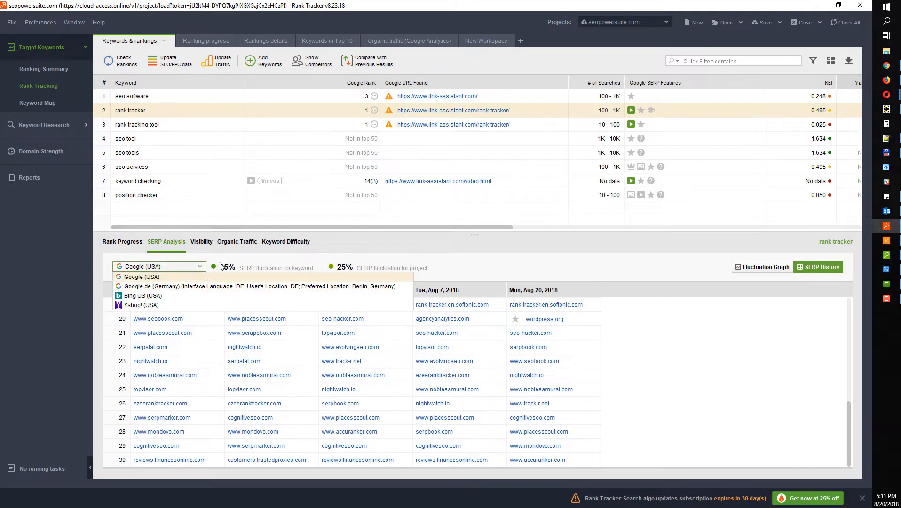
left_click(238, 125)
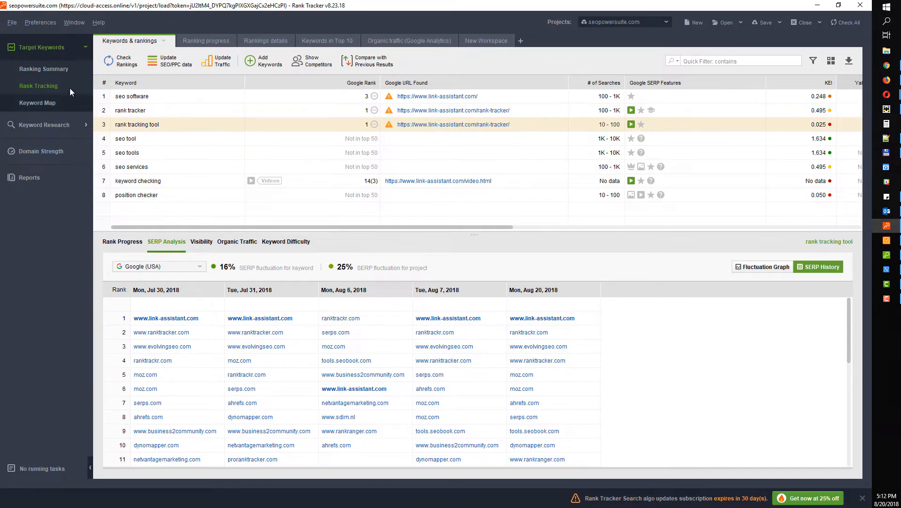
left_click(59, 71)
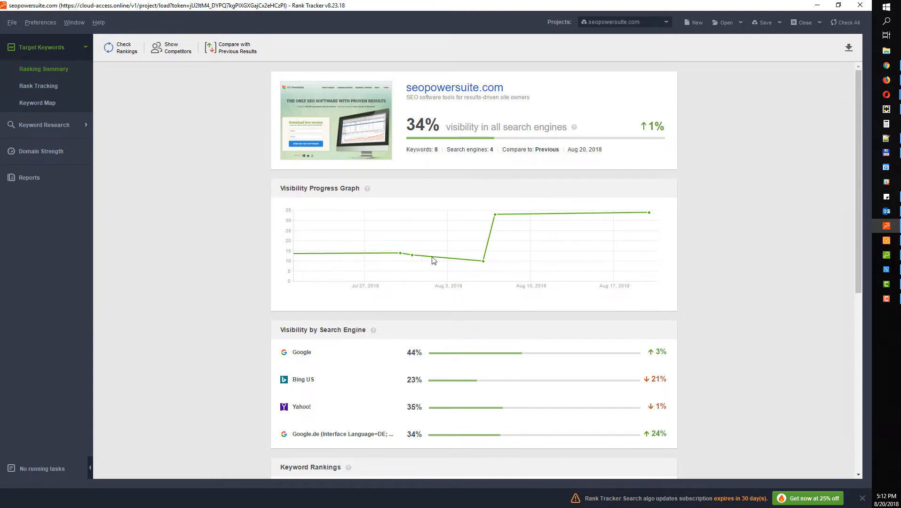
Scroll through the seopowersuite.com Ranking Summary report and back to the top
scroll(269, 289, "down", 1)
scroll(269, 289, "down", 1)
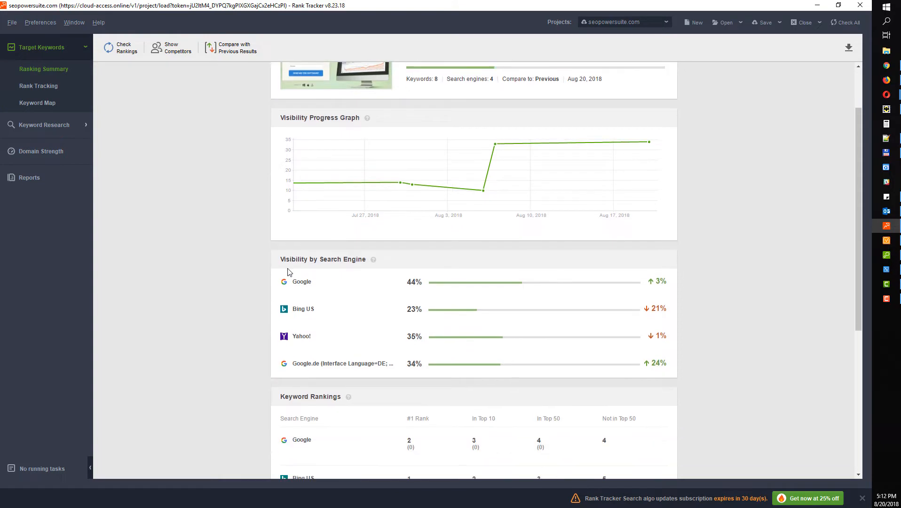
scroll(483, 291, "down", 6)
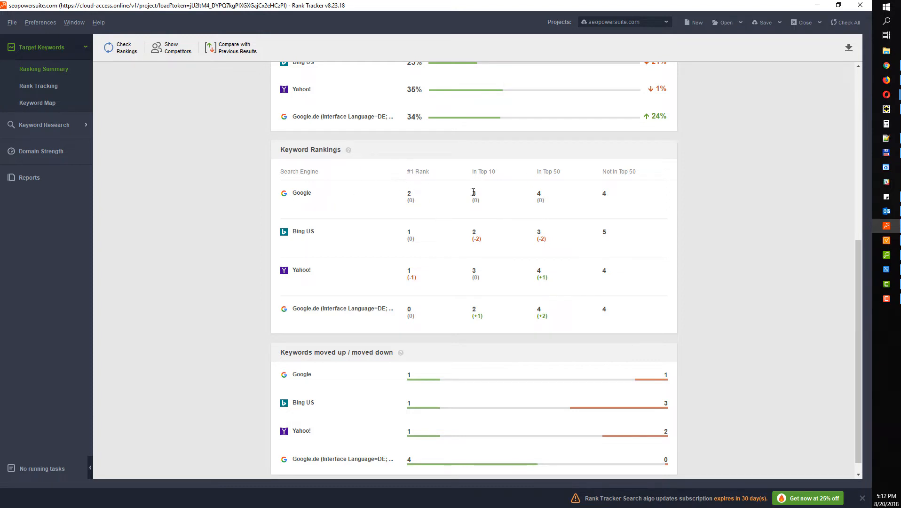
scroll(419, 221, "down", 1)
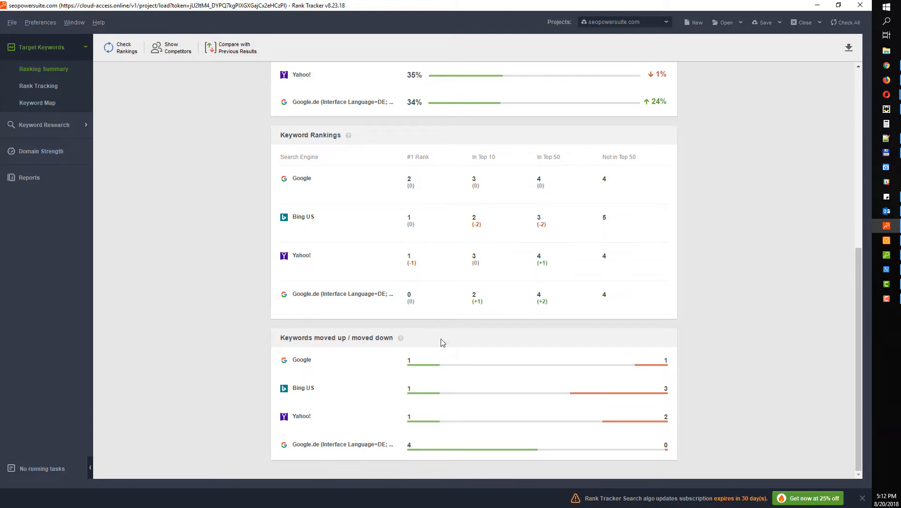
scroll(442, 342, "up", 7)
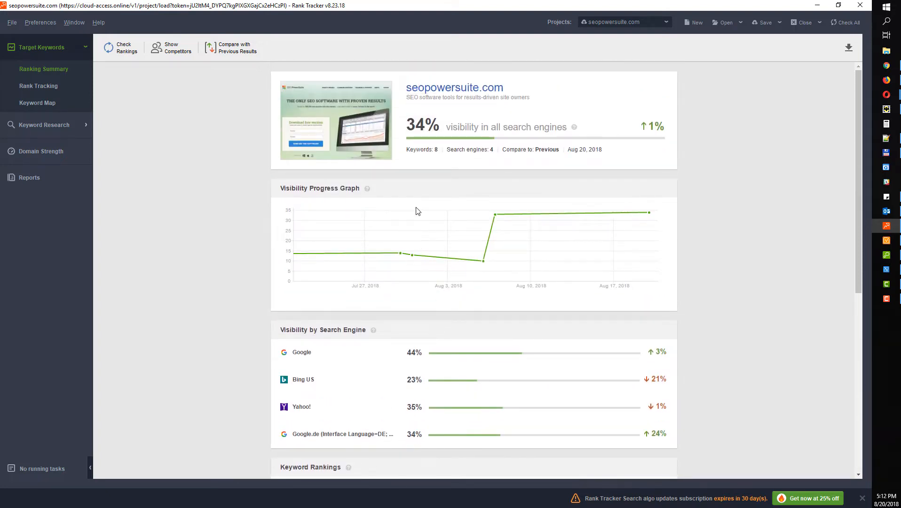
Export the Ranking Summary as a PDF report, then go back to Rank Tracking
left_click(848, 50)
left_click(393, 363)
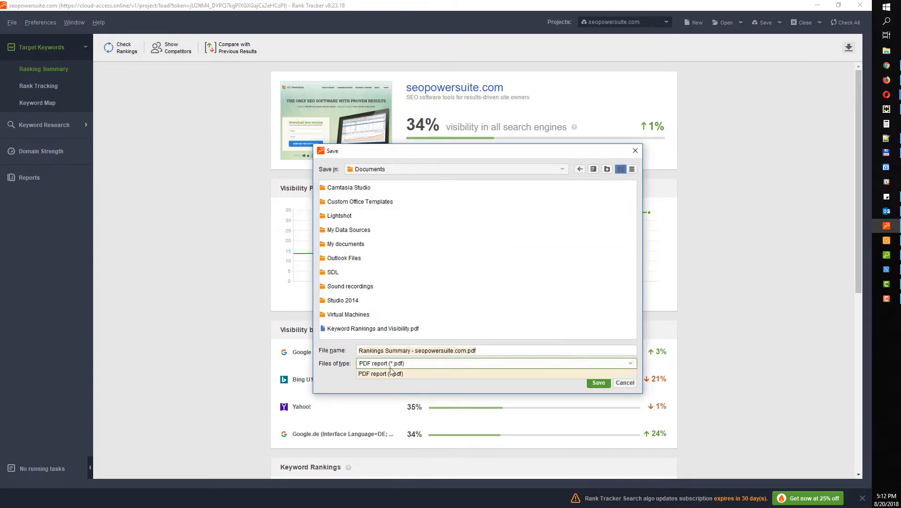
left_click(381, 373)
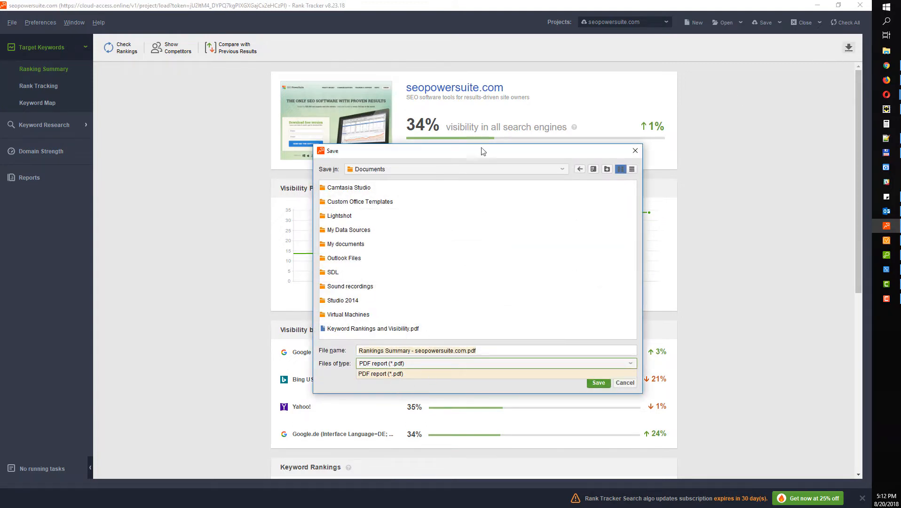
left_click_drag(479, 146, 432, 121)
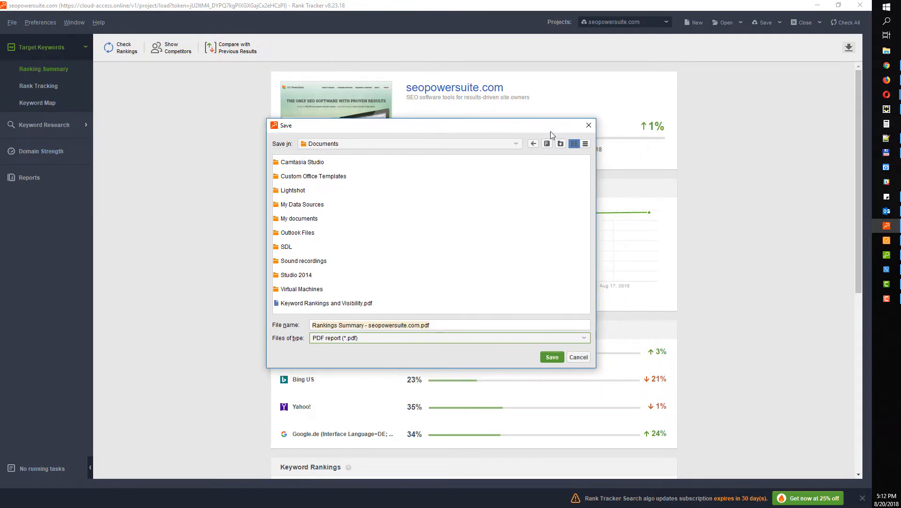
left_click(588, 125)
left_click(62, 84)
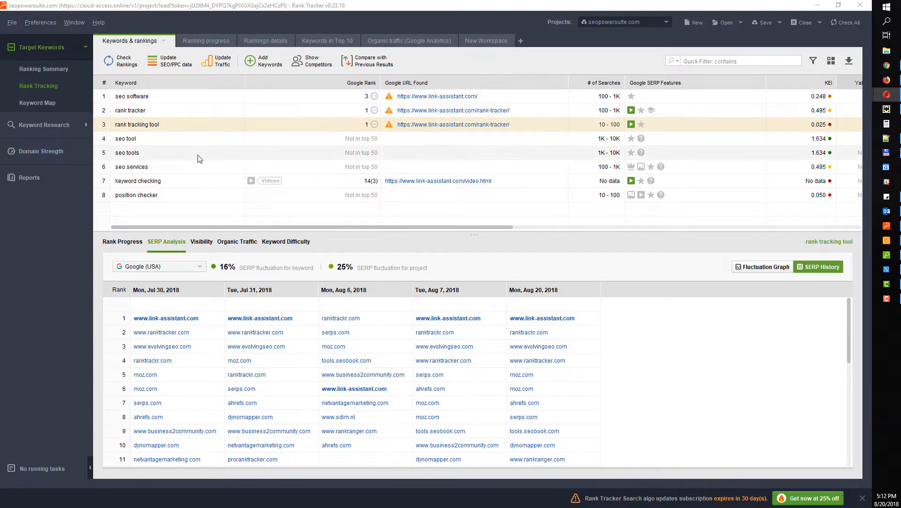
Add webmeup.com as a competitor in the project Preferences
left_click(48, 20)
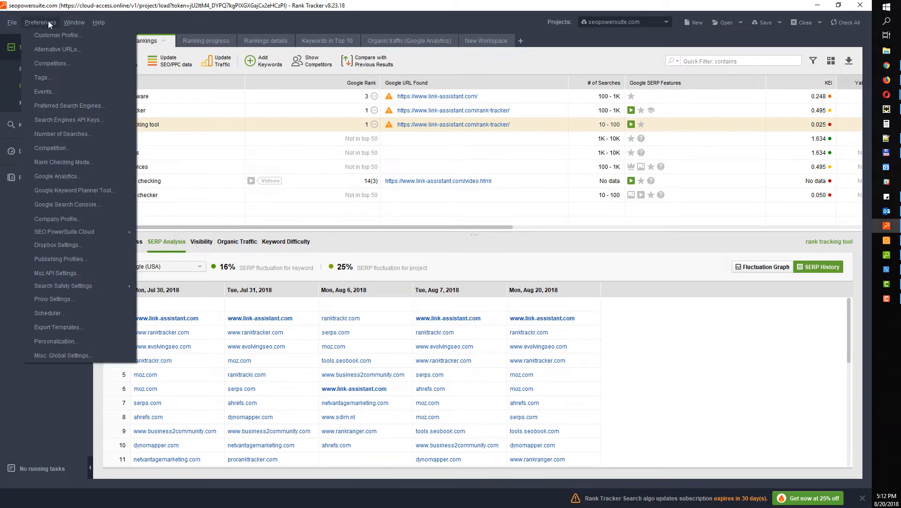
left_click(56, 62)
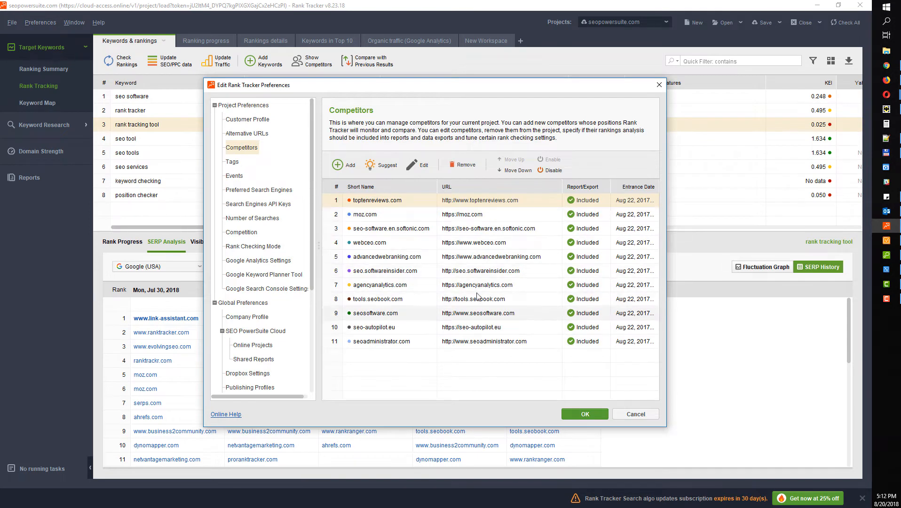
left_click(343, 167)
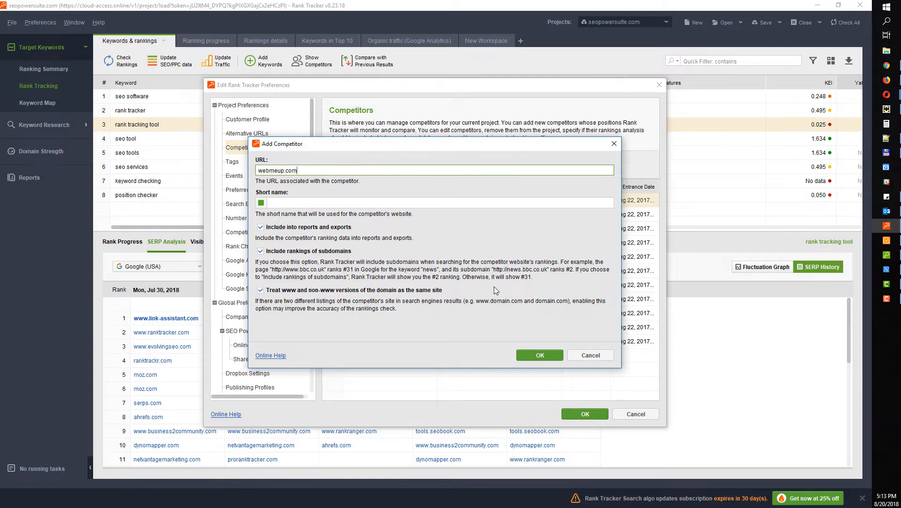
left_click(540, 355)
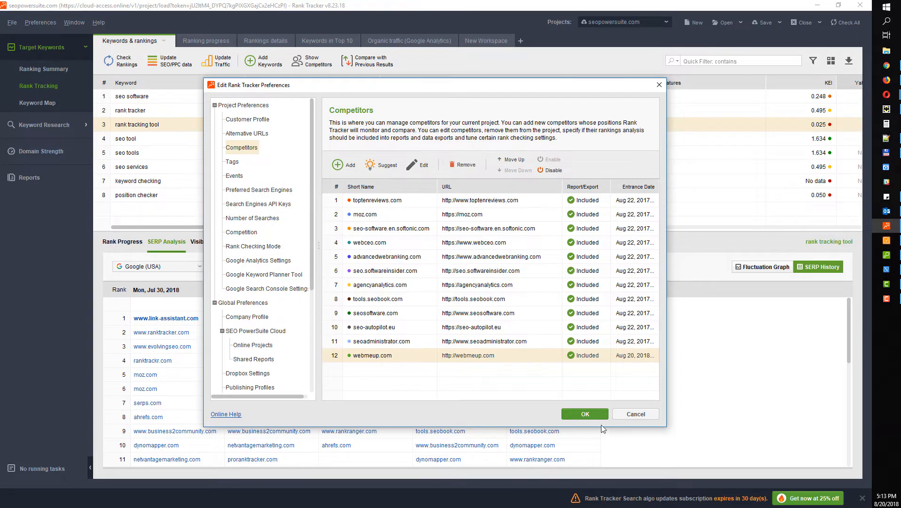
left_click(586, 414)
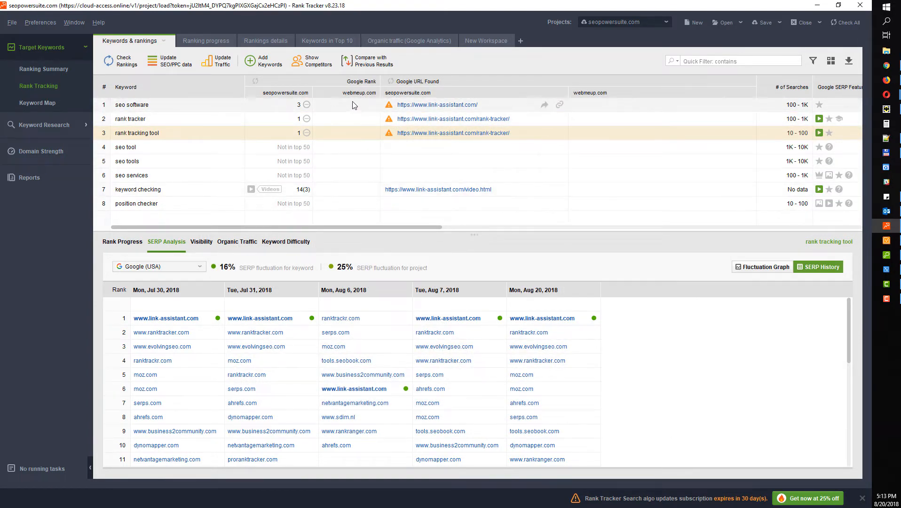
Recheck Google (USA) rankings for all eight keywords and review the competitors list
left_click_drag(212, 104, 201, 221)
left_click(127, 61)
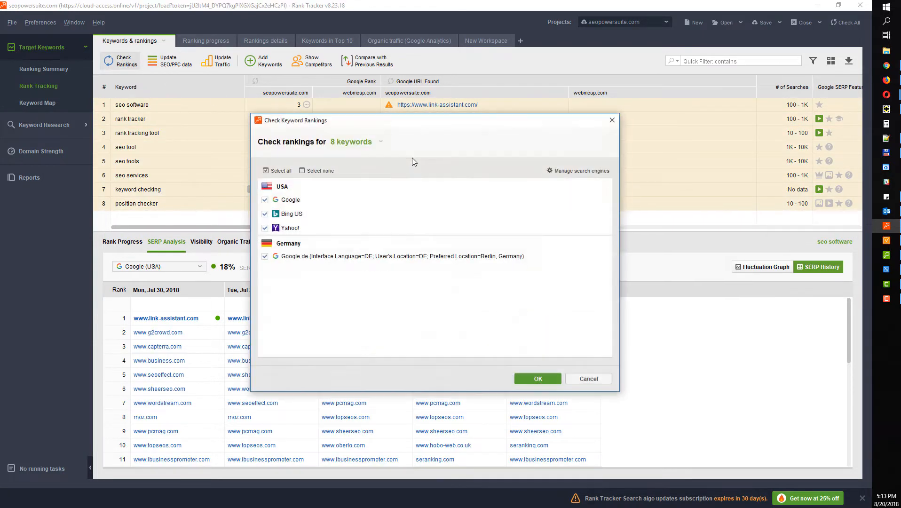
left_click(265, 201)
left_click(546, 378)
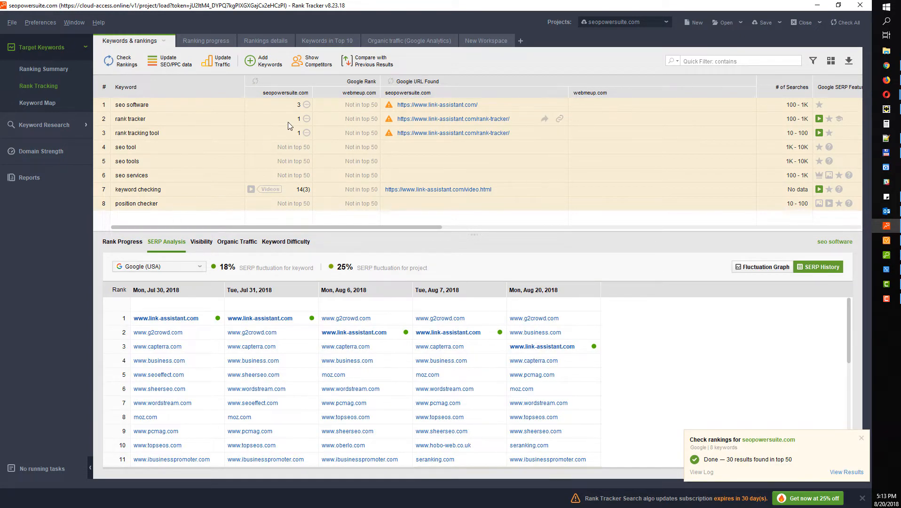
left_click(316, 70)
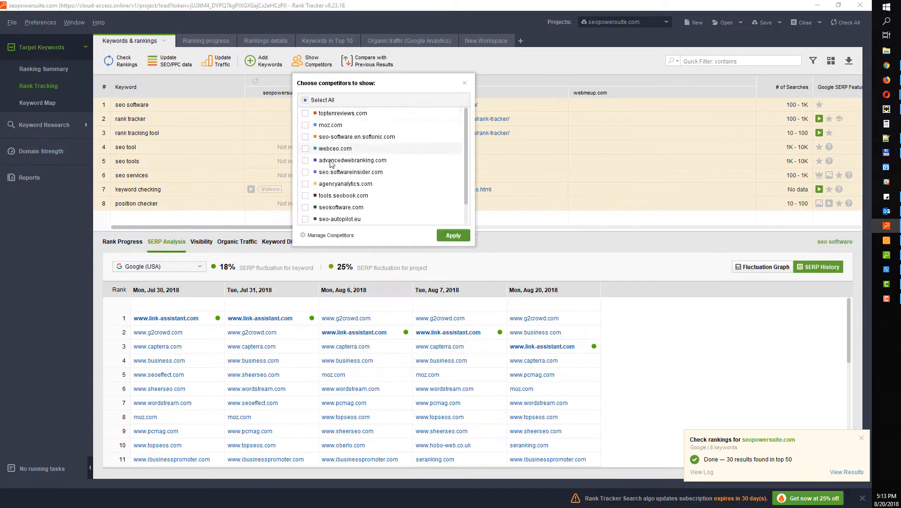
left_click(272, 135)
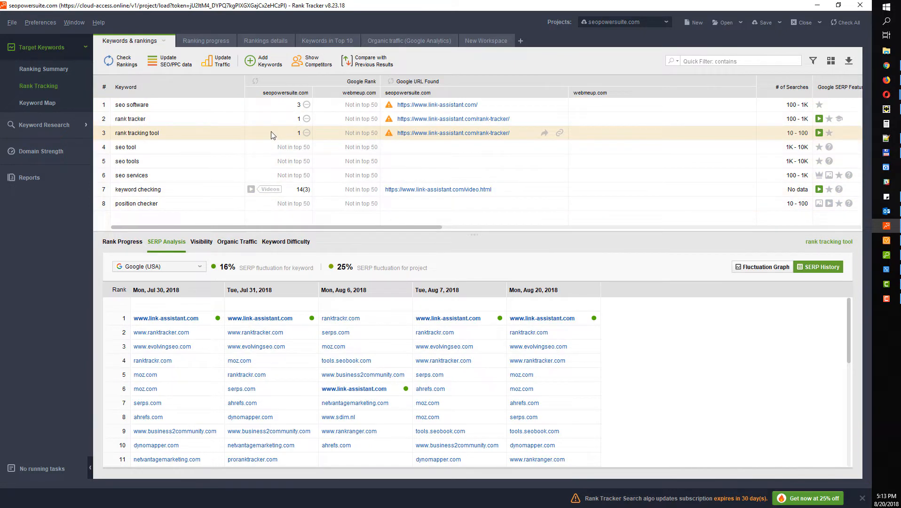
left_click(59, 104)
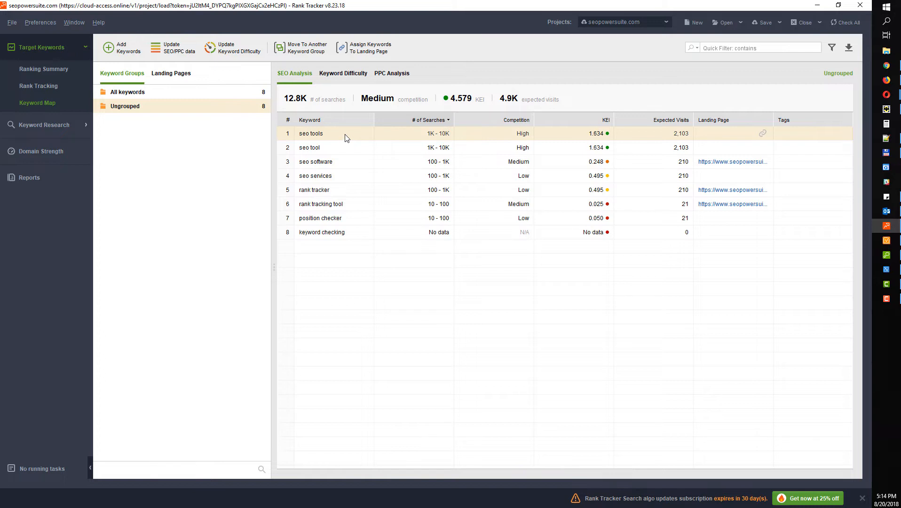
Move seo tools, seo tool, seo software, seo services and rank tracker into 'New Group'
left_click_drag(350, 139, 350, 197)
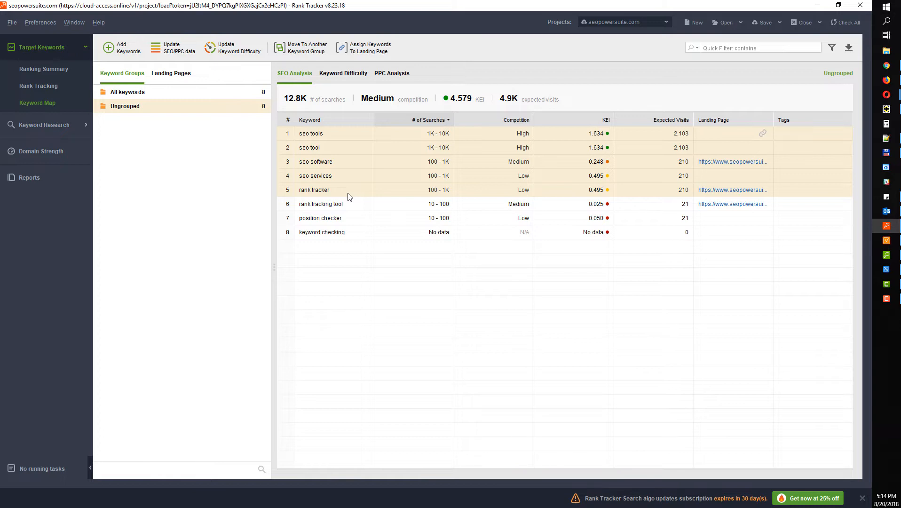
right_click(351, 147)
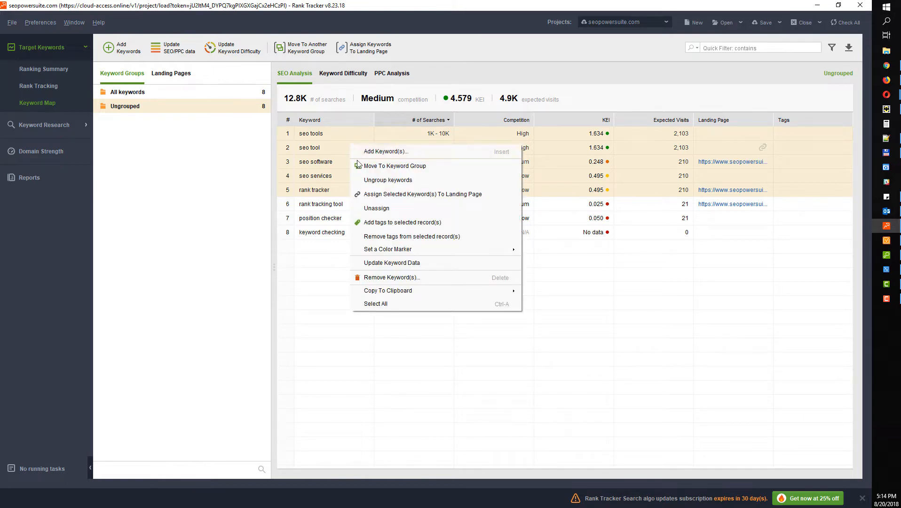
left_click(378, 167)
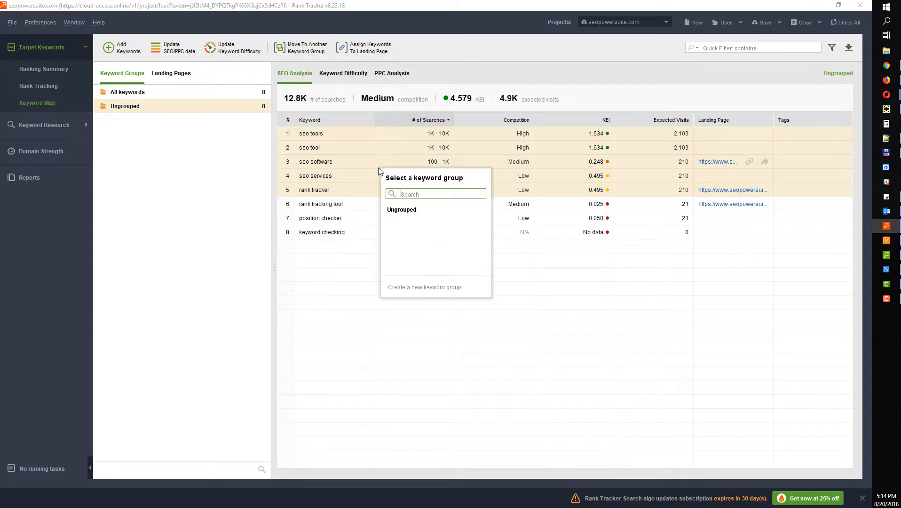
left_click(410, 286)
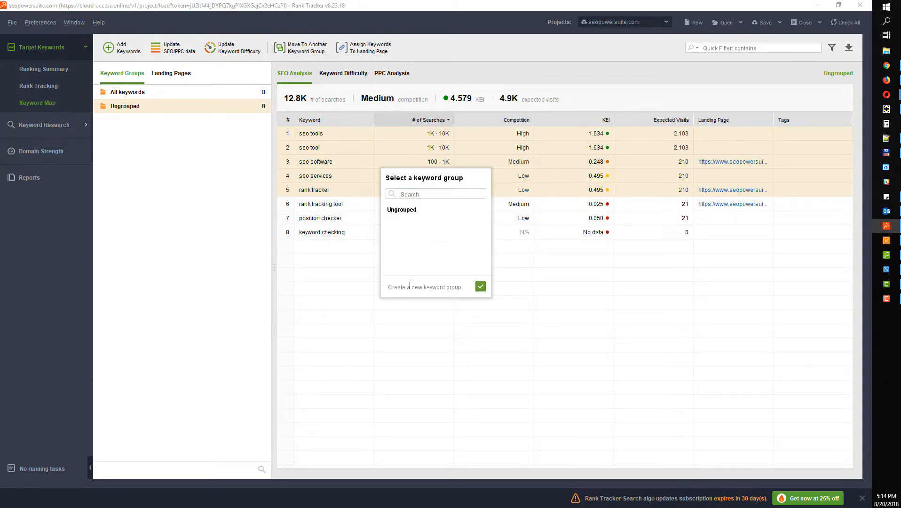
type("New Group")
left_click(481, 288)
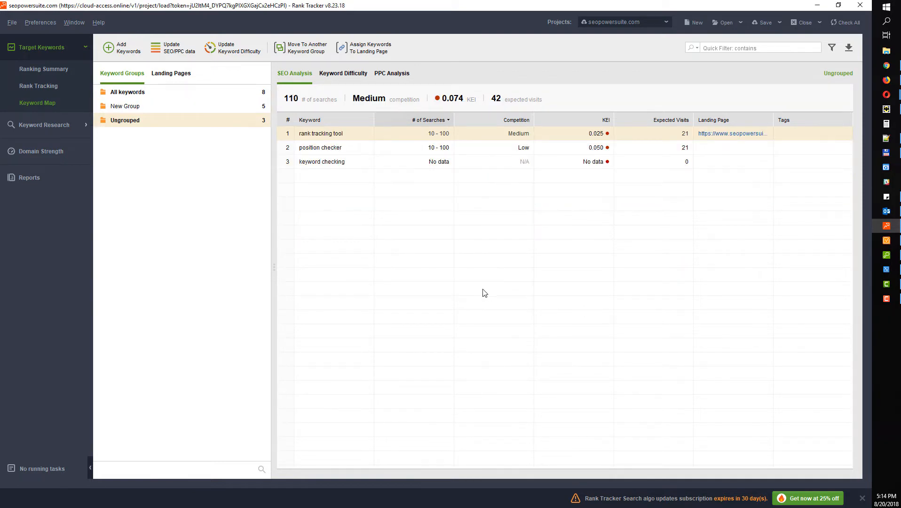
left_click(139, 108)
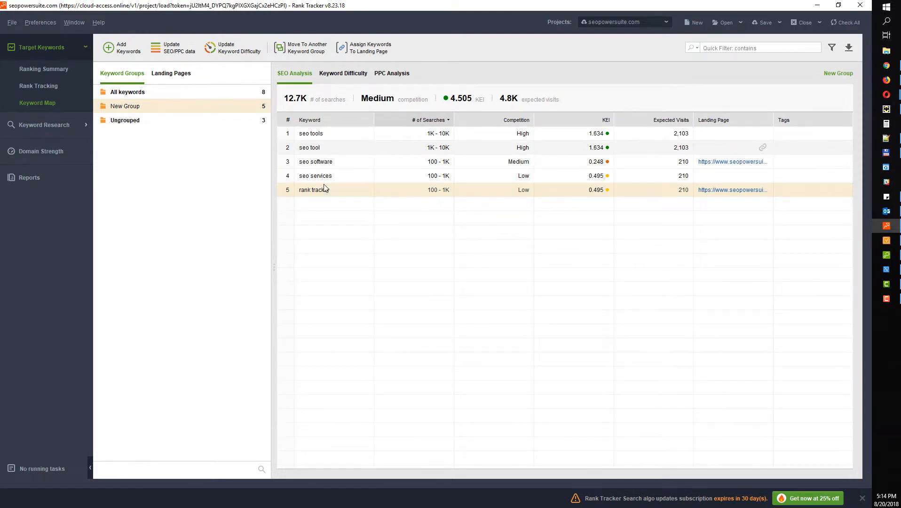
left_click(148, 93)
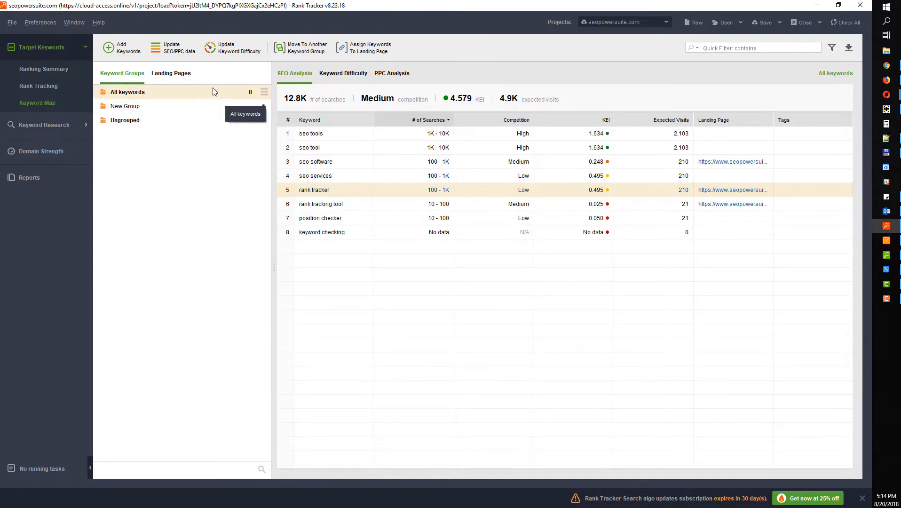
Regroup all keywords automatically at Medium semantic similarity
right_click(151, 93)
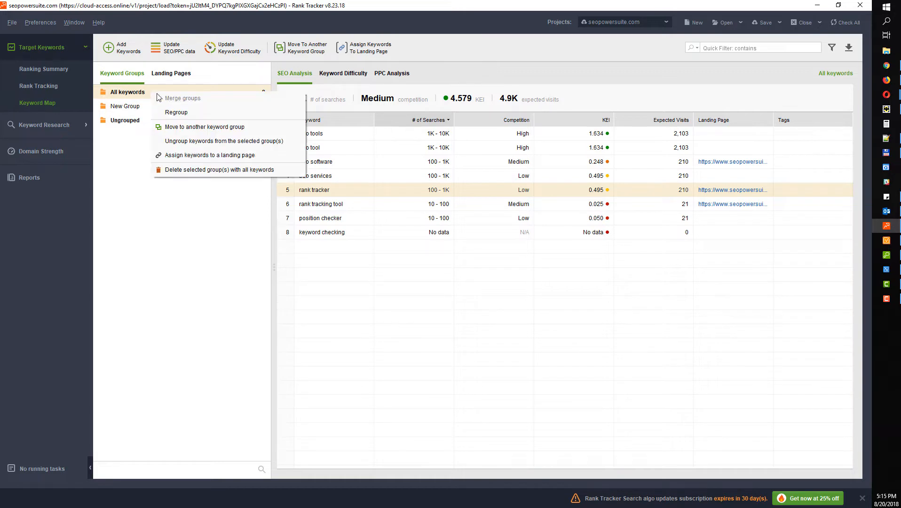
left_click(174, 113)
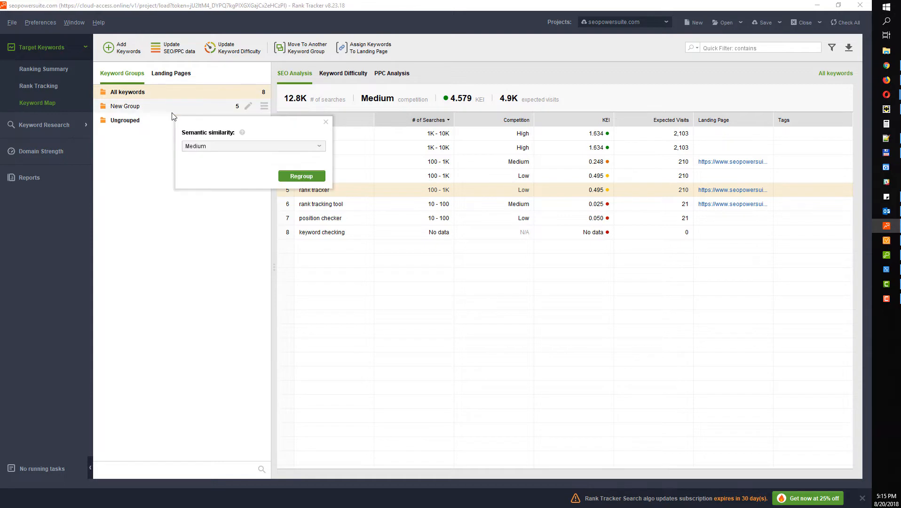
left_click(210, 146)
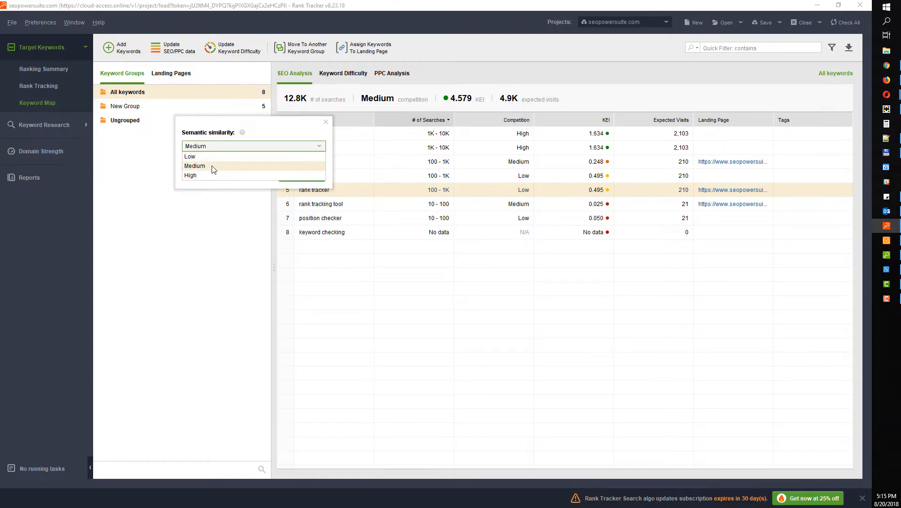
left_click(212, 166)
left_click(301, 177)
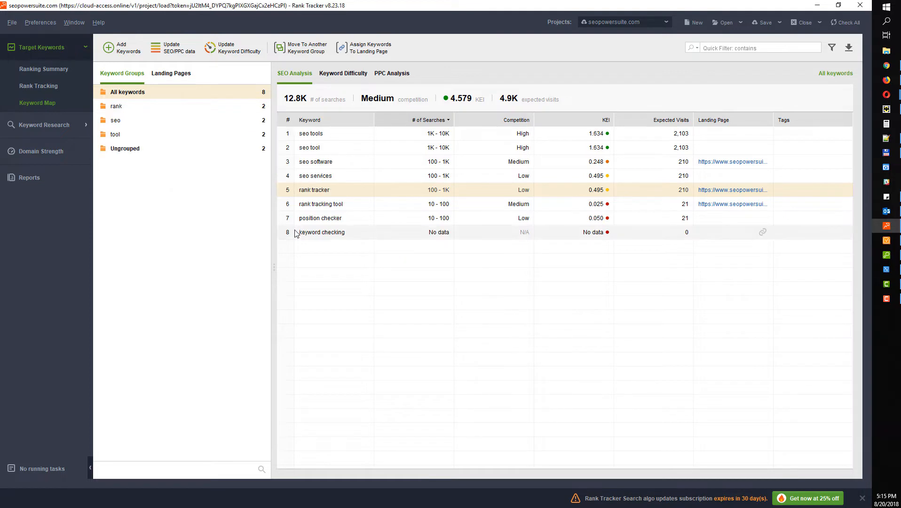
Browse the resulting rank, seo and tool groups, then go to Keyword Research
left_click(123, 135)
left_click(116, 120)
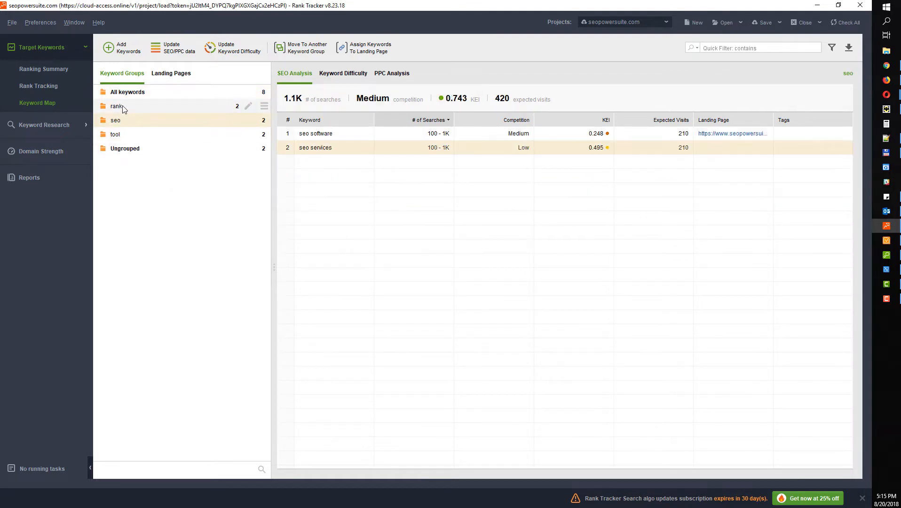
left_click(124, 108)
left_click(123, 120)
left_click(124, 134)
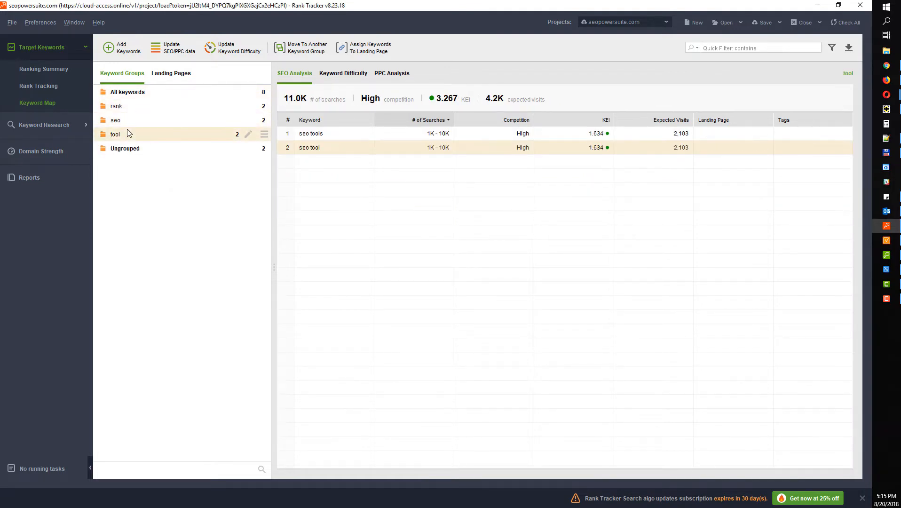
left_click(126, 109)
left_click(127, 120)
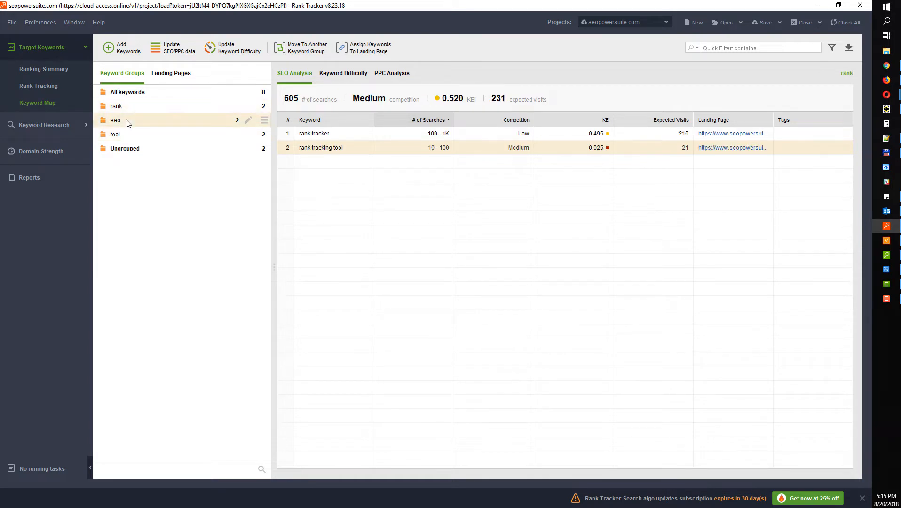
left_click(125, 135)
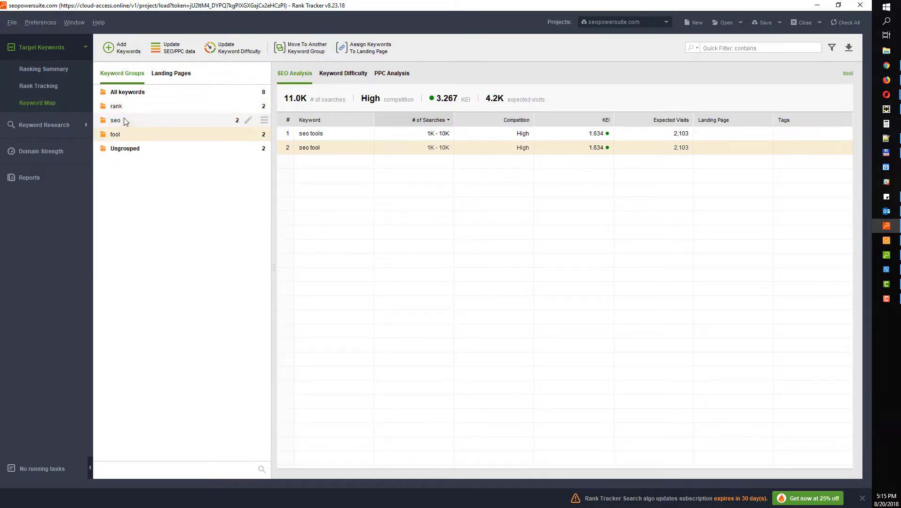
left_click(126, 121)
left_click(126, 109)
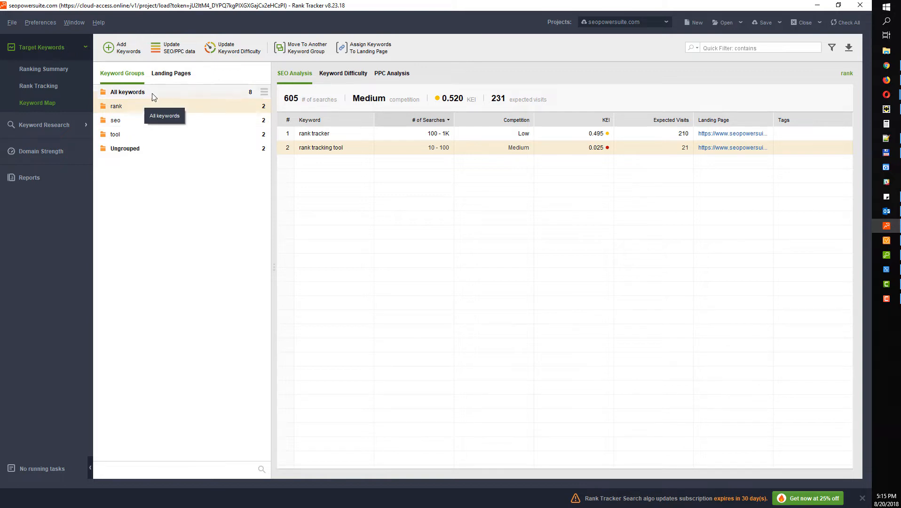
left_click(43, 124)
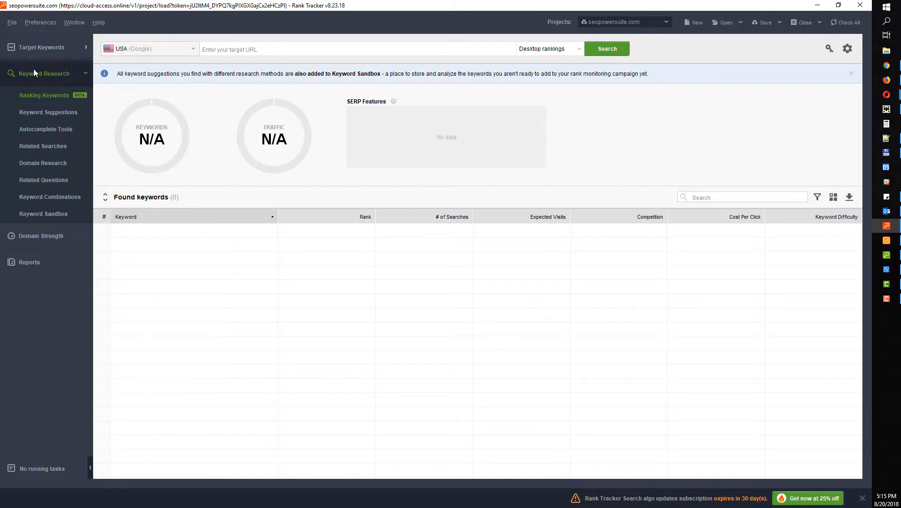
Browse the Keyword Suggestions, Autocomplete, Related Searches and domain research modules before returning to Ranking Keywords
left_click(55, 114)
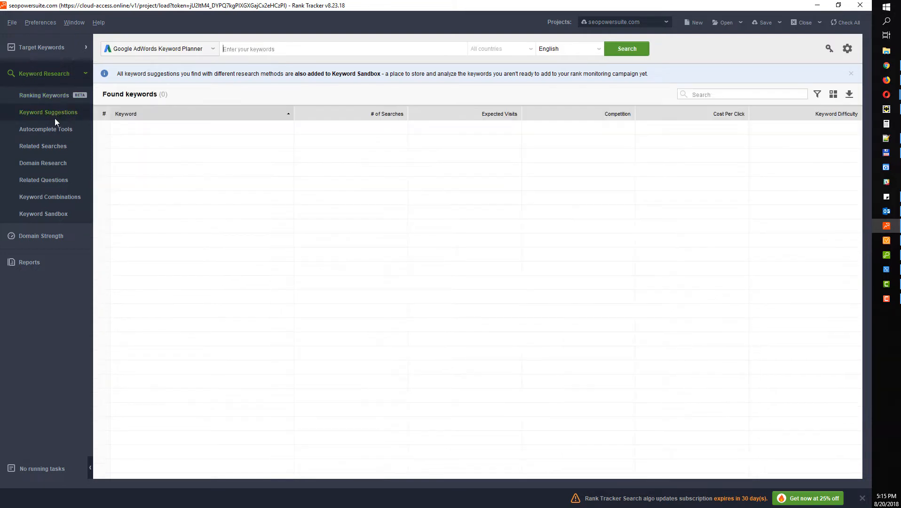
left_click(54, 128)
left_click(56, 147)
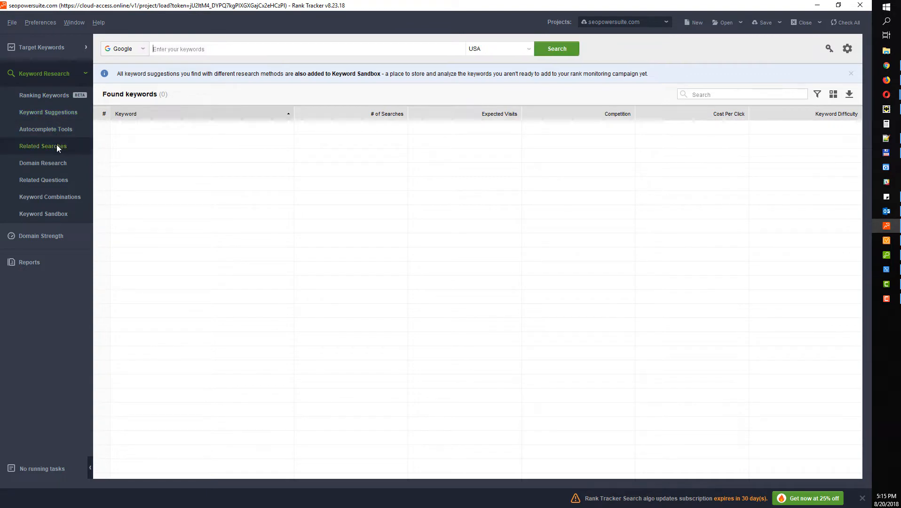
left_click(61, 164)
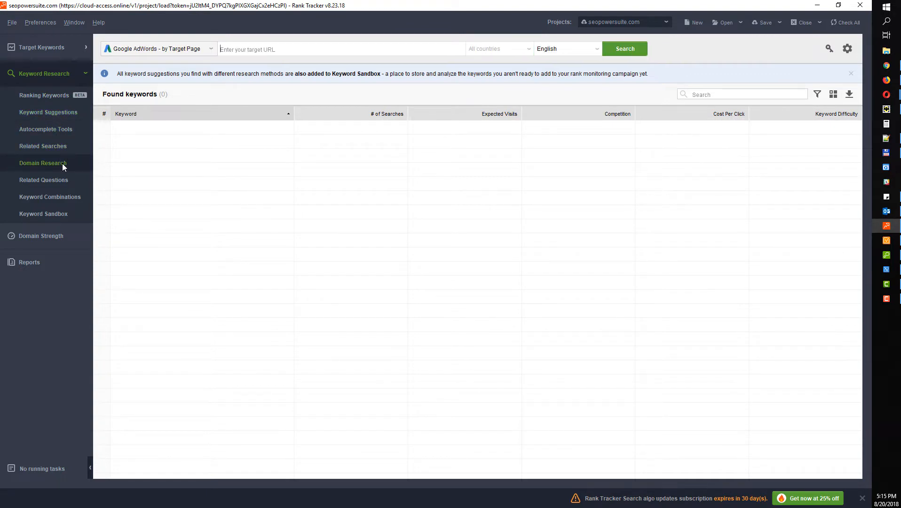
left_click(41, 97)
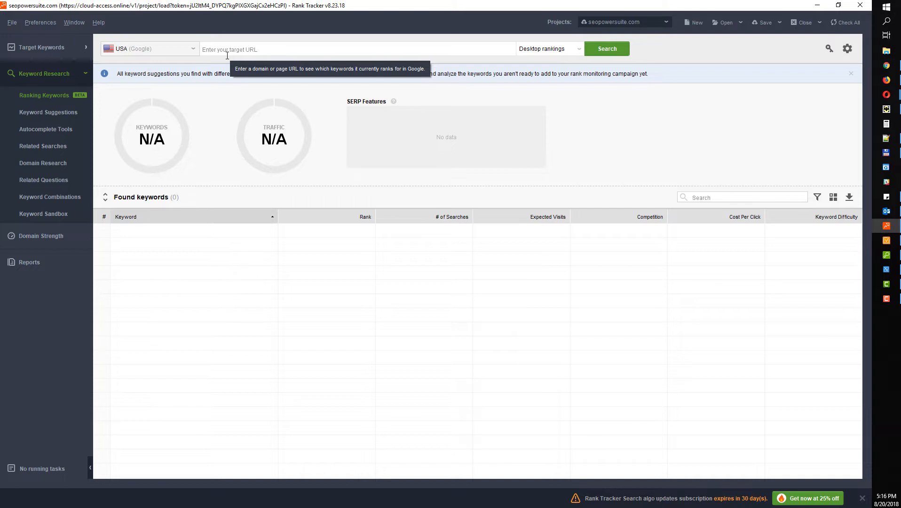
Search ranking keywords for webmeup.com in USA (Google), finding 322 keywords
left_click(227, 49)
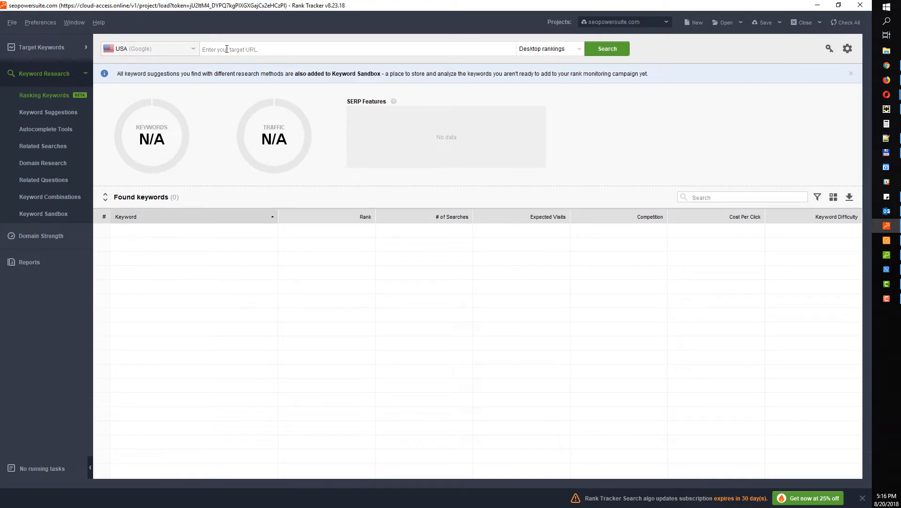
type("webmeup.com")
left_click(158, 51)
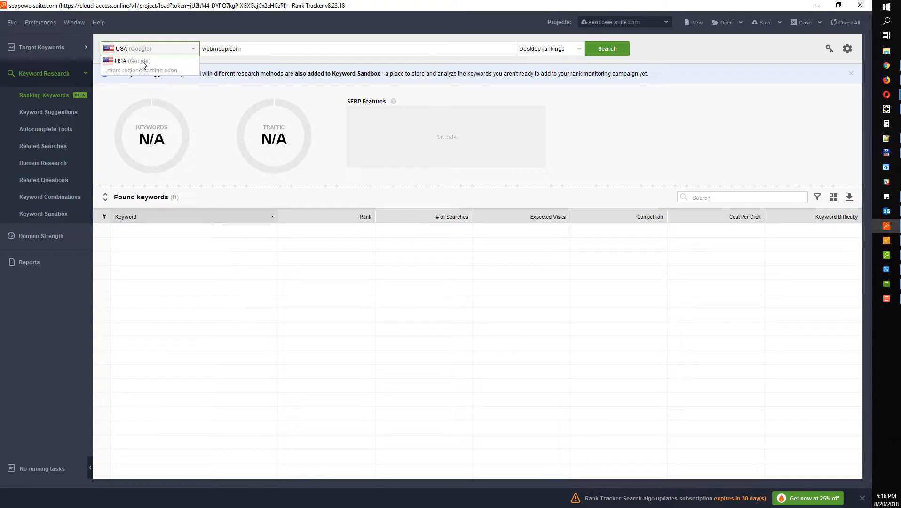
left_click(137, 38)
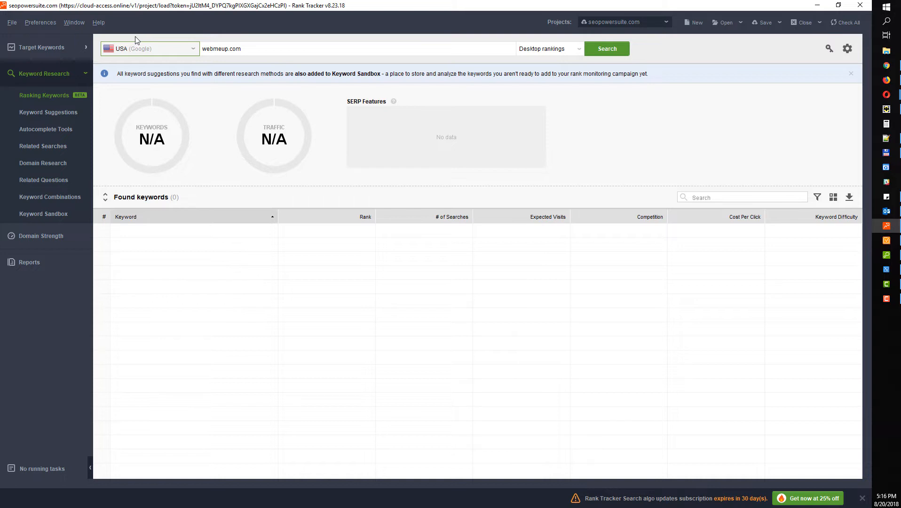
left_click(600, 50)
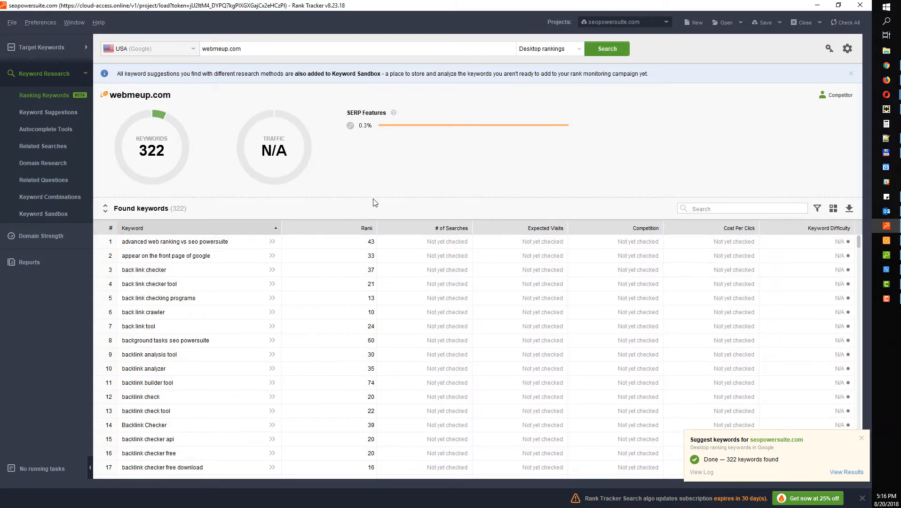
scroll(203, 292, "down", 18)
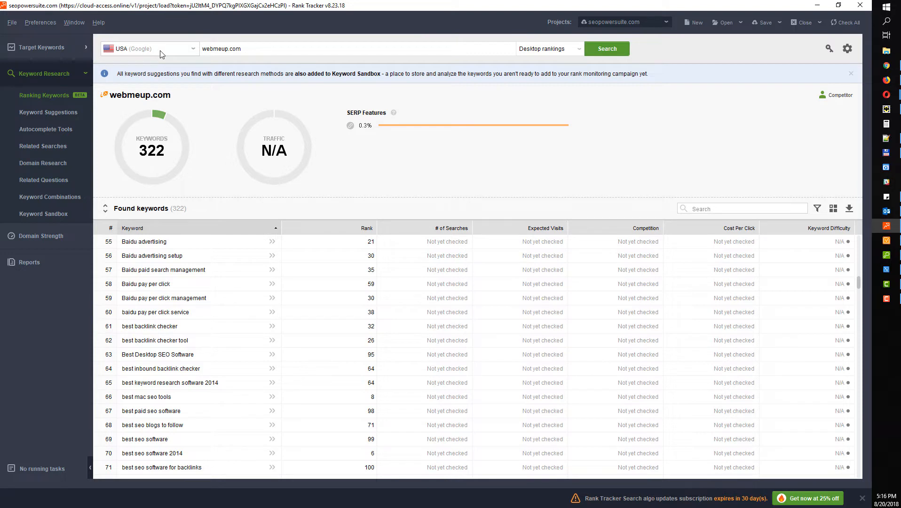
left_click(60, 113)
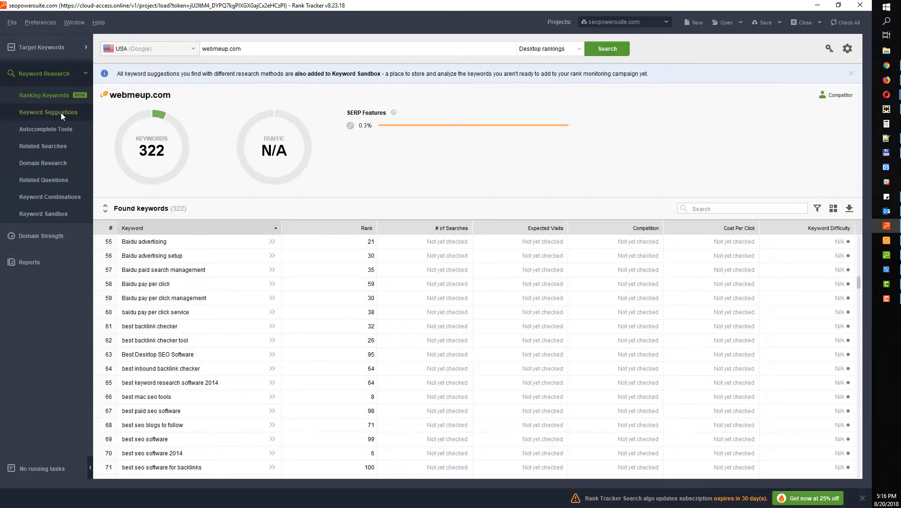
Compare the sources and search engines of Keyword Suggestions, Autocomplete and Related Searches
left_click(56, 129)
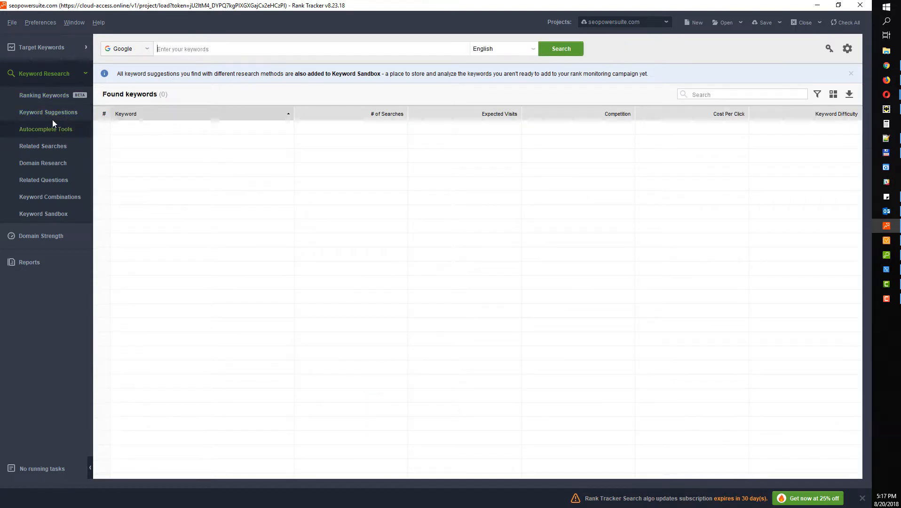
left_click(49, 114)
left_click(167, 51)
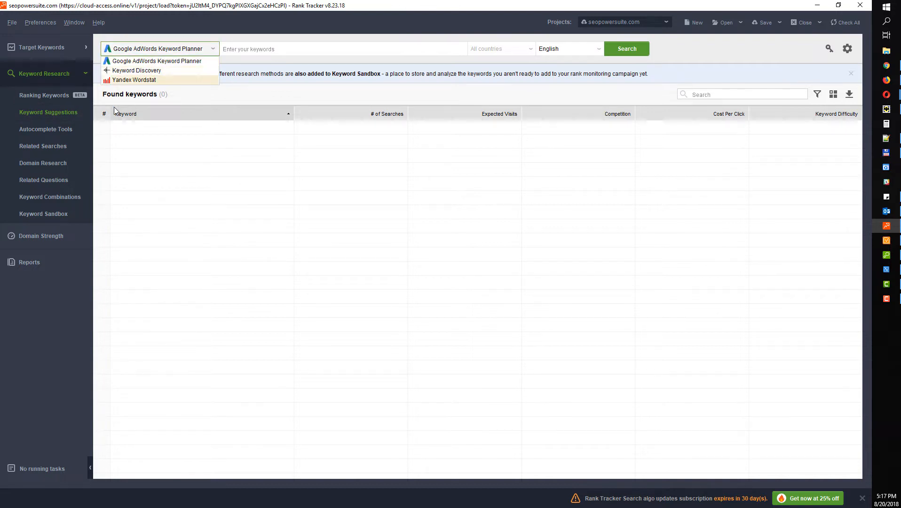
left_click(55, 129)
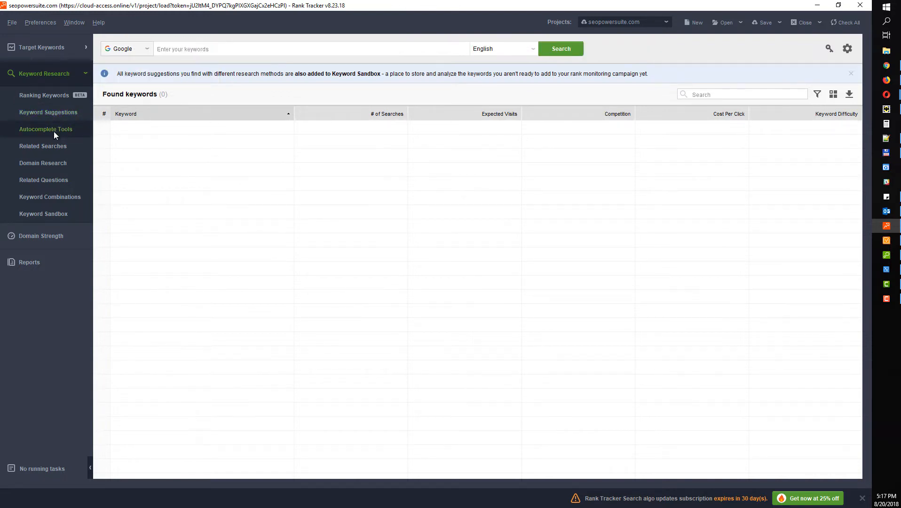
left_click(126, 49)
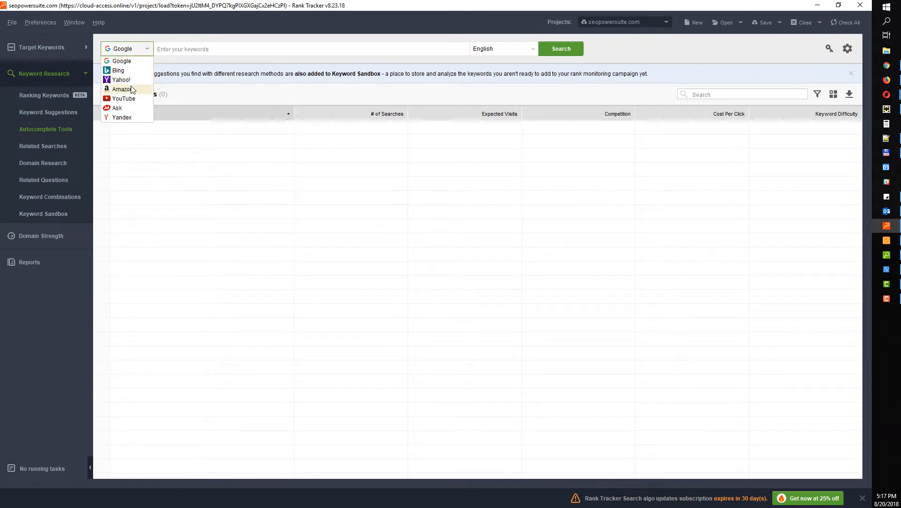
left_click(46, 146)
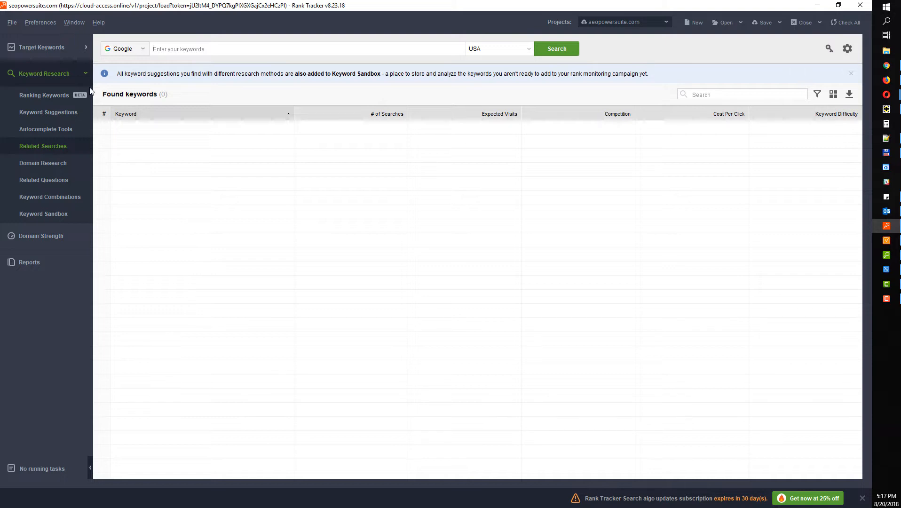
left_click(118, 49)
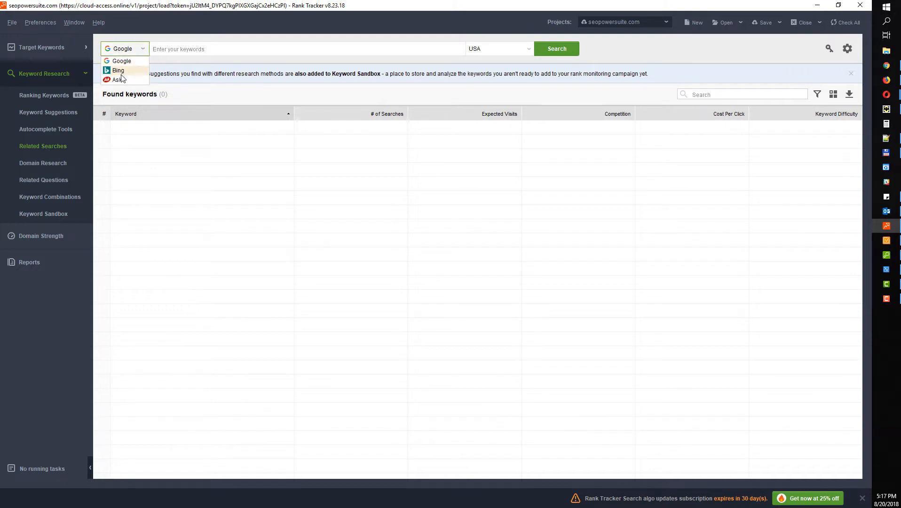
Check Domain Research, Related Questions and Keyword Combinations, then reload Ranking Keywords for webmeup.com
left_click(63, 163)
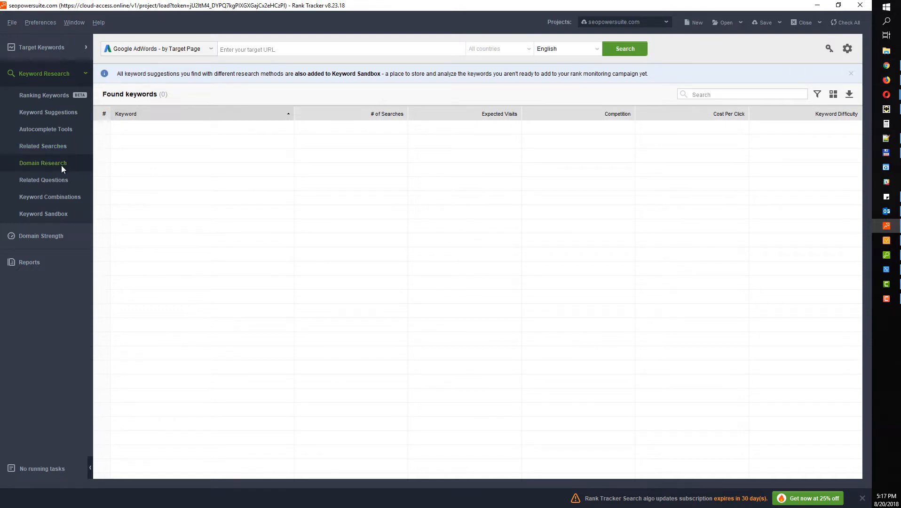
left_click(140, 53)
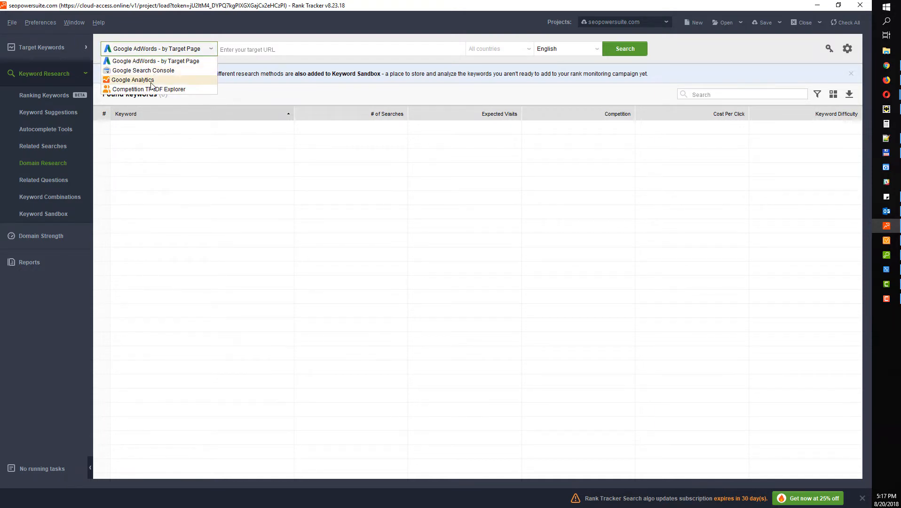
left_click(181, 38)
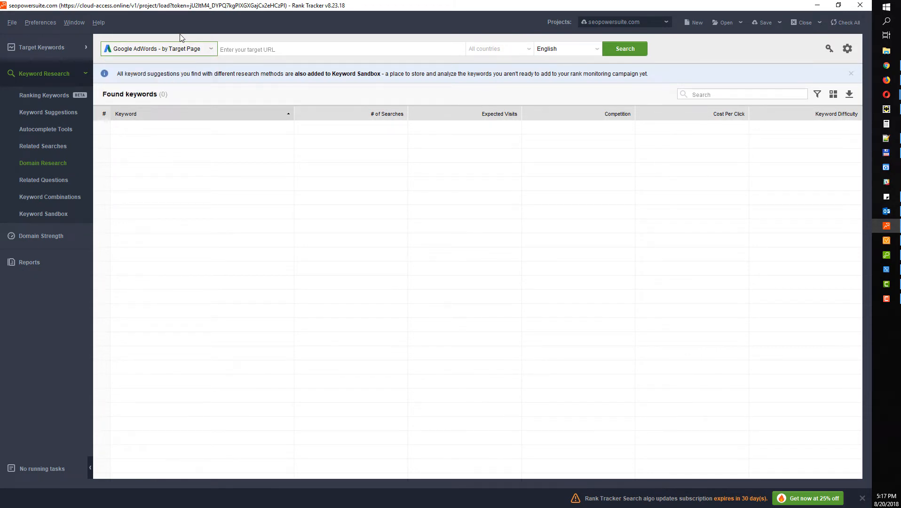
left_click(51, 180)
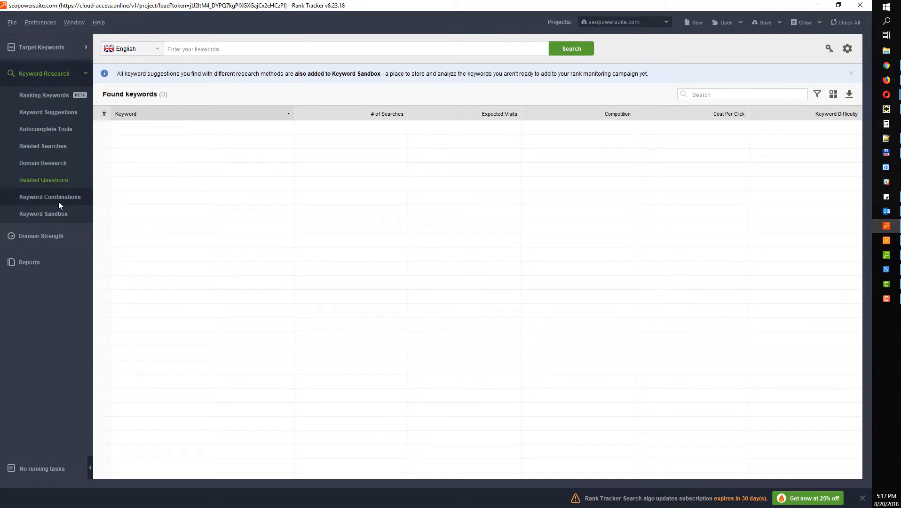
left_click(61, 199)
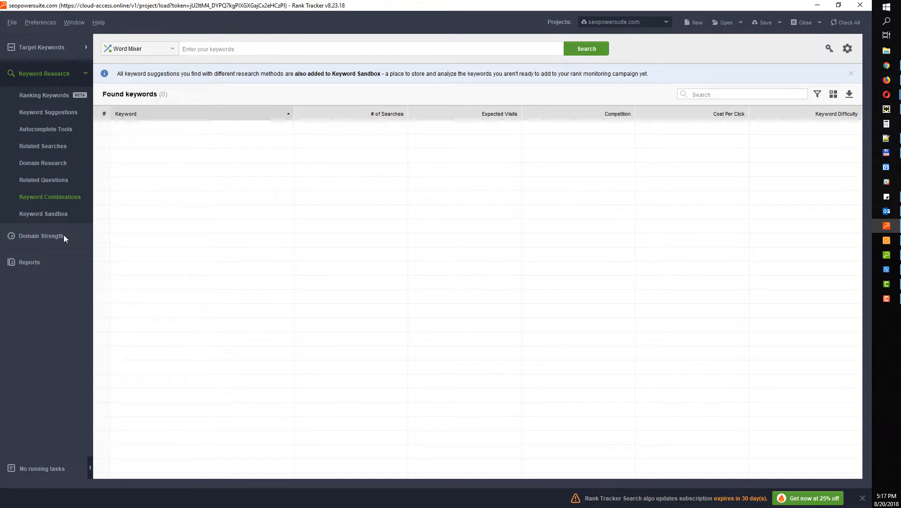
left_click(57, 96)
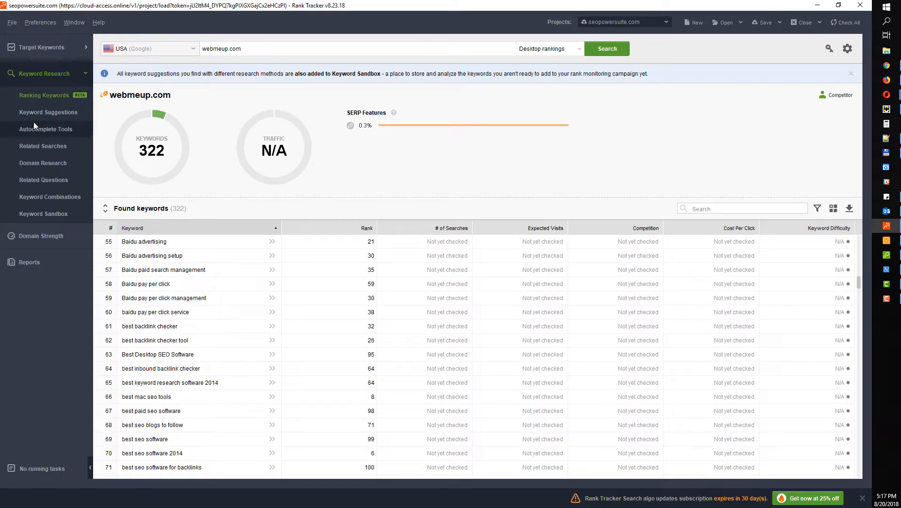
Browse the Keyword Sandbox, select its first twelve keywords, then return to Target Keywords
left_click(50, 215)
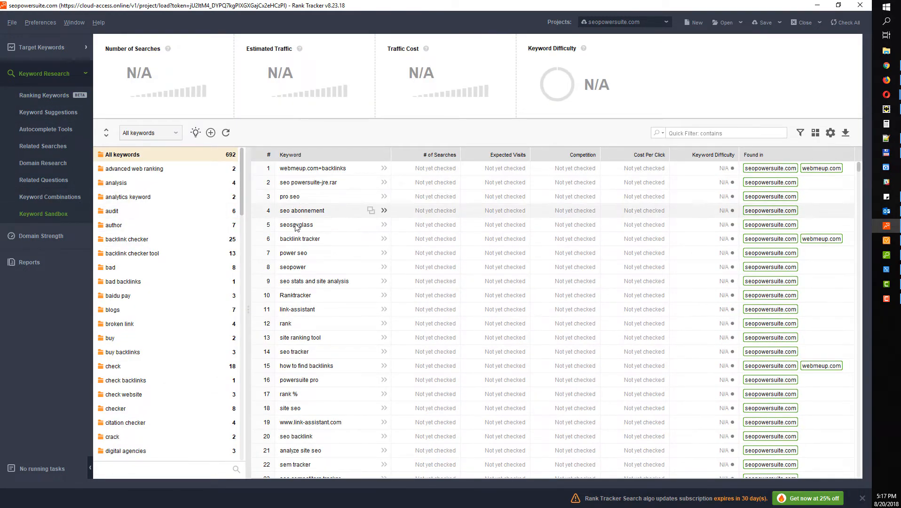
scroll(306, 289, "down", 13)
scroll(284, 298, "down", 6)
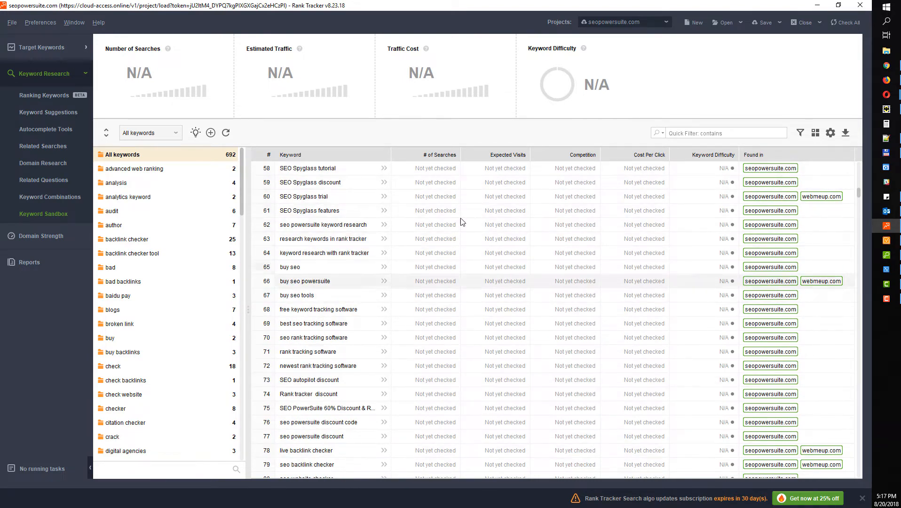
scroll(341, 350, "down", 20)
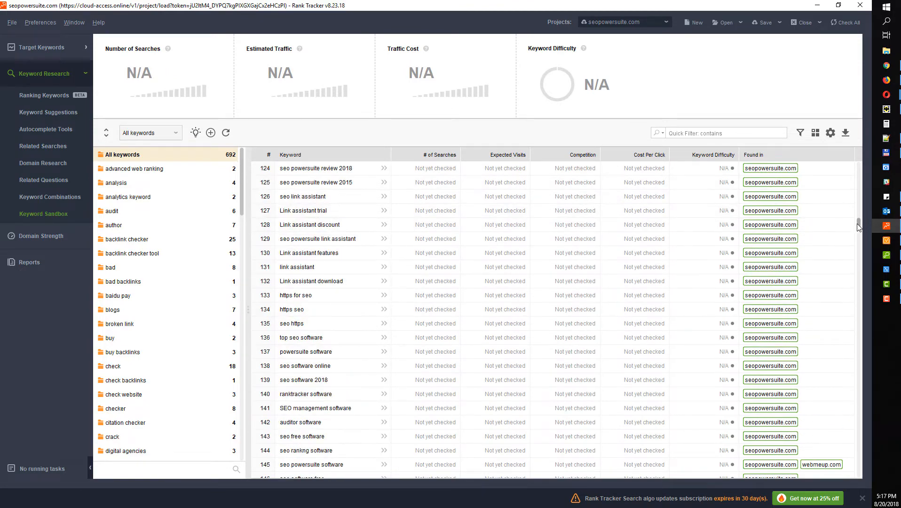
left_click_drag(859, 225, 832, 141)
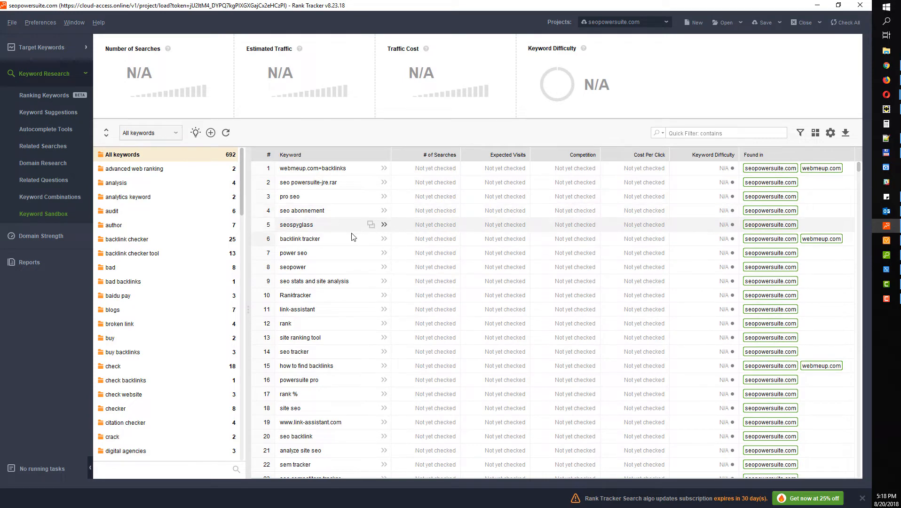
left_click(323, 169)
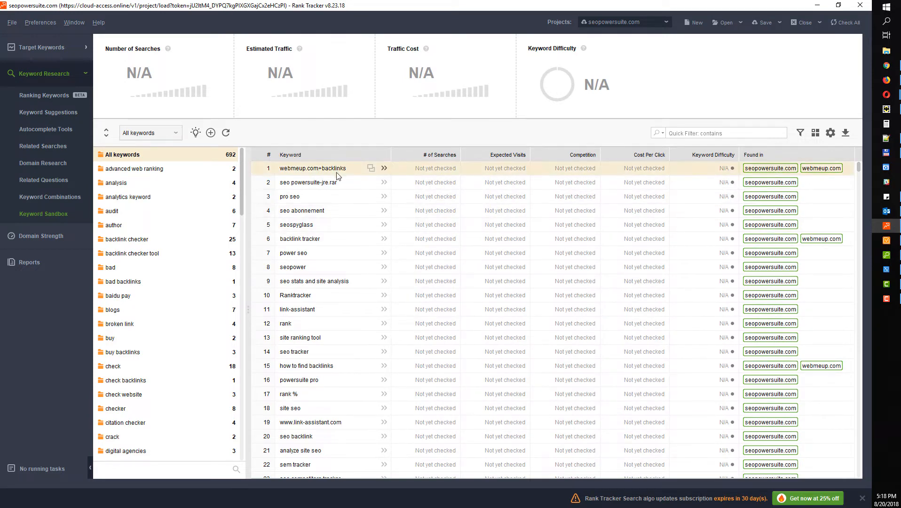
left_click_drag(336, 176, 342, 329)
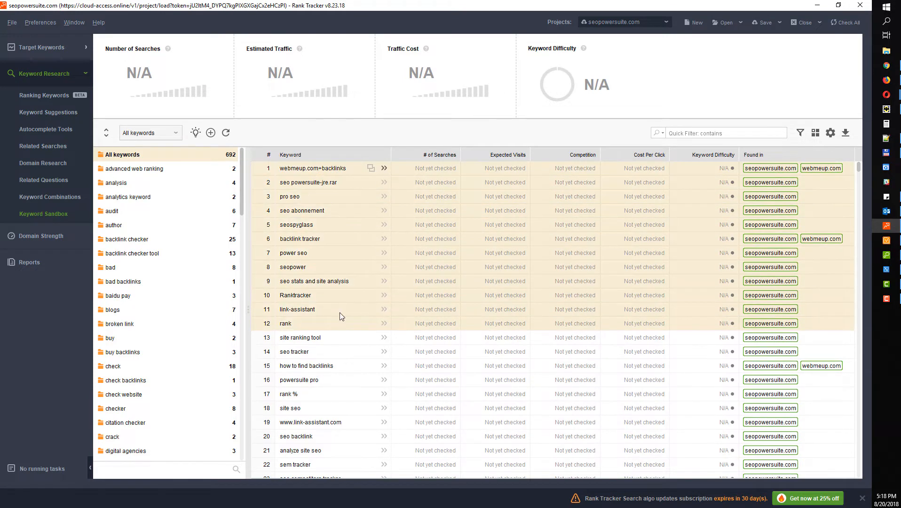
left_click(32, 47)
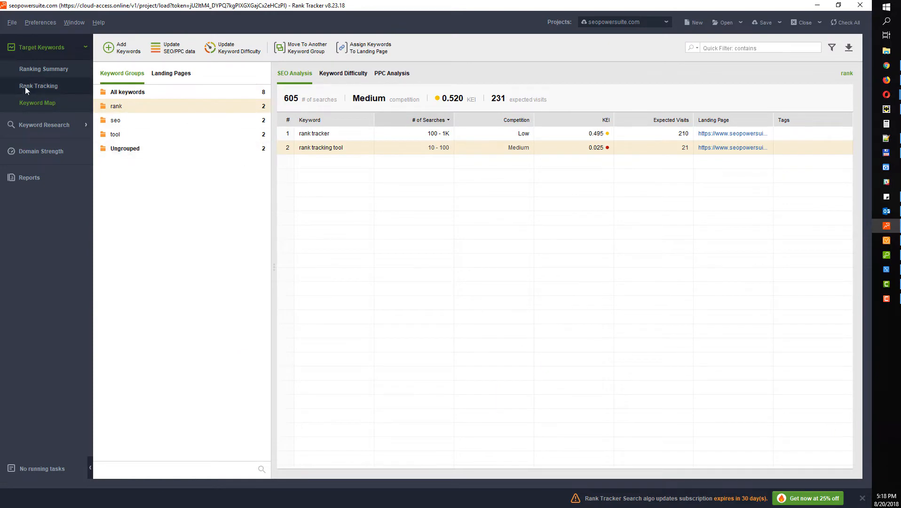
Look over the rankings table and Reports preview, then start a new report template
left_click(38, 87)
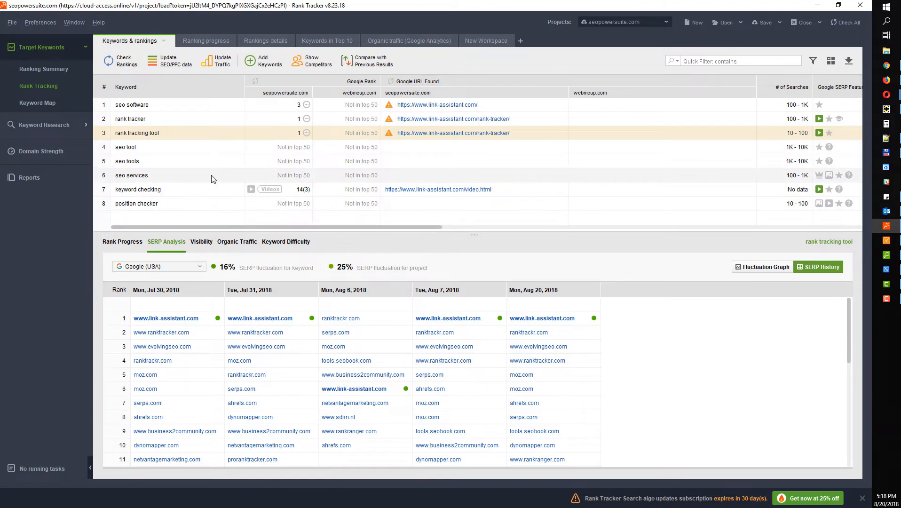
left_click(53, 181)
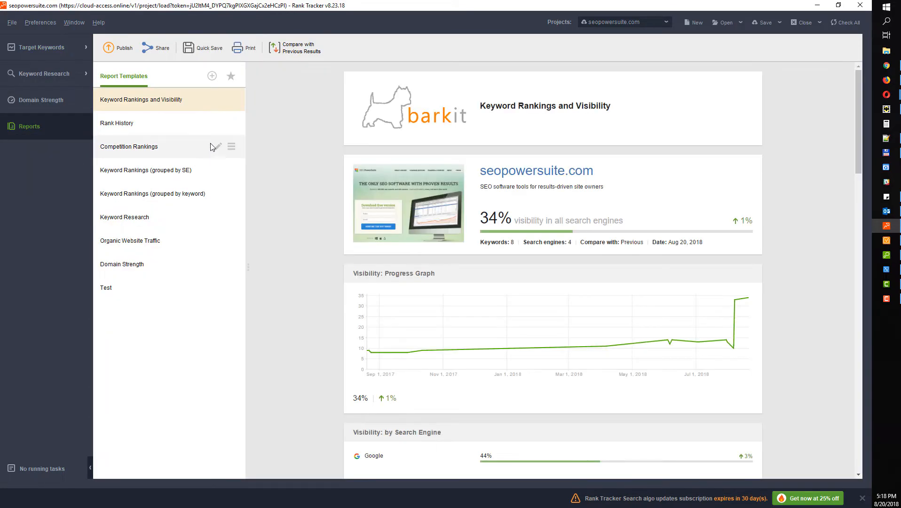
scroll(336, 124, "down", 1)
scroll(336, 124, "down", 4)
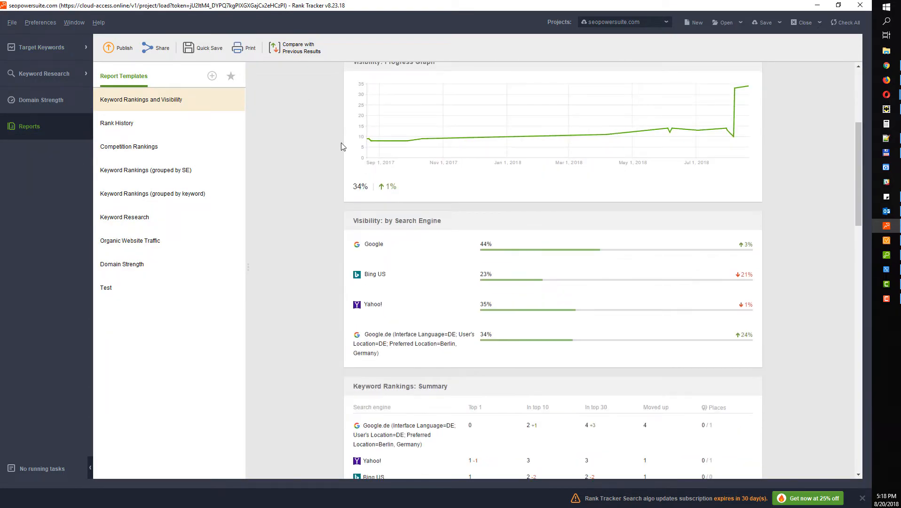
left_click(37, 49)
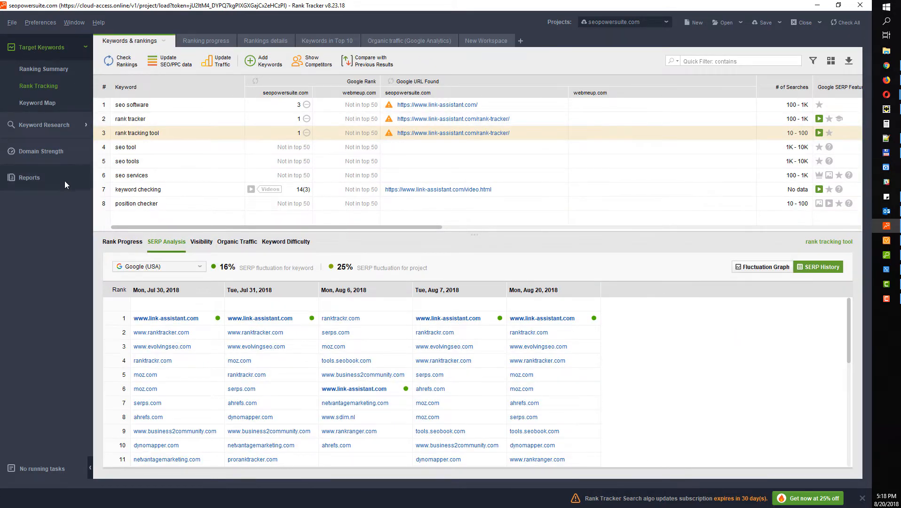
left_click(29, 178)
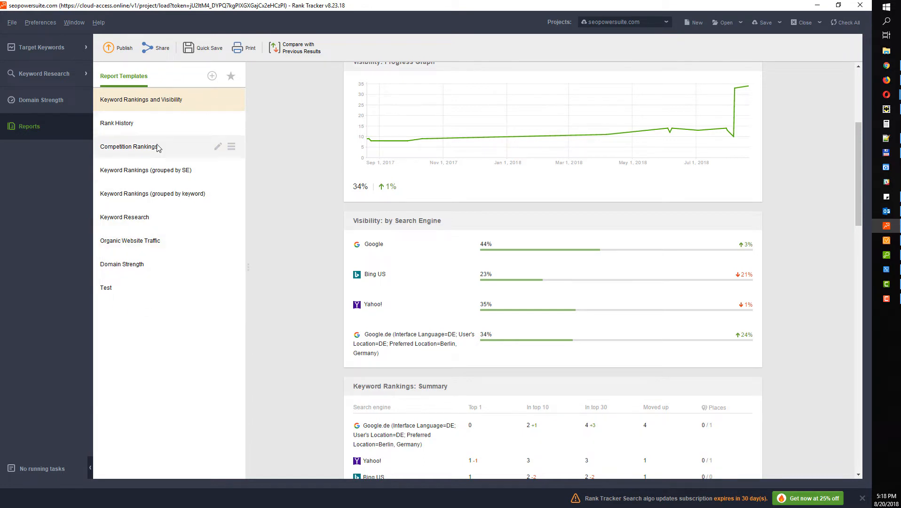
left_click(212, 76)
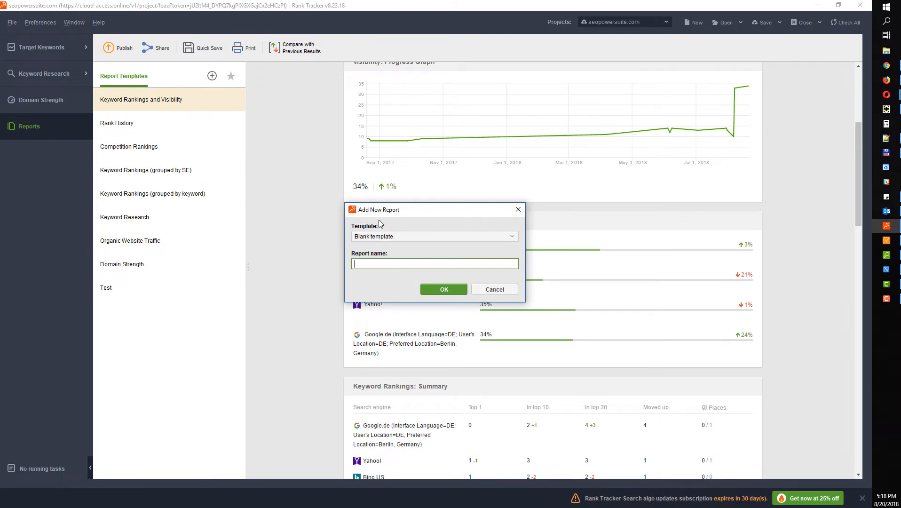
Create a report from the Blank template named 'New TEmplate'
left_click(384, 238)
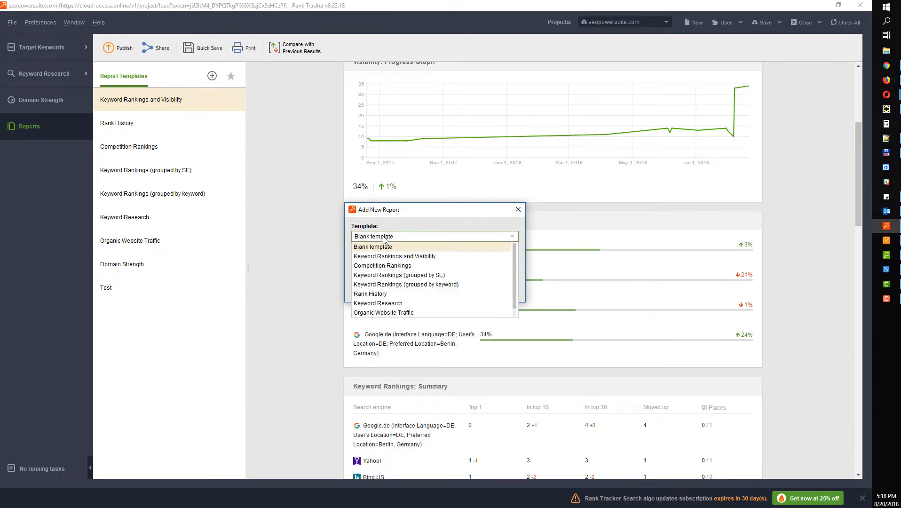
left_click(424, 209)
left_click(386, 265)
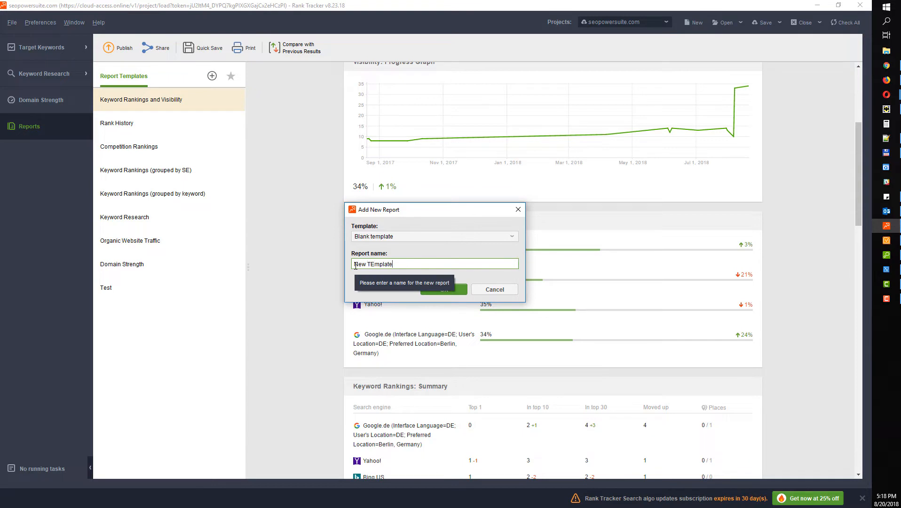
left_click(443, 289)
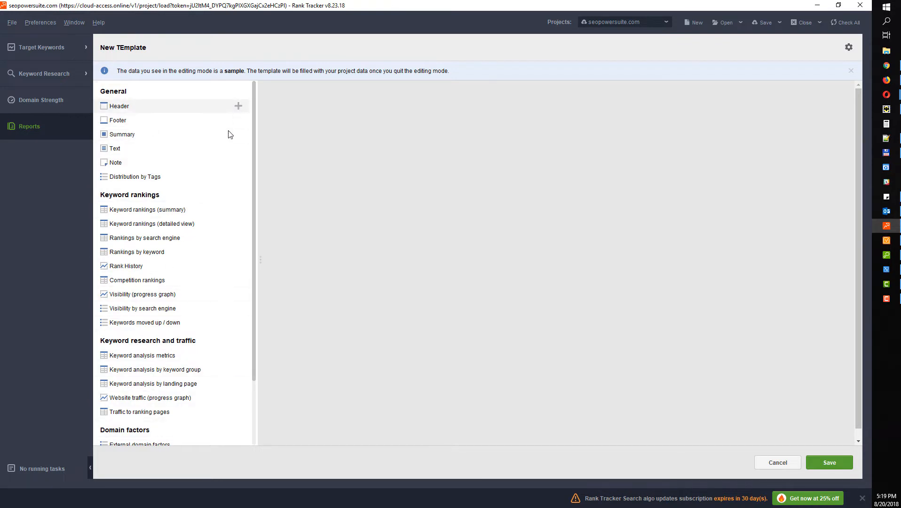
Add a header and a footer section to the New TEmplate report
scroll(235, 282, "down", 3)
scroll(226, 188, "up", 3)
left_click(238, 106)
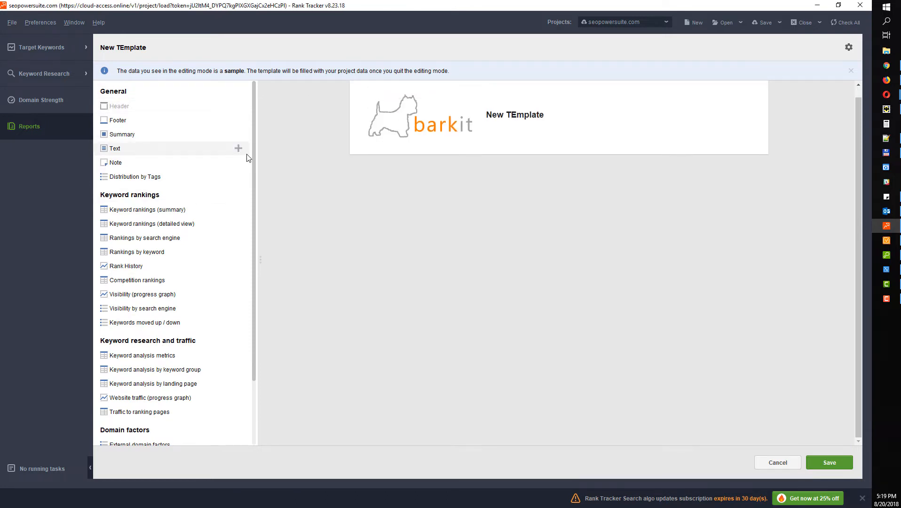
left_click(238, 120)
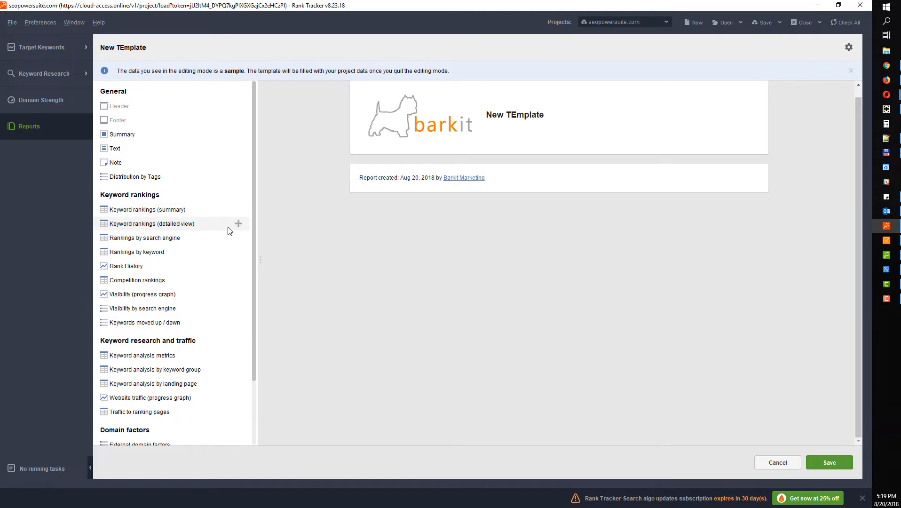
Add the Keywords Moved Up/Down widget unchanged, then the Keyword Analysis by Keyword Group widget
scroll(236, 232, "down", 3)
scroll(234, 237, "up", 3)
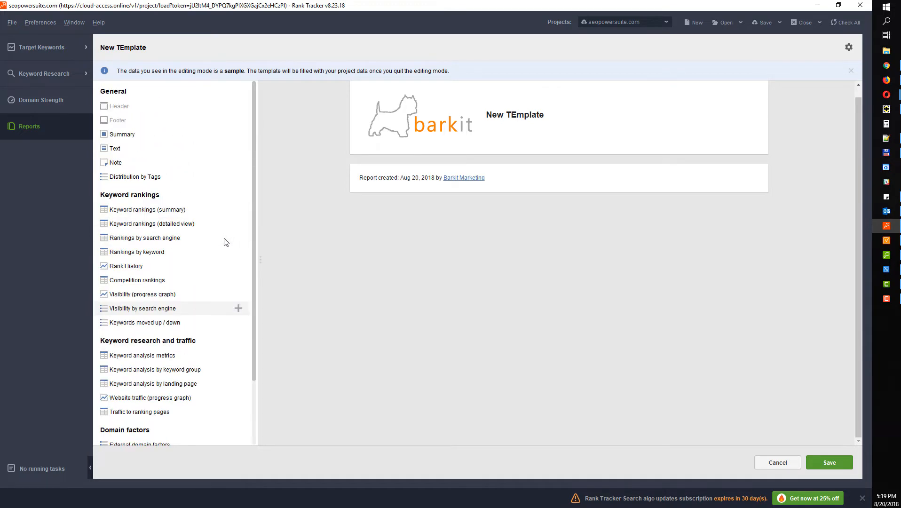
scroll(233, 237, "down", 3)
left_click(238, 245)
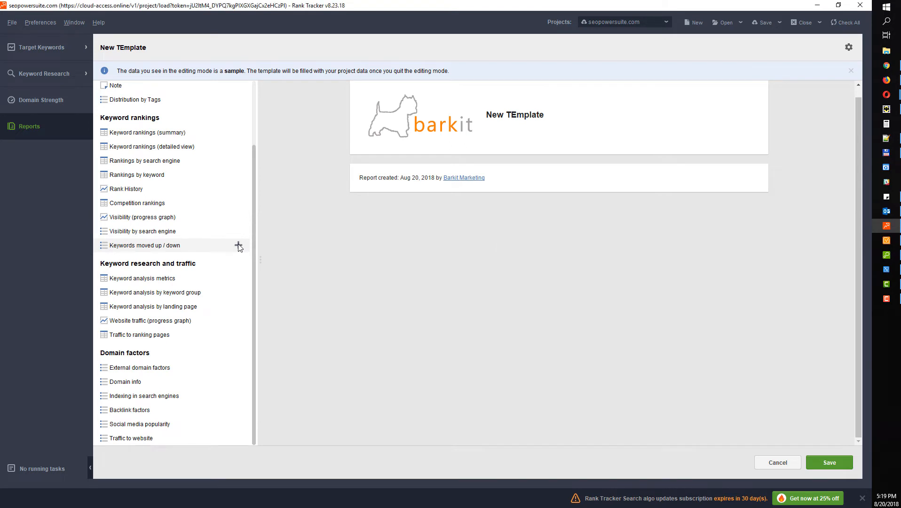
left_click(363, 176)
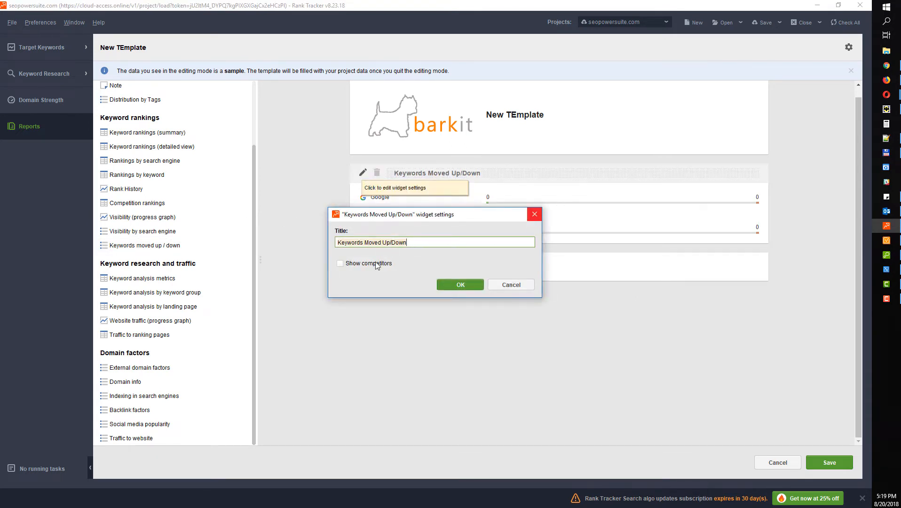
left_click(354, 264)
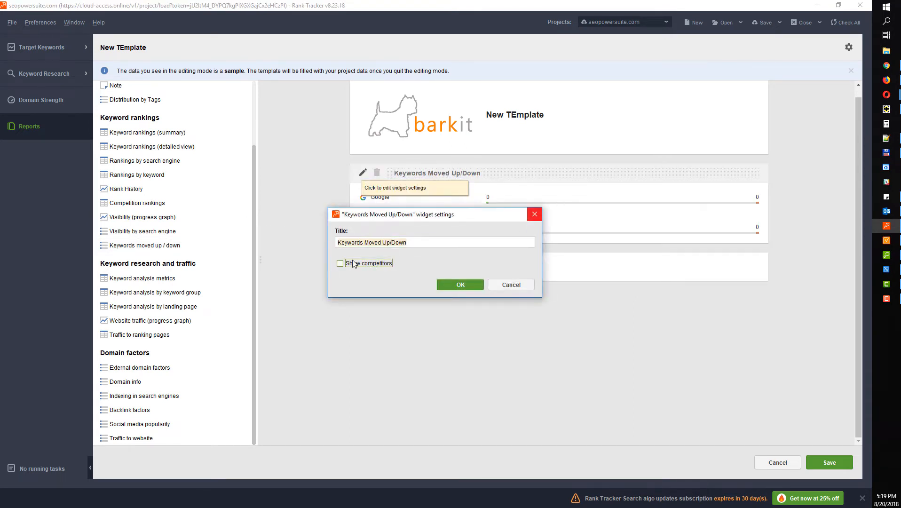
left_click(535, 215)
left_click(239, 292)
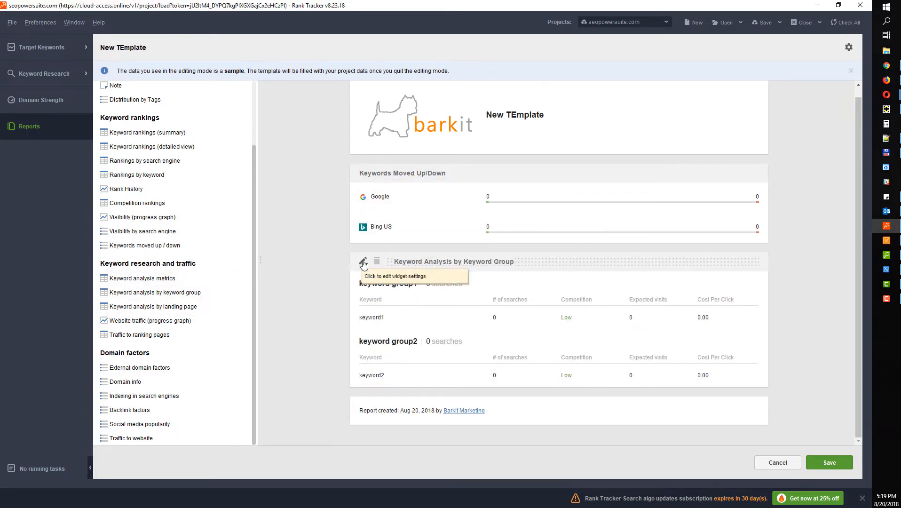
Add Expected Ad Clicks and Est. PPC cost/mo columns to the Keyword Analysis widget
left_click(363, 262)
left_click_drag(419, 109, 230, 36)
scroll(216, 161, "down", 1)
scroll(217, 161, "down", 3)
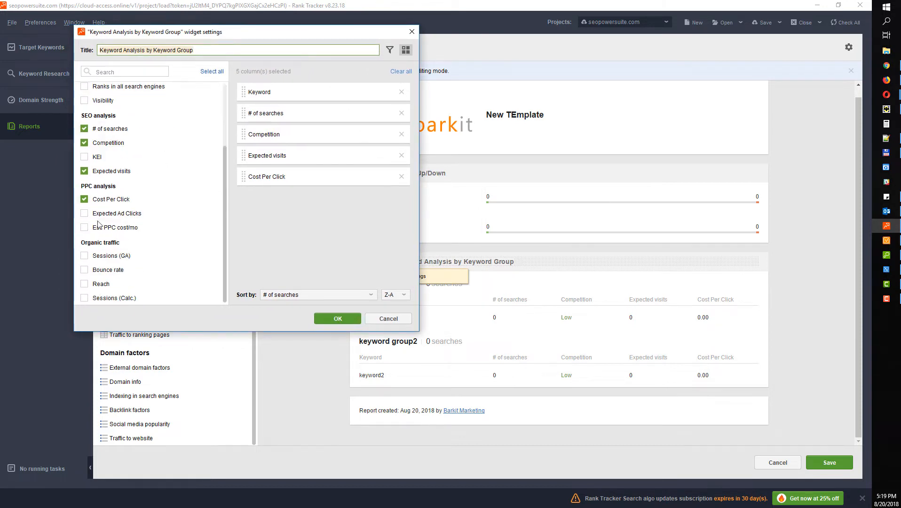
left_click(86, 214)
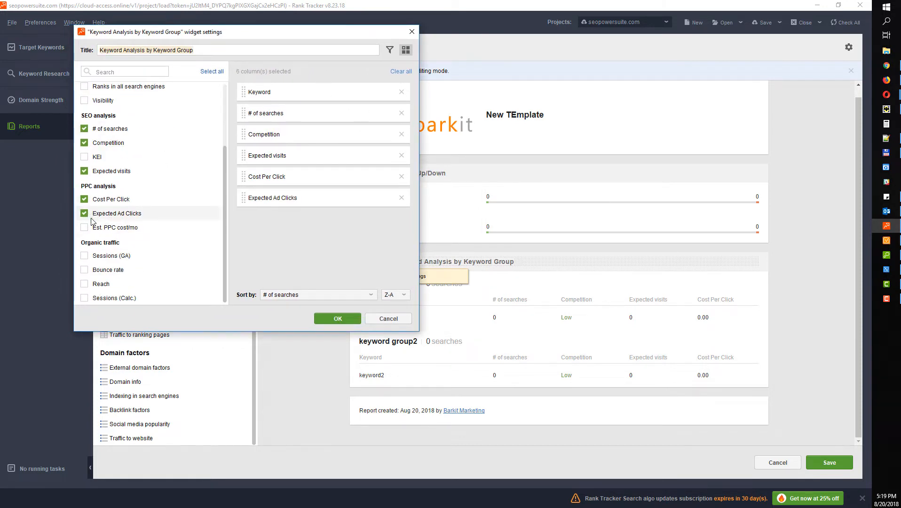
left_click(83, 228)
left_click(339, 318)
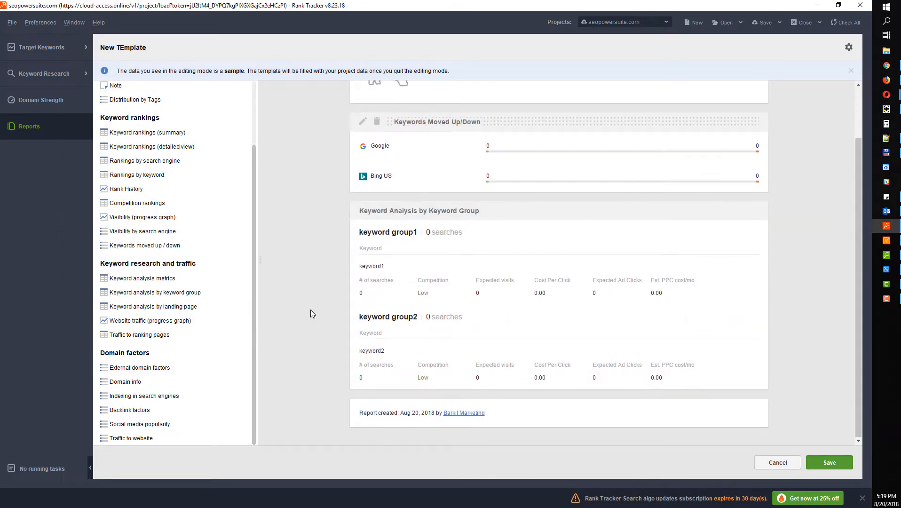
Move Keyword Analysis above Keywords Moved Up/Down and save the report template
left_click_drag(455, 210, 456, 180)
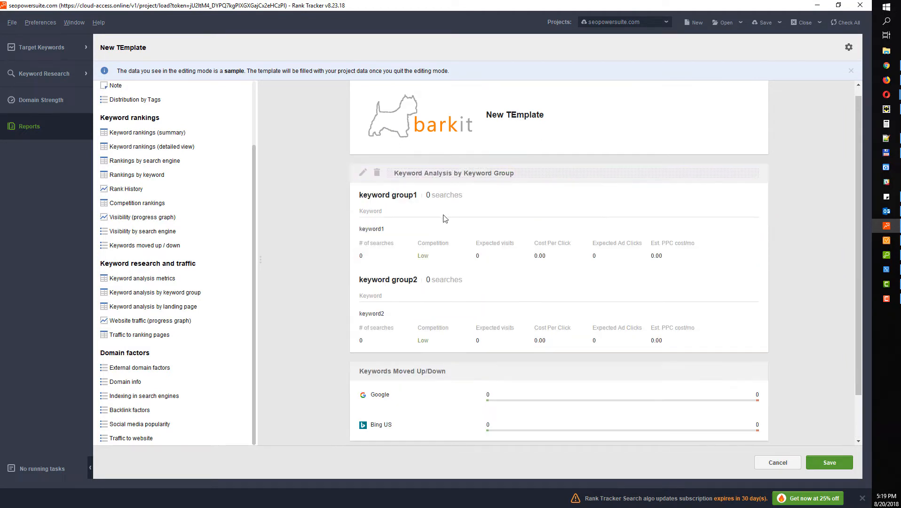
scroll(433, 301, "down", 2)
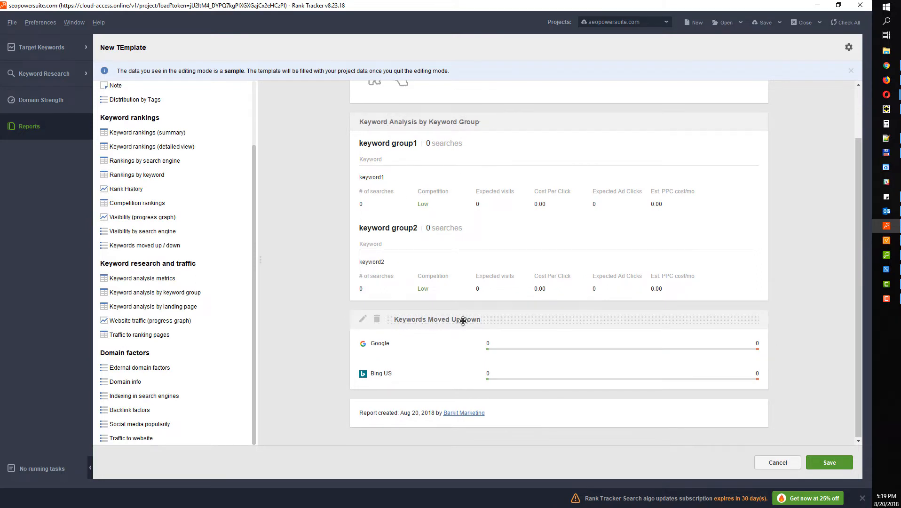
left_click(832, 471)
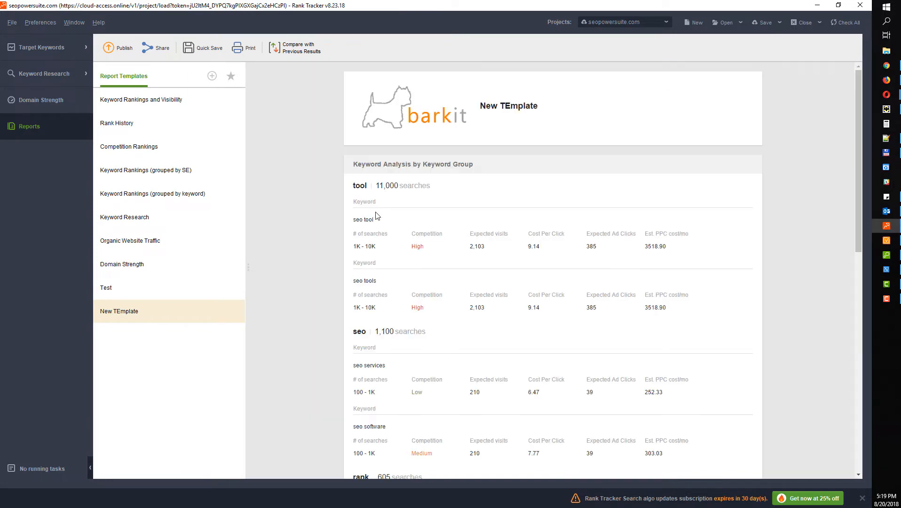
scroll(377, 215, "down", 8)
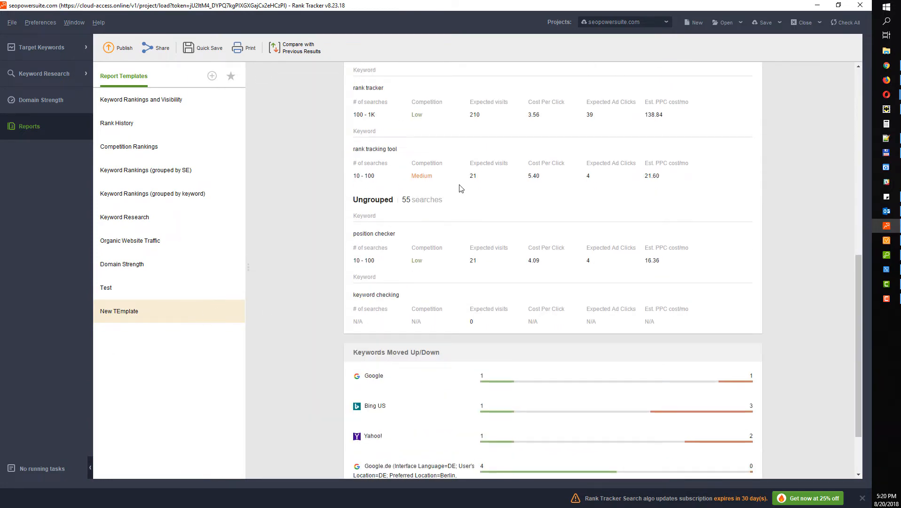
scroll(582, 392, "down", 3)
Try PDF and HTML file types in Quick Save, cancel, then generate and copy the share link
scroll(509, 297, "up", 10)
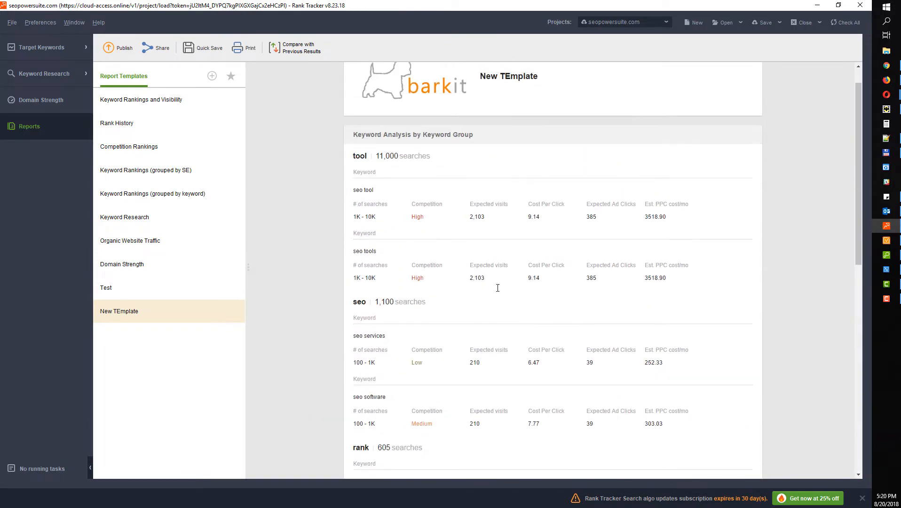
scroll(498, 288, "down", 3)
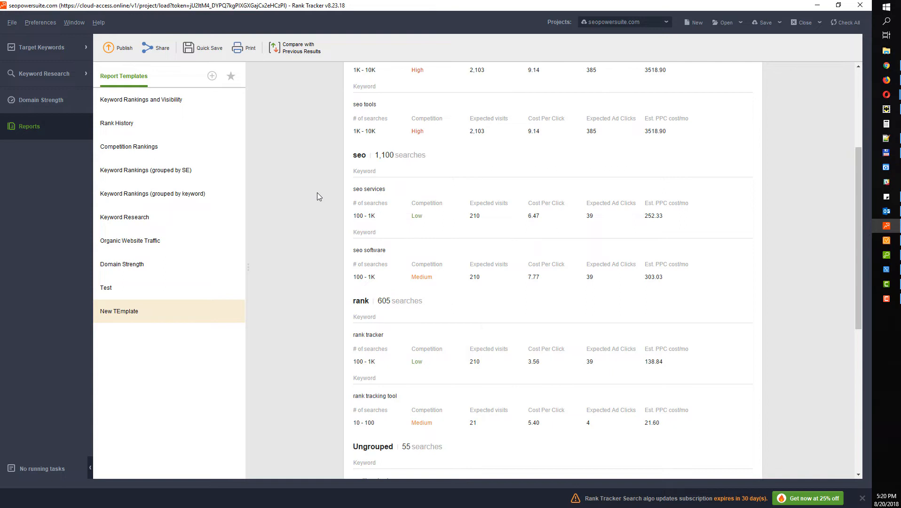
left_click(203, 47)
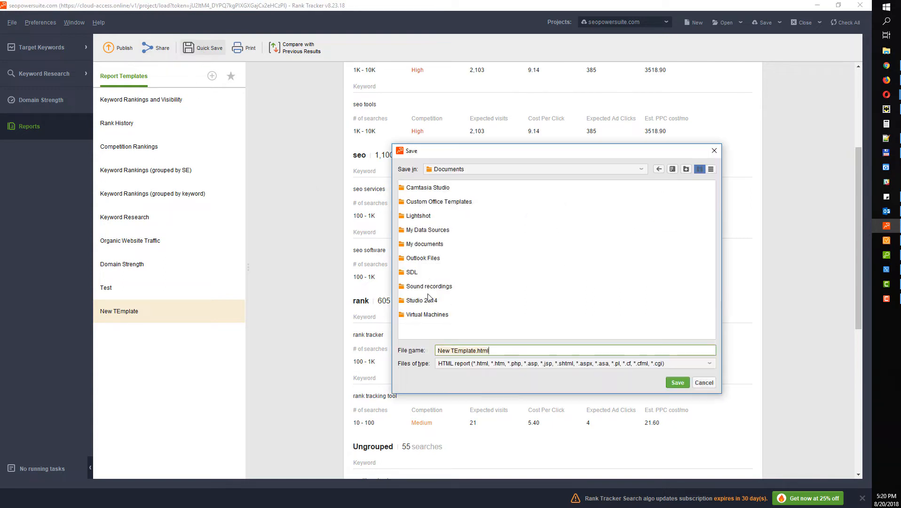
left_click(495, 365)
left_click(488, 385)
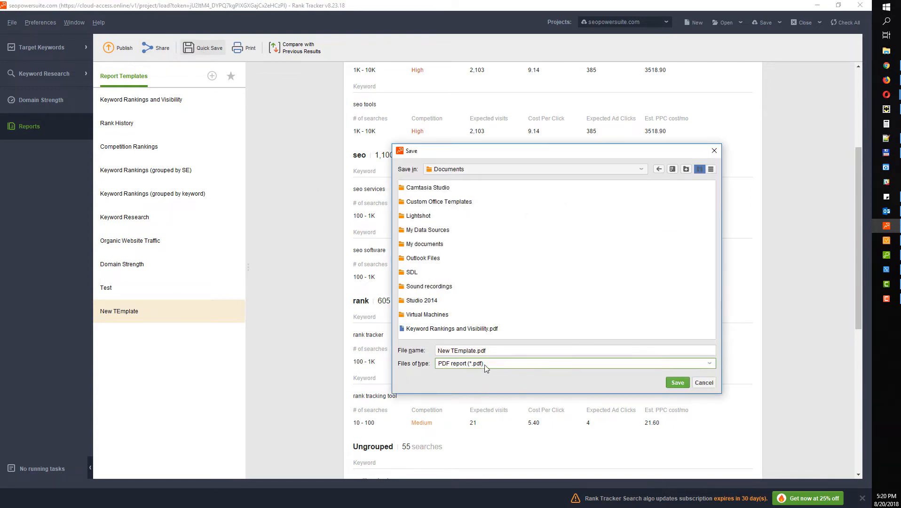
left_click(479, 366)
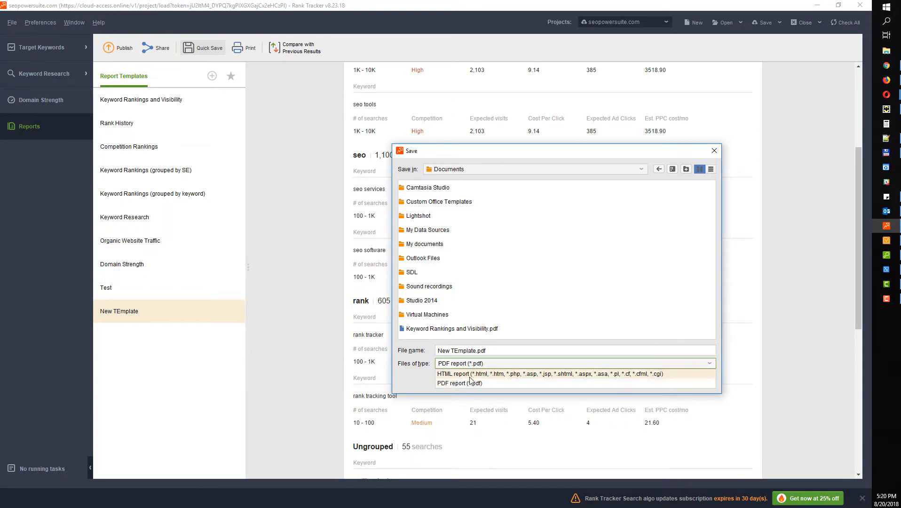
left_click(471, 376)
left_click(714, 150)
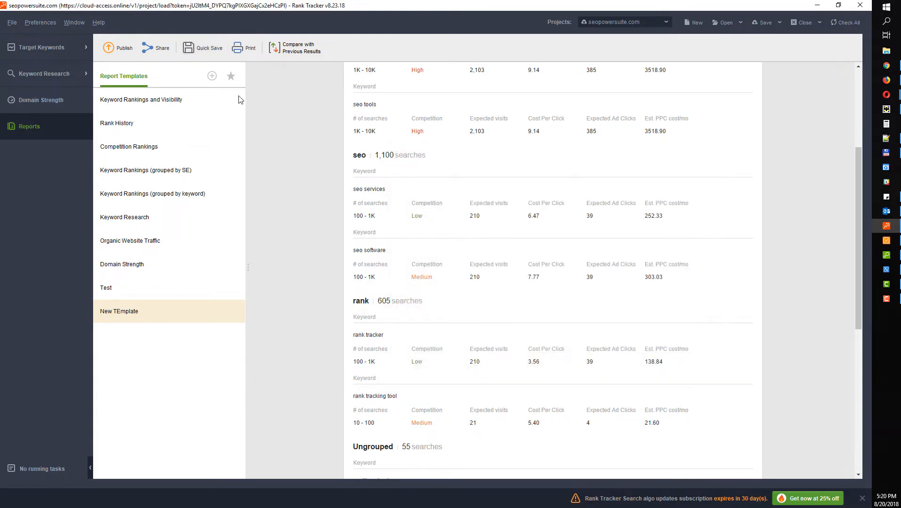
left_click(156, 49)
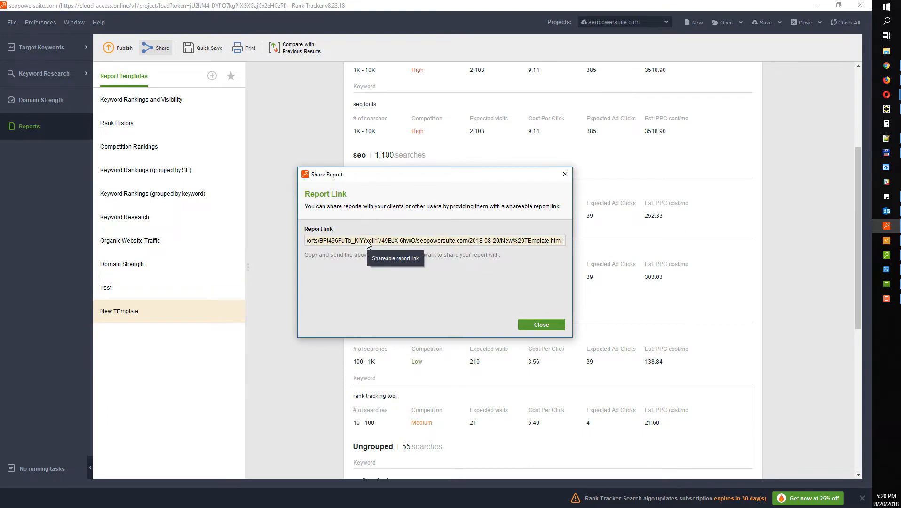
key("alt+Tab")
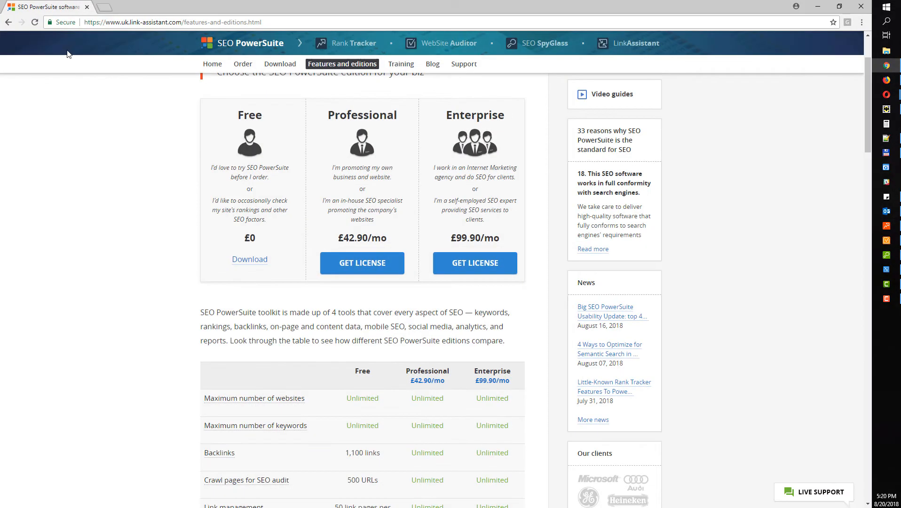
Load the copied report link in a new Chrome tab, review it, and return to Rank Tracker
key("ctrl+t")
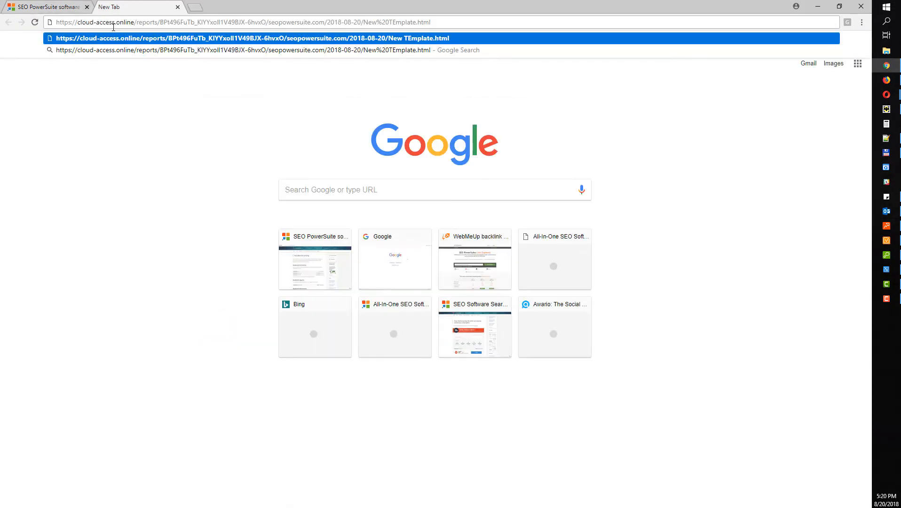
key("Return")
scroll(296, 163, "down", 6)
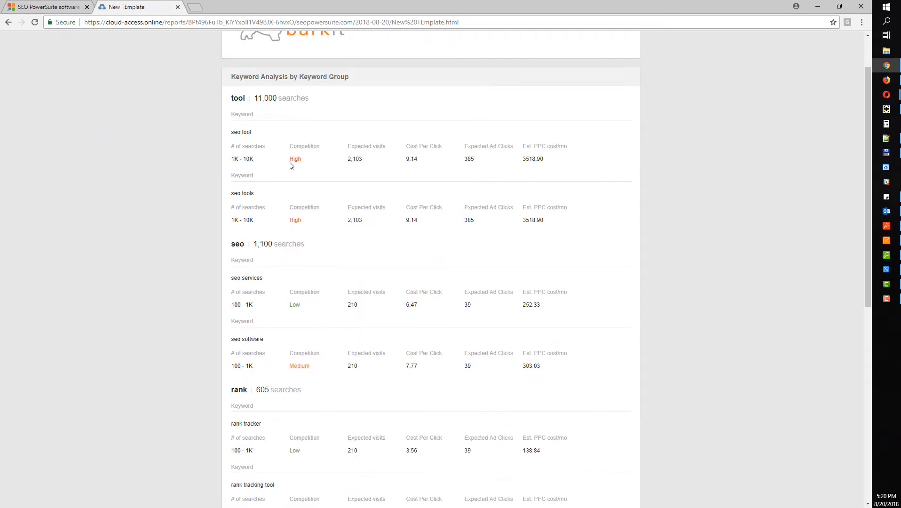
scroll(289, 164, "down", 3)
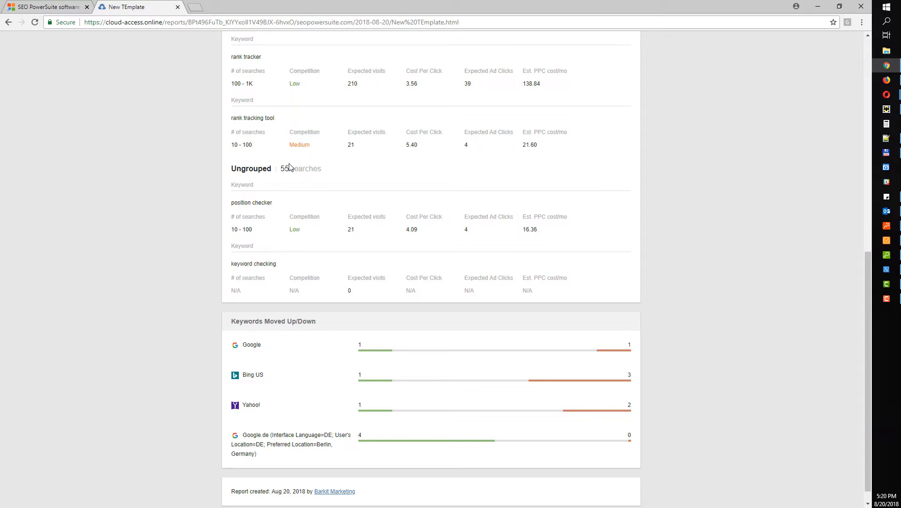
left_click(818, 6)
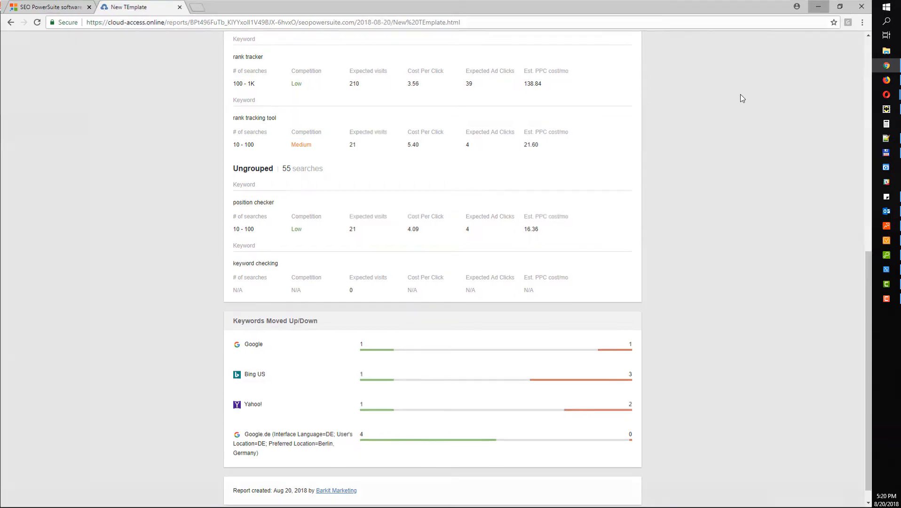
left_click(565, 174)
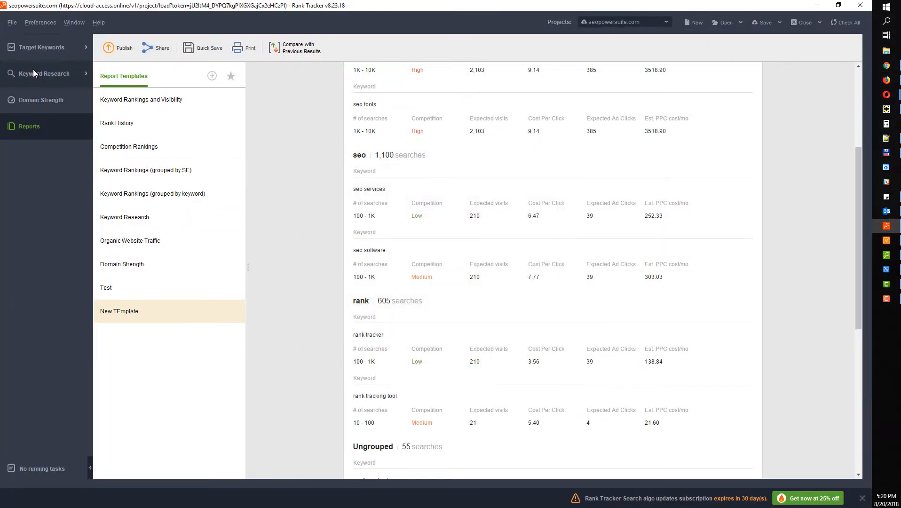
Go to Target Keywords, then switch to the WebSite Auditor window
left_click(42, 47)
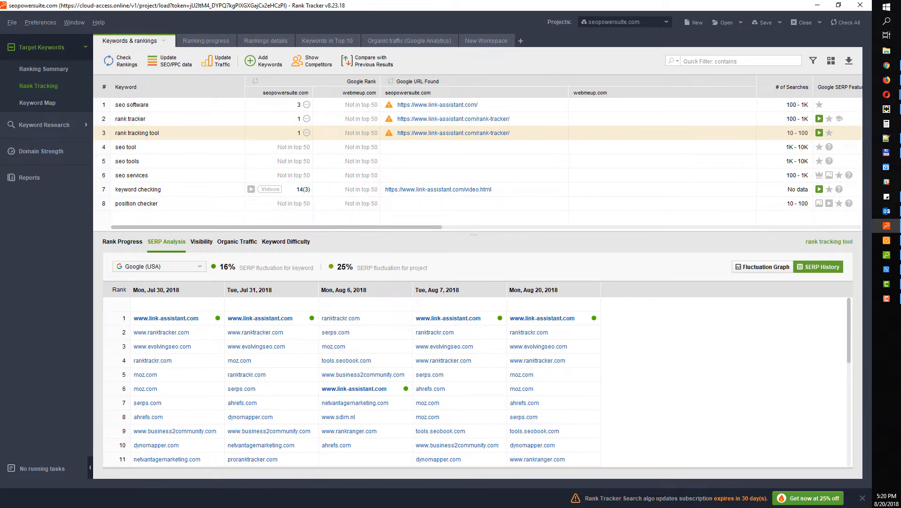
left_click(887, 240)
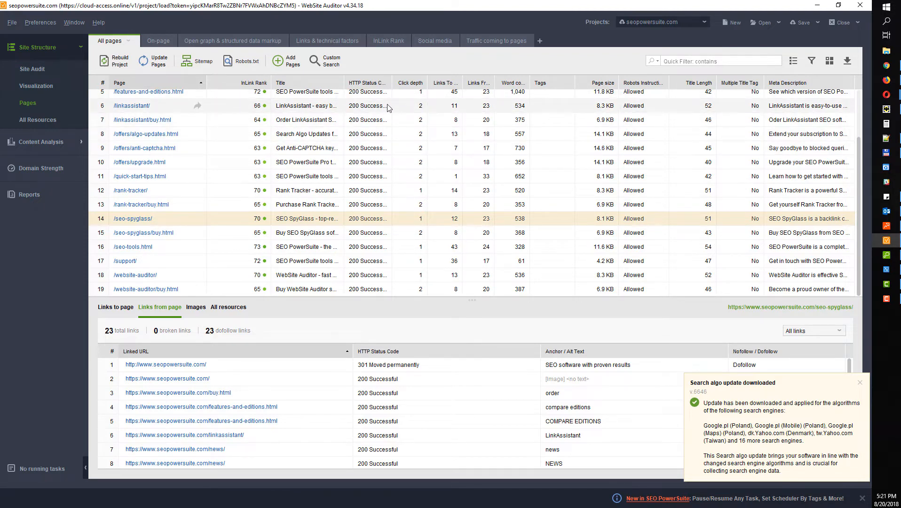
Start a new WebSite Auditor project for seopowersuite.com with expert options enabled
left_click(734, 23)
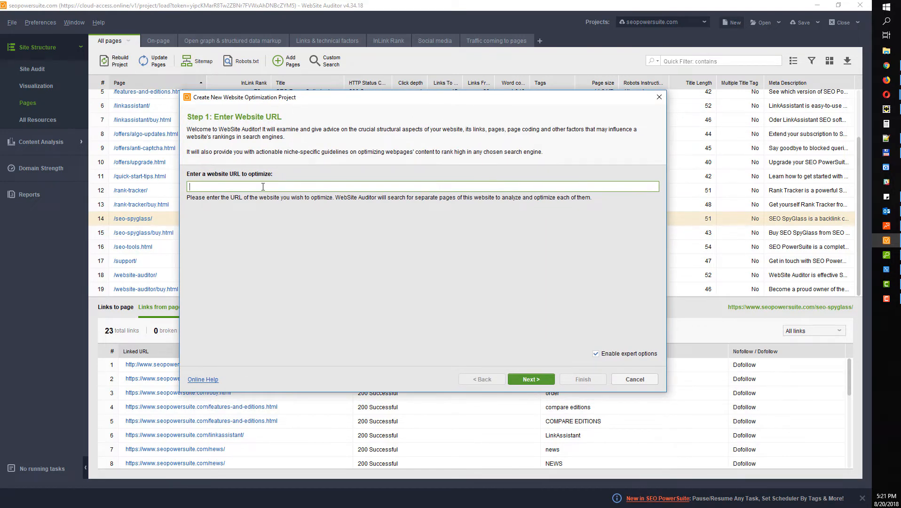
type("seopowersuite.com")
left_click(531, 380)
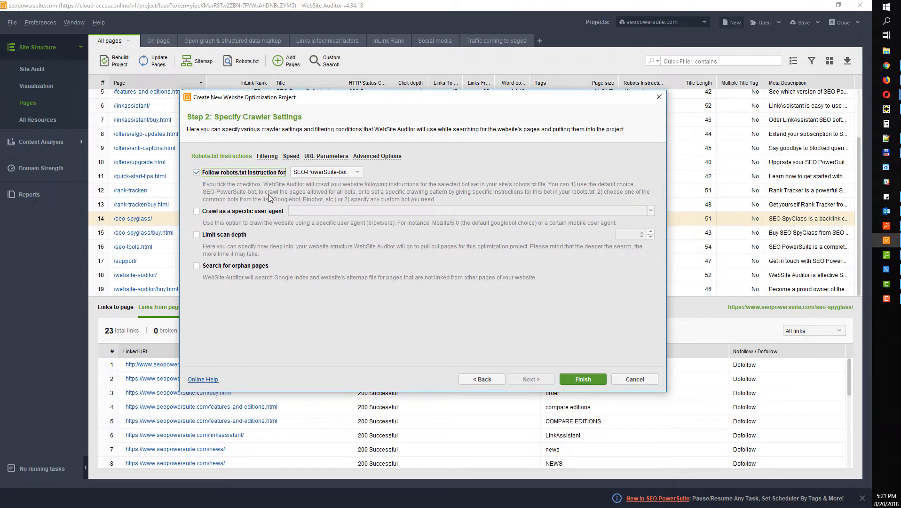
In the Filtering settings, switch the 'Collect only pages' URL filter on and back off
left_click(266, 156)
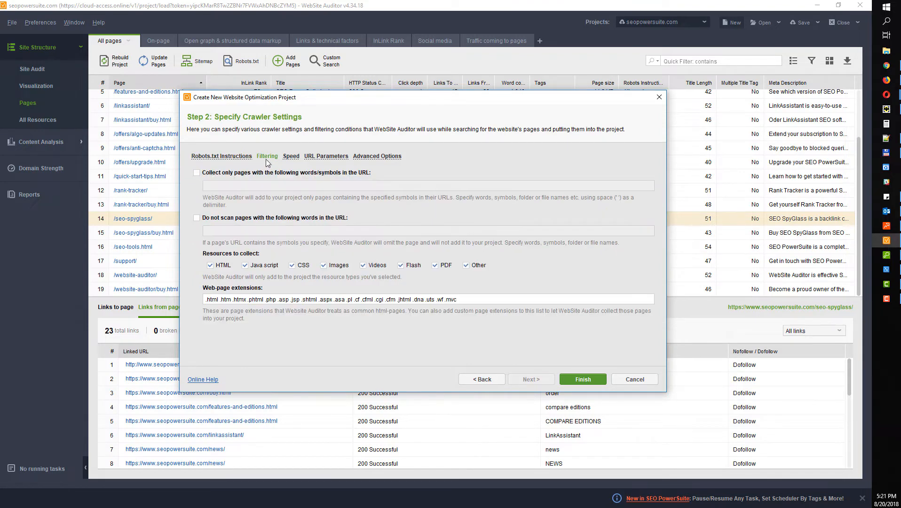
left_click(196, 173)
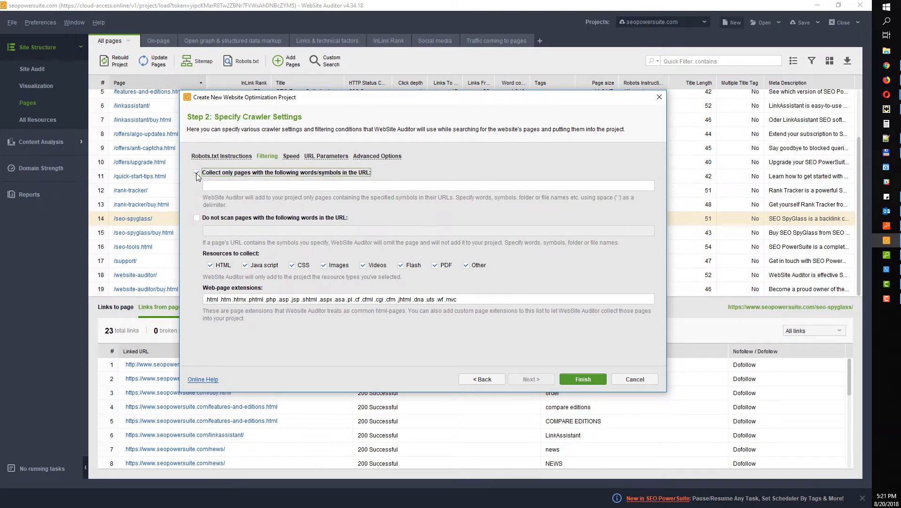
left_click(224, 184)
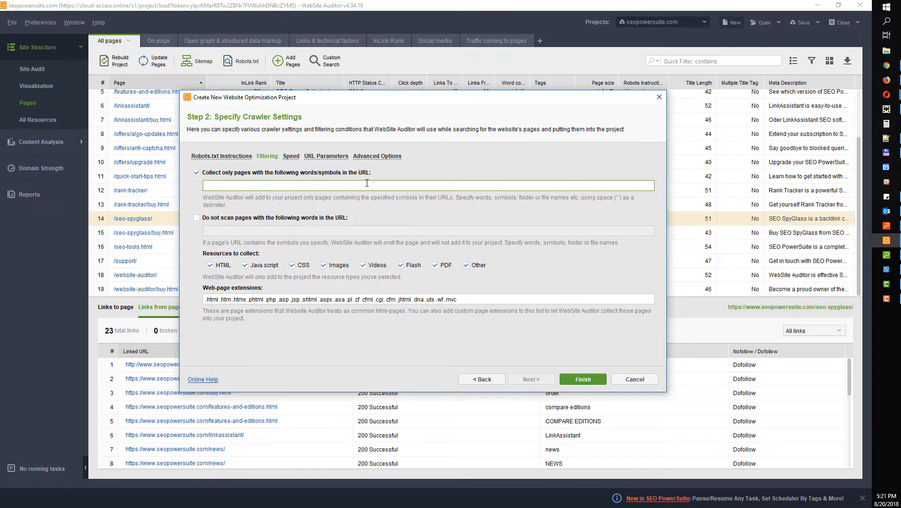
left_click(197, 171)
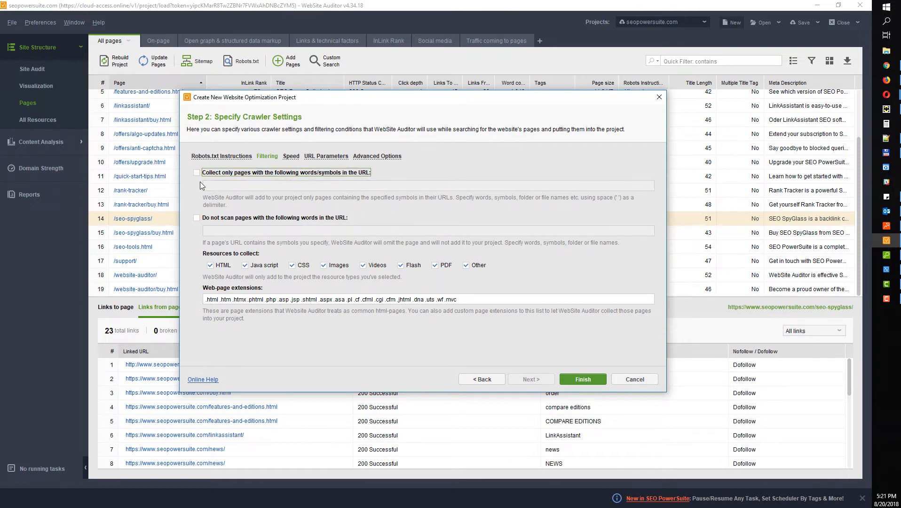
Try the 'Do not scan pages' exclusion filter with sample words, then turn it off again
left_click(196, 219)
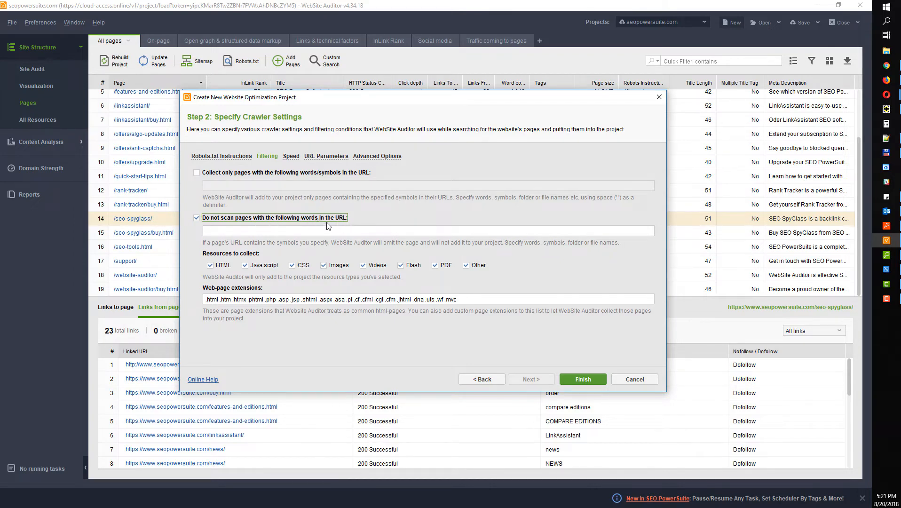
left_click(338, 231)
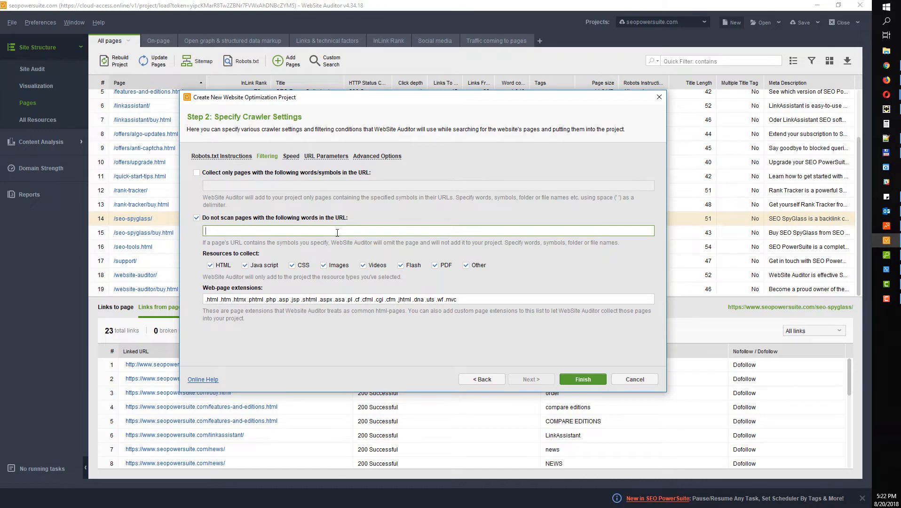
type("sds sgdhet hrths")
left_click(197, 220)
left_click(291, 157)
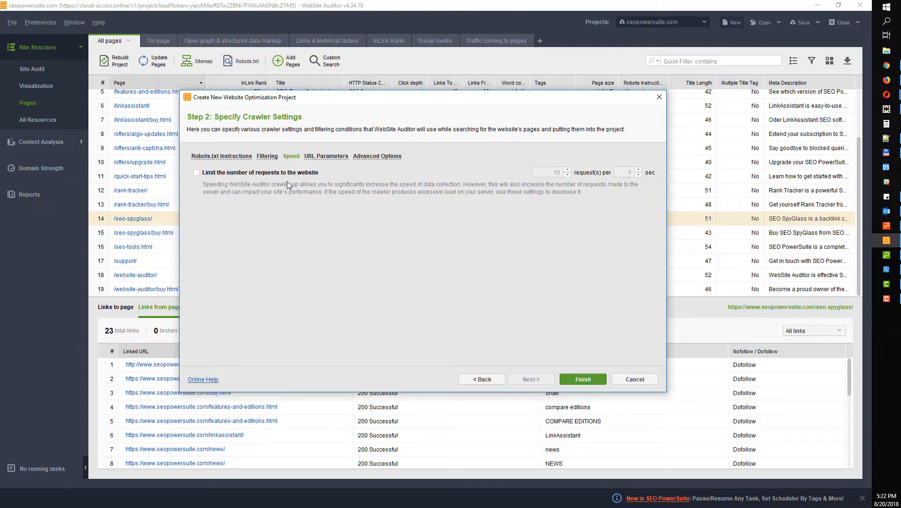
Leave the website request limit off and bring up the URL Parameters settings
left_click(210, 175)
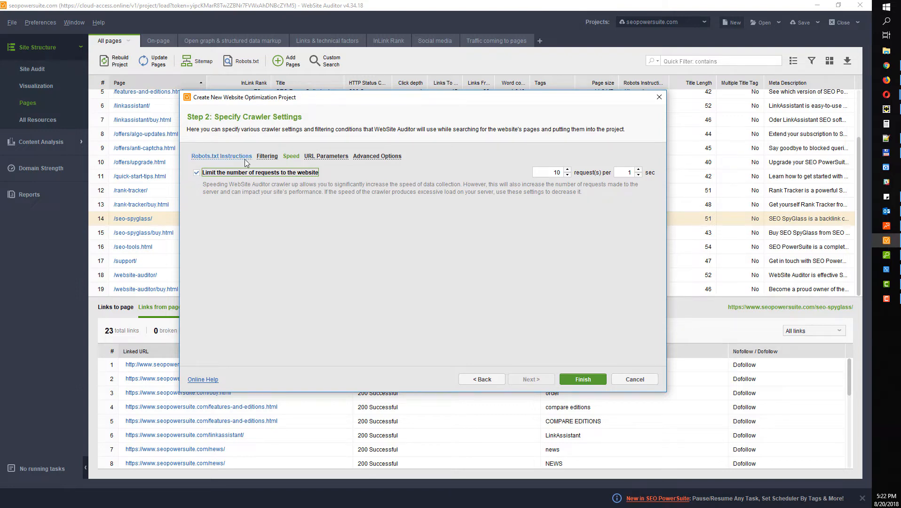
left_click(304, 173)
left_click(318, 158)
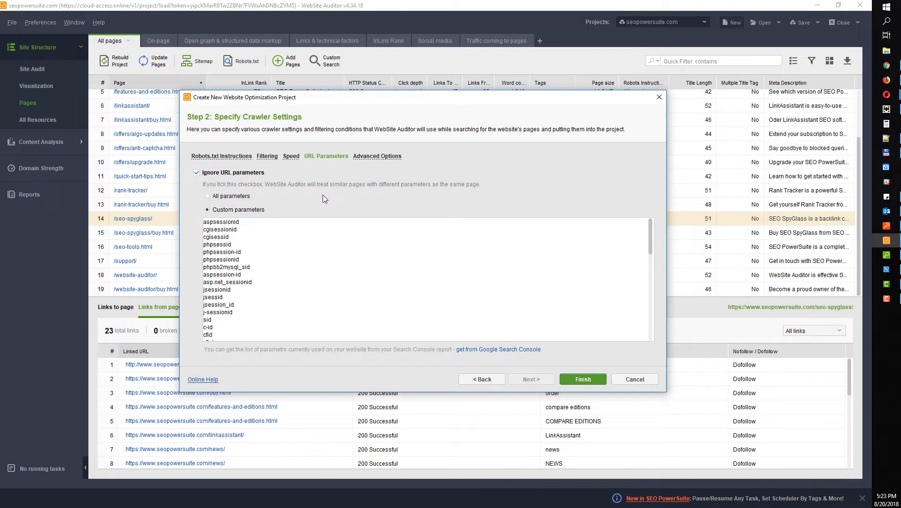
Set the crawler to ignore only the custom URL parameter list, not all parameters
left_click_drag(353, 96, 342, 85)
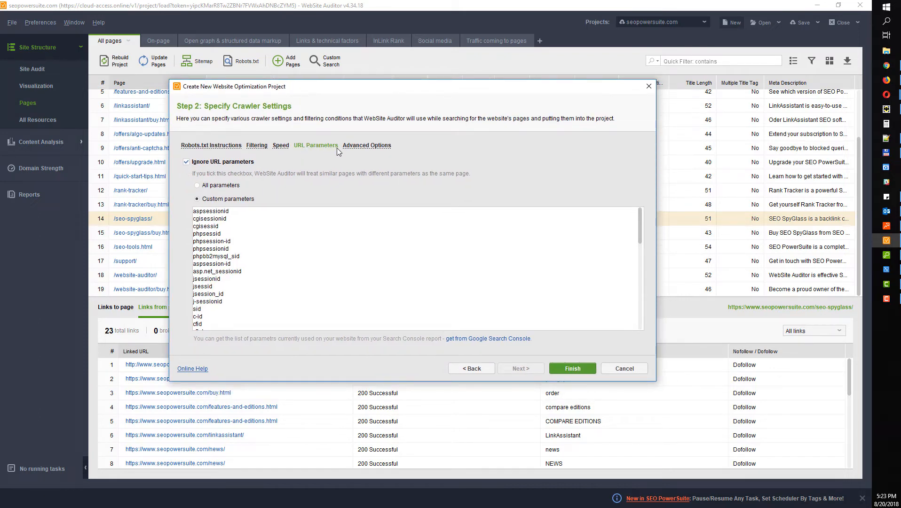
left_click(198, 185)
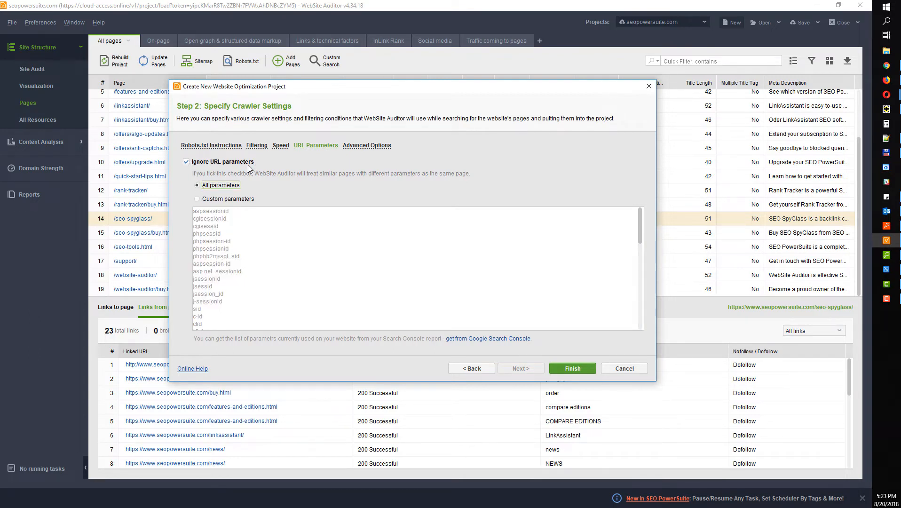
left_click(206, 202)
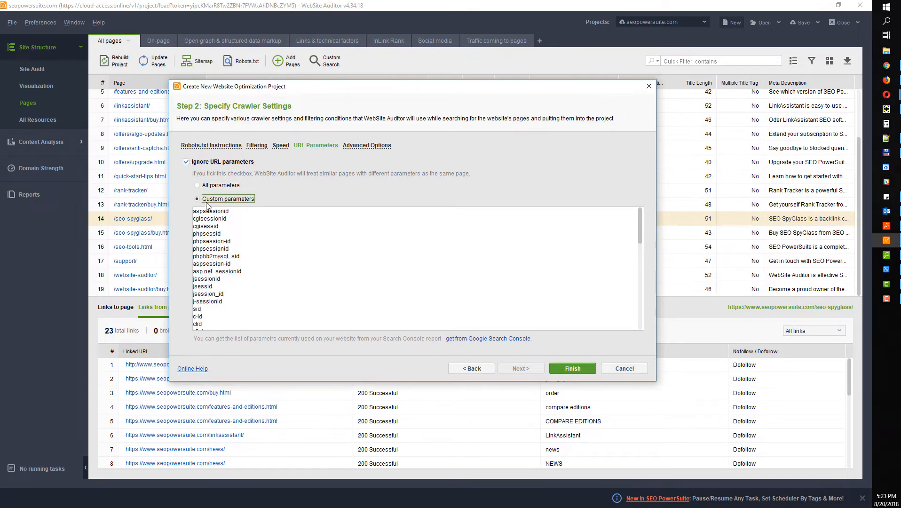
scroll(214, 284, "down", 8)
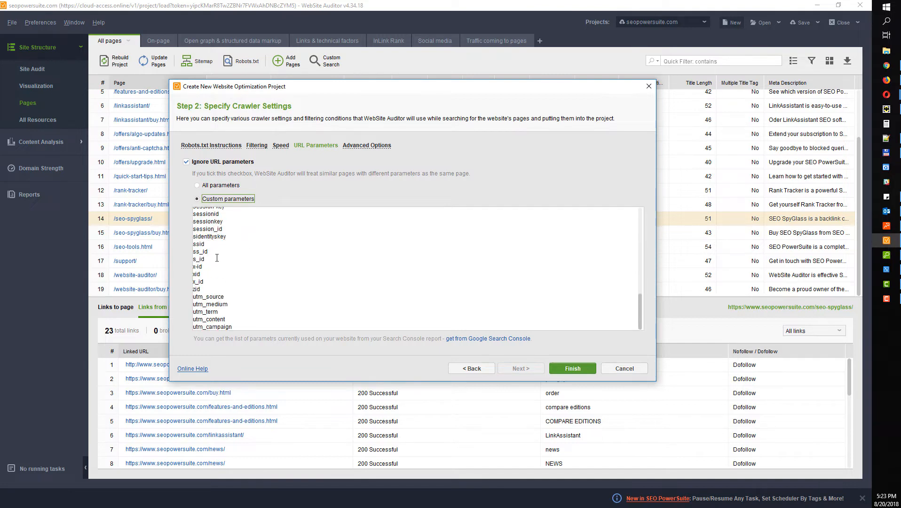
scroll(216, 257, "up", 8)
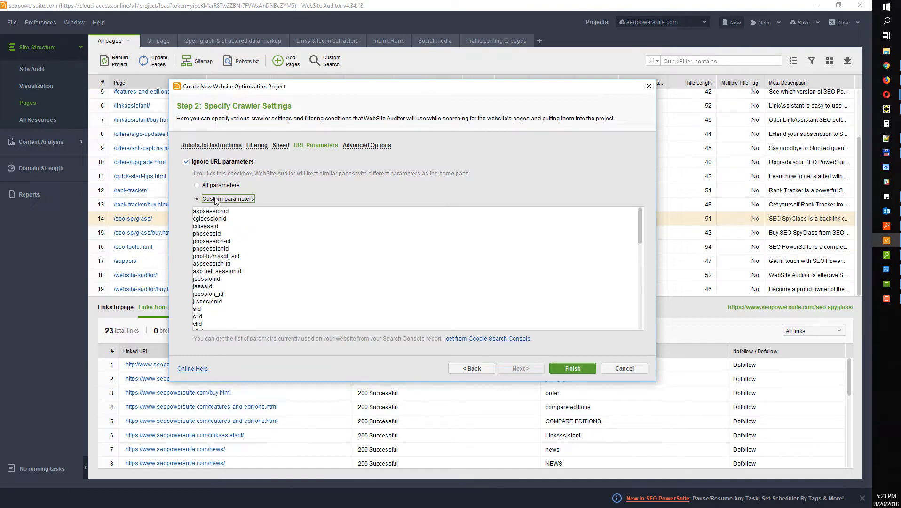
scroll(241, 257, "down", 8)
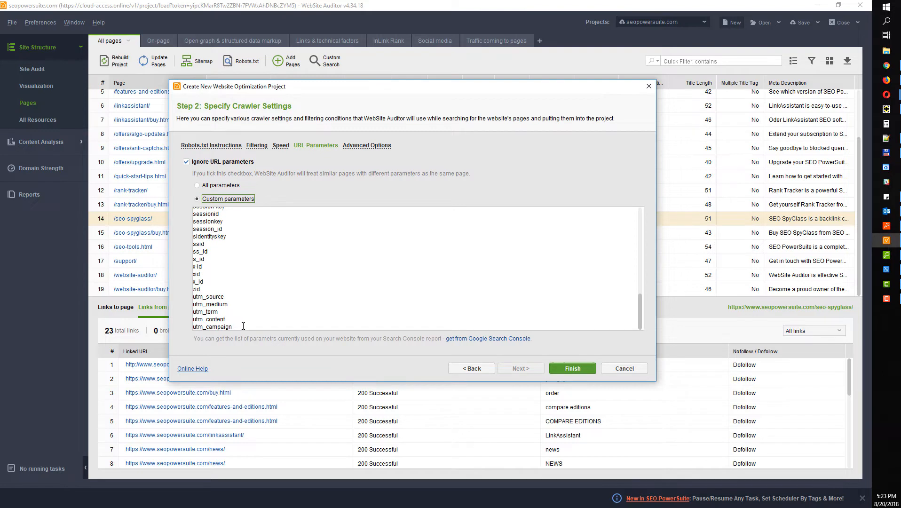
Leave the custom parameter list ending unchanged at utm_campaign after a stray edit
left_click(244, 326)
key("Return")
type("g")
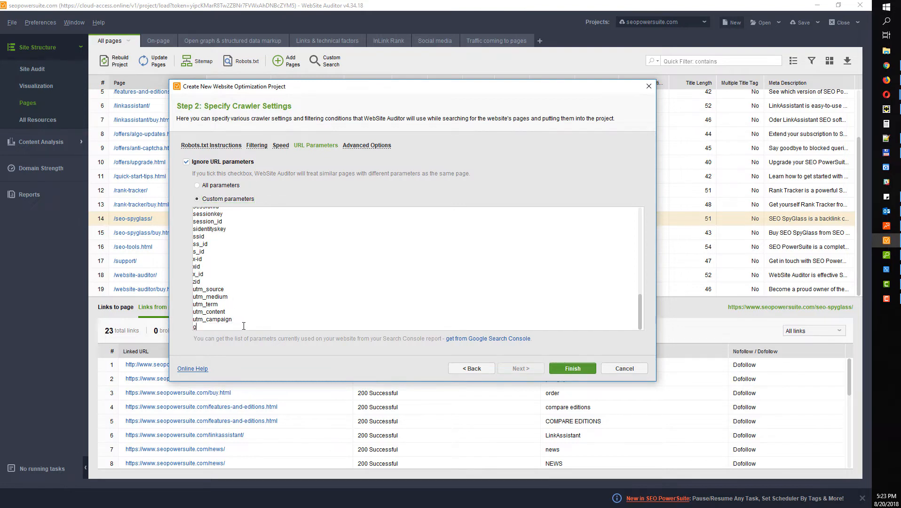
key("BackSpace")
key("BackSpace")
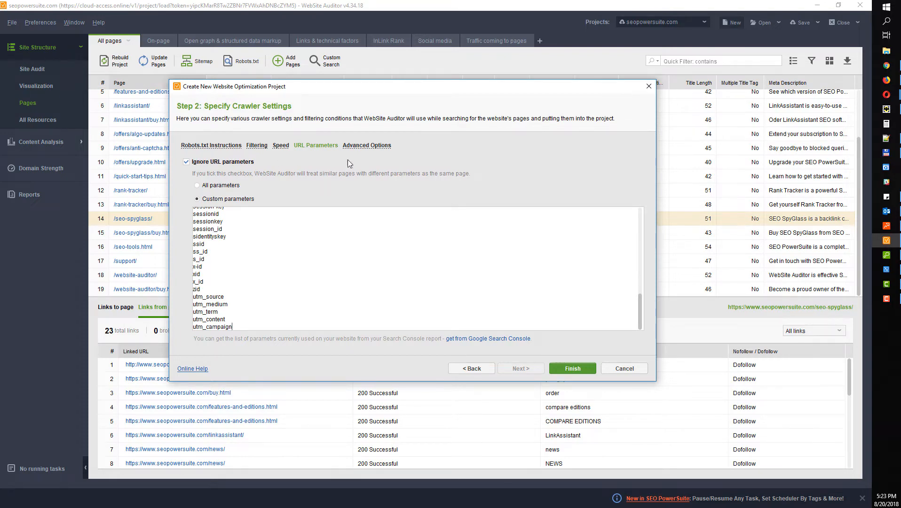
left_click(211, 146)
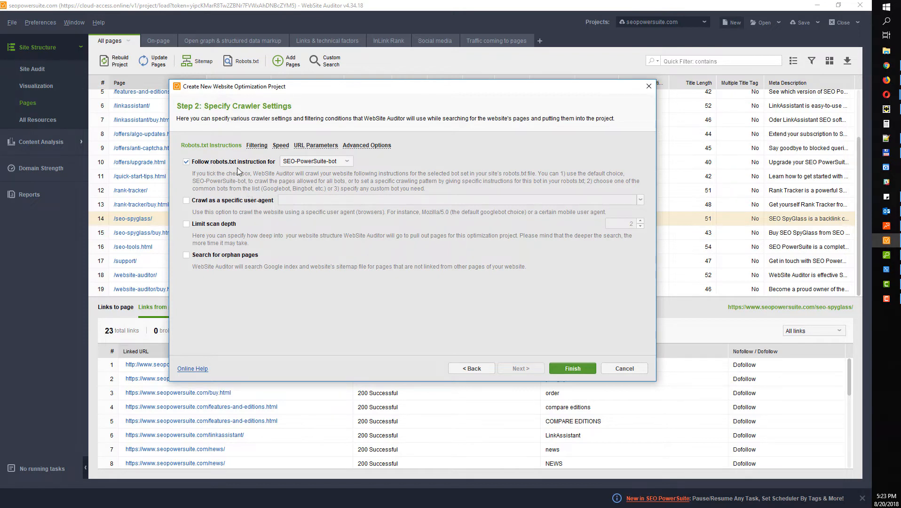
Stop following robots.txt and crawl as a specific user-agent, showing the agent list
left_click(302, 162)
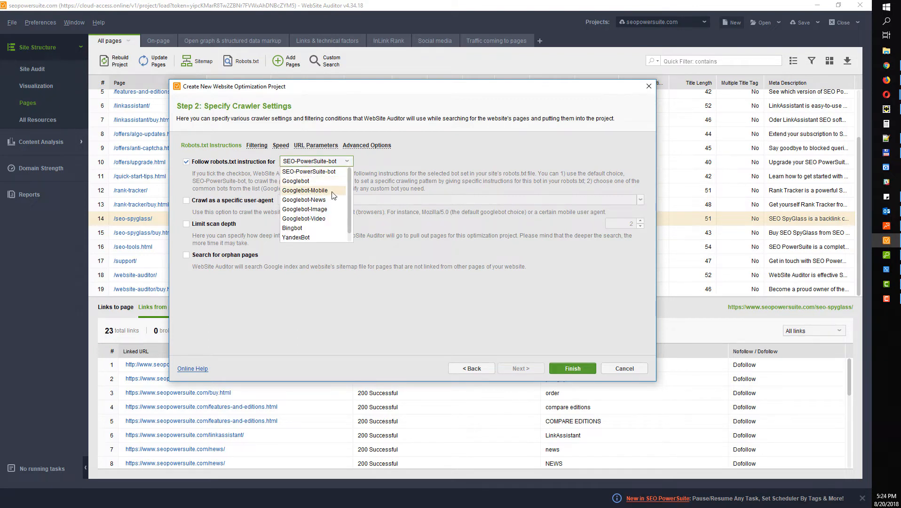
mouse_move(350, 189)
left_mouse_down()
mouse_move(353, 198)
mouse_move(353, 189)
left_mouse_up()
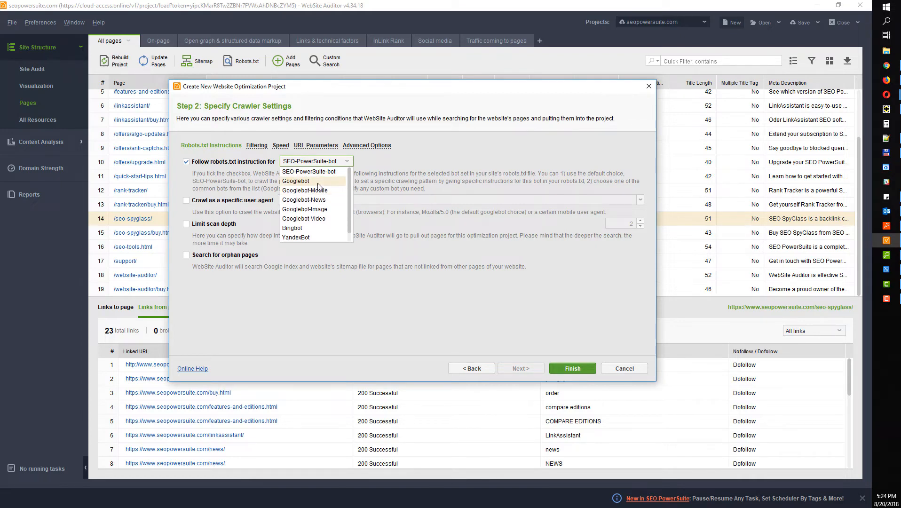
scroll(318, 186, "down", 1)
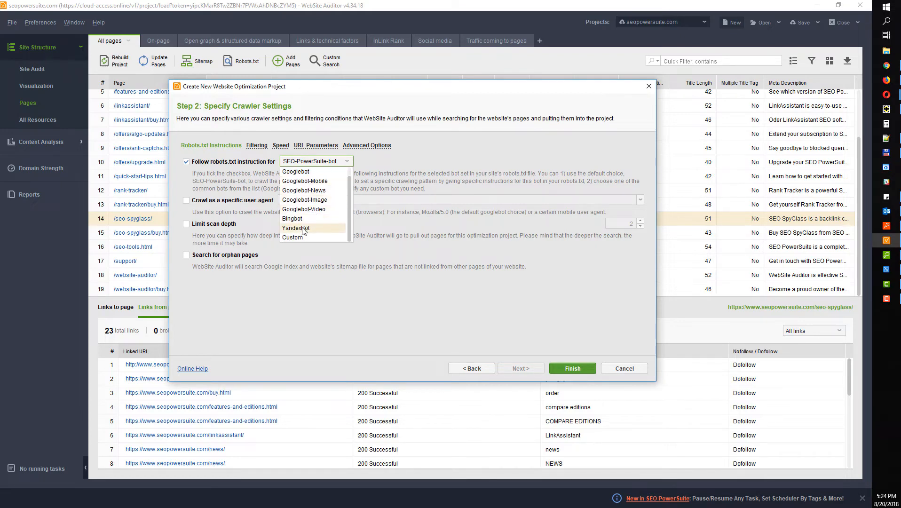
left_click(387, 186)
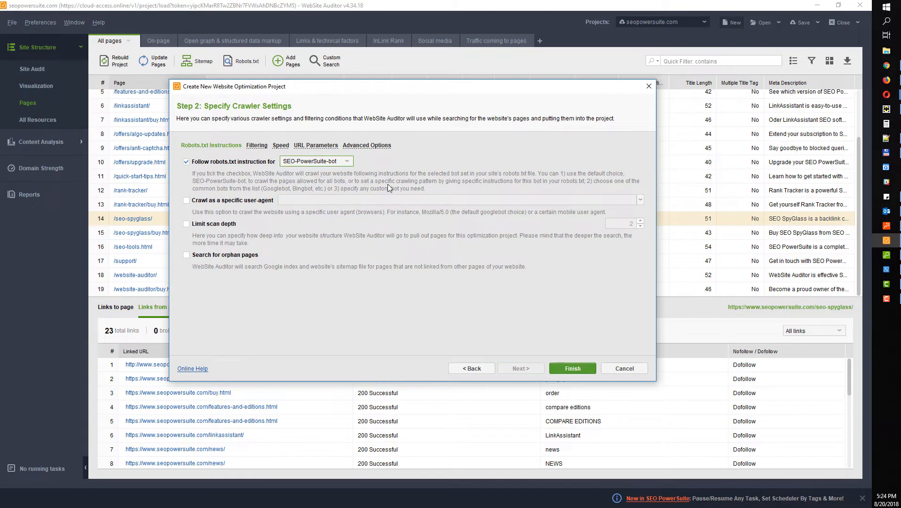
left_click(201, 162)
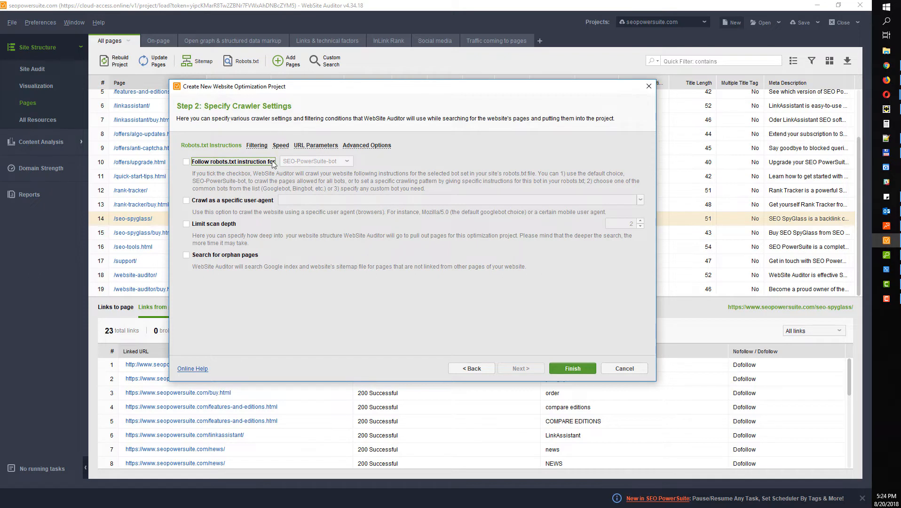
left_click(187, 201)
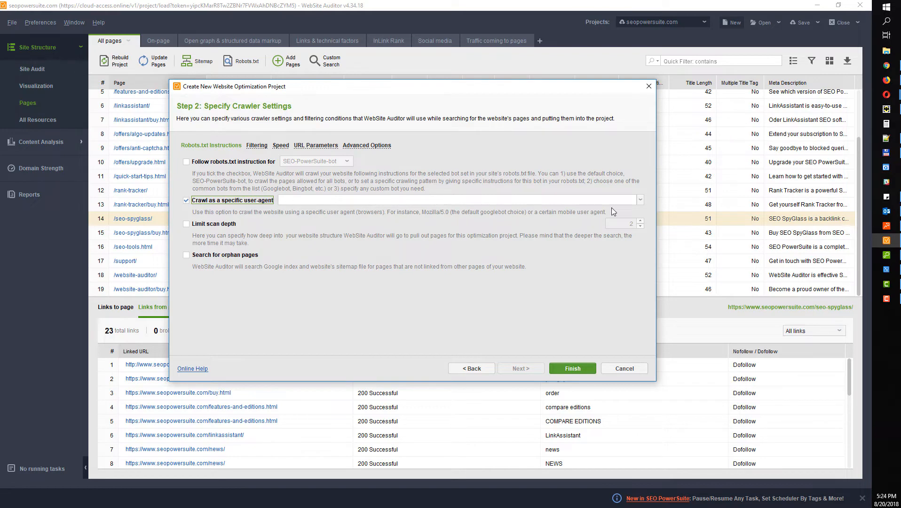
left_click(642, 200)
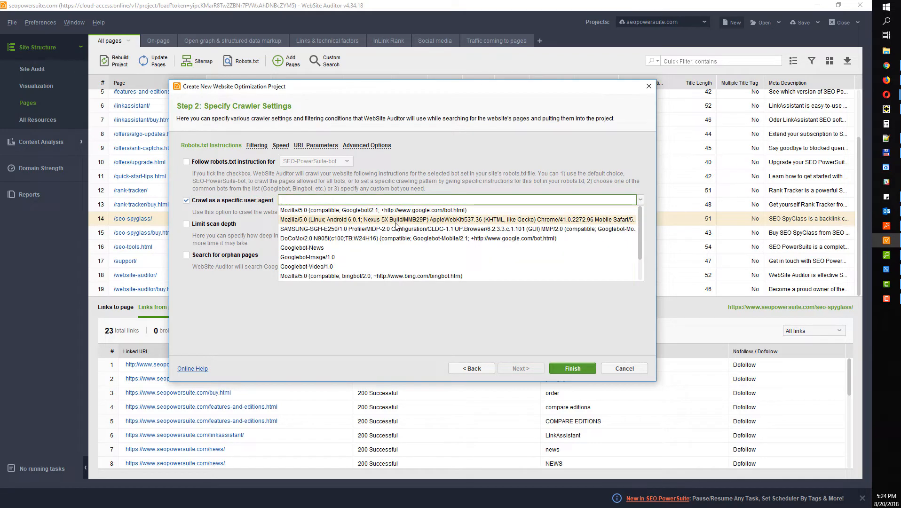
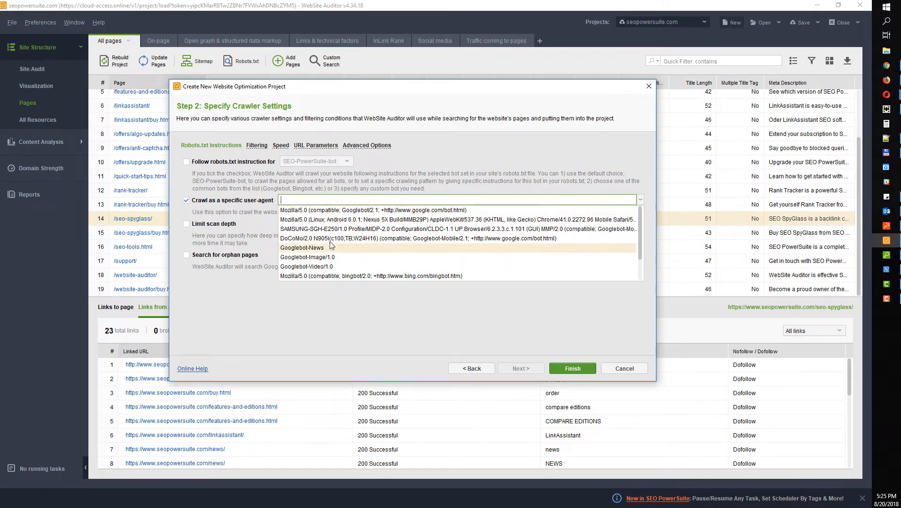
Turn off the specific user-agent and scan-depth limit, then close the new-project dialog
left_click(187, 200)
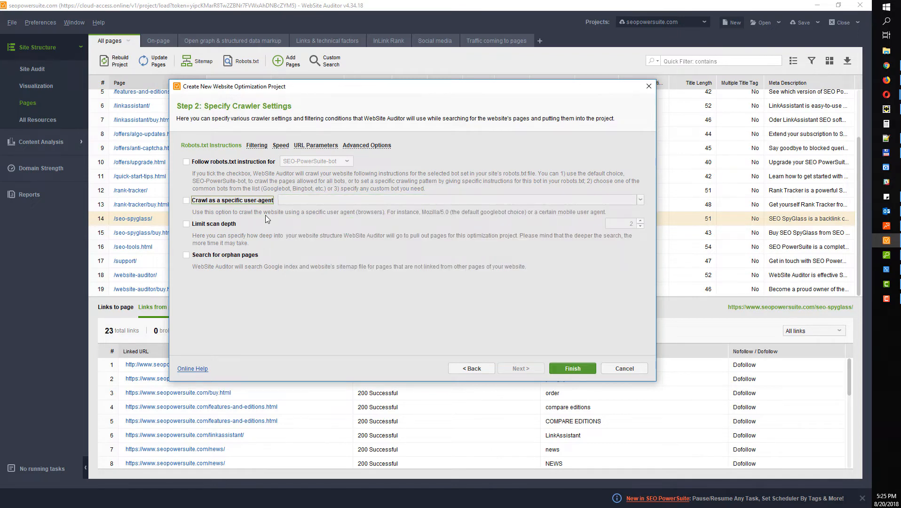
left_click(204, 226)
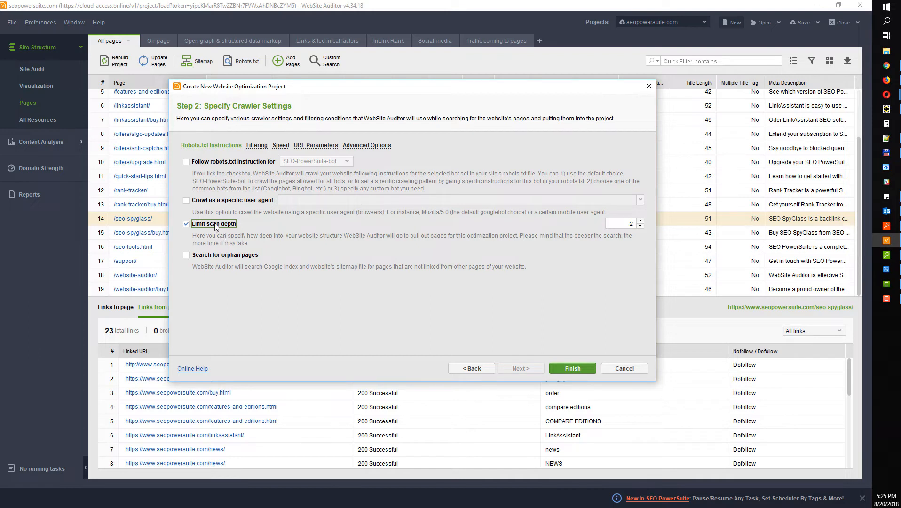
left_click(631, 222)
left_click(219, 224)
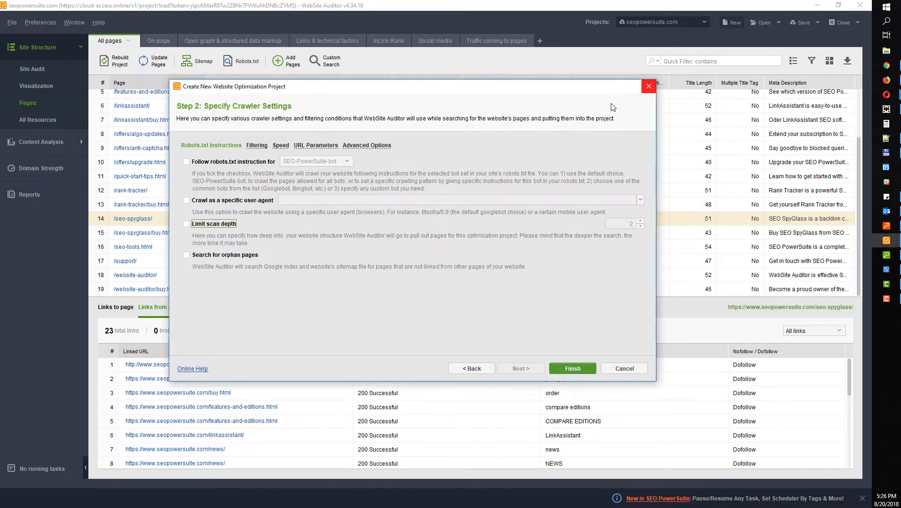
left_click(649, 86)
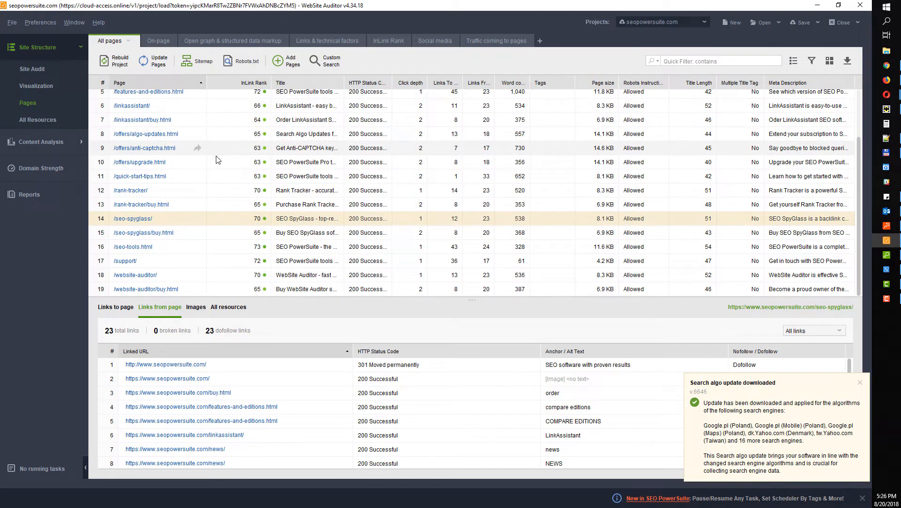
Adjust the splitter between the pages table and links panel, making the table taller
left_click_drag(477, 303, 464, 281)
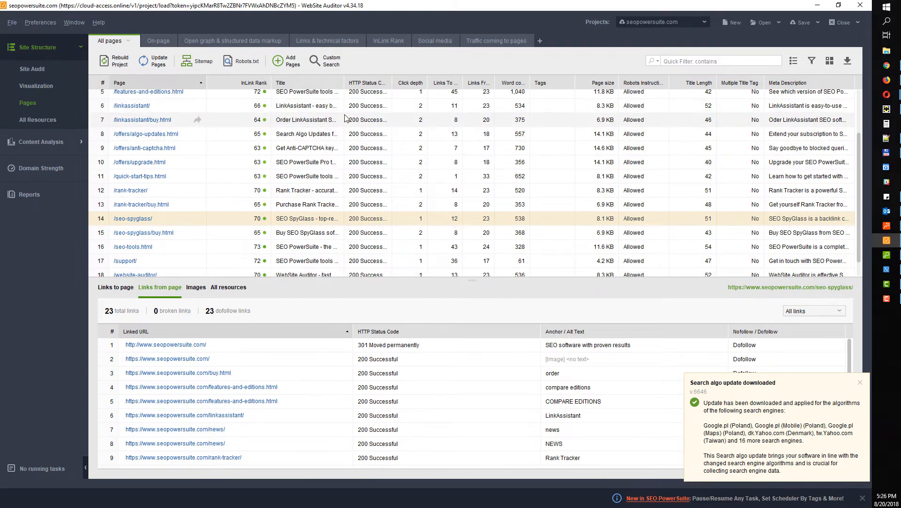
left_click_drag(471, 281, 470, 276)
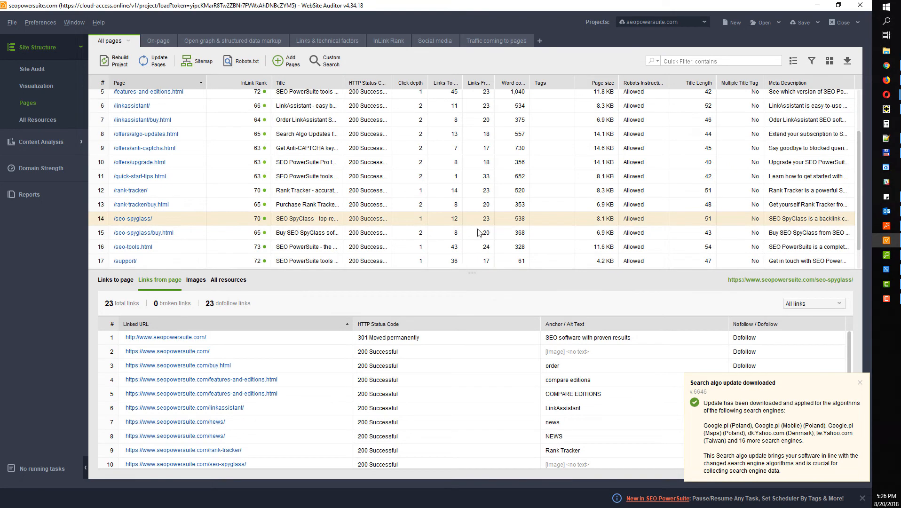
left_click(830, 61)
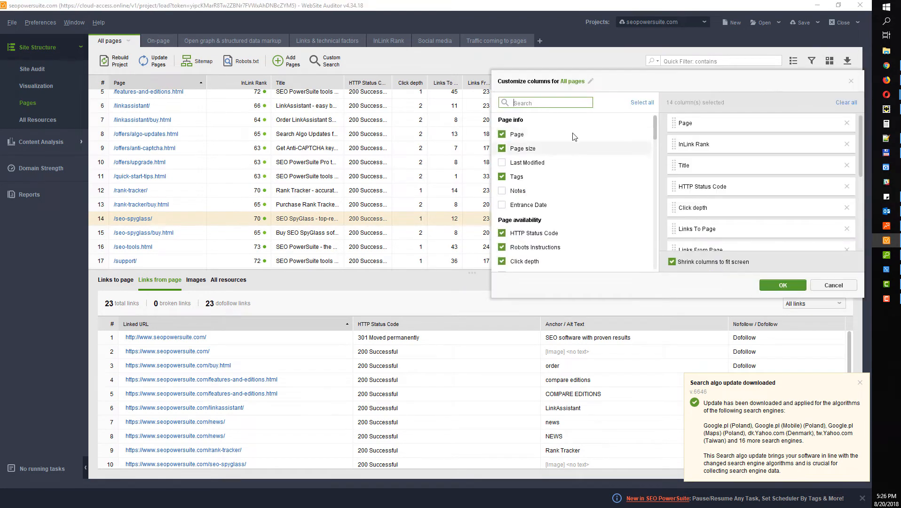
left_click(575, 55)
left_click(810, 62)
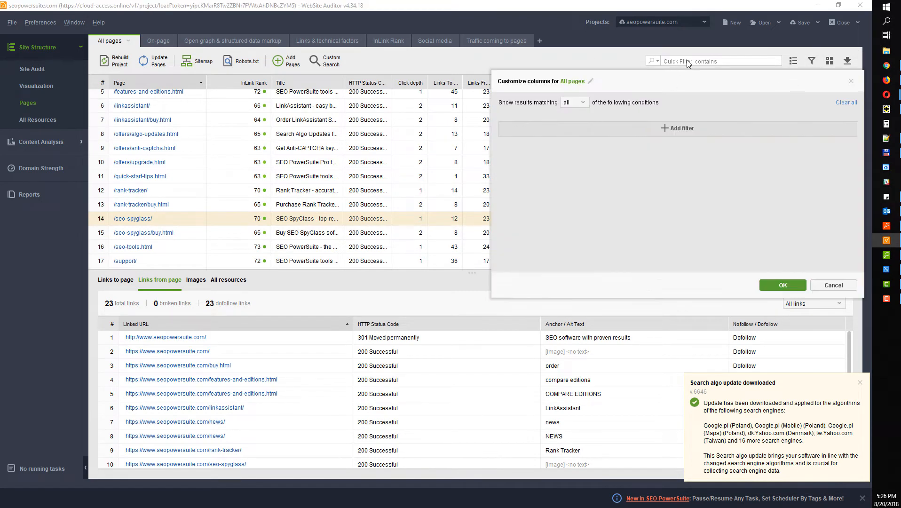
left_click(573, 58)
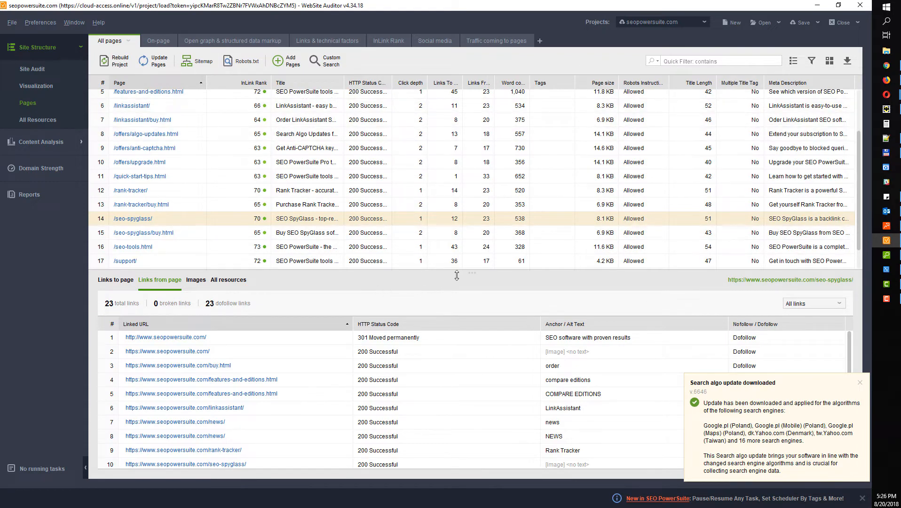
left_click_drag(459, 274, 459, 288)
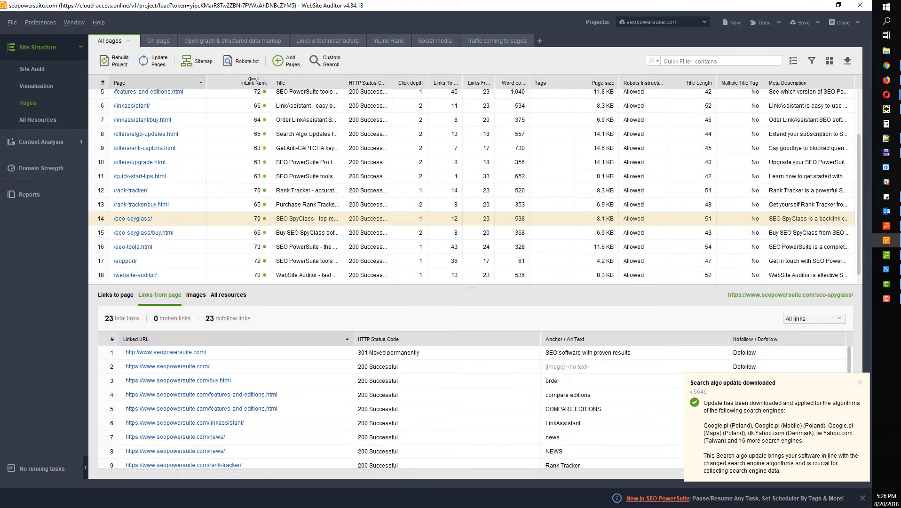
Widen the Page, Title and HTTP Status Code columns so full titles show
left_click_drag(206, 82, 302, 82)
scroll(183, 124, "down", 1)
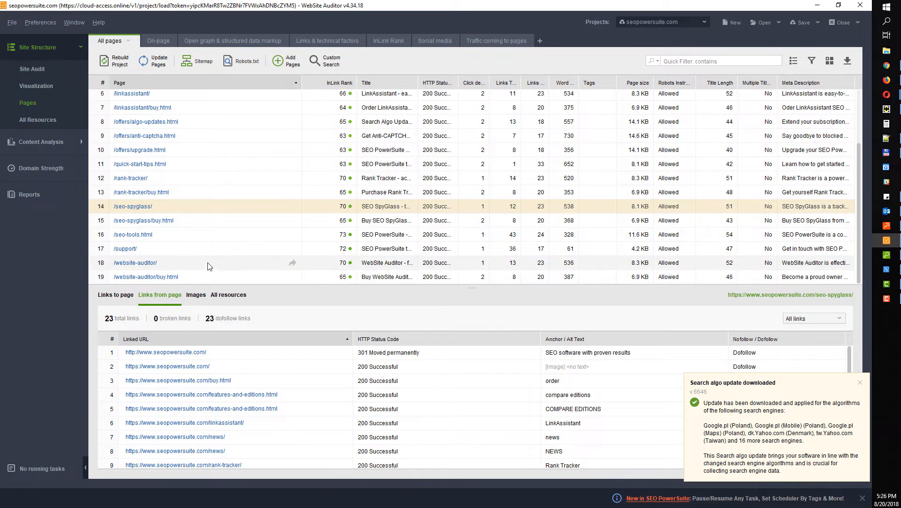
scroll(203, 275, "up", 5)
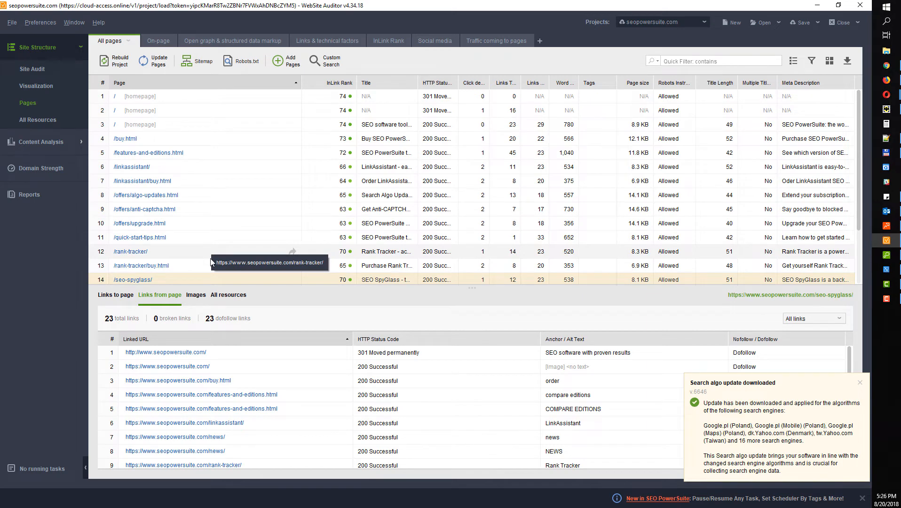
scroll(210, 263, "down", 5)
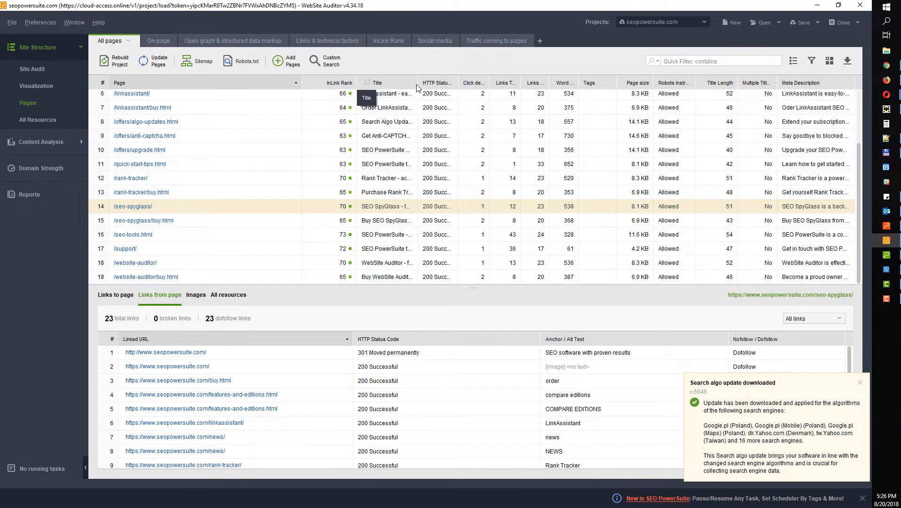
left_click_drag(417, 85, 508, 87)
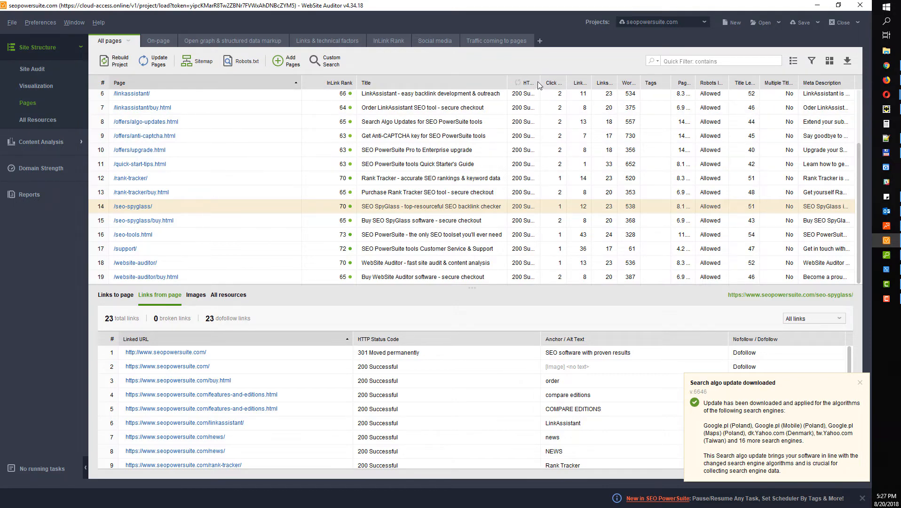
left_click_drag(541, 82, 561, 82)
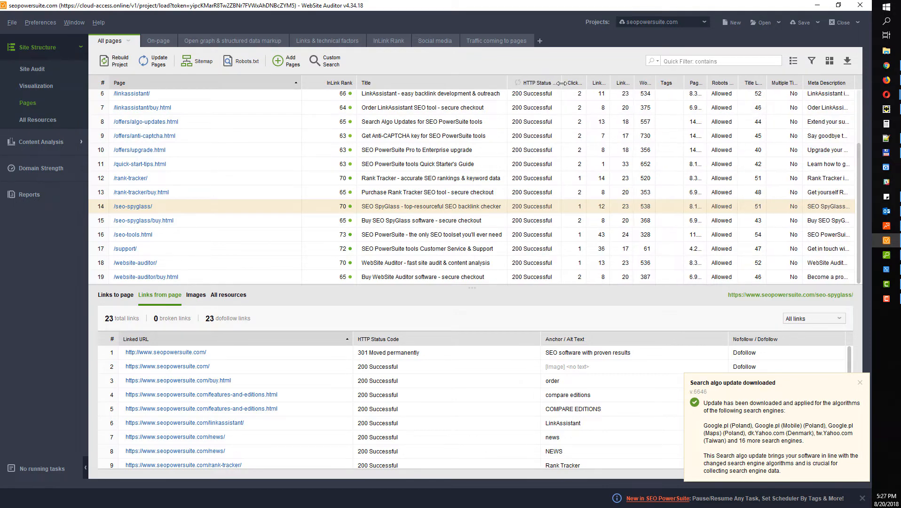
left_click(830, 61)
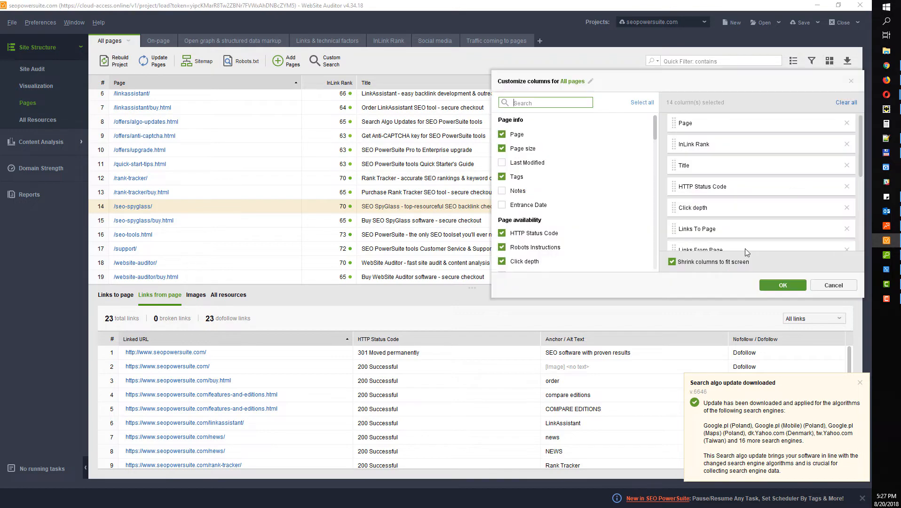
Turn off 'Shrink columns to fit screen' and scroll the table sideways through all 14 columns
left_click(781, 284)
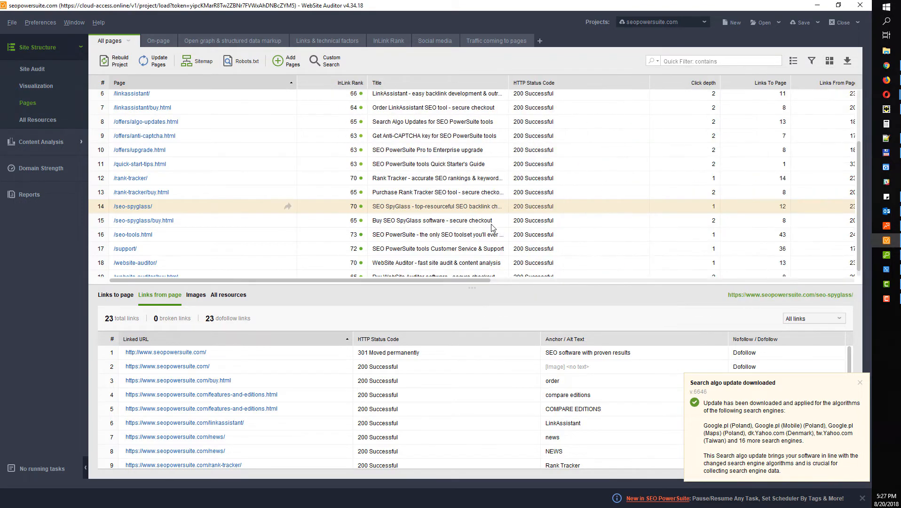
left_click(500, 281)
left_click(653, 281)
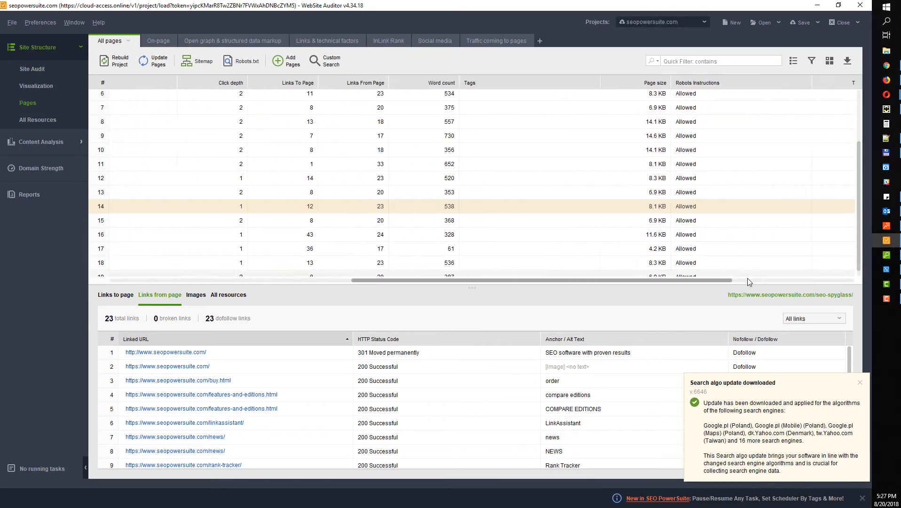
left_click(829, 61)
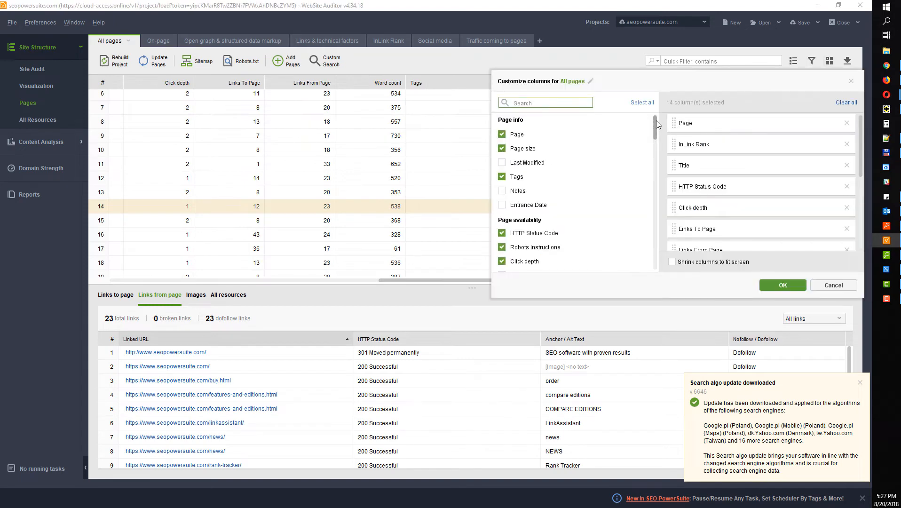
left_click_drag(656, 120, 673, 261)
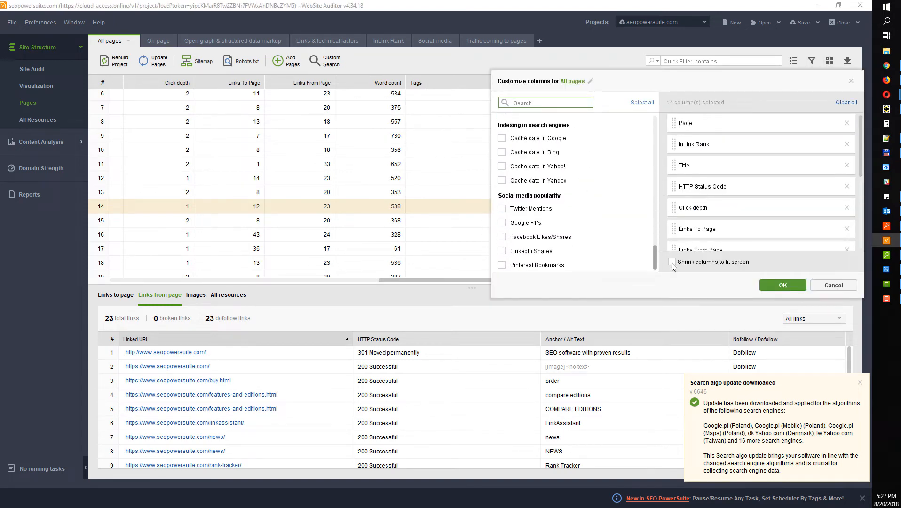
scroll(656, 249, "up", 1)
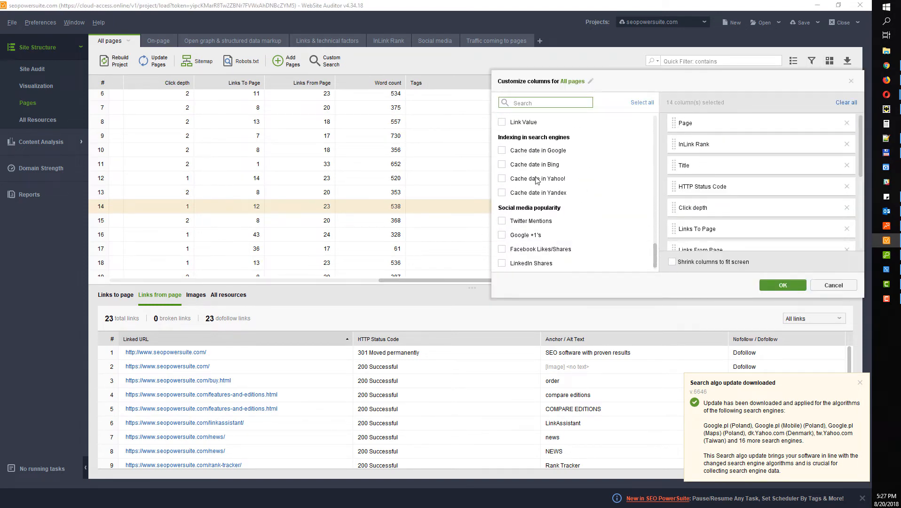
left_click(618, 55)
left_click_drag(568, 281, 300, 282)
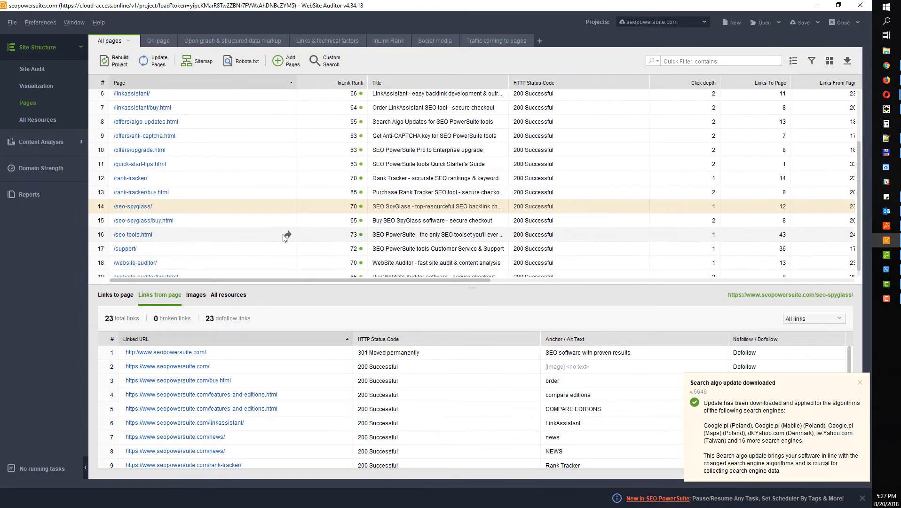
Move the HTTP Status Code column next to Page and sort pages by it
left_click_drag(571, 87, 372, 88)
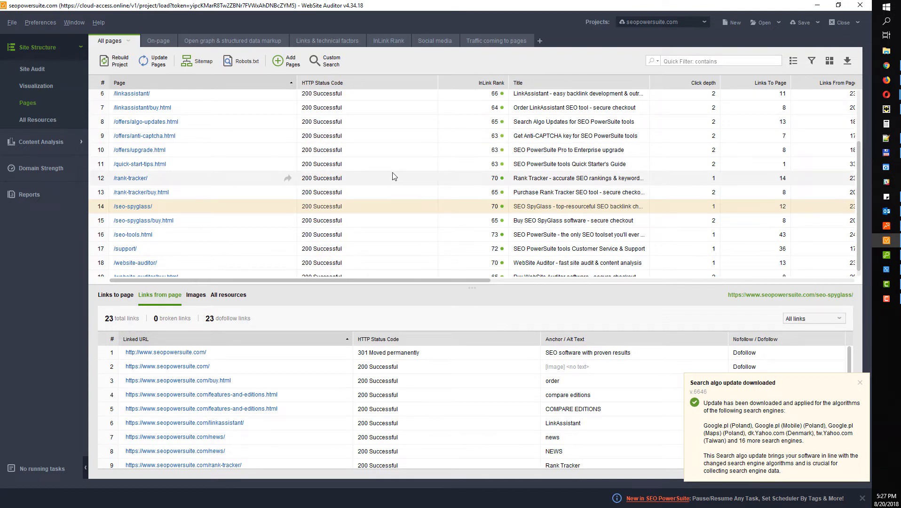
left_click(359, 87)
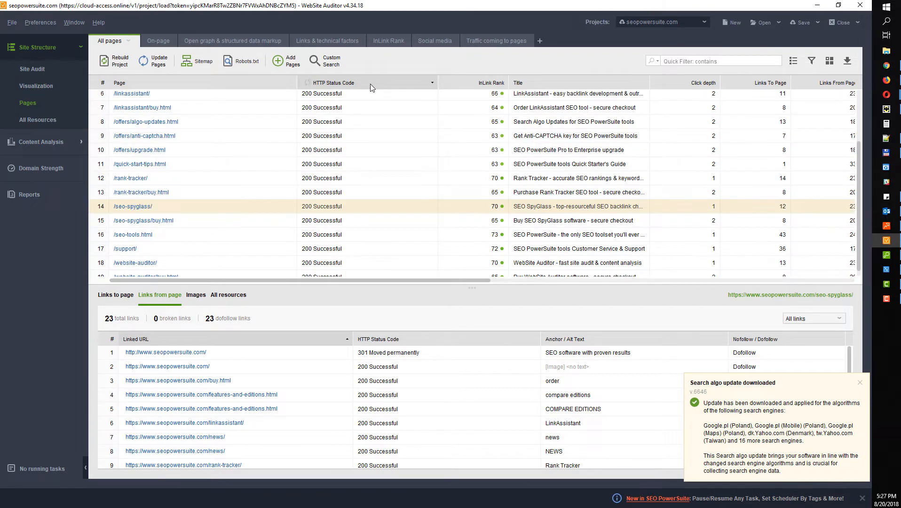
scroll(358, 251, "down", 1)
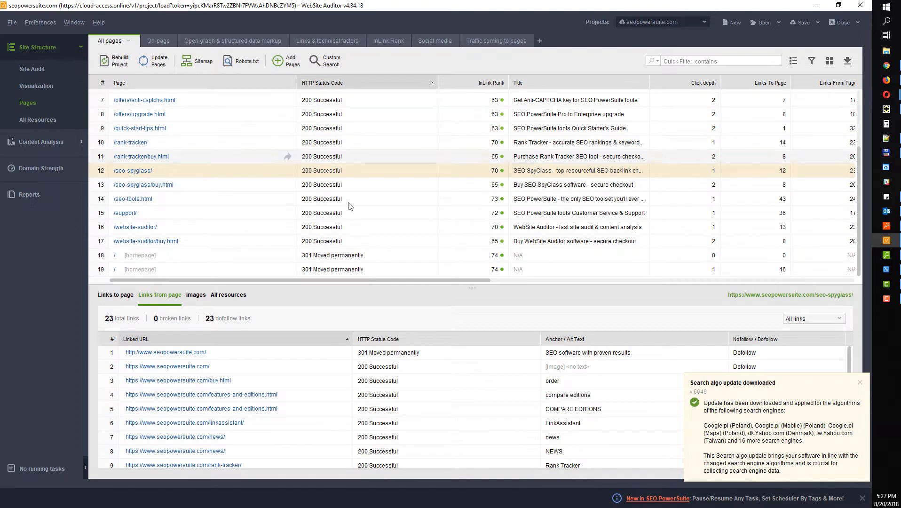
Check the outgoing links of the redirected homepage and /website-auditor/buy.html
left_click(377, 258)
left_click(354, 270)
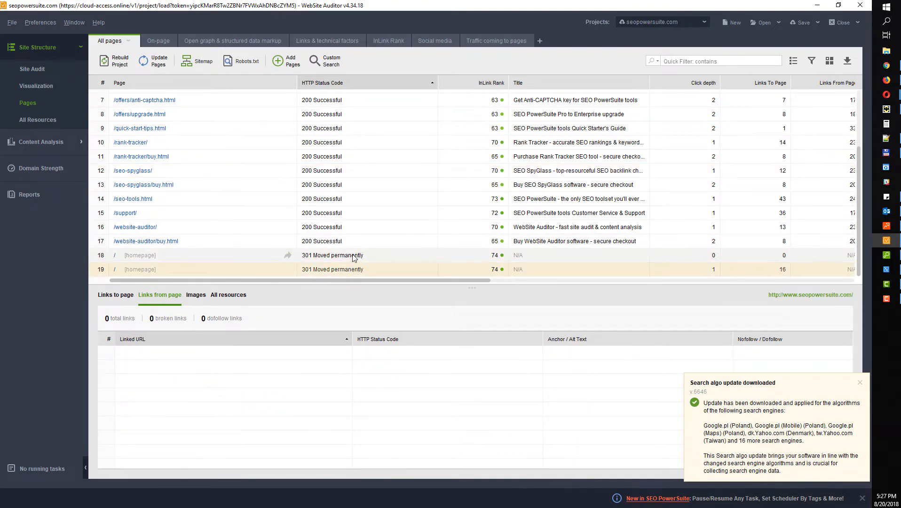
left_click(348, 241)
scroll(343, 197, "up", 3)
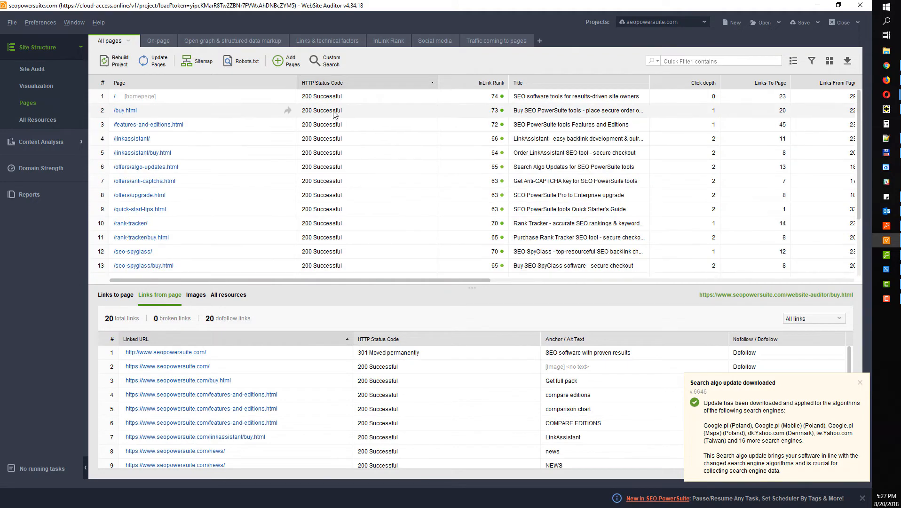
scroll(351, 202, "down", 2)
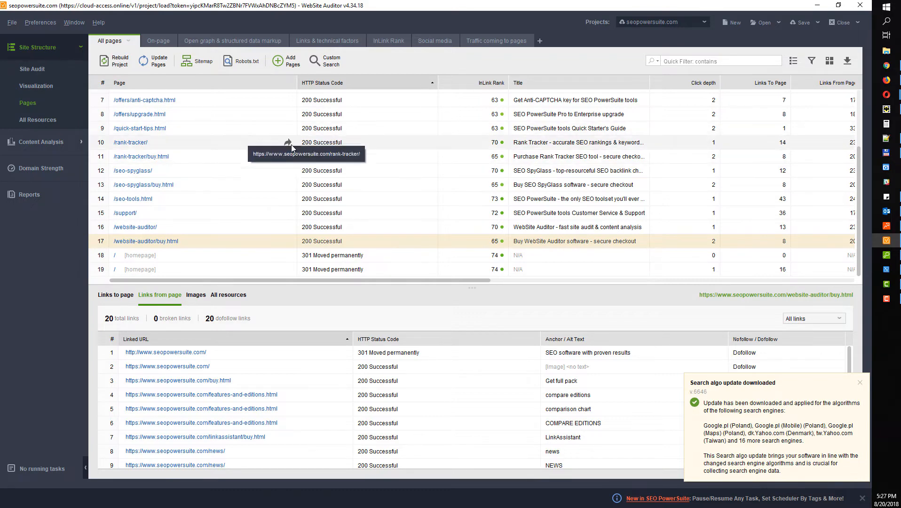
Review the Site Audit's 302 redirect, mobile-friendly and W3C HTML error factors
left_click(31, 71)
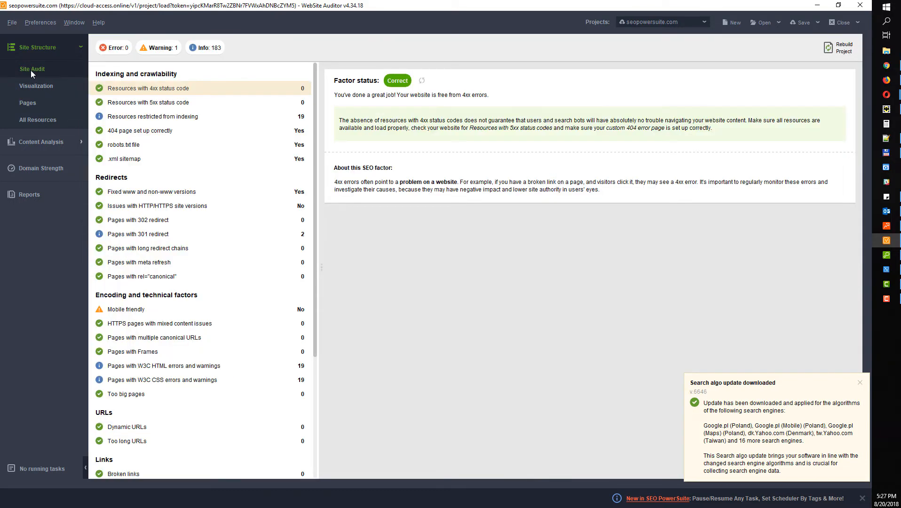
scroll(317, 99, "down", 5)
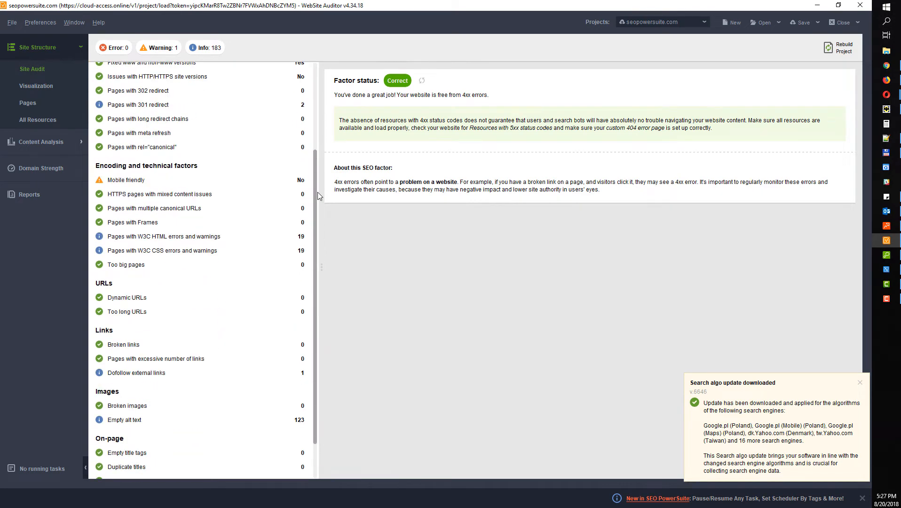
scroll(187, 150, "up", 5)
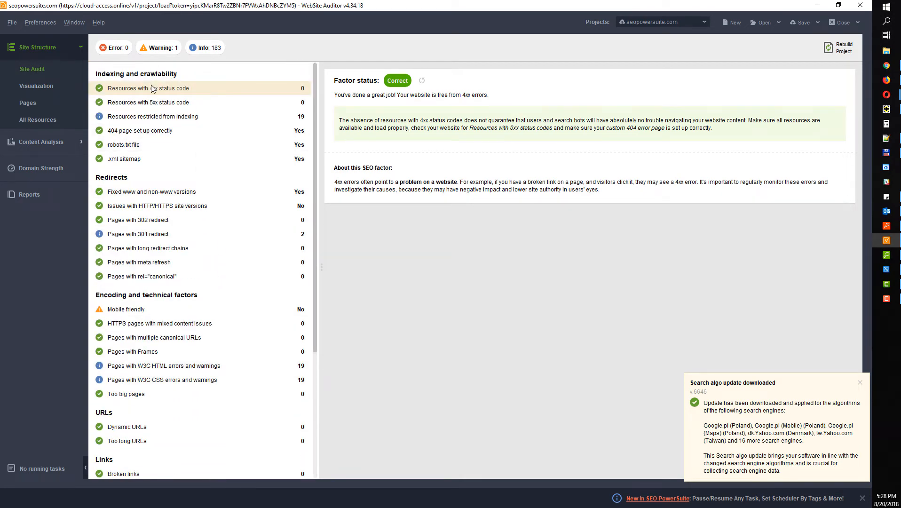
left_click(109, 222)
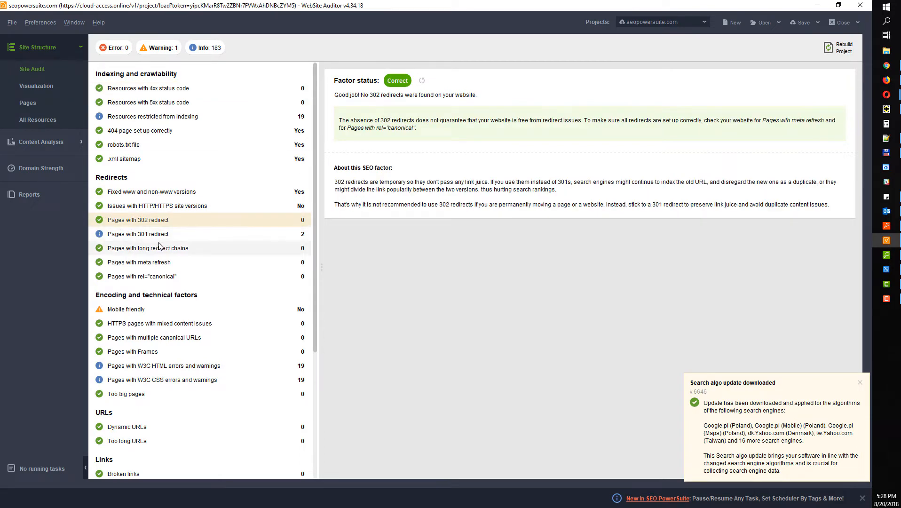
left_click(143, 309)
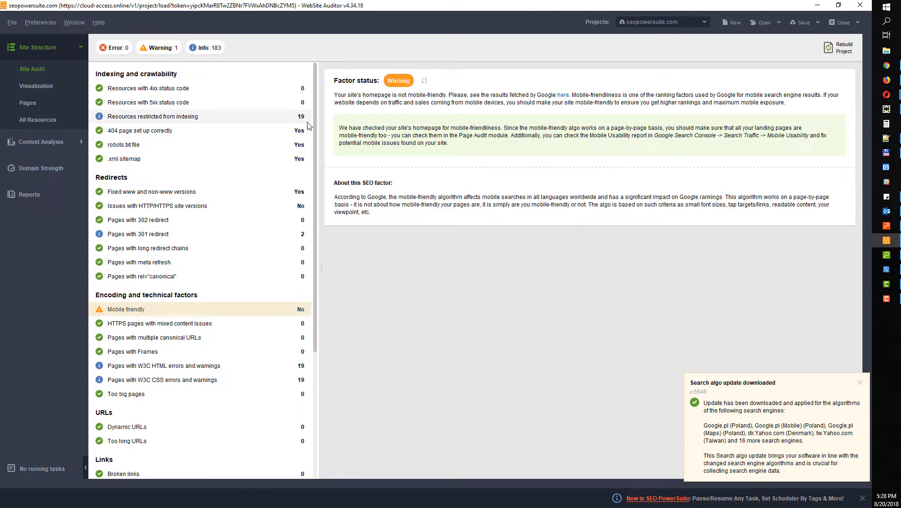
scroll(172, 280, "down", 1)
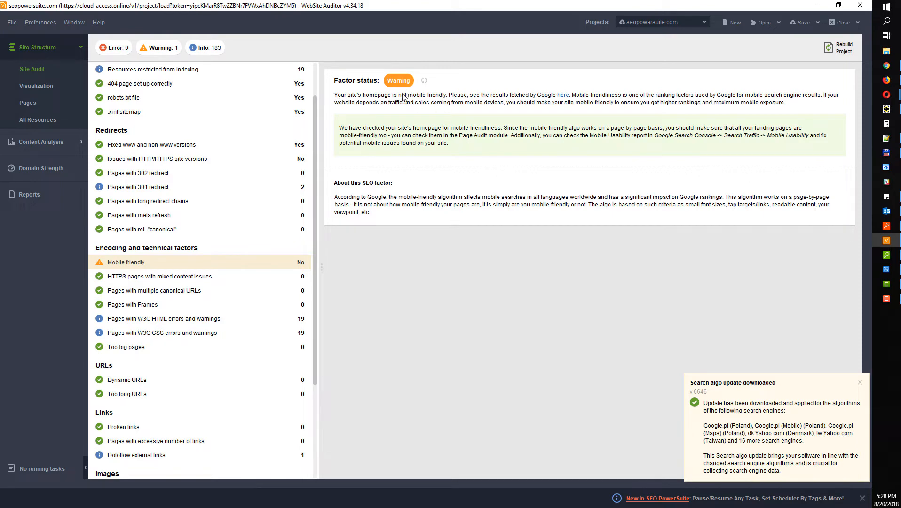
scroll(185, 251, "up", 1)
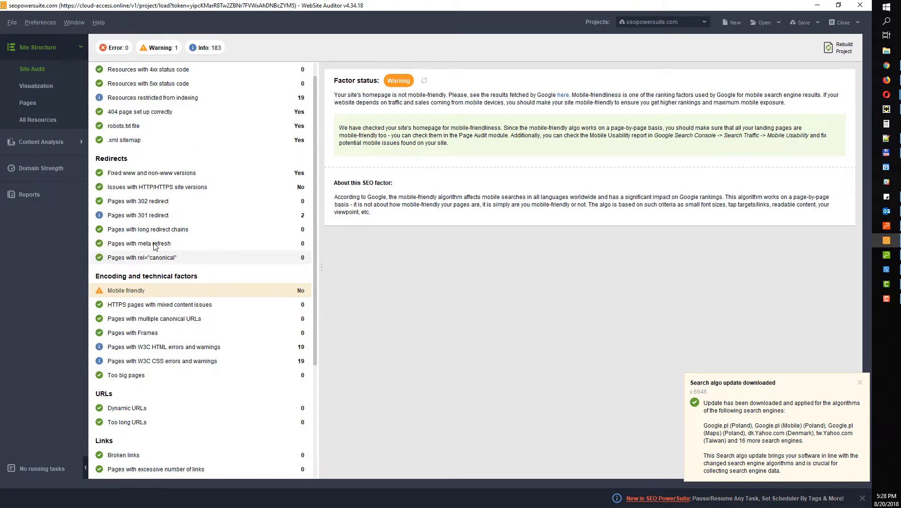
scroll(157, 287, "down", 4)
scroll(150, 97, "up", 5)
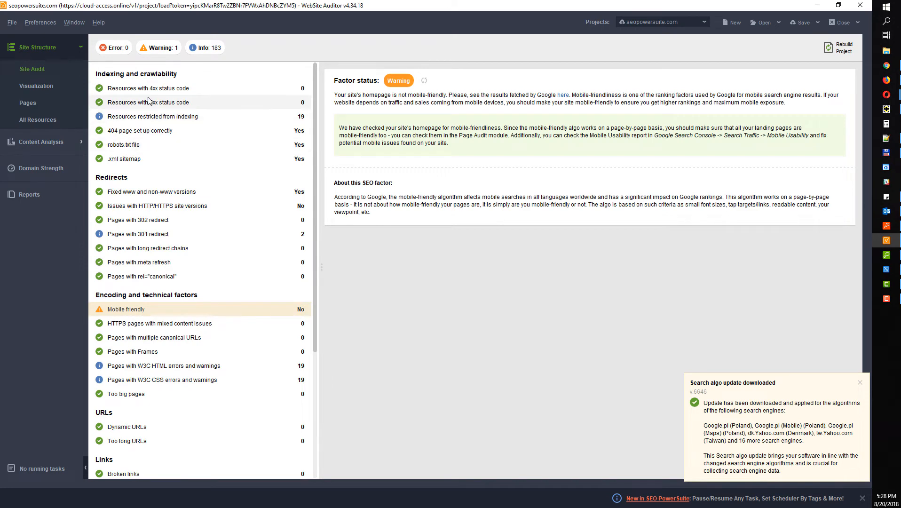
scroll(191, 261, "down", 4)
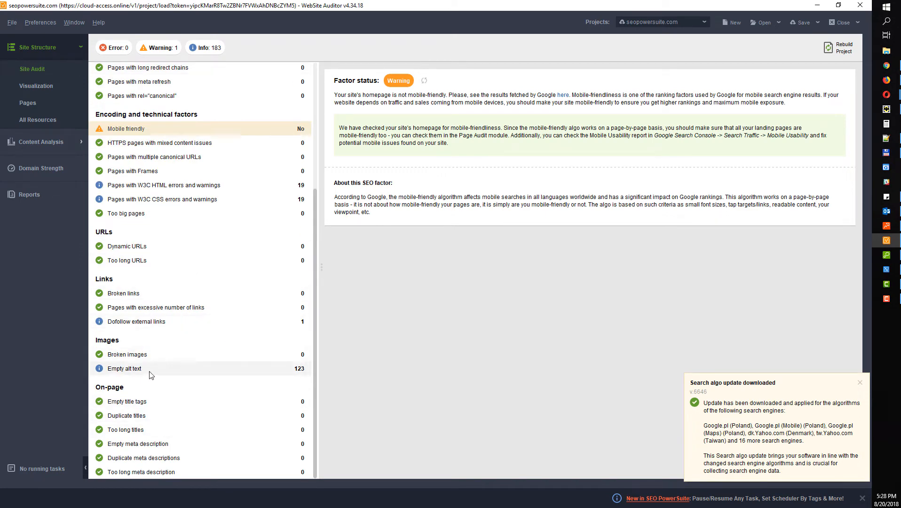
left_click(149, 188)
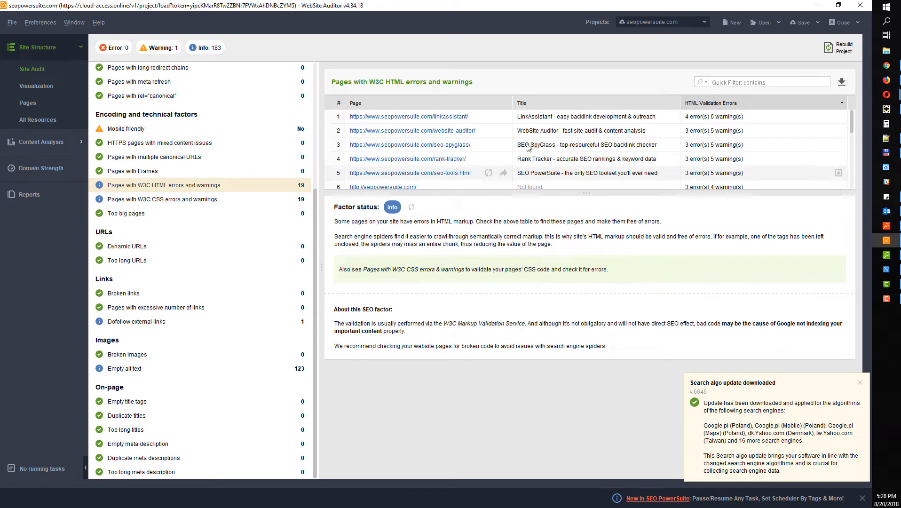
left_click_drag(599, 192, 594, 240)
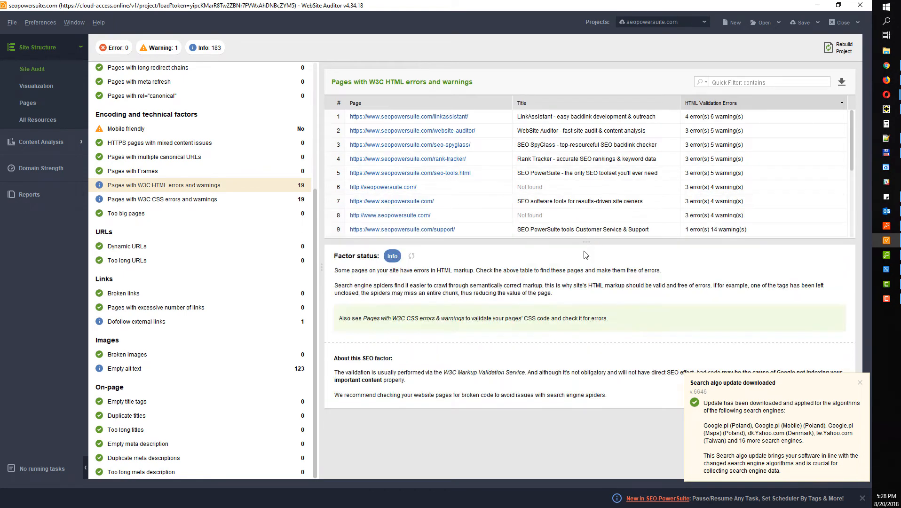
scroll(214, 234, "up", 5)
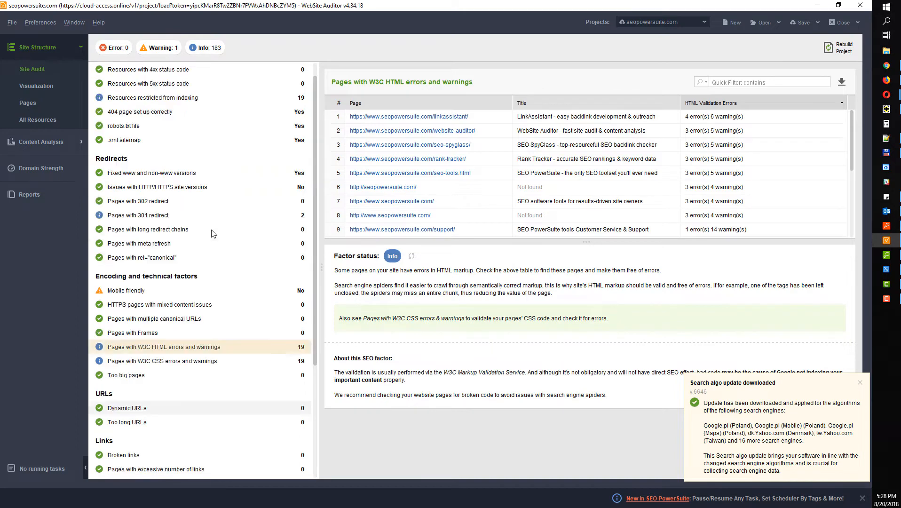
Show Resources restricted from indexing with a wider Resource column and taller table
left_click(137, 118)
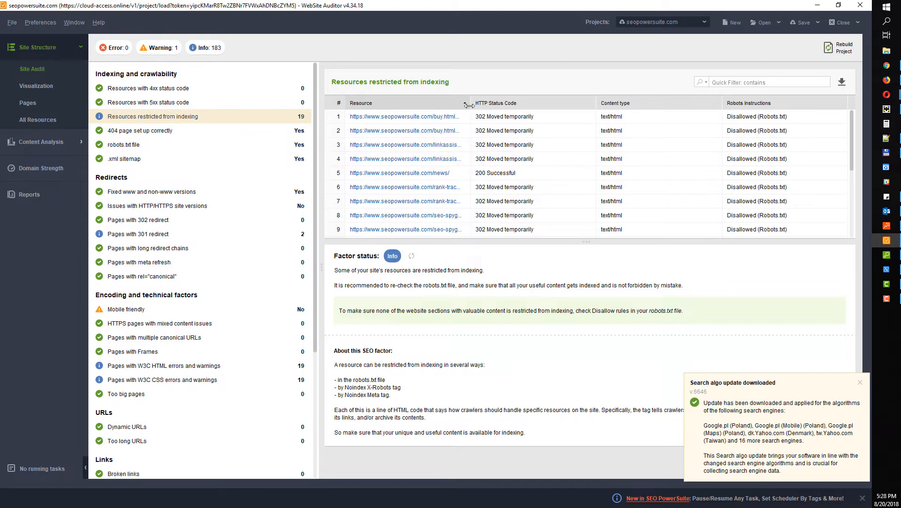
left_click_drag(471, 102, 528, 94)
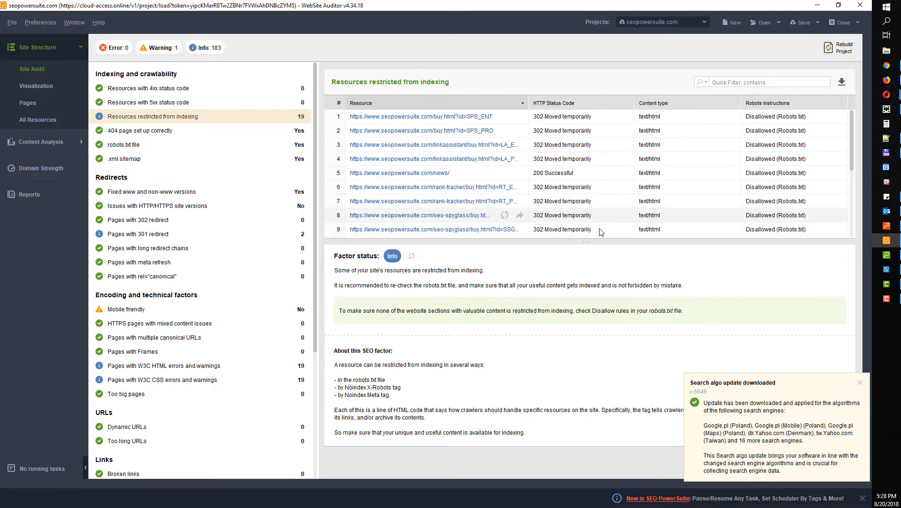
left_click_drag(592, 242, 573, 315)
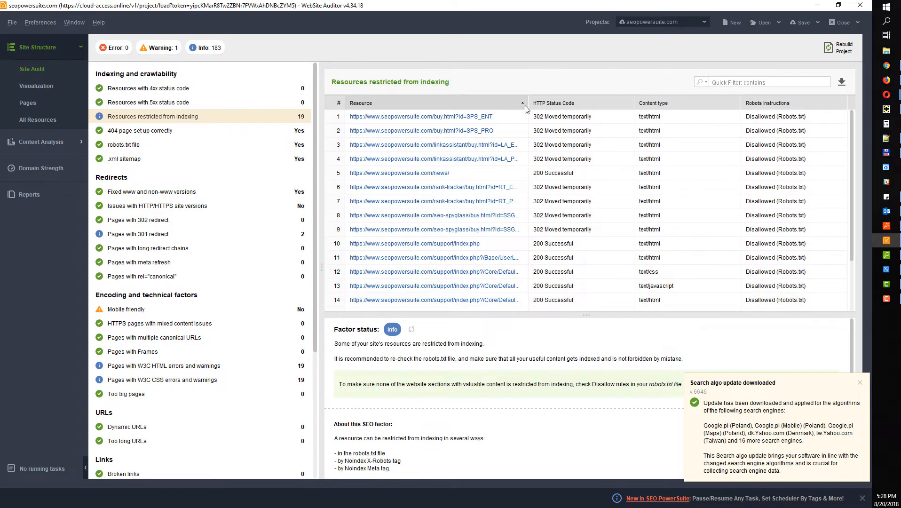
left_click_drag(528, 102, 567, 97)
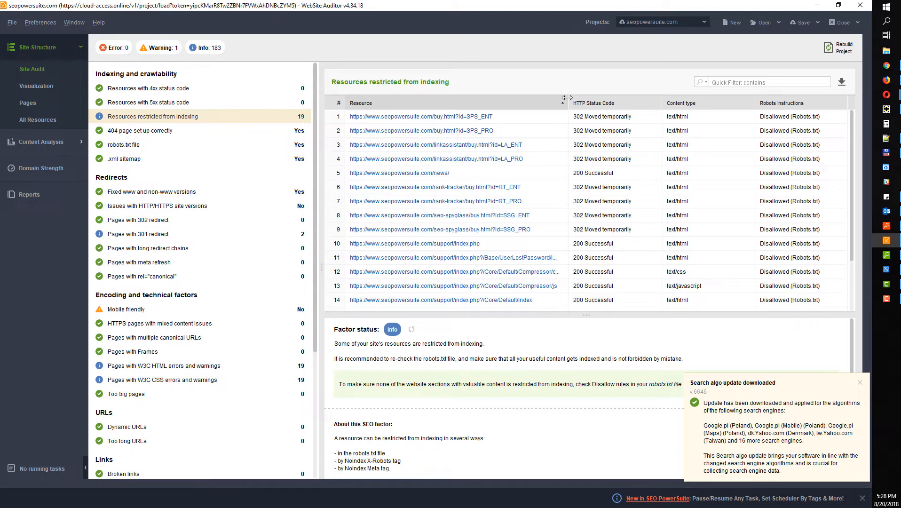
Show the site structure graph and colour its nodes by Internal Page Rank instead of click depth
left_click(50, 88)
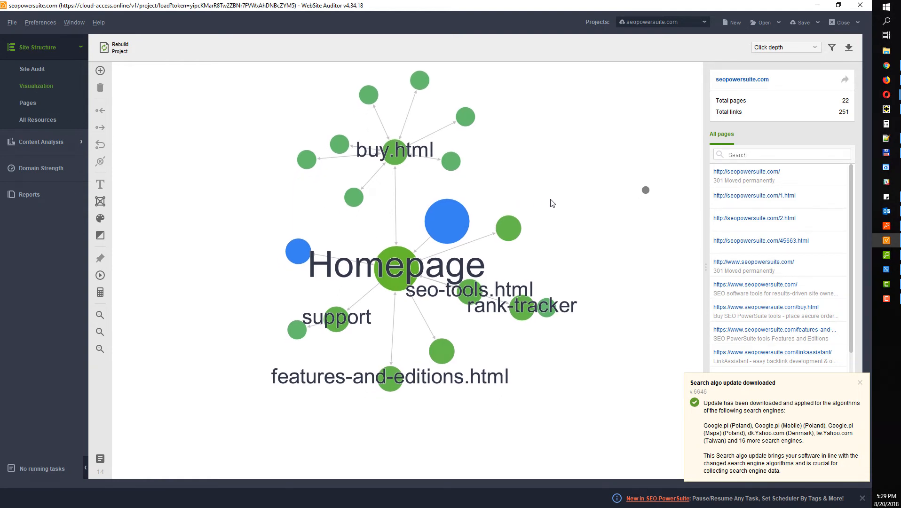
mouse_move(461, 290)
mouse_move(459, 243)
mouse_move(345, 314)
left_click(781, 49)
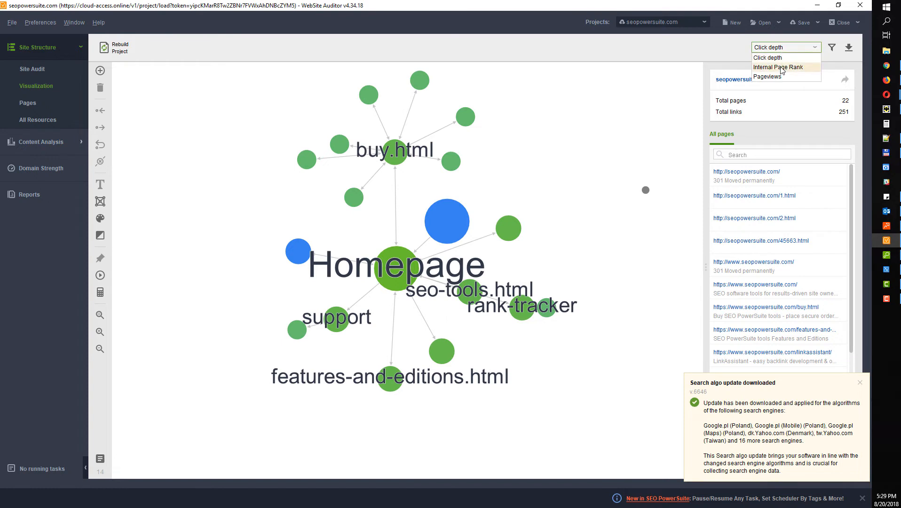
left_click(782, 69)
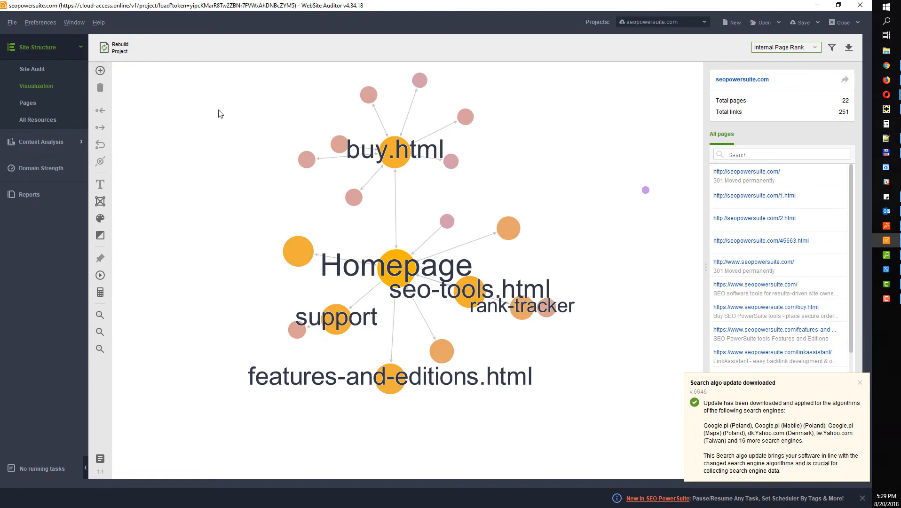
Add new-page-2.html as a new page in the site graph
left_click(100, 70)
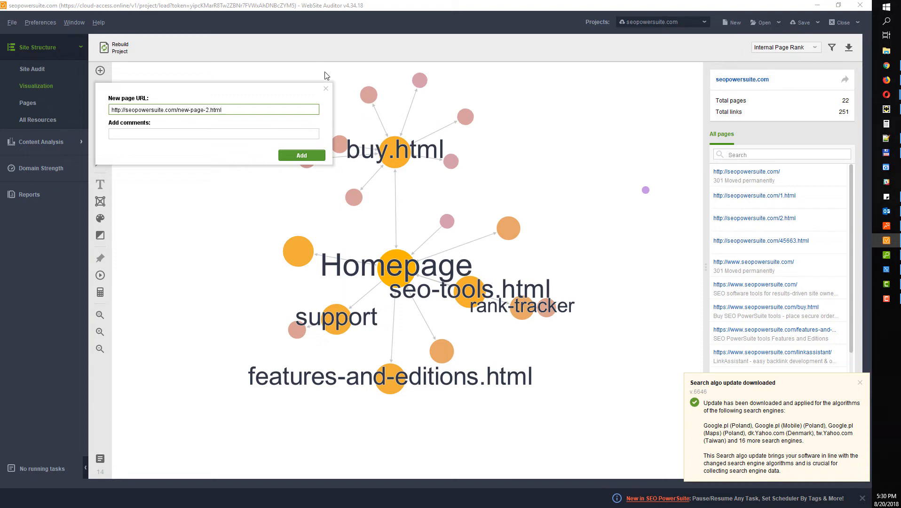
left_click(297, 157)
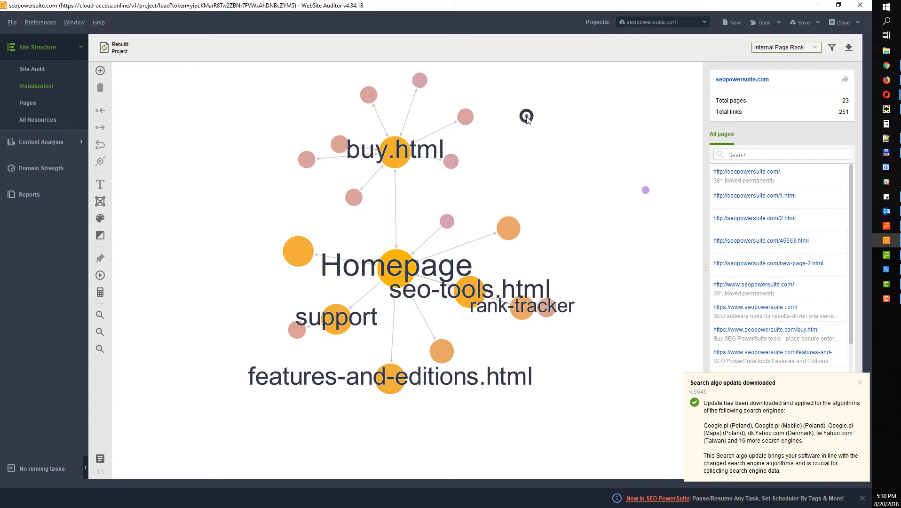
mouse_move(425, 148)
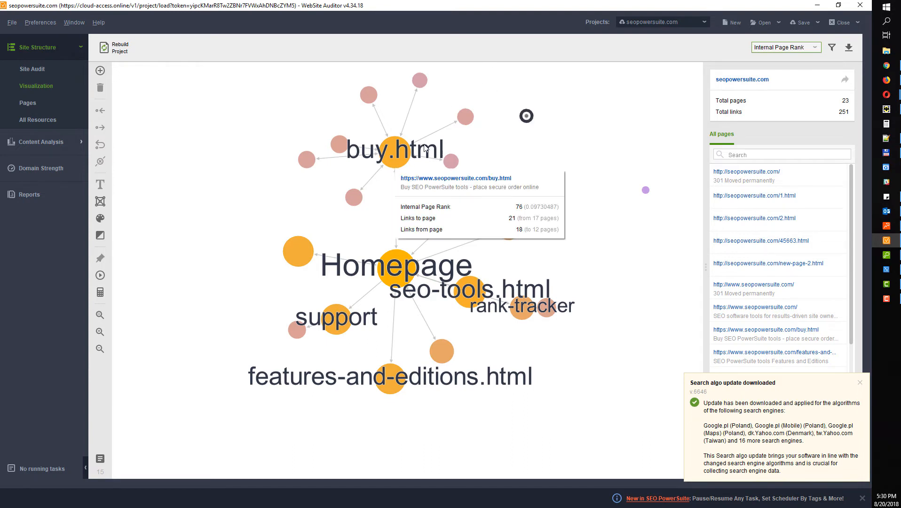
left_click(400, 148)
Link new-page-2.html to the root, 1.html, 2.html and 45663.html, then recalculate Page Rank
left_click(526, 116)
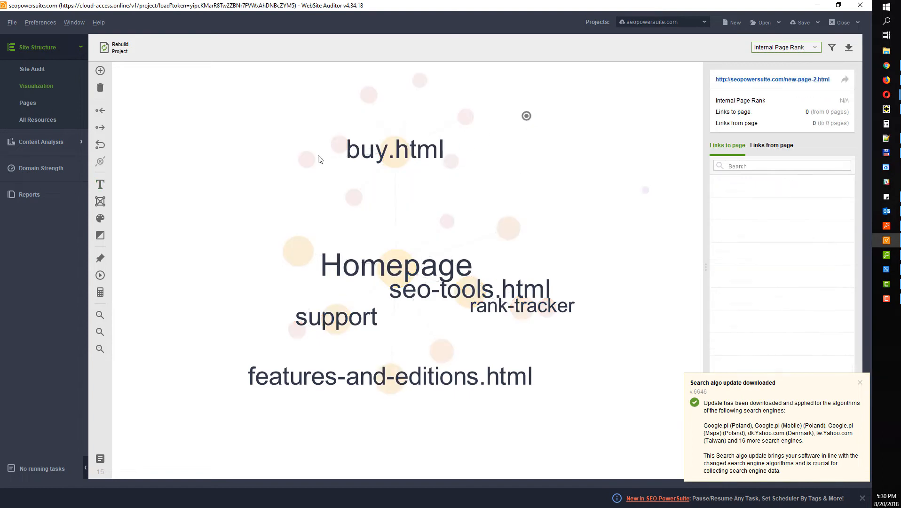
left_click(100, 126)
left_click(119, 184)
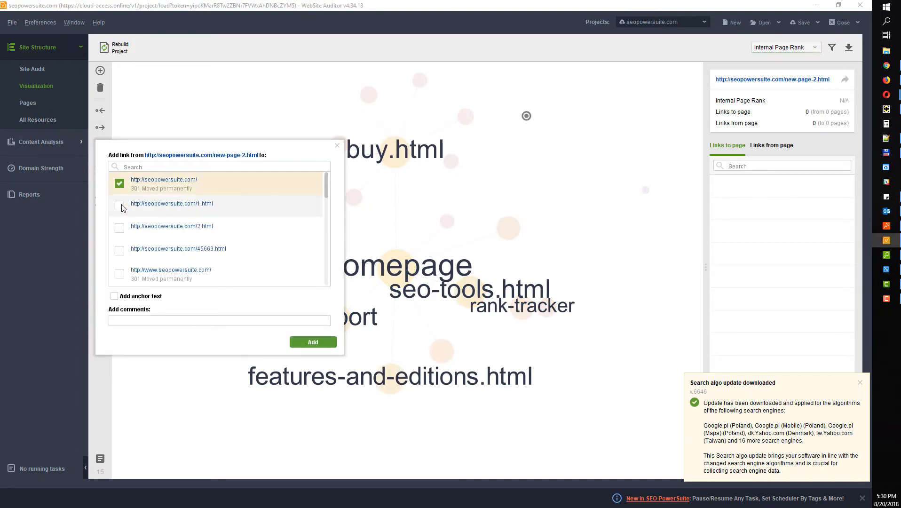
left_click(119, 205)
left_click(119, 228)
left_click(119, 250)
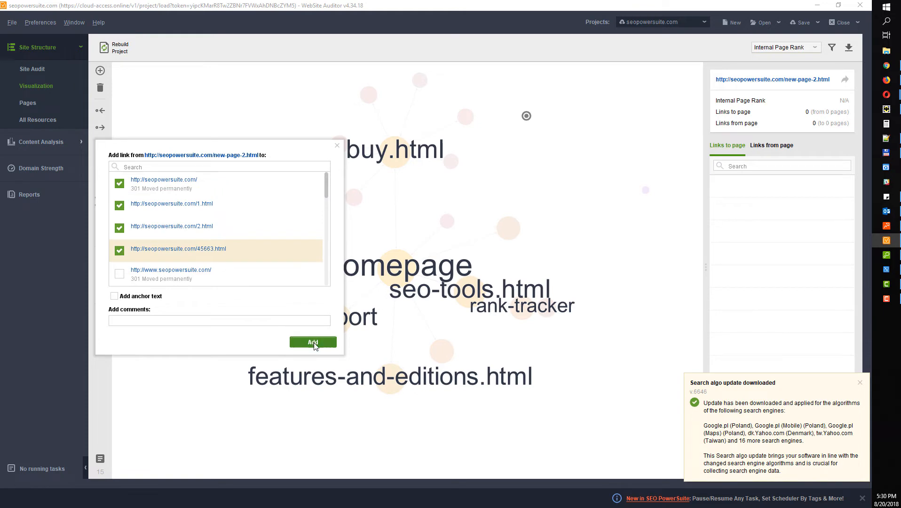
left_click(313, 342)
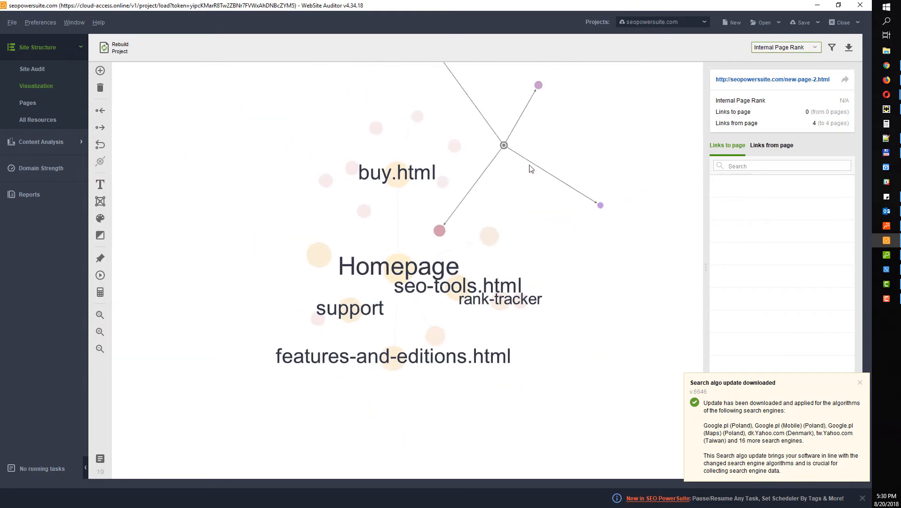
left_click(481, 244)
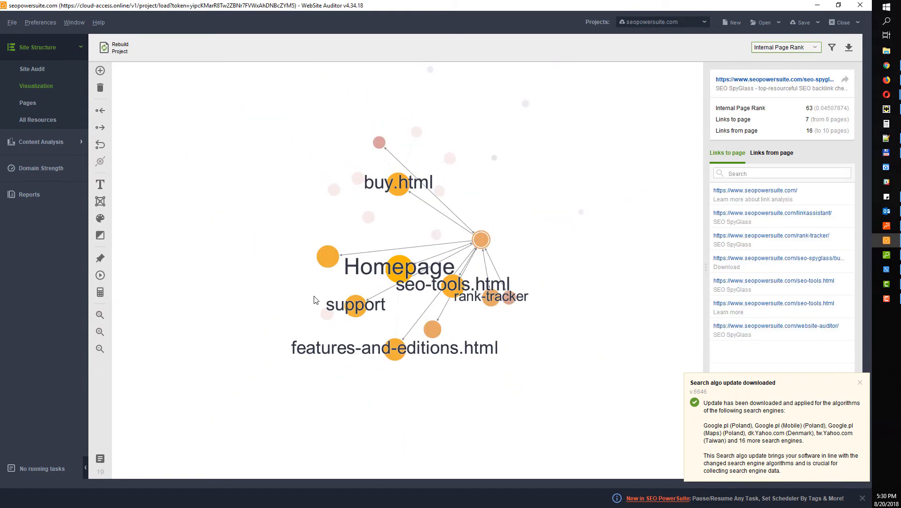
left_click(100, 293)
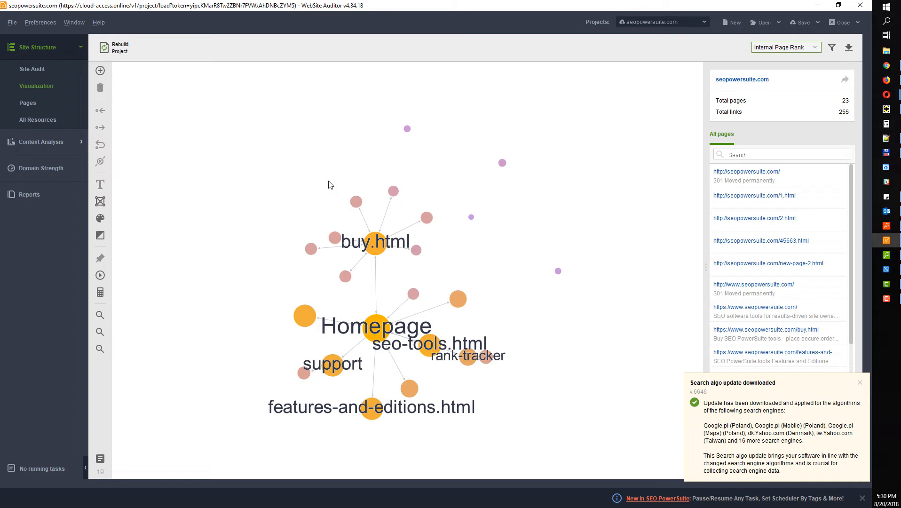
Browse the site's internal JavaScript, CSS, image and video resources
left_click(54, 120)
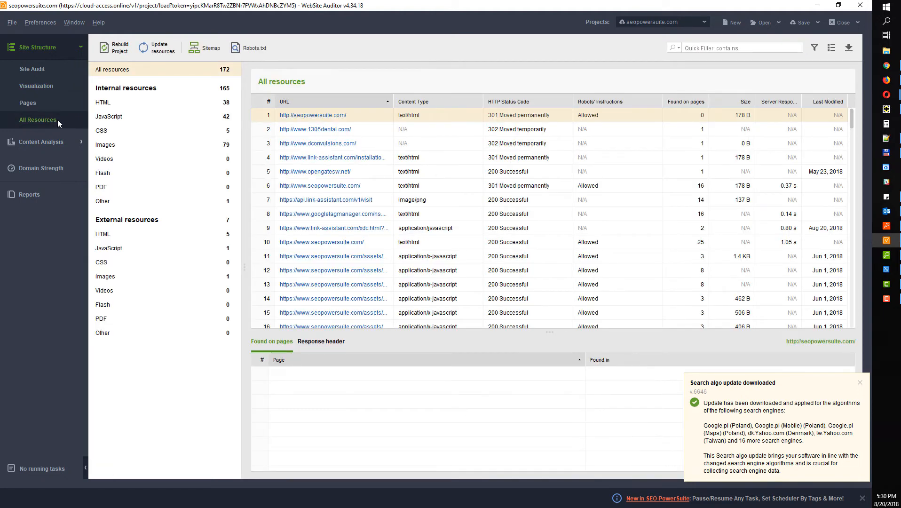
left_click_drag(548, 334, 549, 349)
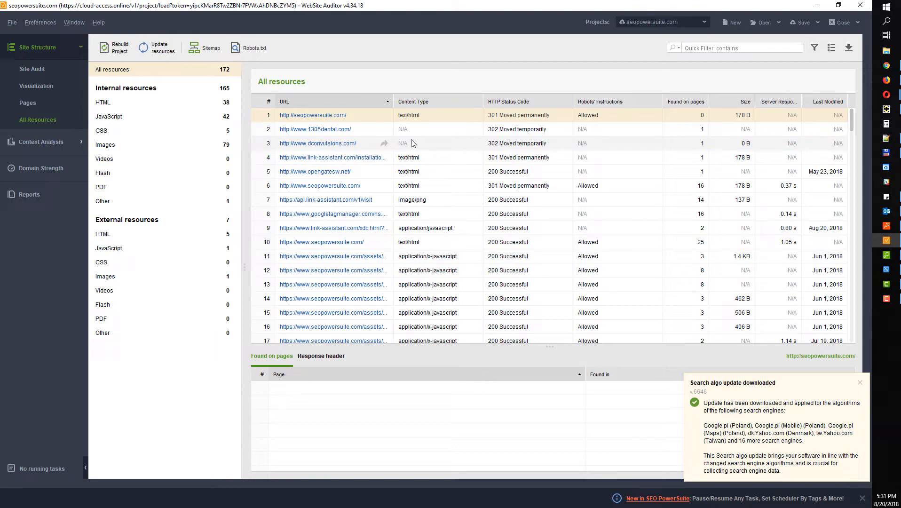
left_click(136, 119)
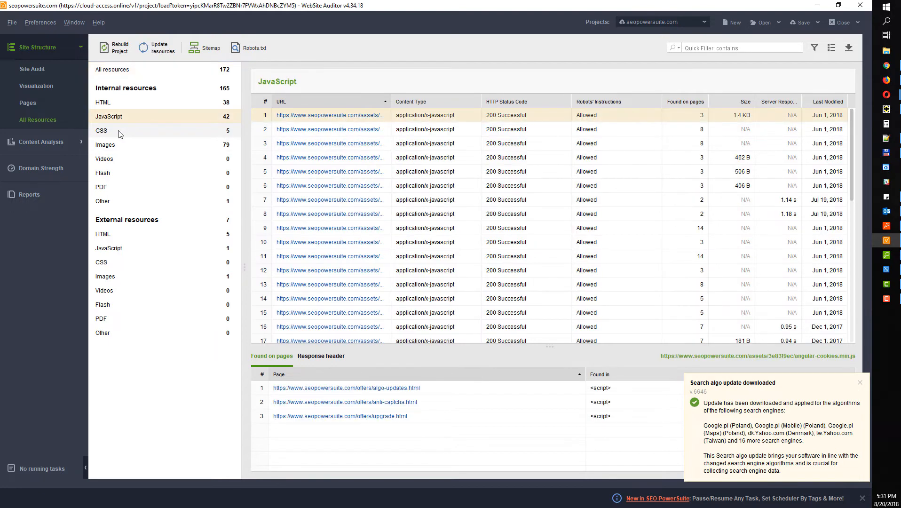
left_click(119, 133)
left_click(122, 146)
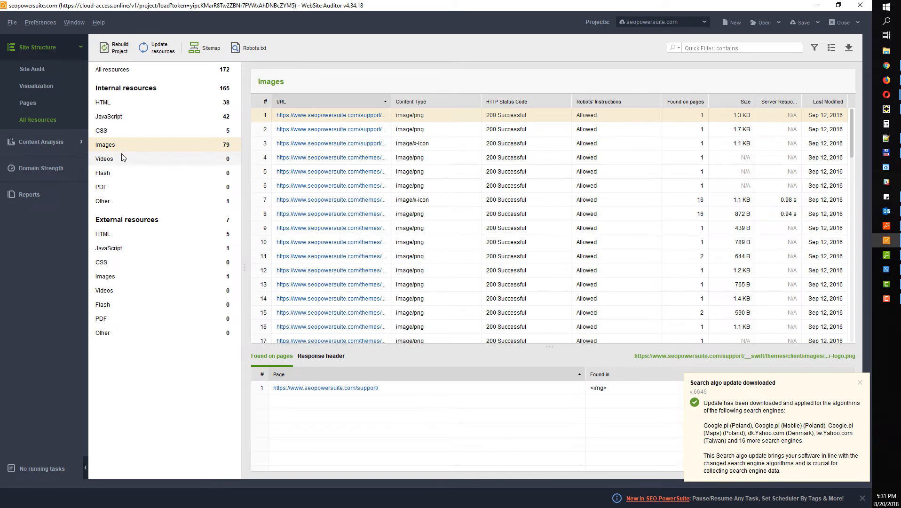
left_click(124, 159)
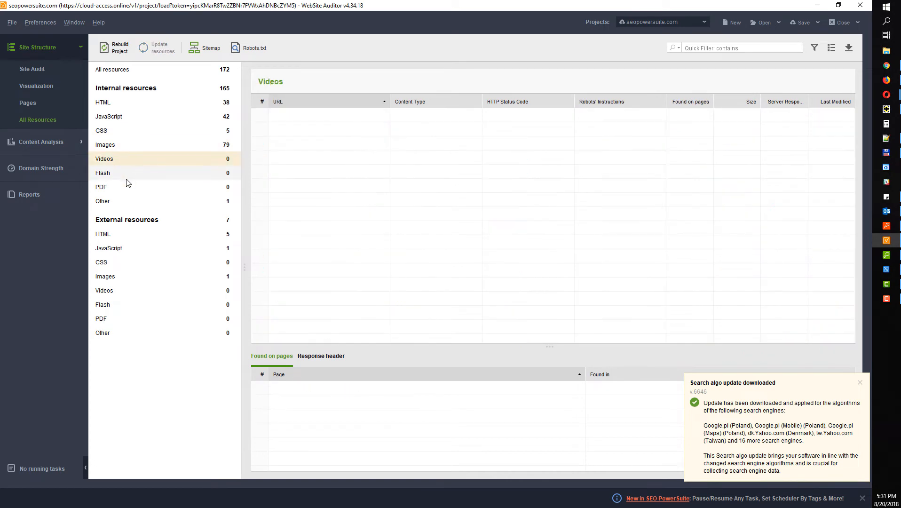
List internal HTML resources sorted by HTTP status code, then show the Page Audit (Summary) report
left_click(150, 104)
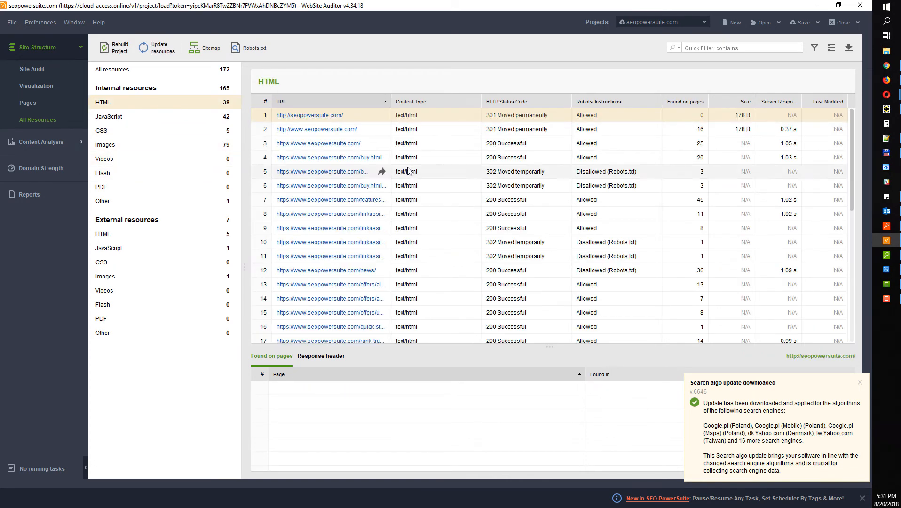
left_click(515, 105)
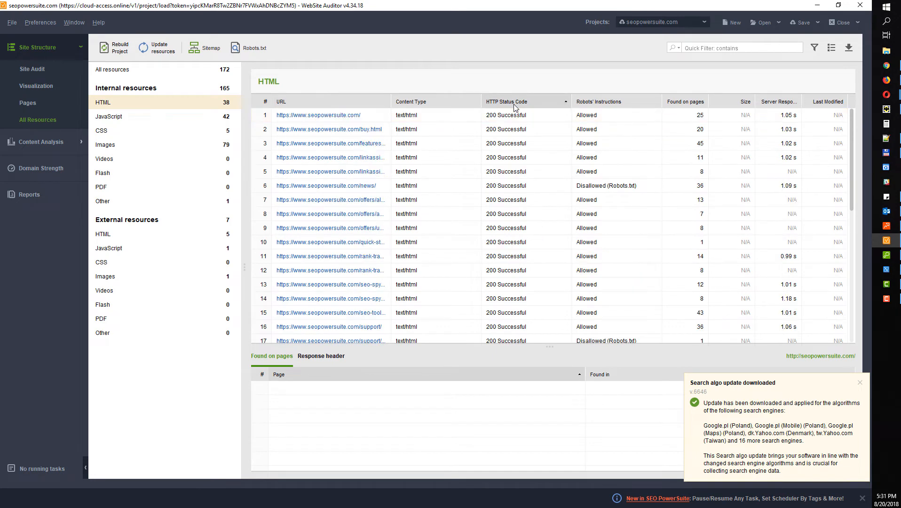
left_click(517, 104)
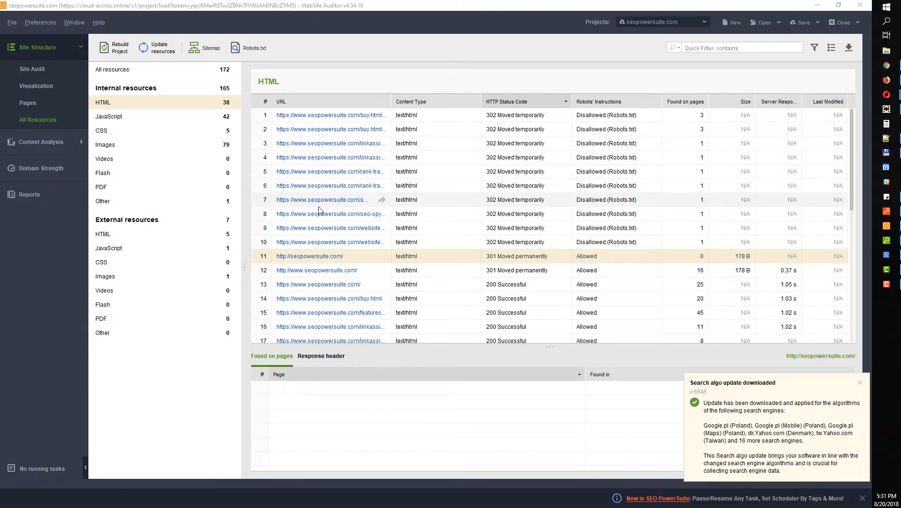
left_click(46, 142)
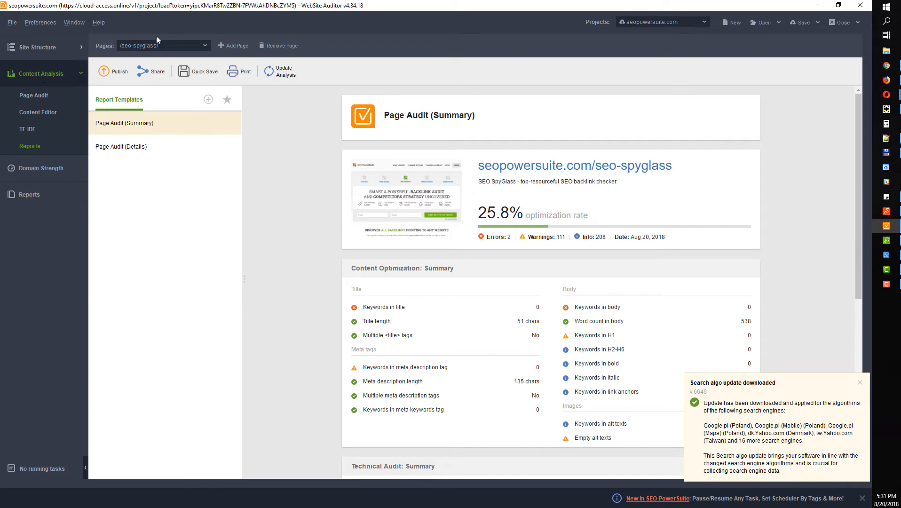
In Page Audit, try adding features-and-editions.html with keyword 'seo tools', then close the wizard
left_click(42, 98)
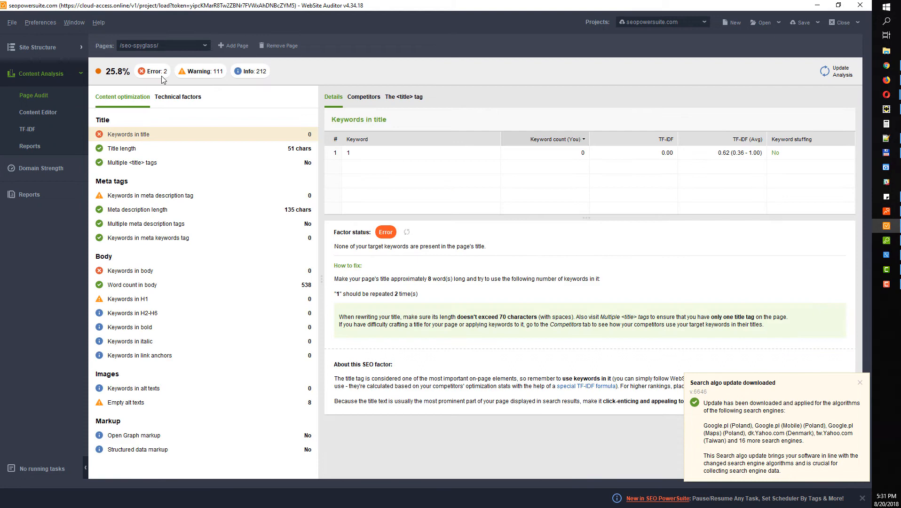
left_click(223, 45)
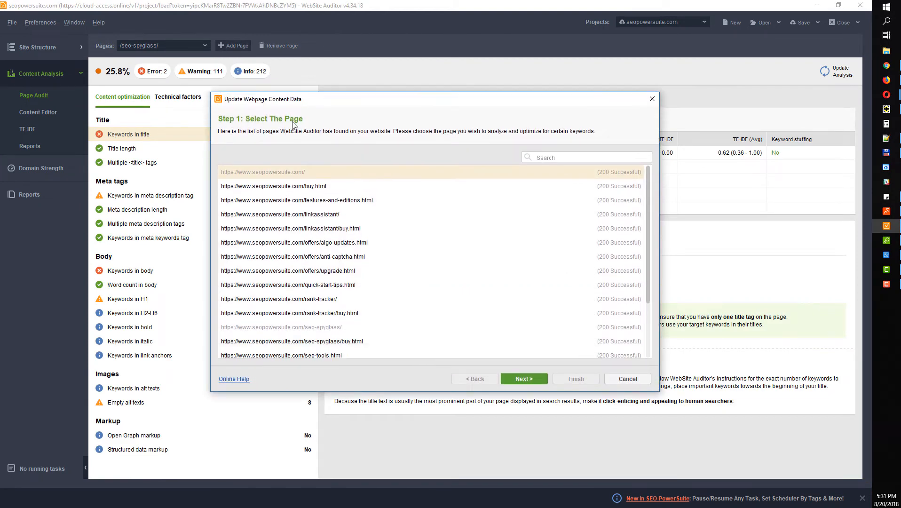
scroll(311, 235, "down", 3)
scroll(312, 235, "up", 3)
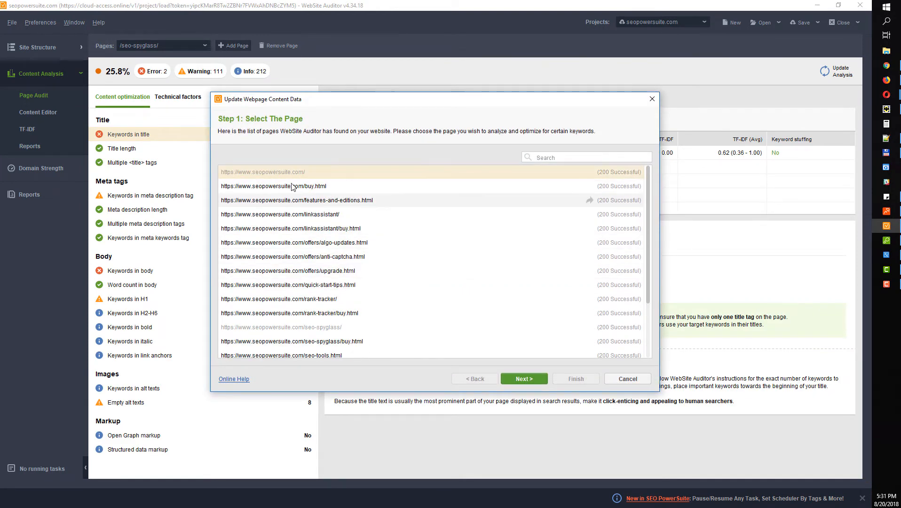
scroll(325, 283, "down", 3)
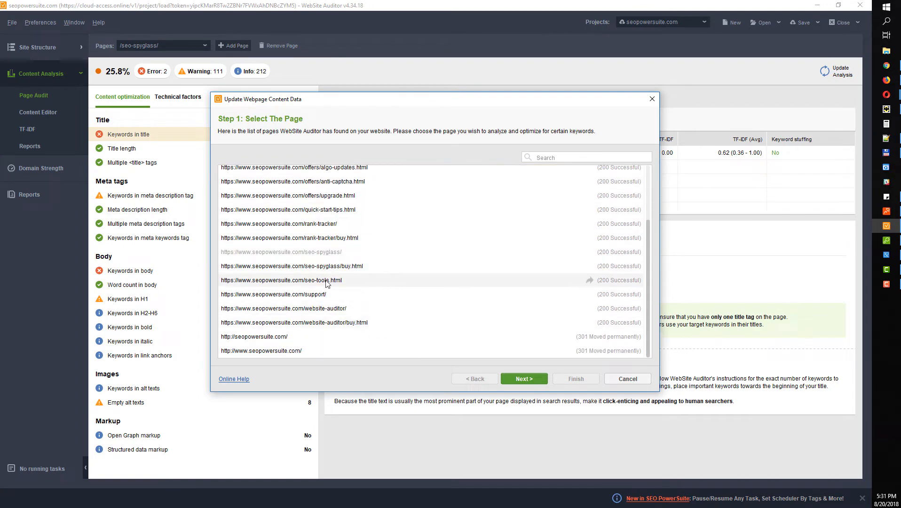
scroll(330, 238, "up", 3)
left_click(330, 201)
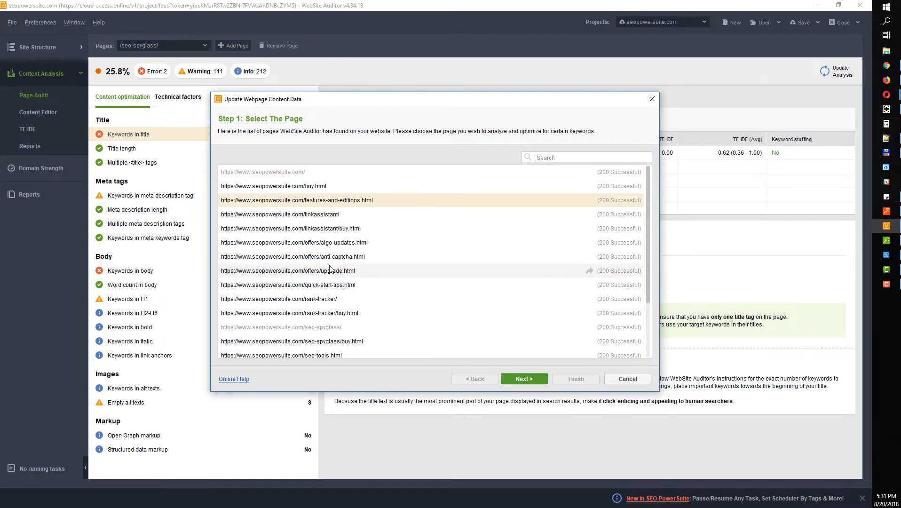
left_click(518, 379)
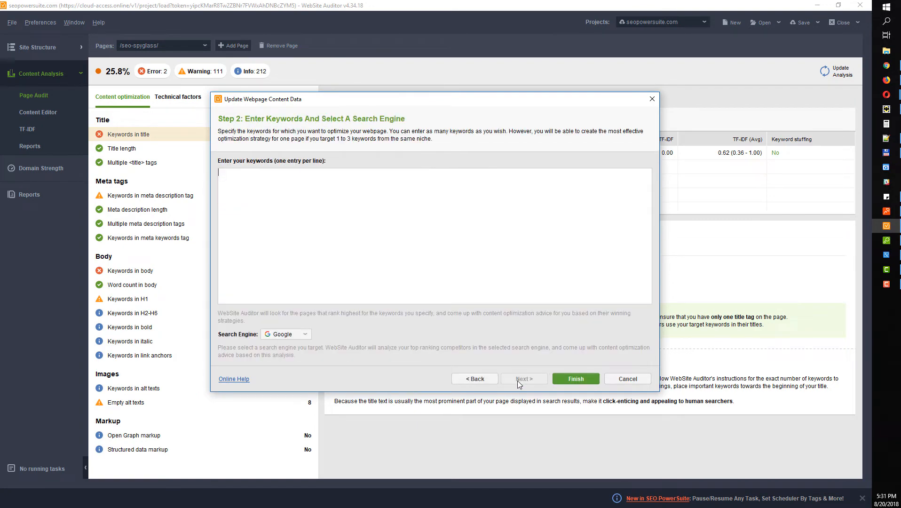
type("seo")
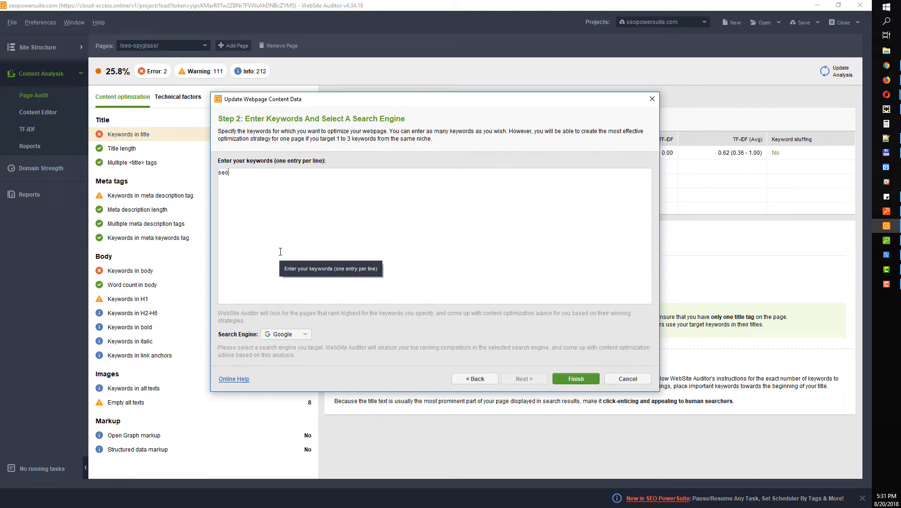
type(" tools")
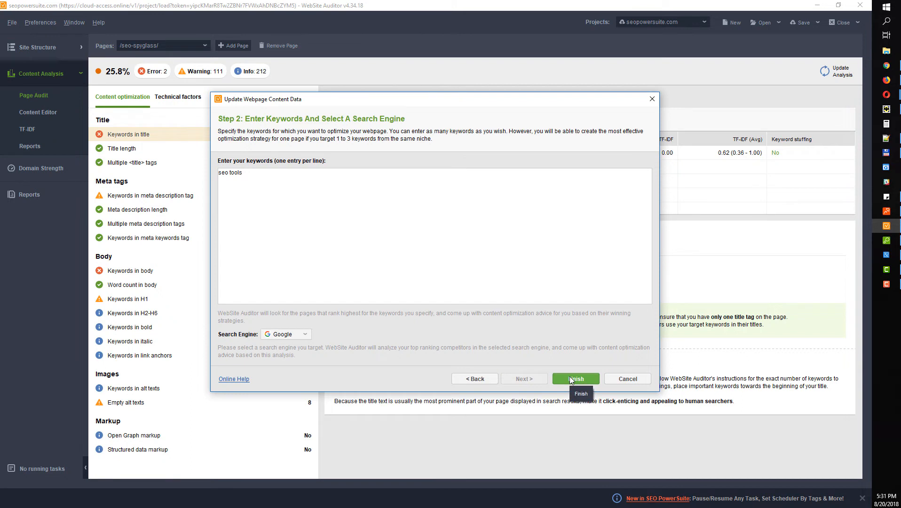
left_click(574, 377)
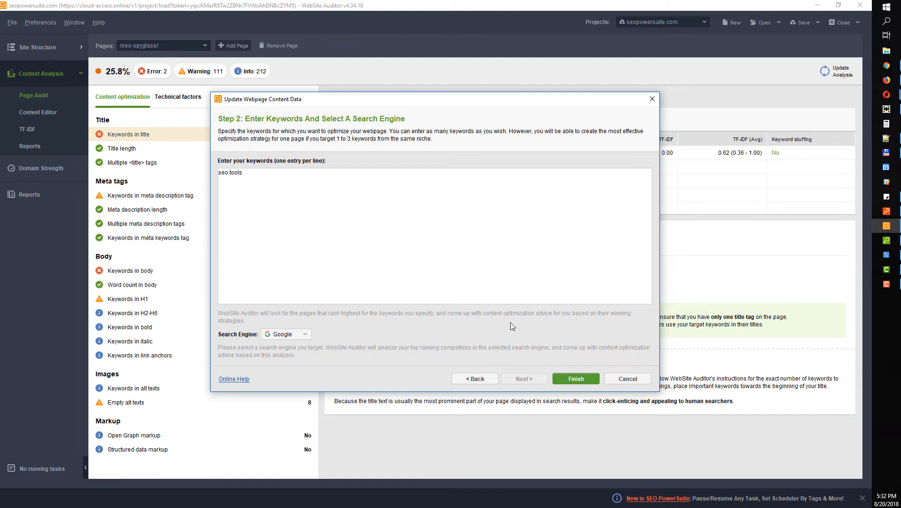
left_click(652, 99)
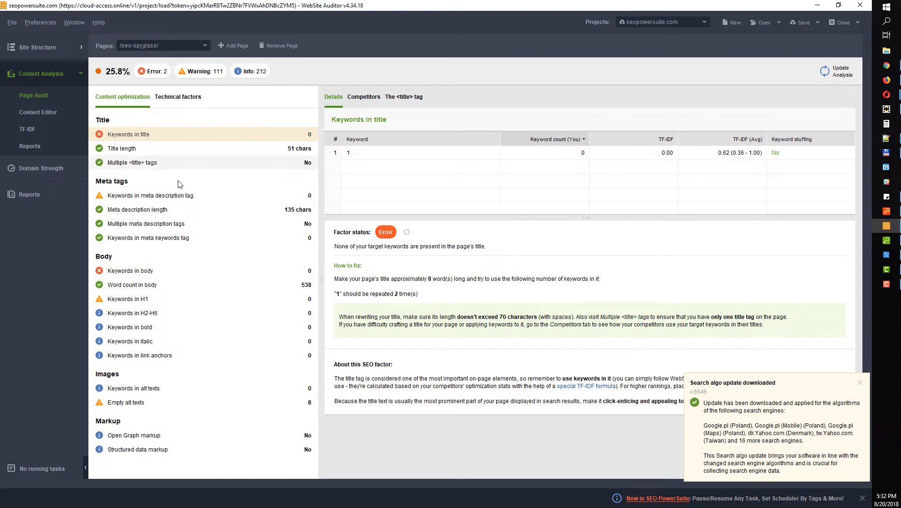
Review the title, meta and body factors, highlighting the title's keyword-repetition advice
left_click(119, 148)
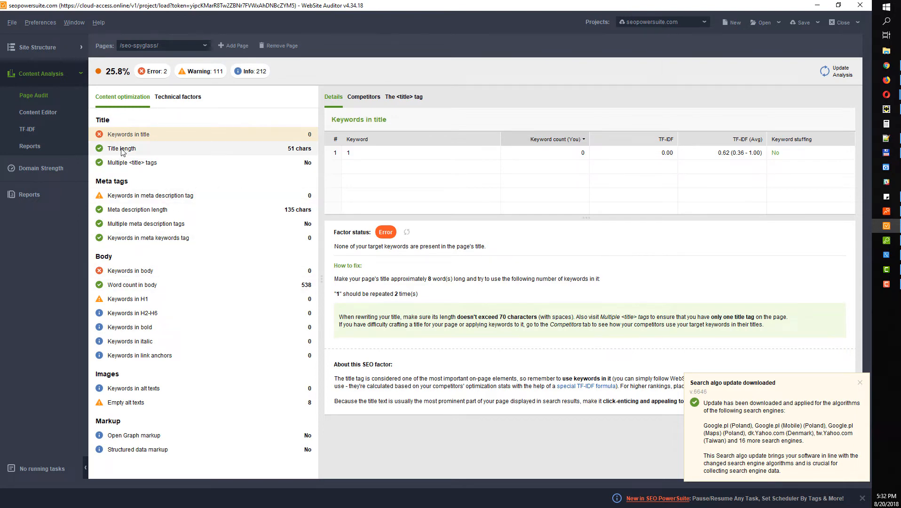
left_click(126, 165)
left_click(131, 195)
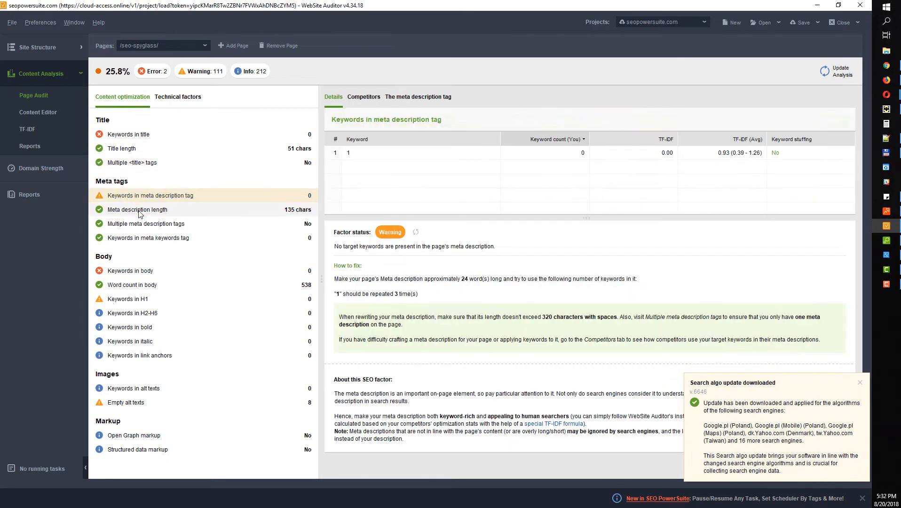
left_click(142, 212)
left_click(146, 224)
left_click(147, 238)
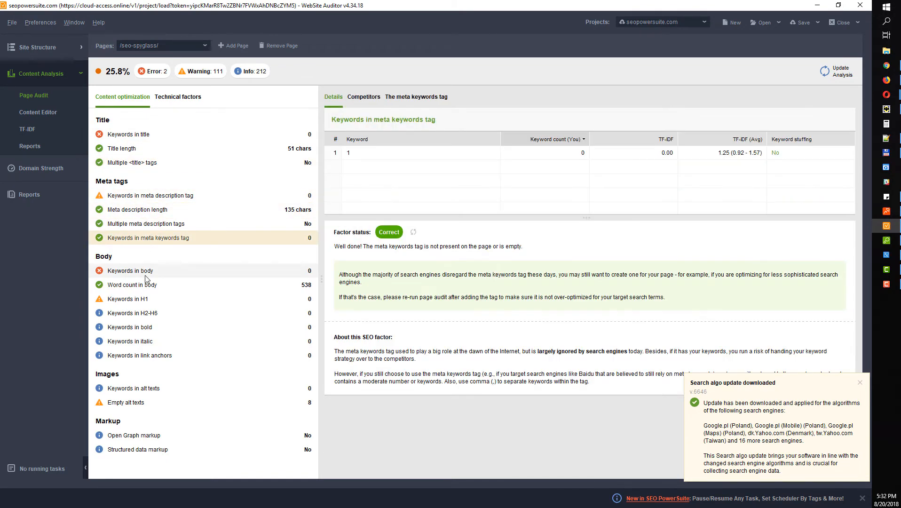
left_click(148, 271)
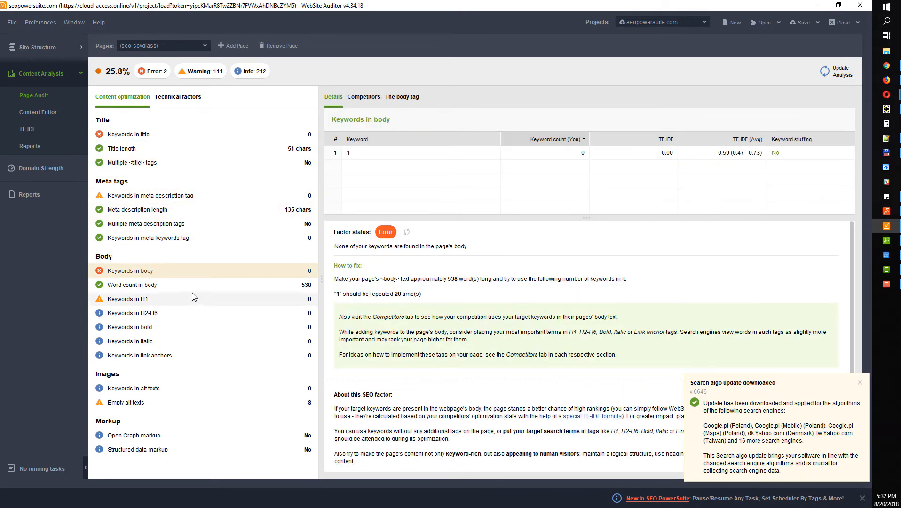
left_click(137, 136)
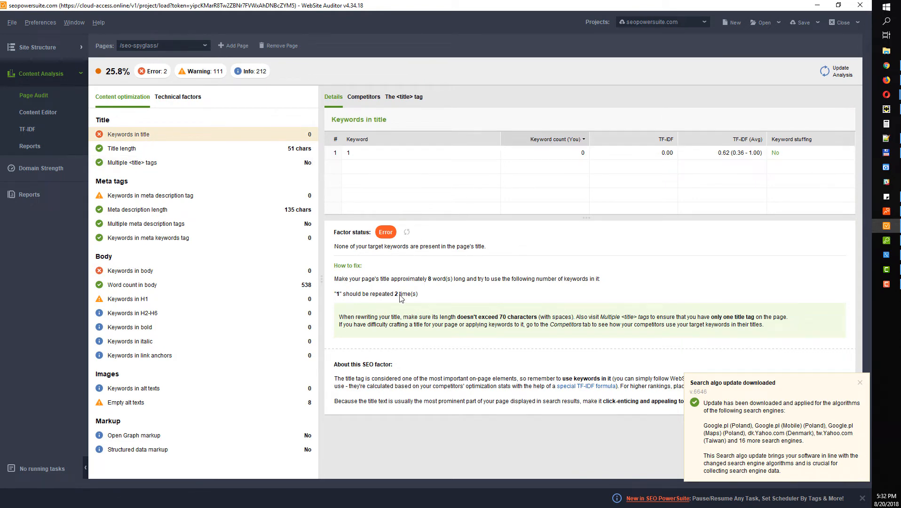
left_click_drag(346, 294, 404, 293)
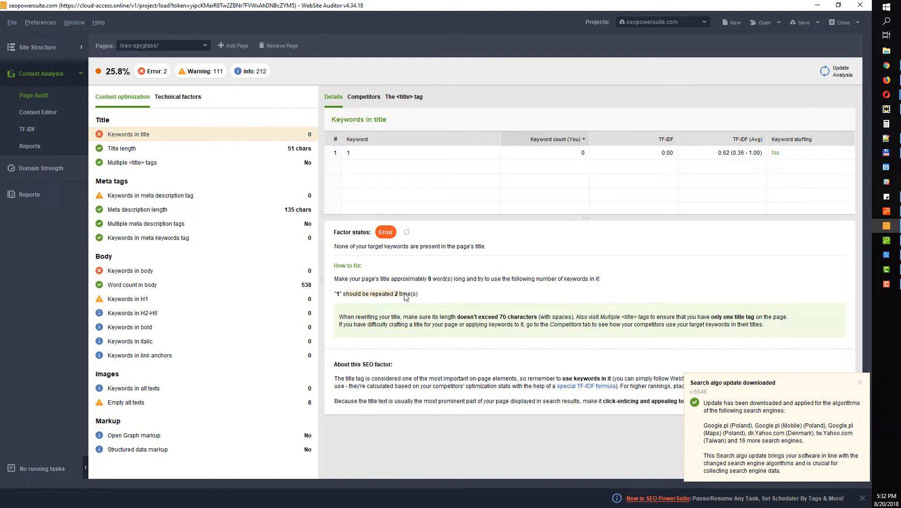
Highlight the meta description keyword advice, review body, heading, link and alt-text factors, then open Content Editor
left_click(157, 197)
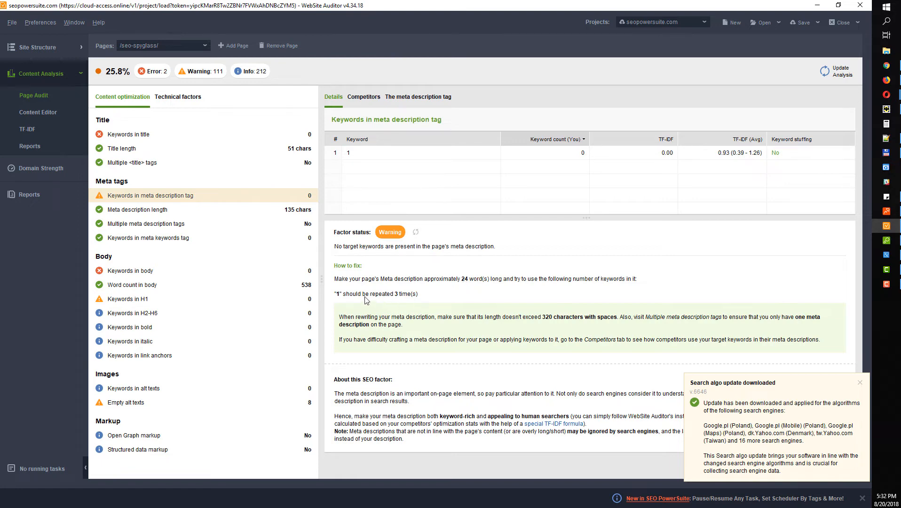
left_click_drag(335, 292, 418, 297)
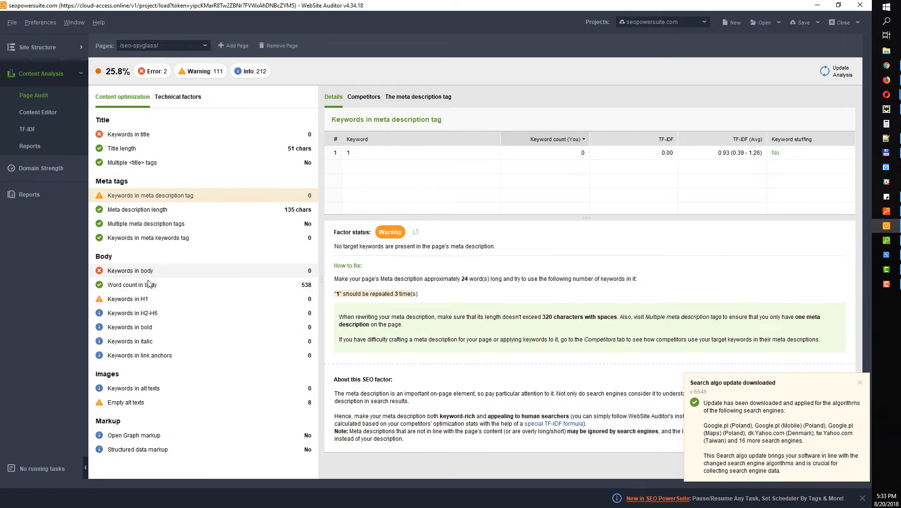
left_click(162, 272)
left_click(162, 290)
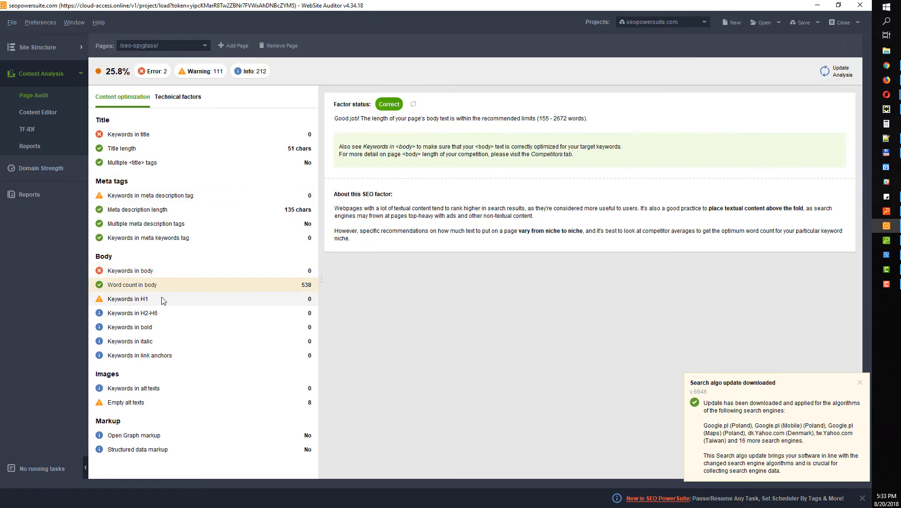
left_click(162, 300)
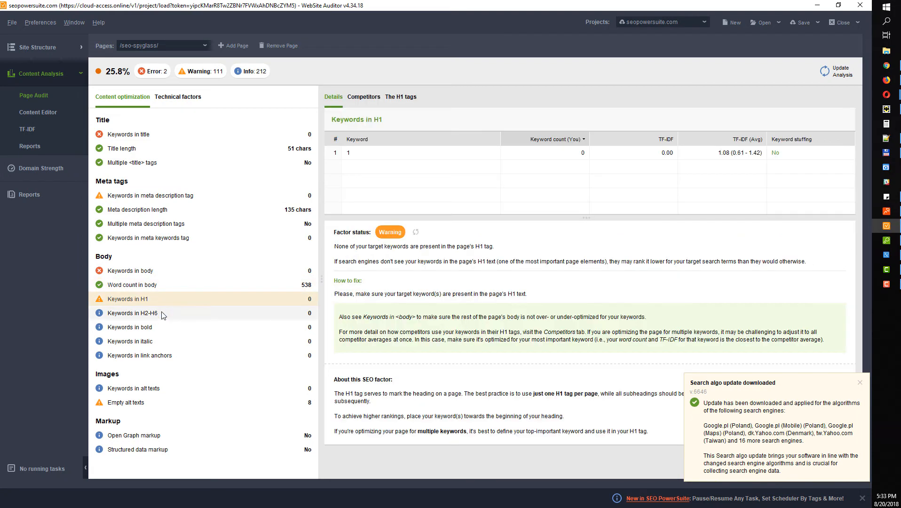
left_click(163, 314)
left_click(162, 326)
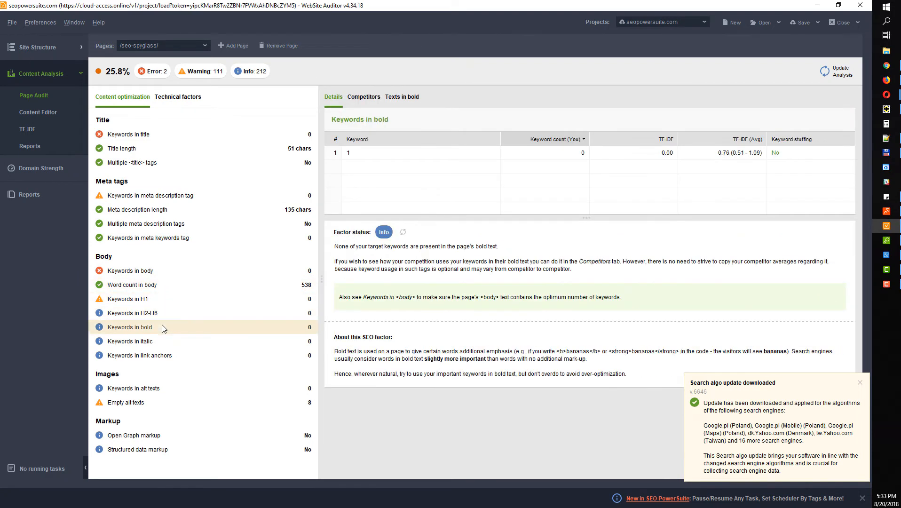
left_click(166, 356)
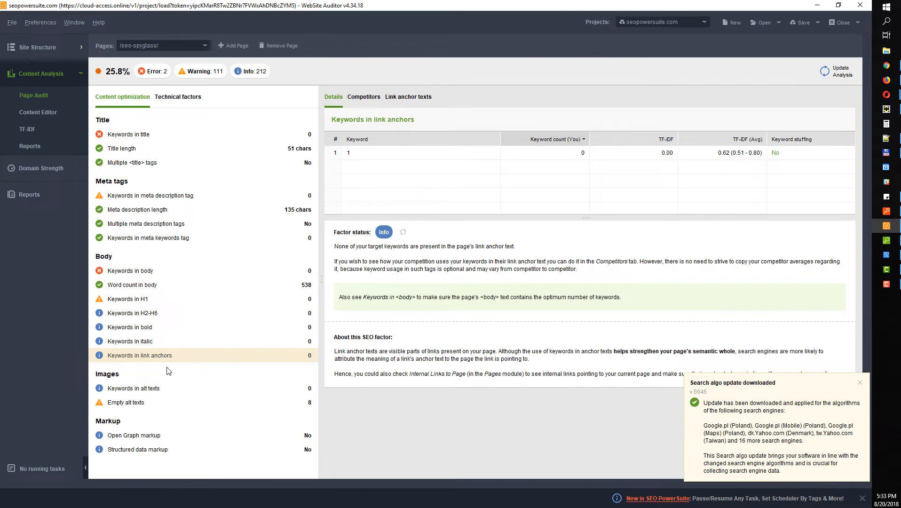
left_click(170, 393)
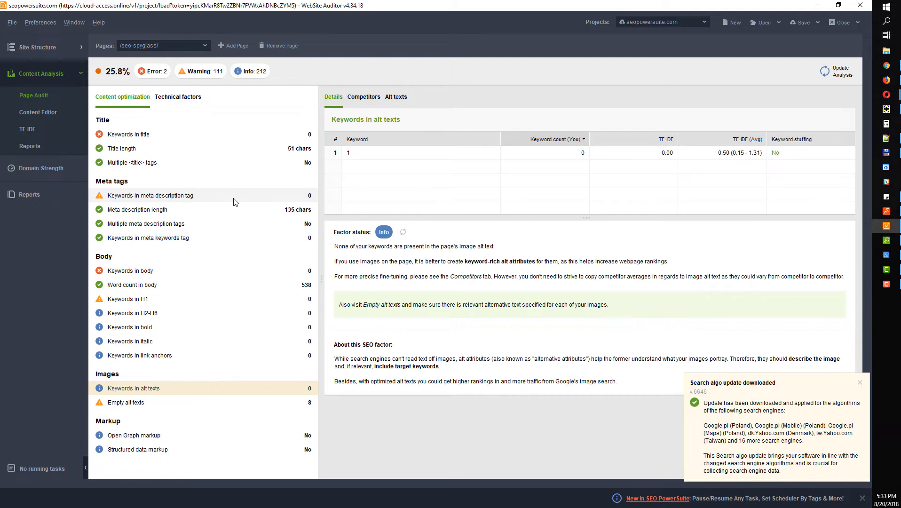
left_click(47, 114)
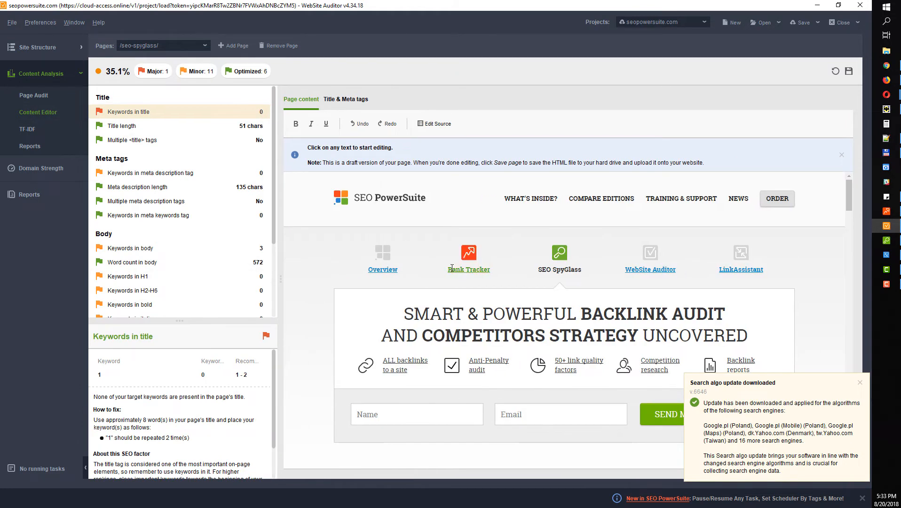
Dismiss the algorithm update notice and delete BACKLINK AUDIT from the draft's headline
left_click(860, 383)
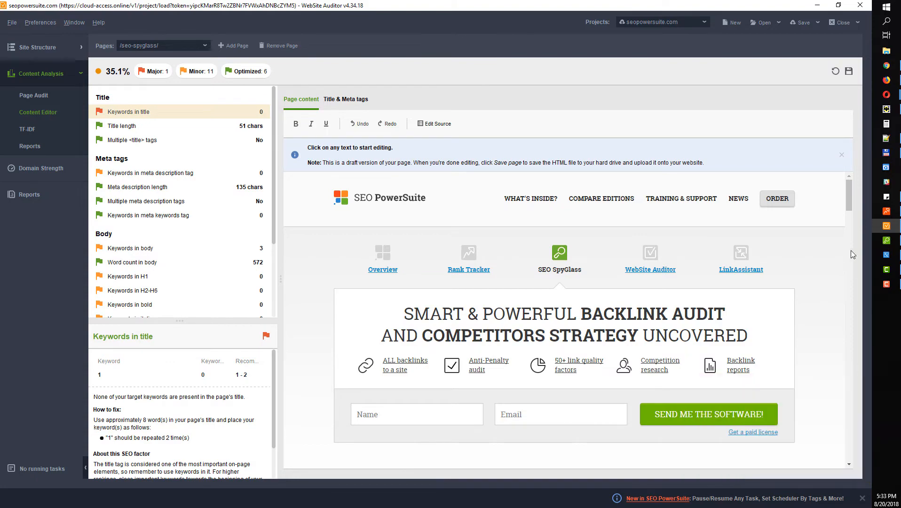
left_click_drag(850, 198, 832, 197)
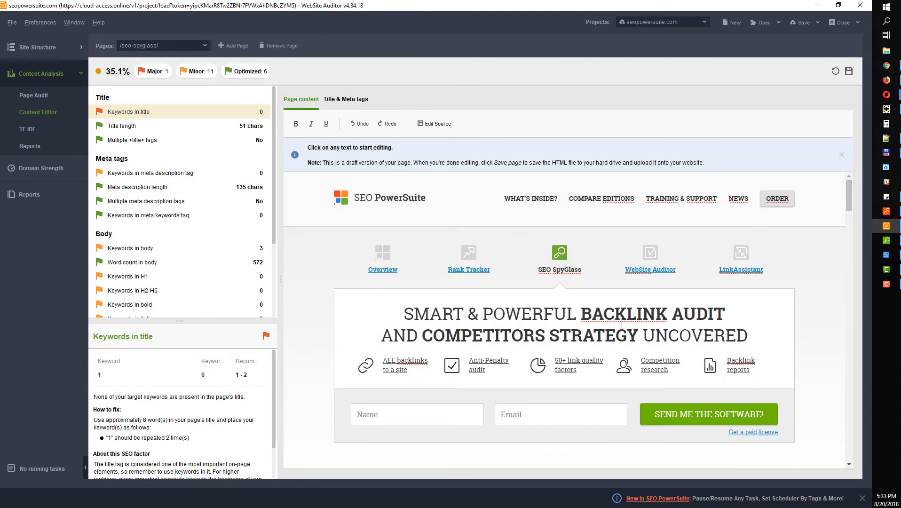
left_click_drag(585, 314, 724, 308)
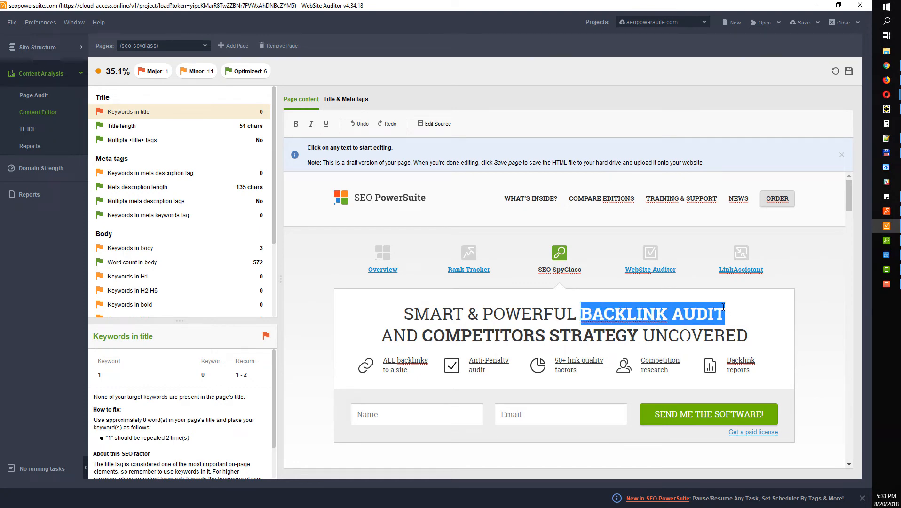
key("Delete")
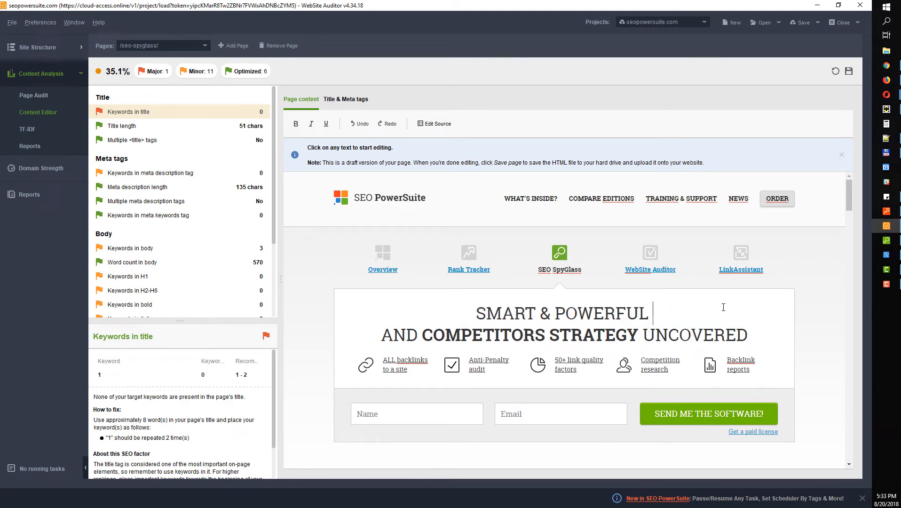
type("1")
left_click(576, 364)
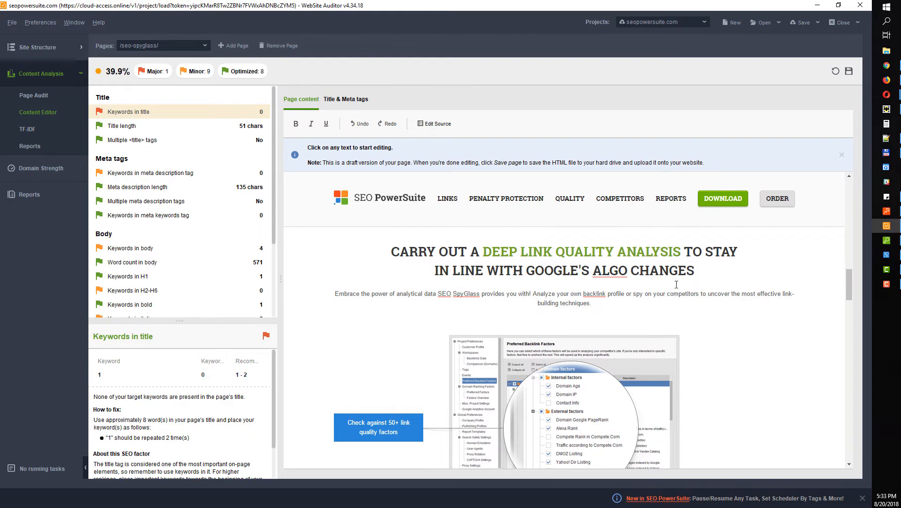
Replace COMPETITORS' WEBSITES in the headline with 1
scroll(611, 329, "down", 10)
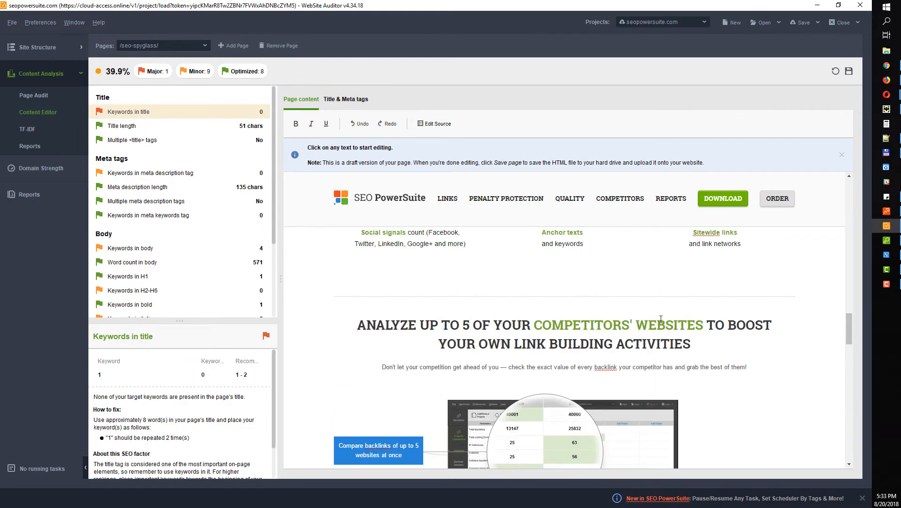
left_click_drag(706, 325, 534, 330)
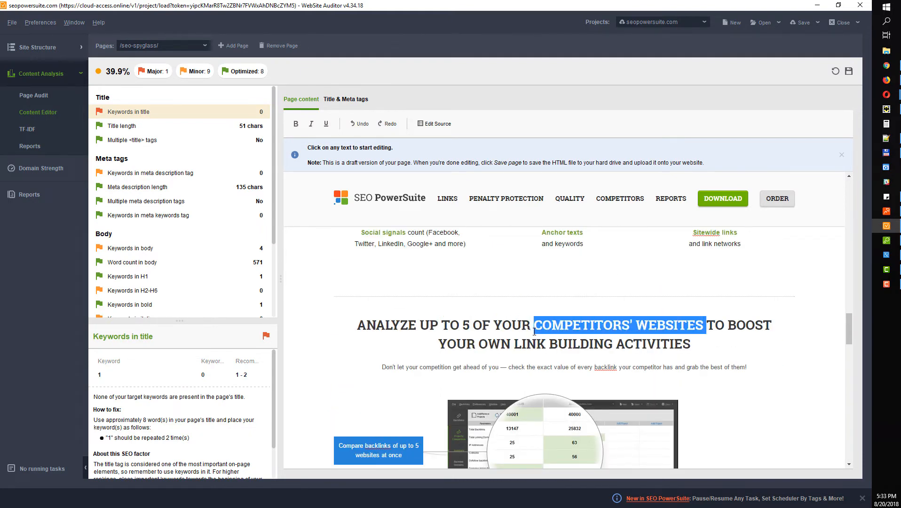
type("1")
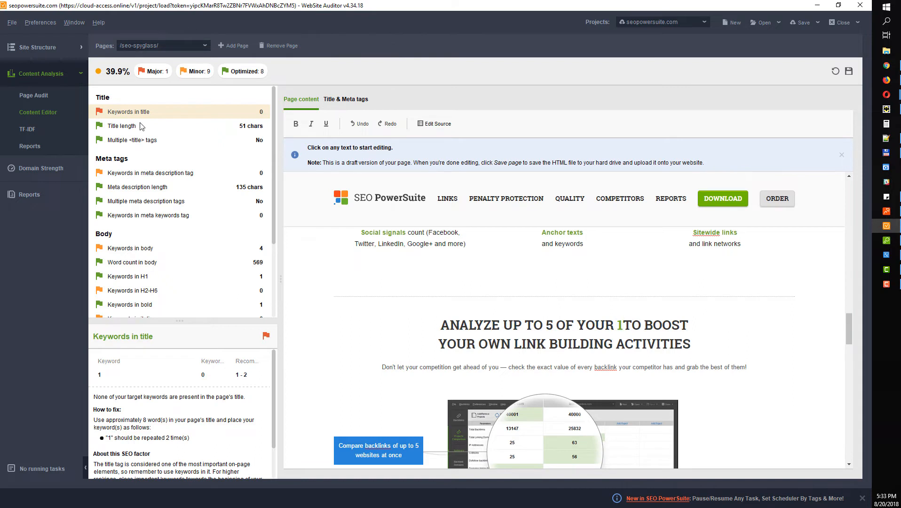
left_click(506, 332)
left_click(849, 71)
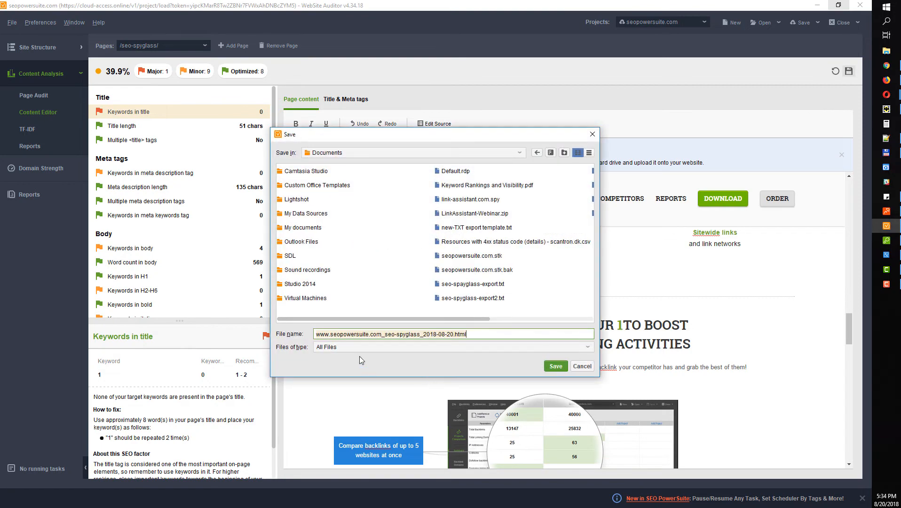
left_click(371, 349)
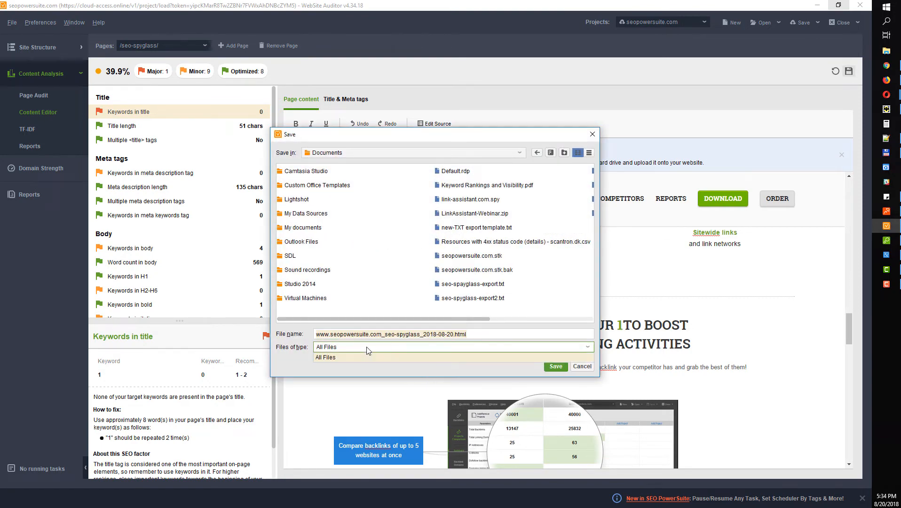
left_click(293, 352)
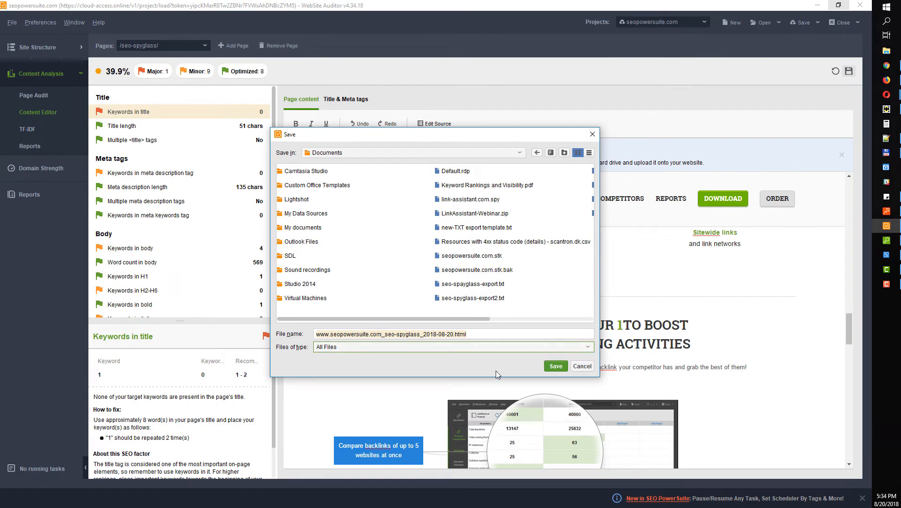
left_click(391, 334)
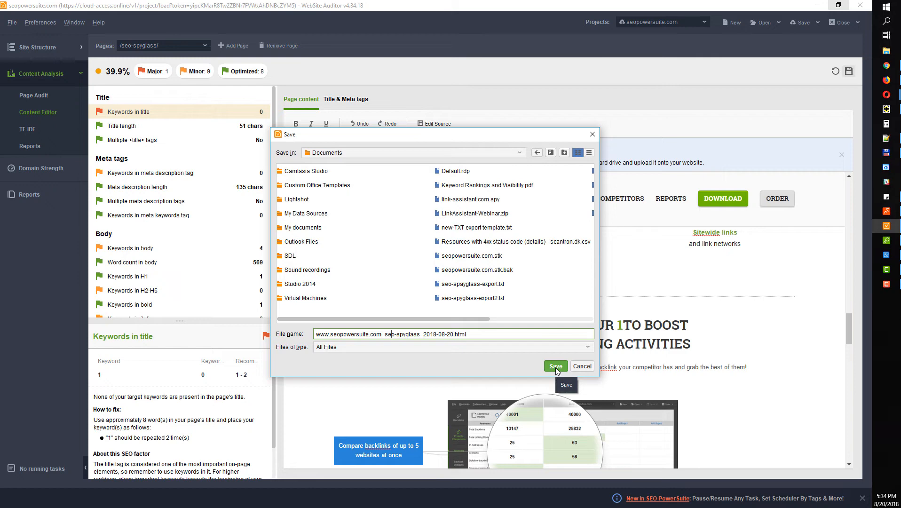
left_click(591, 133)
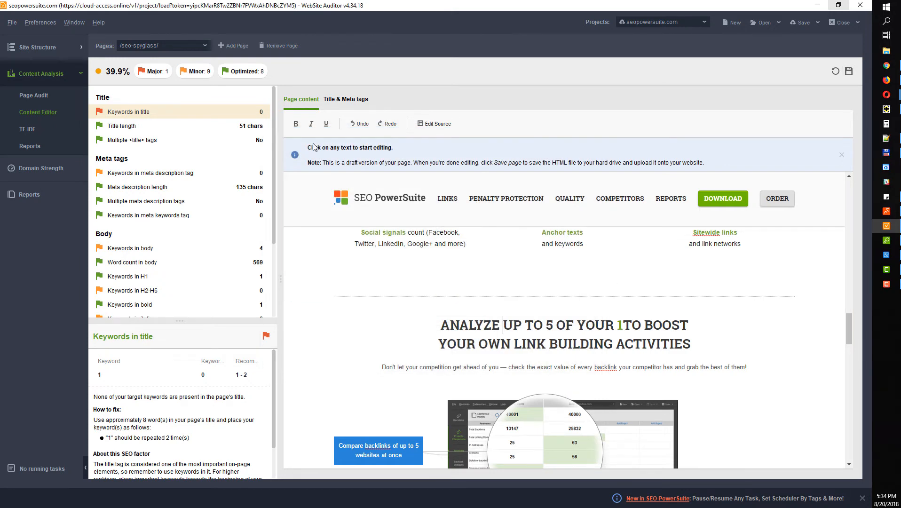
Open the TF-IDF keyword analysis and widen the Keyword column
left_click(39, 133)
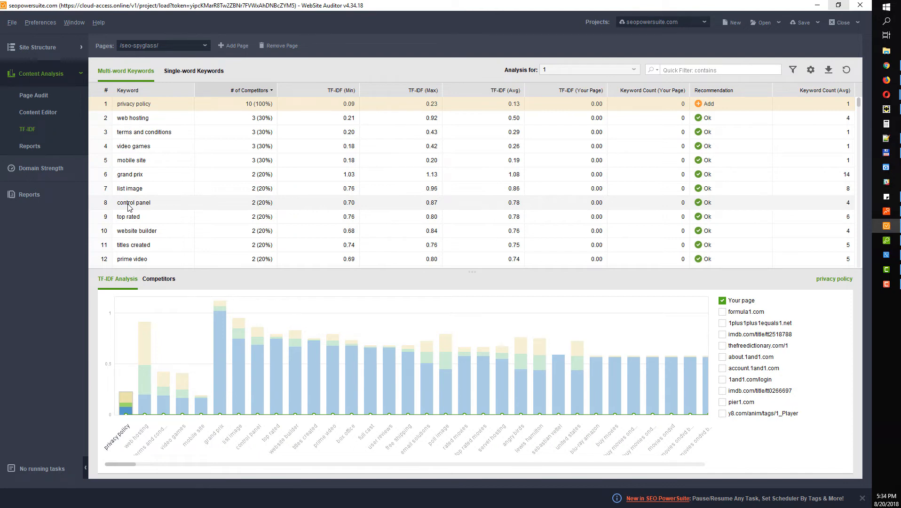
scroll(145, 147, "down", 20)
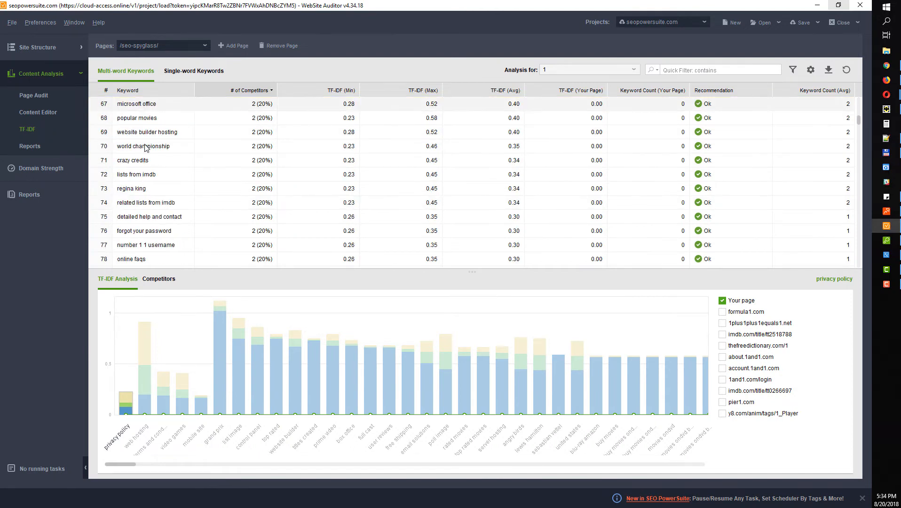
scroll(145, 147, "down", 18)
left_click_drag(860, 134, 853, 103)
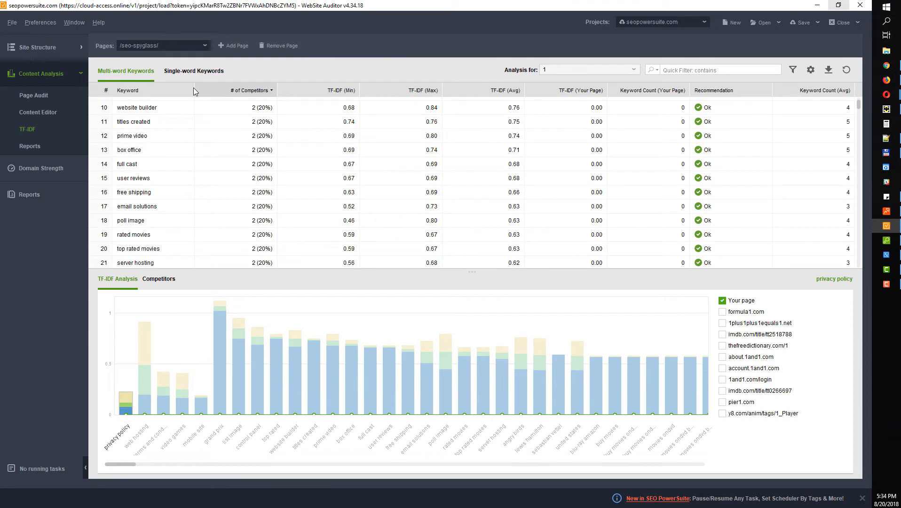
left_click_drag(194, 89, 243, 89)
scroll(196, 120, "up", 3)
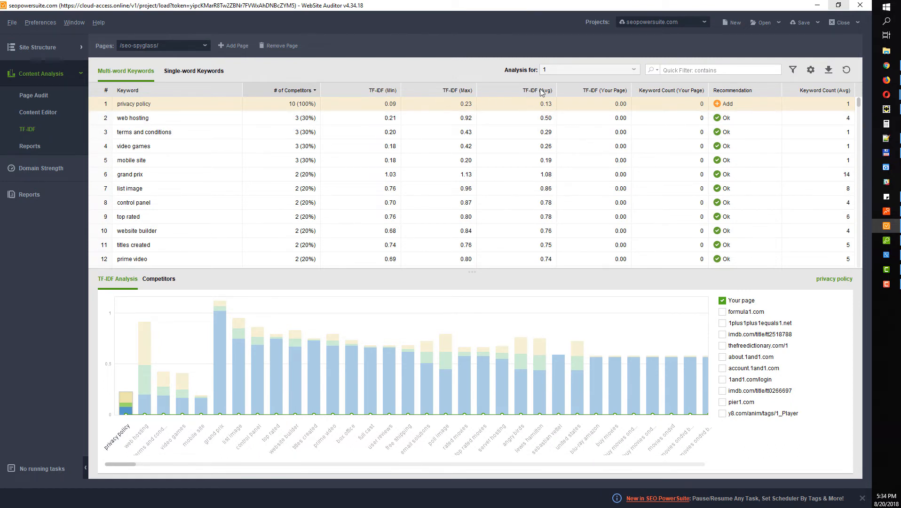
Move TF-IDF (Avg) before # of Competitors, sort highest first, then view the Site Audit report
left_click_drag(535, 92, 281, 104)
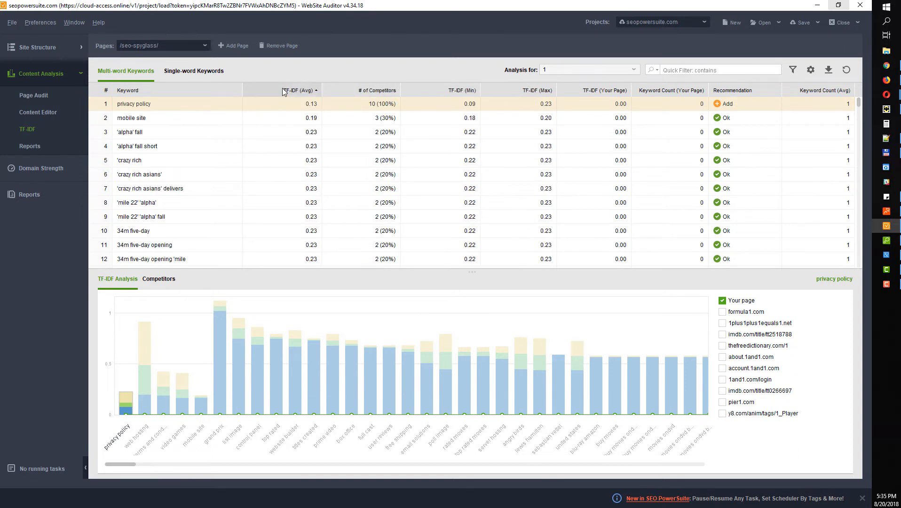
left_click(283, 89)
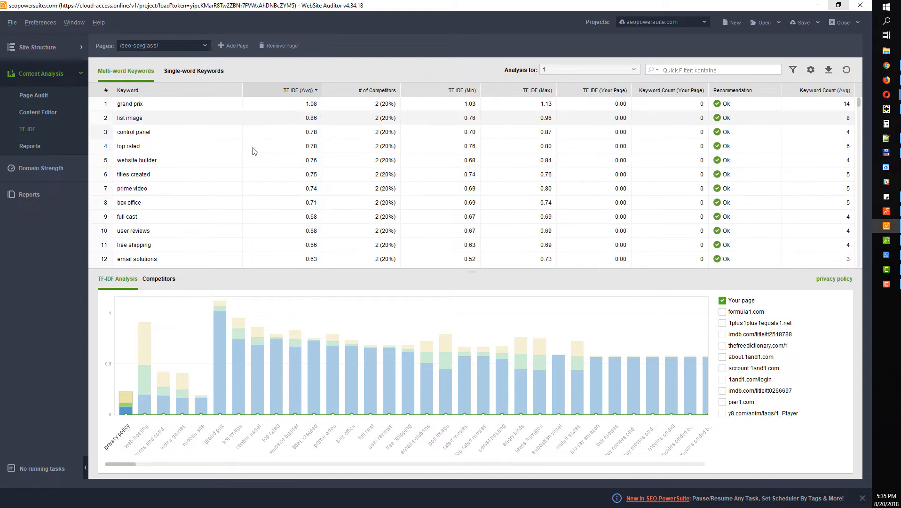
scroll(139, 186, "down", 1)
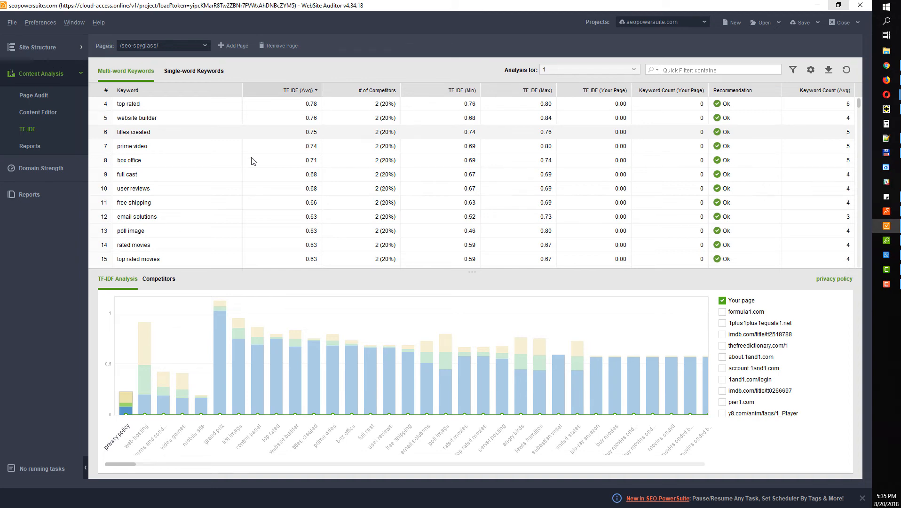
left_click(30, 196)
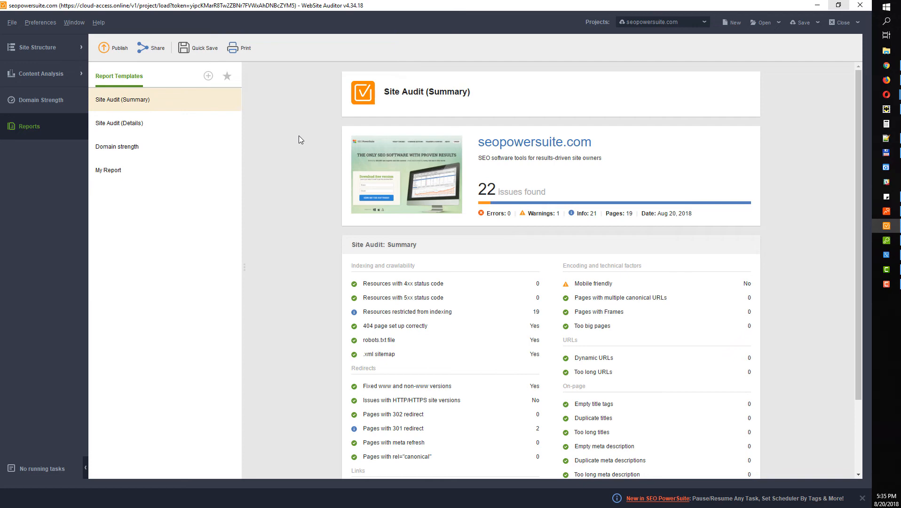
Minimize WebSite Auditor and Rank Tracker to reach the desktop
left_click(818, 6)
left_click(817, 6)
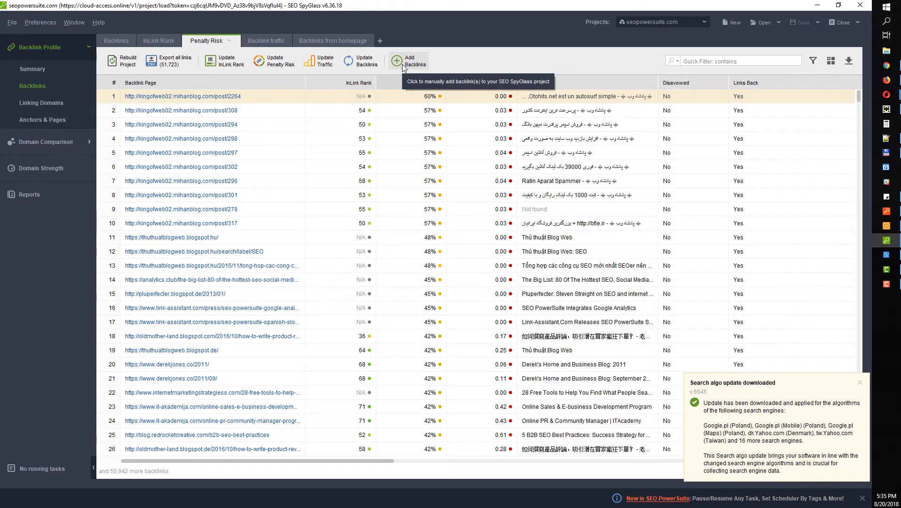
Start a new backlink project for seopowersuite.com price.html, step through the wizard, then cancel it
left_click(732, 22)
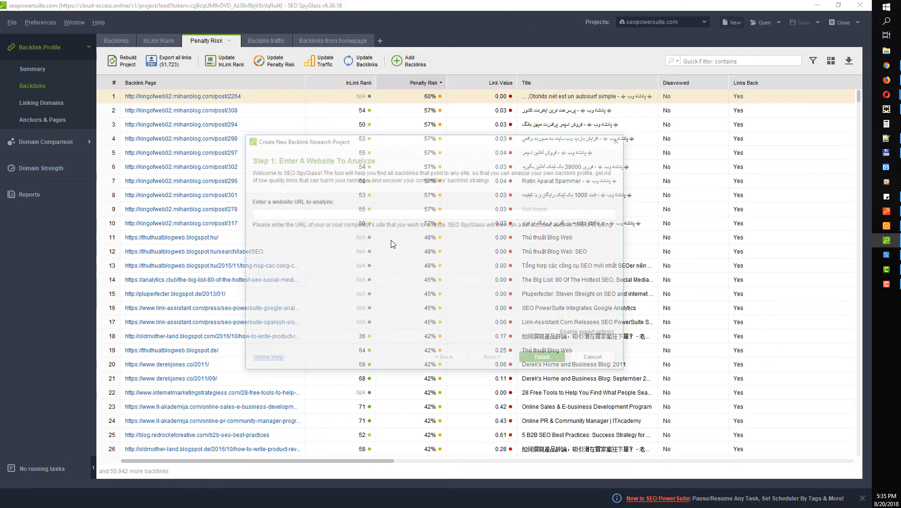
type("s")
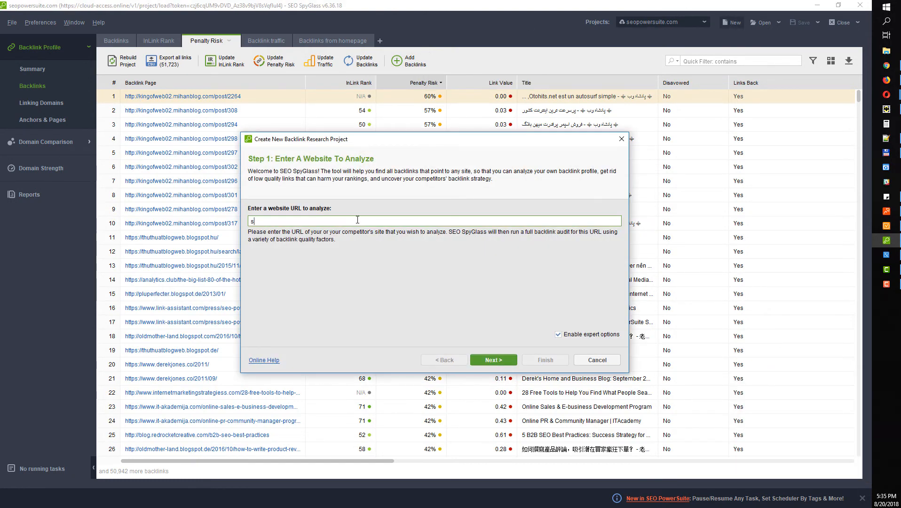
type("eopowersuite.com/price.html")
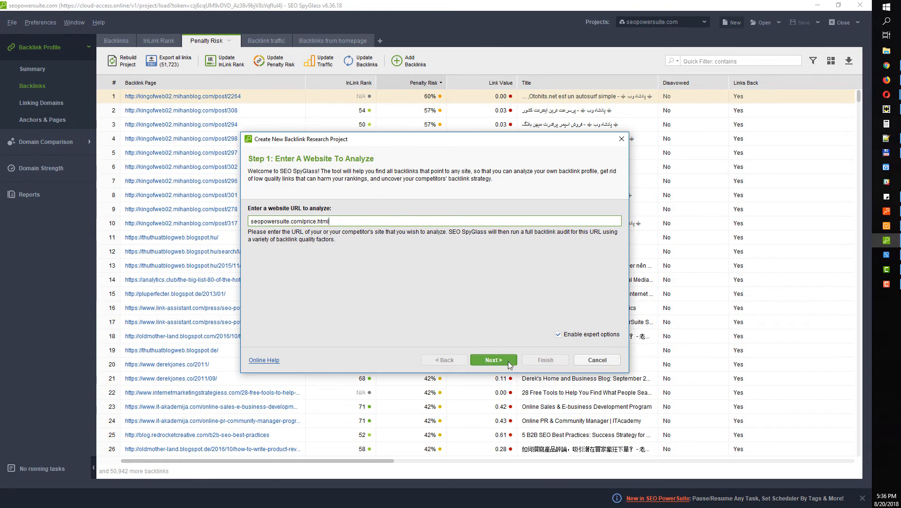
left_click(507, 362)
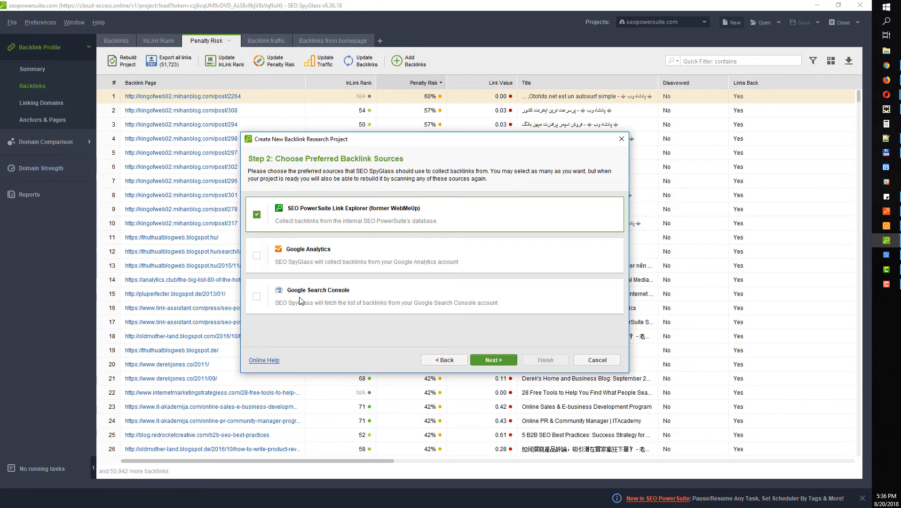
left_click(491, 358)
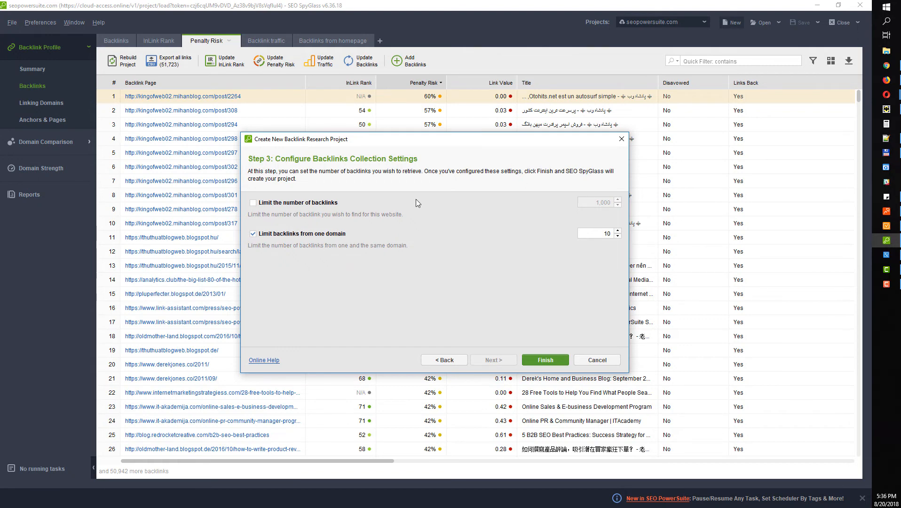
left_click(621, 140)
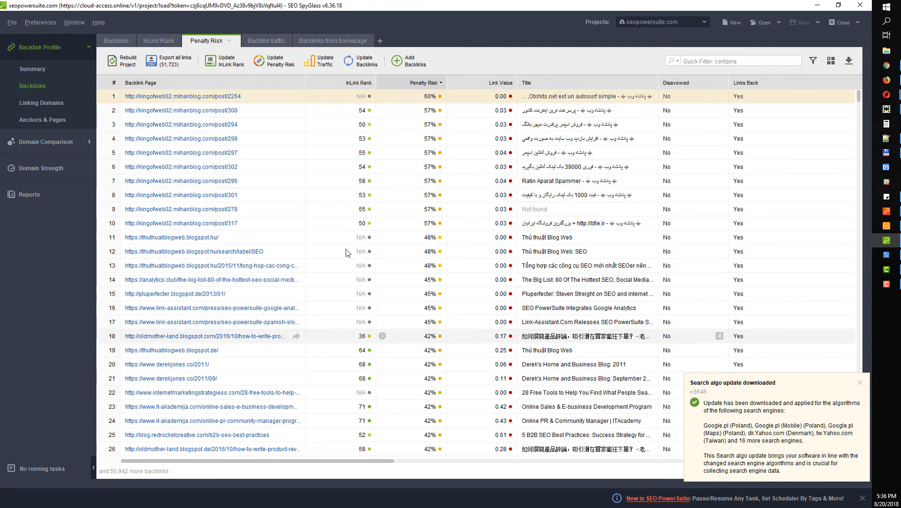
scroll(210, 342, "down", 11)
scroll(210, 342, "up", 11)
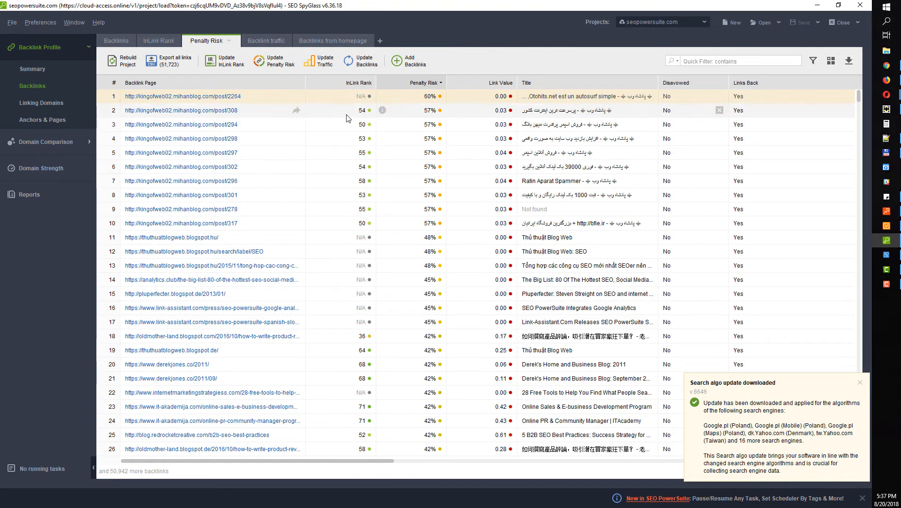
left_click(348, 84)
left_click(349, 84)
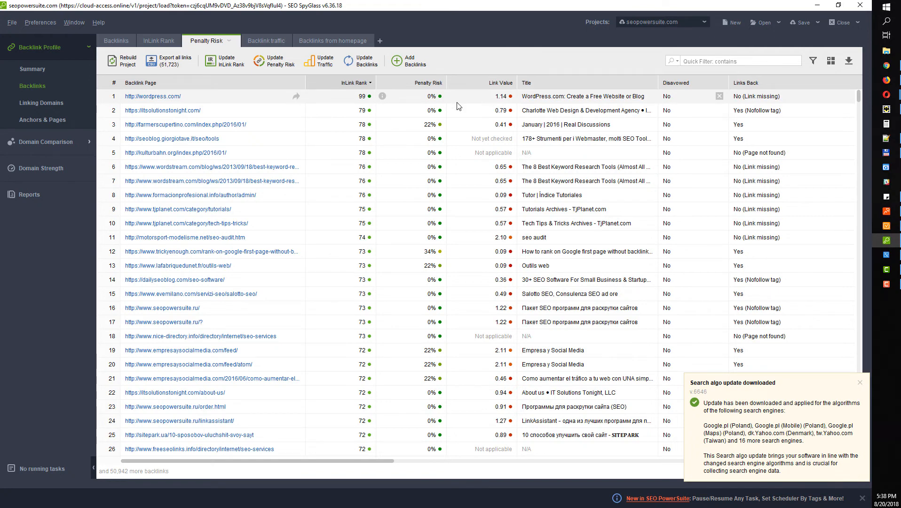
left_click(426, 83)
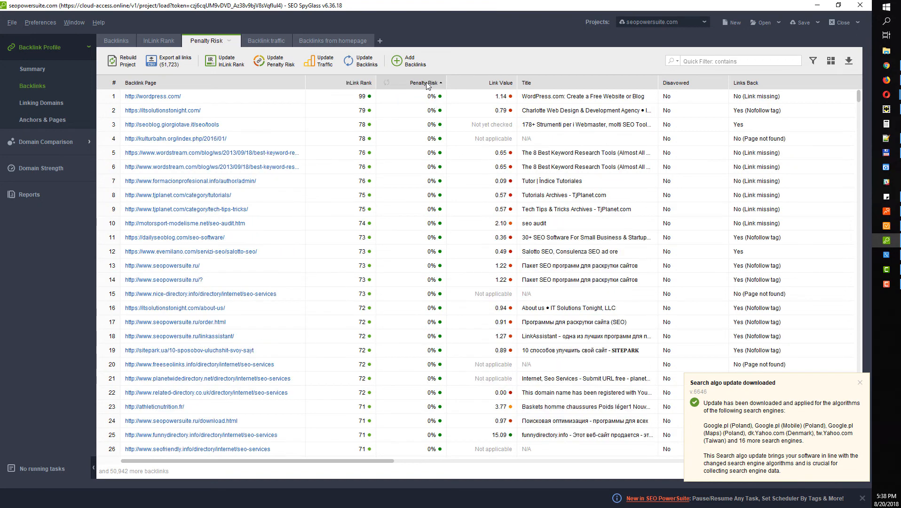
left_click(426, 84)
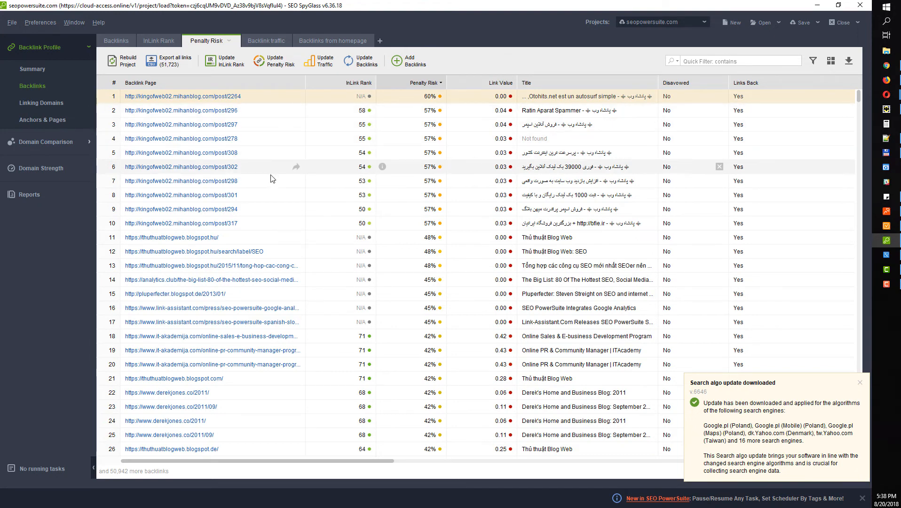
Disavow the fifteen backlinks in rows 6–20 using Backlink mode
left_click_drag(271, 173, 296, 365)
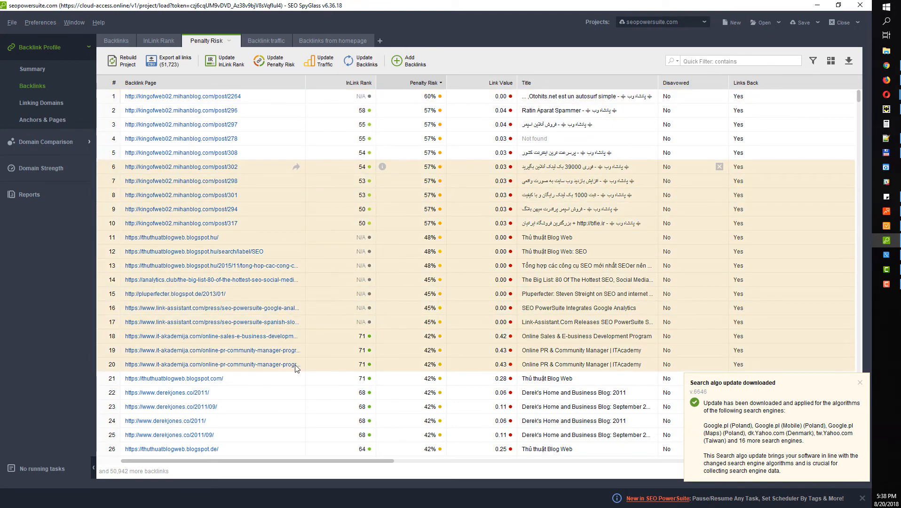
right_click(254, 202)
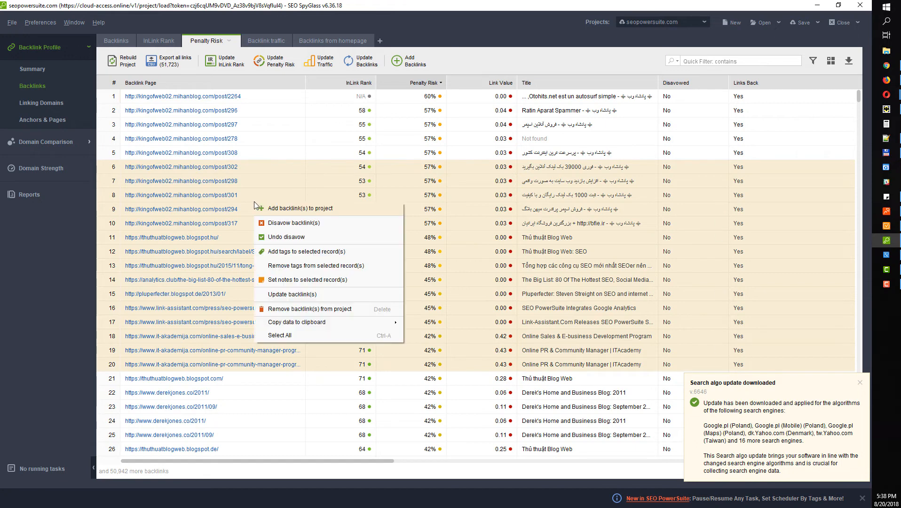
left_click(285, 226)
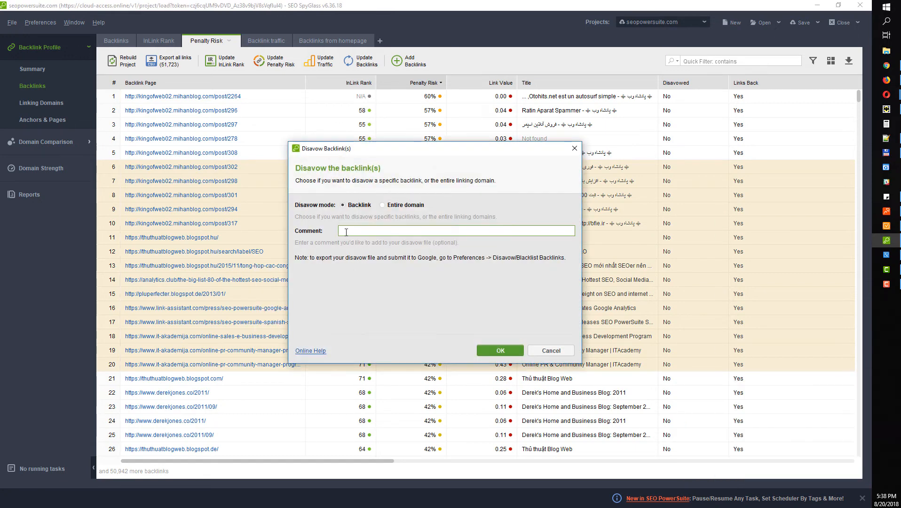
left_click(501, 350)
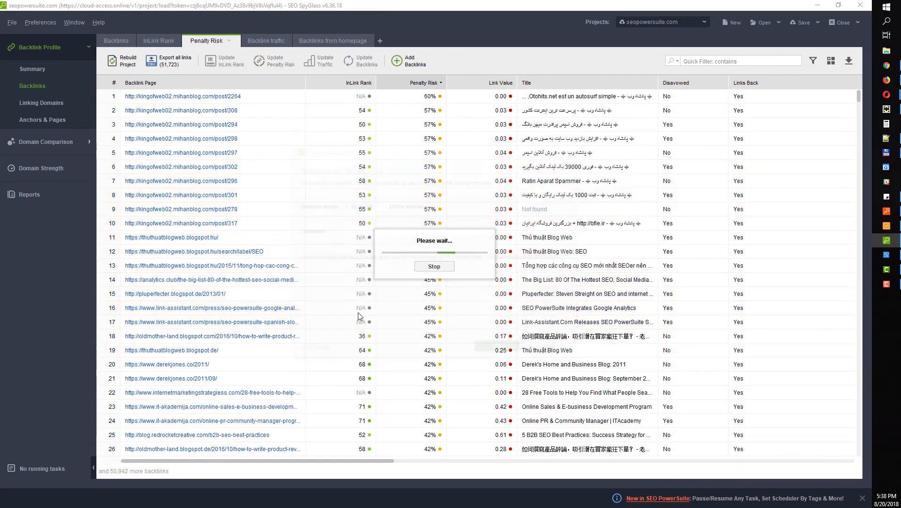
left_click(47, 21)
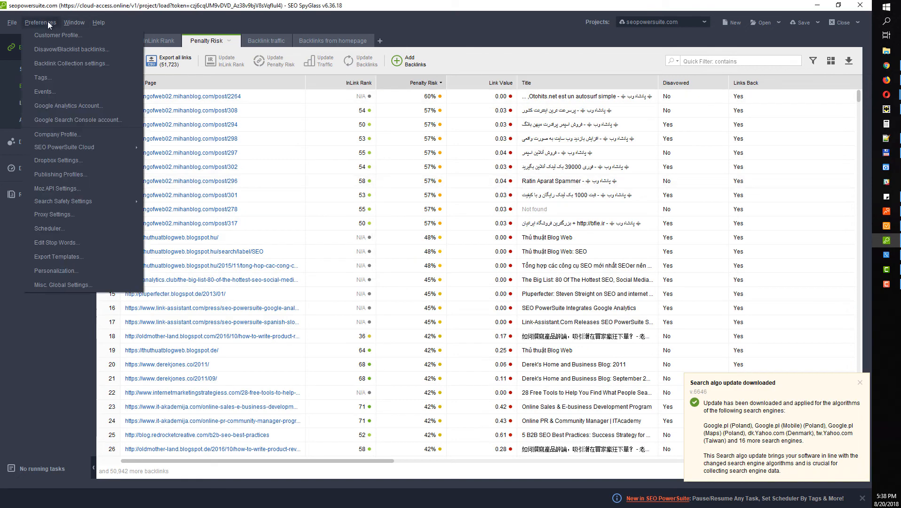
In Disavow/Blacklist backlinks preferences, widen the URL column and start, then cancel, a disavow export
left_click(50, 47)
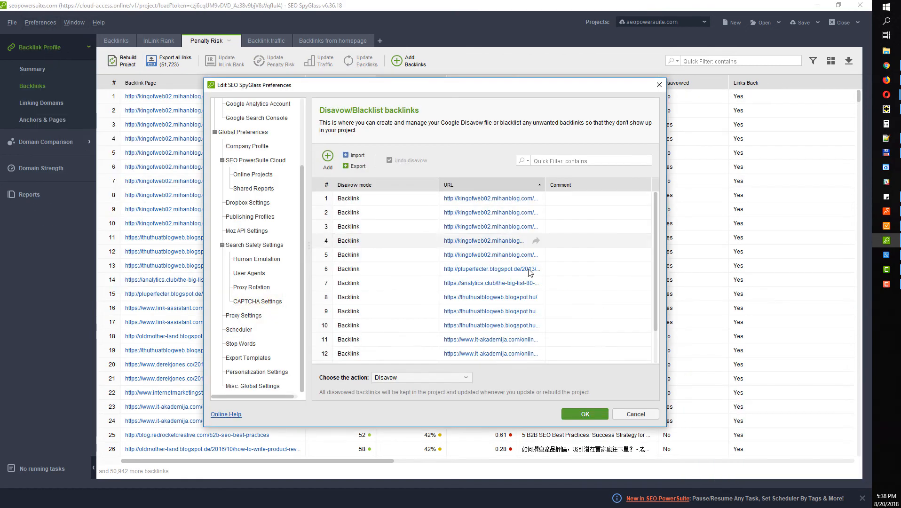
scroll(536, 264, "up", 1)
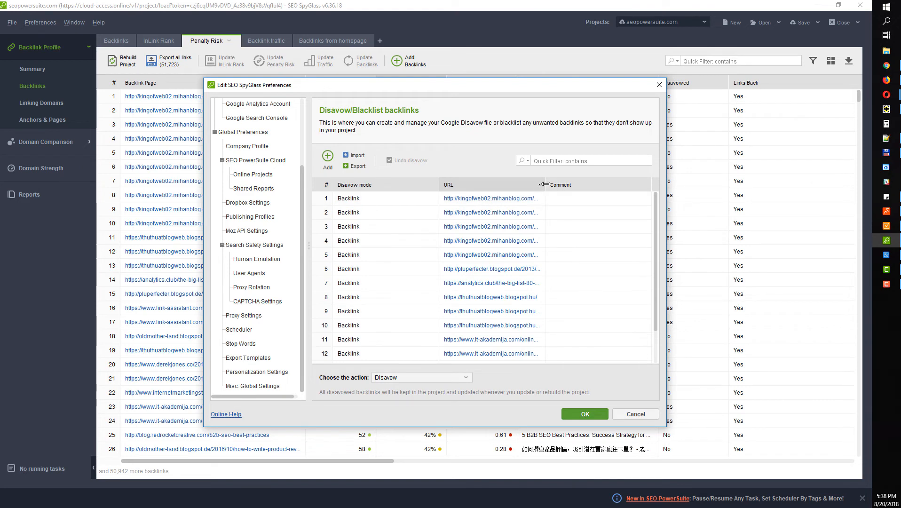
left_click_drag(545, 185, 568, 184)
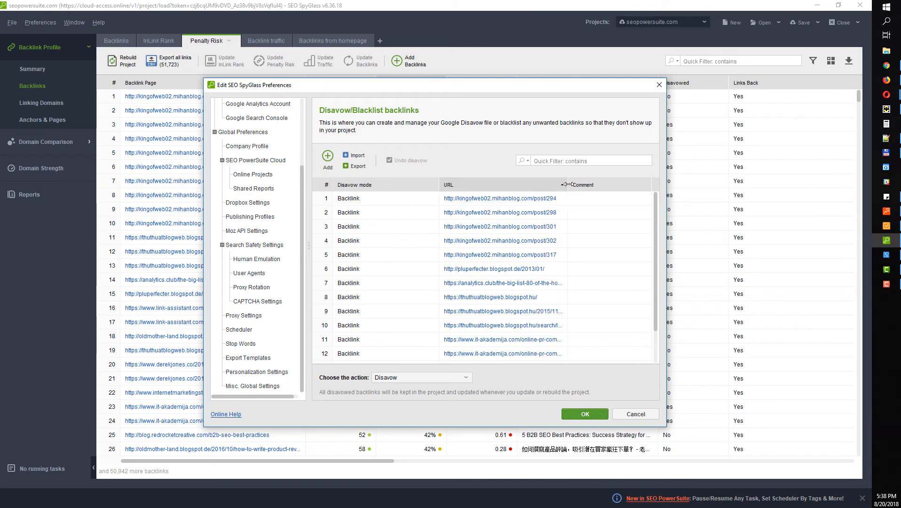
left_click(354, 167)
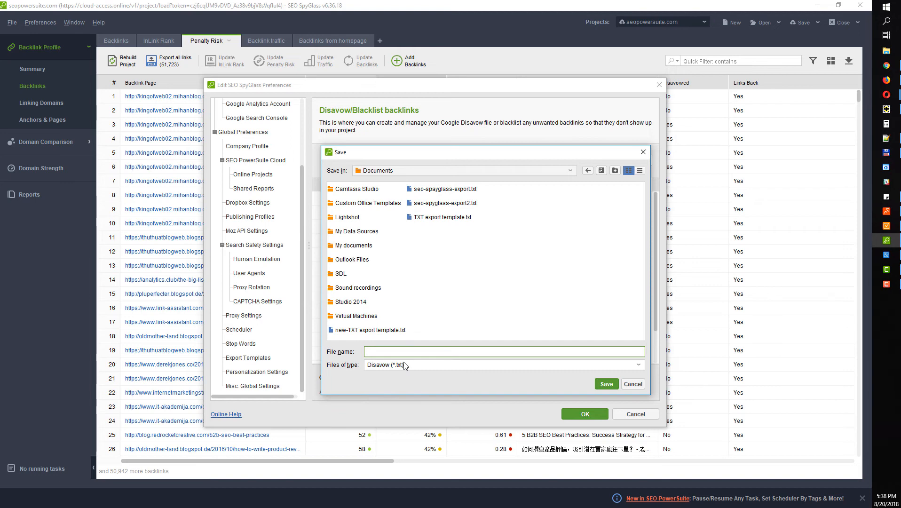
left_click(644, 152)
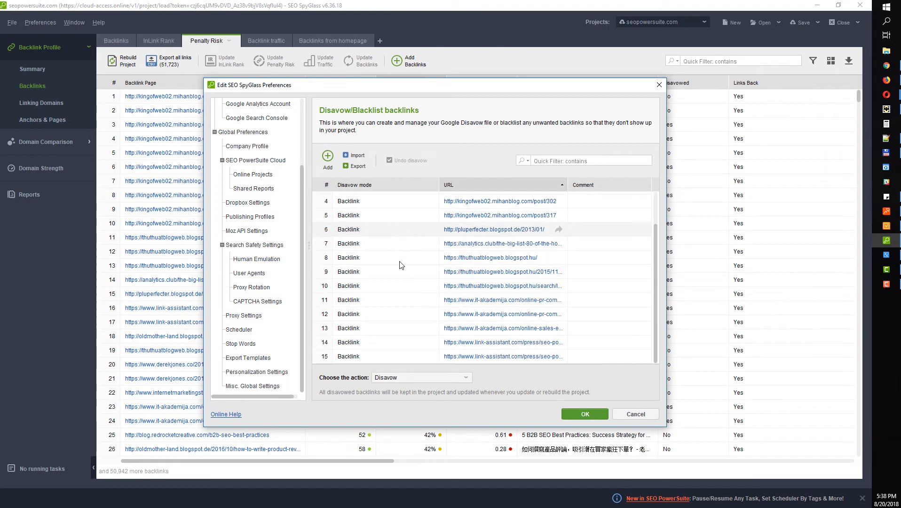
Select all disavow entries, undo their disavowal, confirm, and apply the preferences
scroll(402, 245, "up", 2)
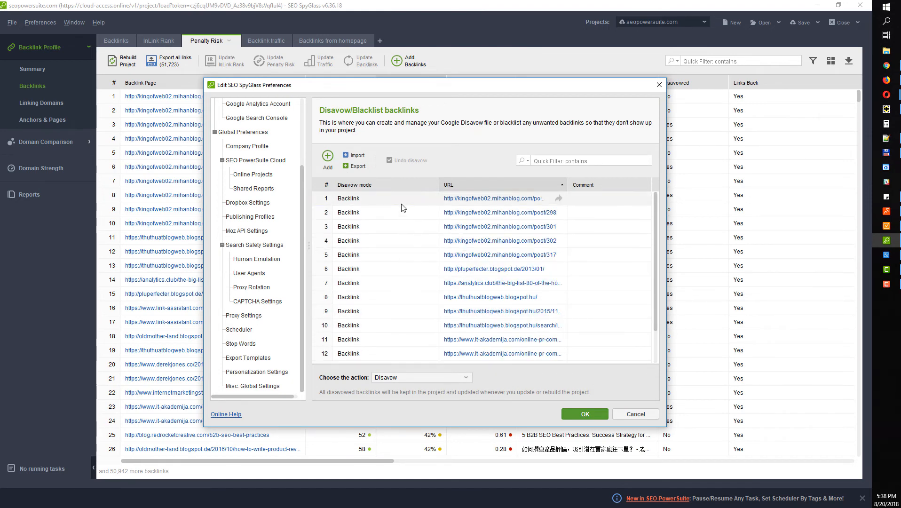
left_click(402, 204)
key("ctrl+a")
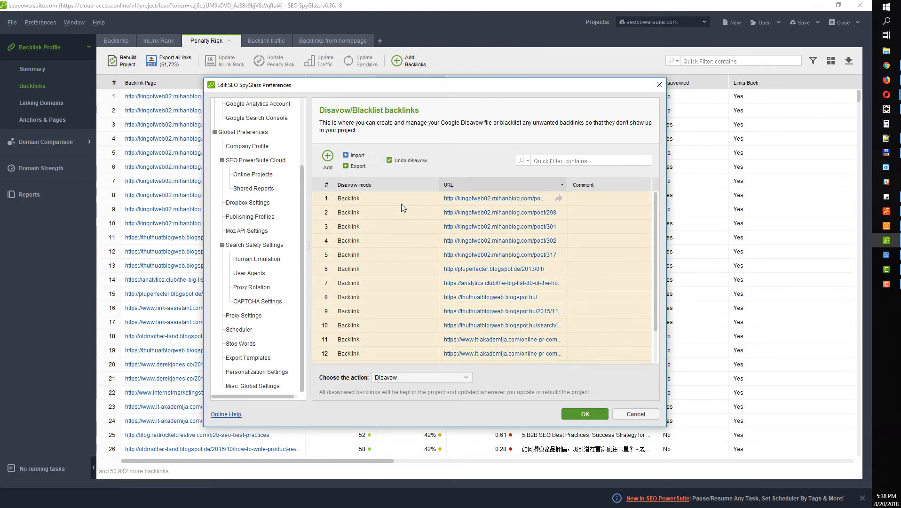
left_click(403, 162)
left_click(465, 288)
left_click(584, 414)
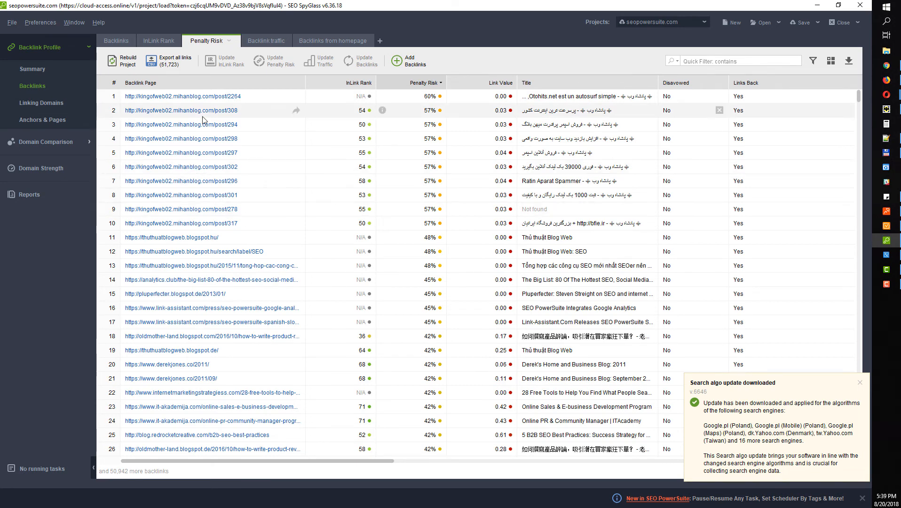
Browse the backlink Summary charts, then switch to the Anchors & Pages anchor text list
left_click(45, 68)
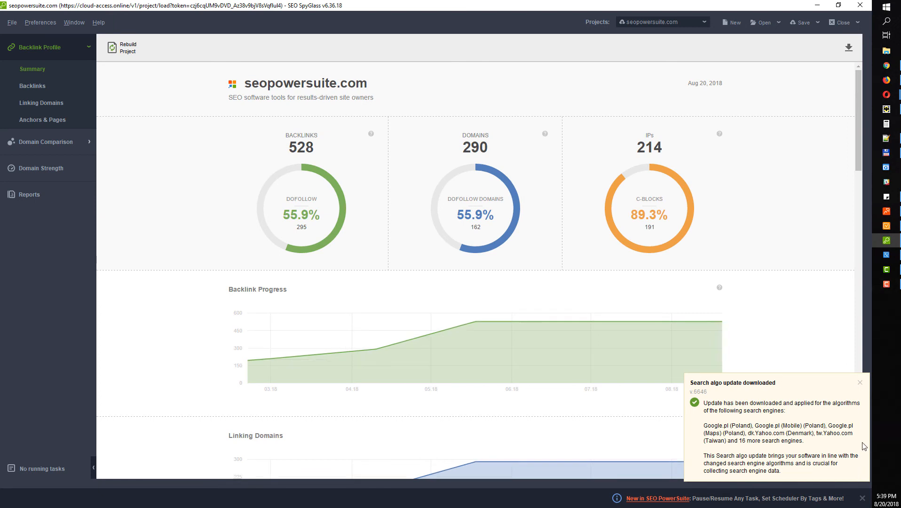
left_click(860, 383)
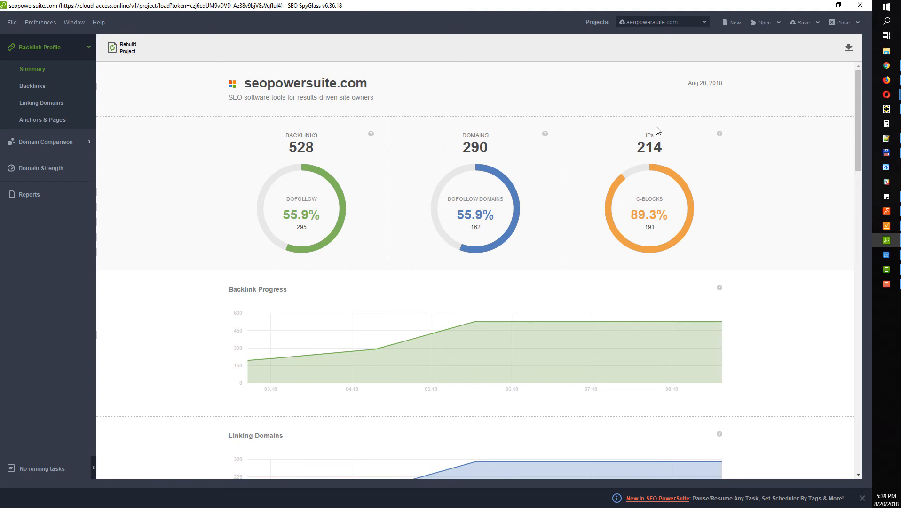
scroll(470, 230, "down", 3)
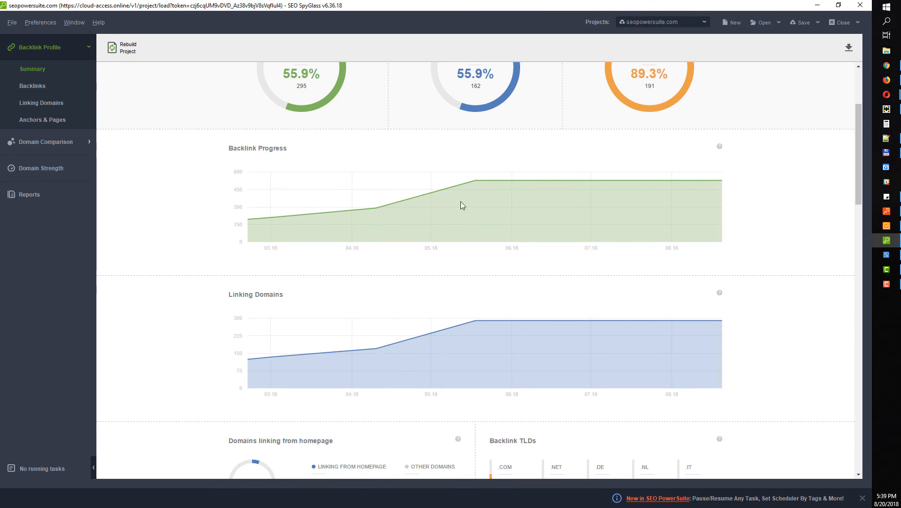
scroll(342, 309, "down", 10)
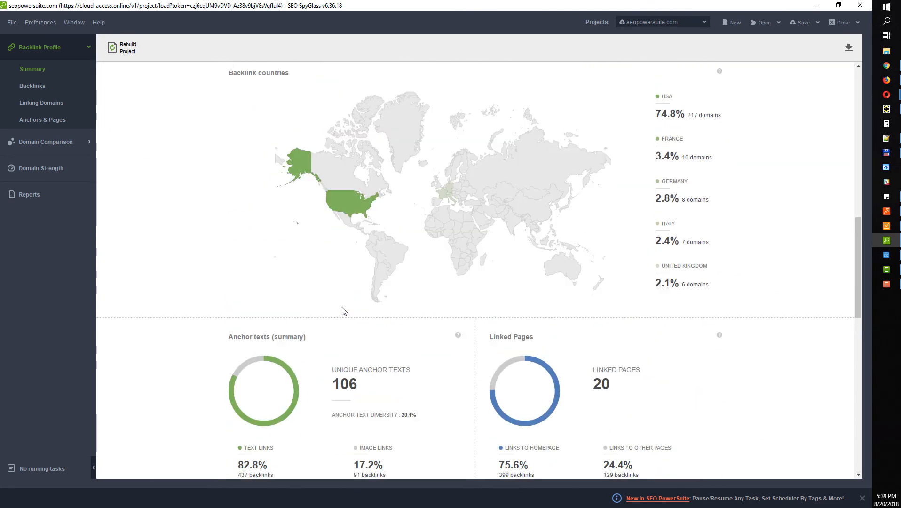
scroll(343, 311, "up", 2)
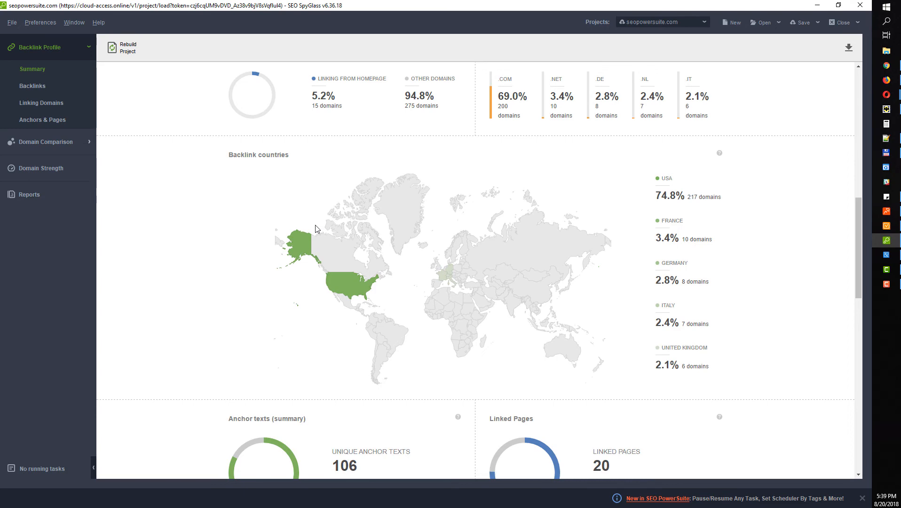
scroll(455, 354, "up", 8)
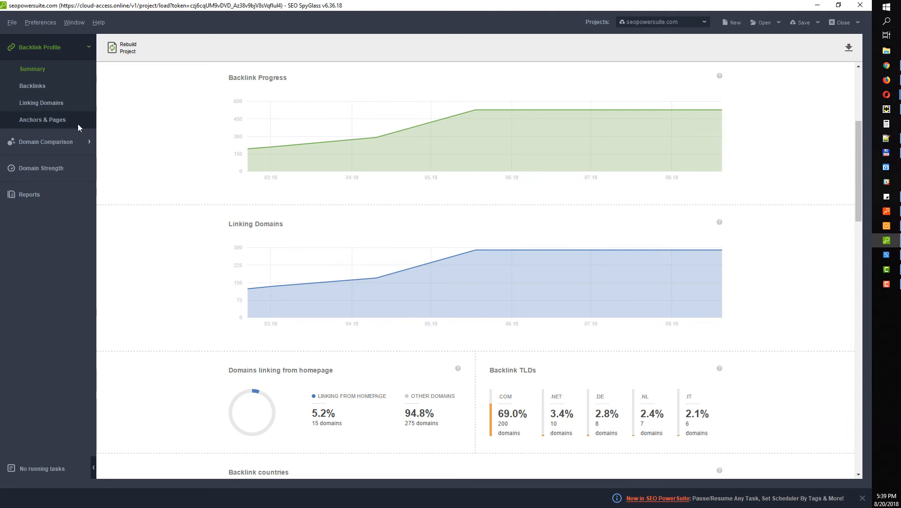
left_click(62, 120)
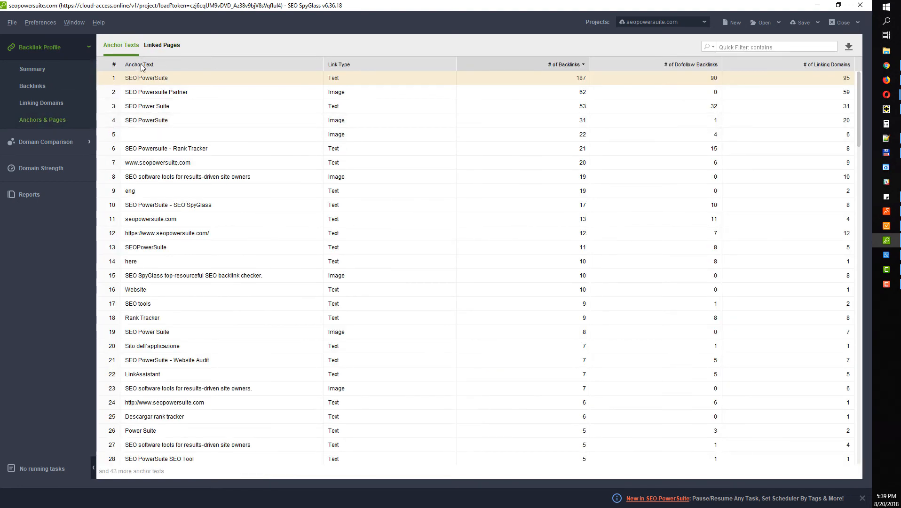
Sort anchor texts alphabetically and open the Domain Comparison summary
left_click(154, 64)
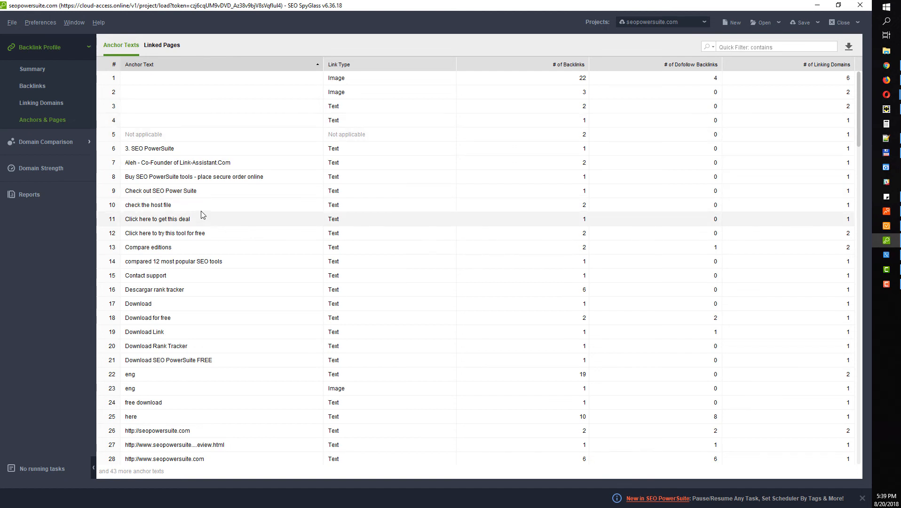
left_click(60, 141)
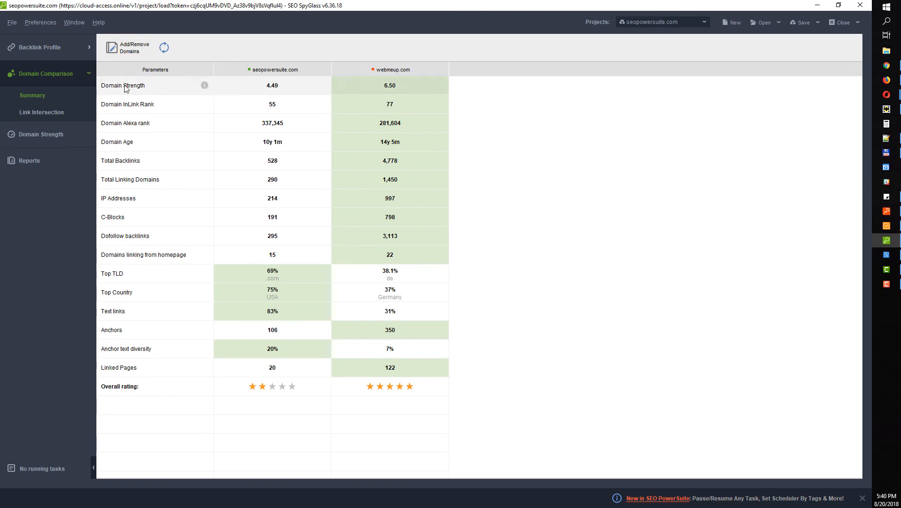
Add link-assistant.com as a comparison domain, then open the Backlink Details report
left_click(126, 47)
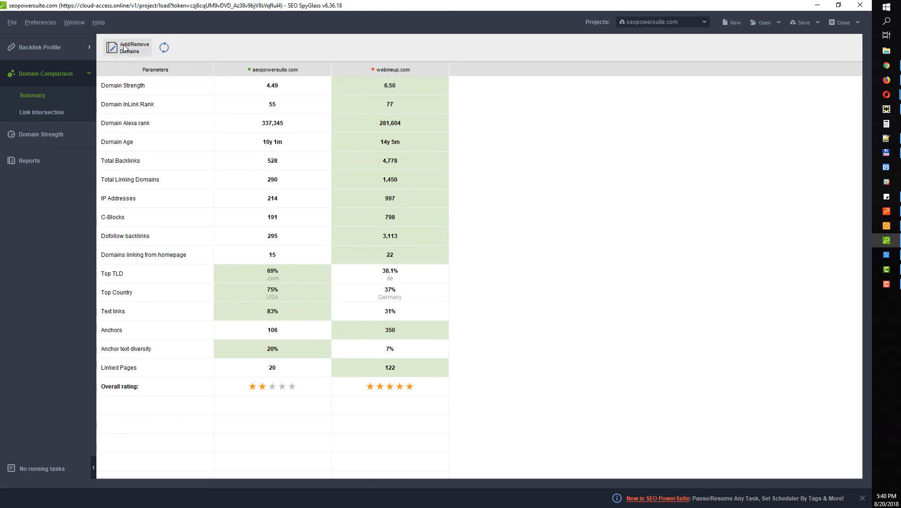
left_click(306, 259)
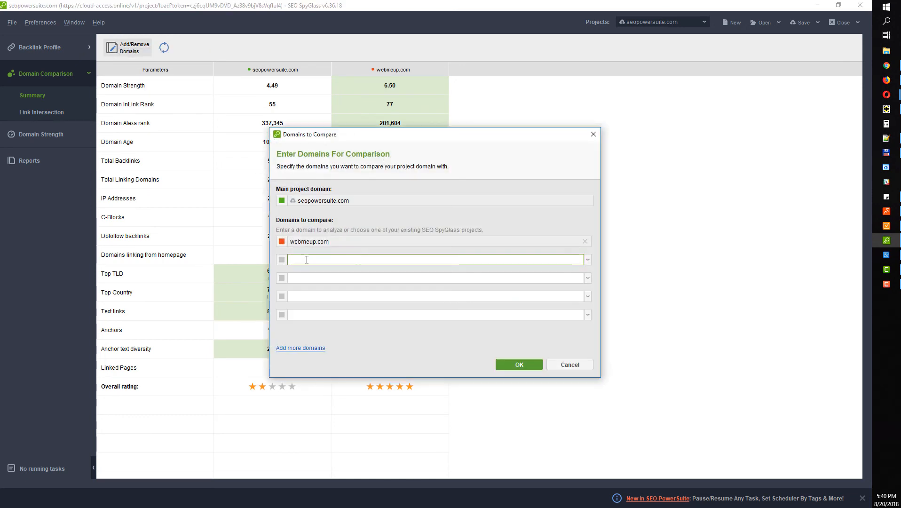
type("link-assistant.com")
left_click(519, 365)
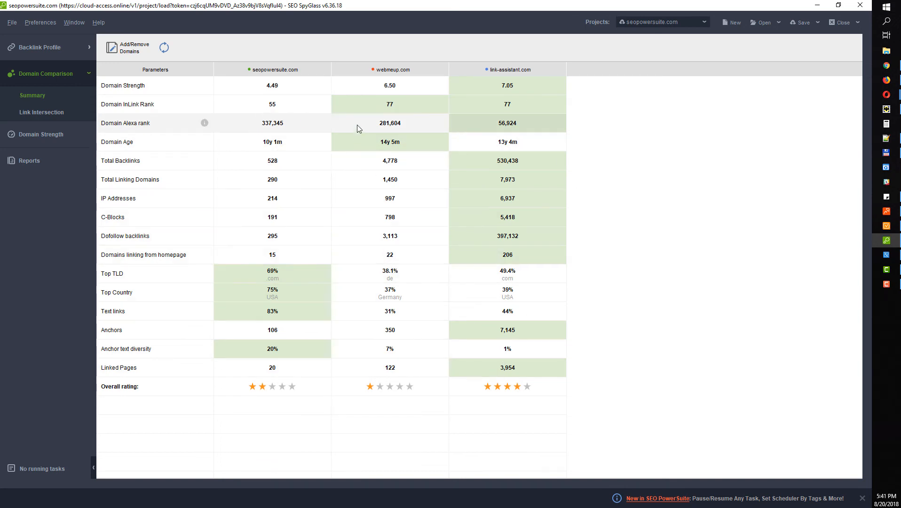
left_click(41, 157)
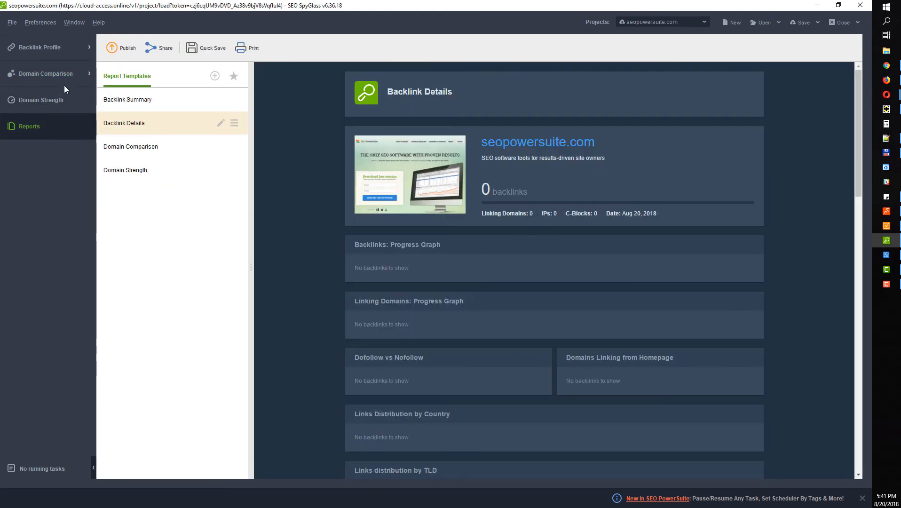
Glance at the Domain Strength summary and Reports in SEO SpyGlass, then minimize SEO SpyGlass
left_click(36, 100)
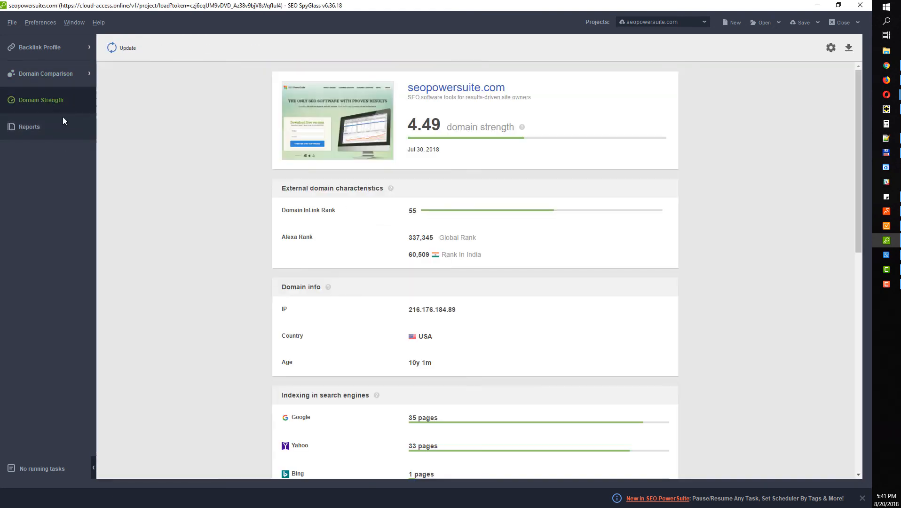
left_click(51, 123)
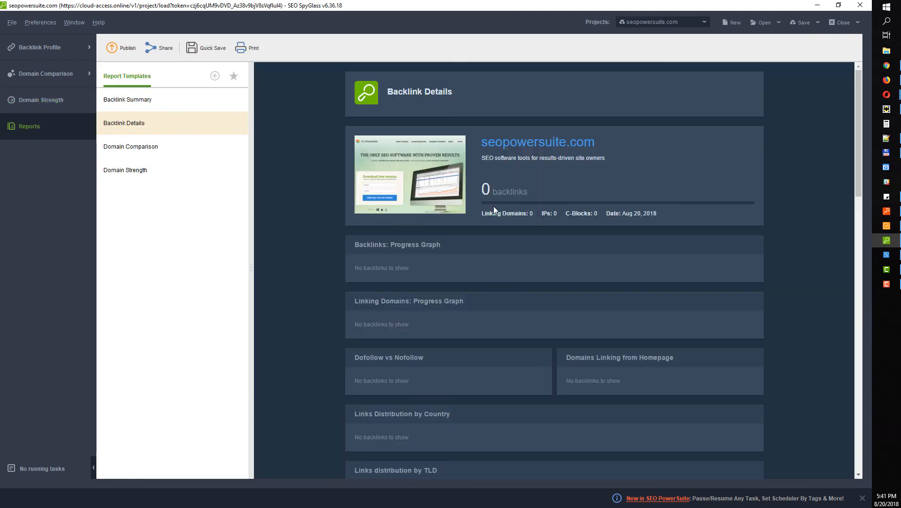
left_click(818, 5)
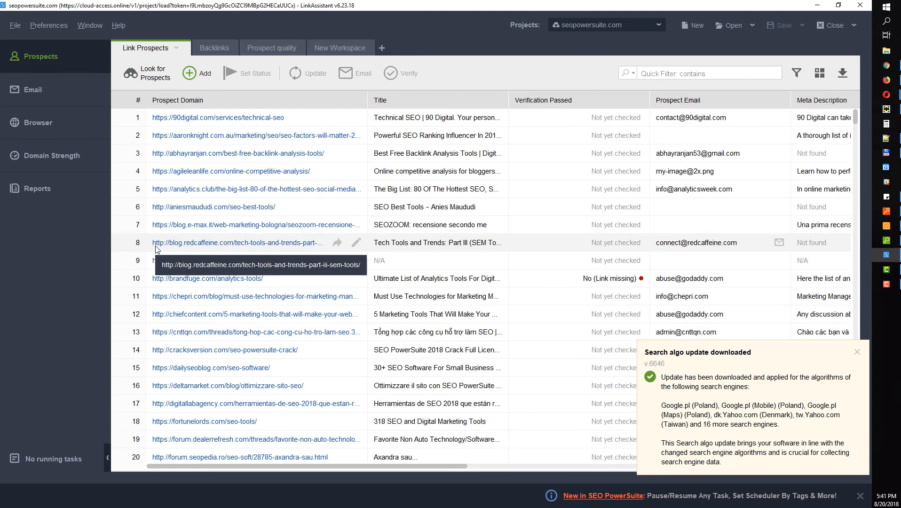
Create a new LinkAssistant project for the website seopowersuite.com
left_click(694, 25)
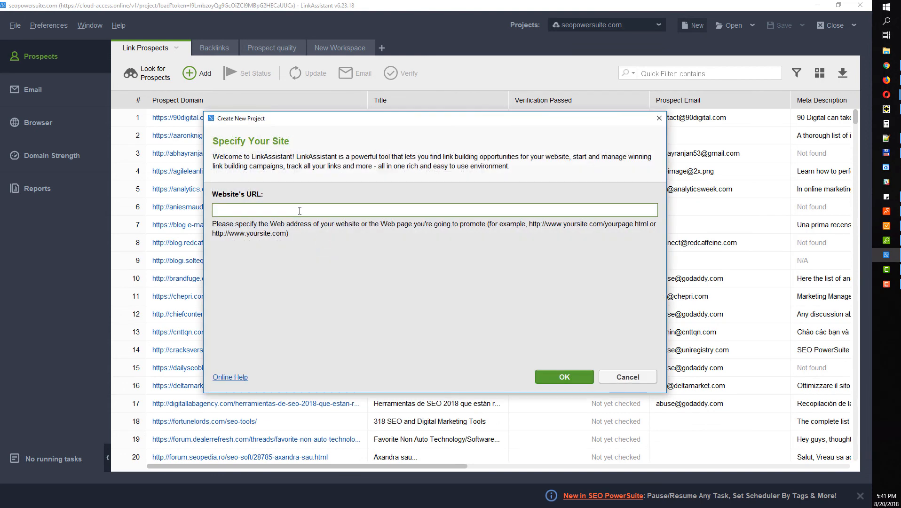
type("seopowersuite.com")
left_click(559, 380)
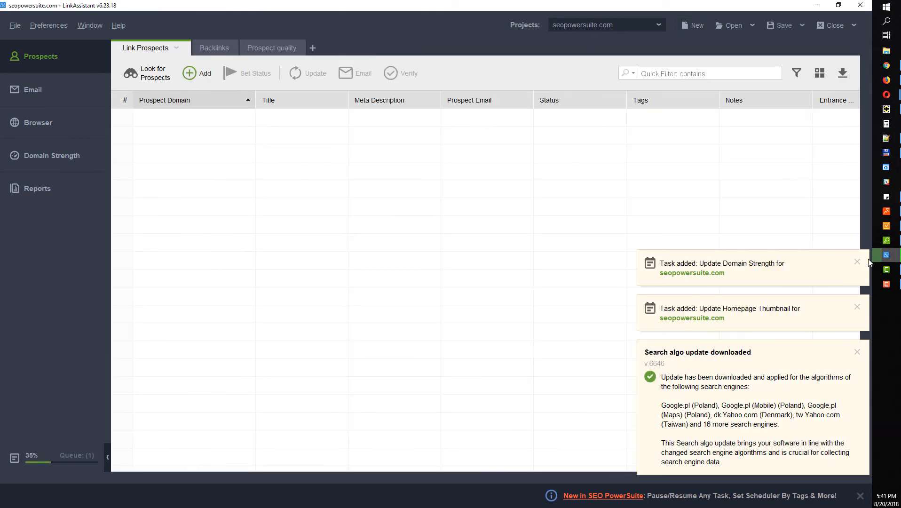
Dismiss the task-added and search algorithm update notifications
left_click(858, 262)
left_click(859, 309)
left_click(859, 353)
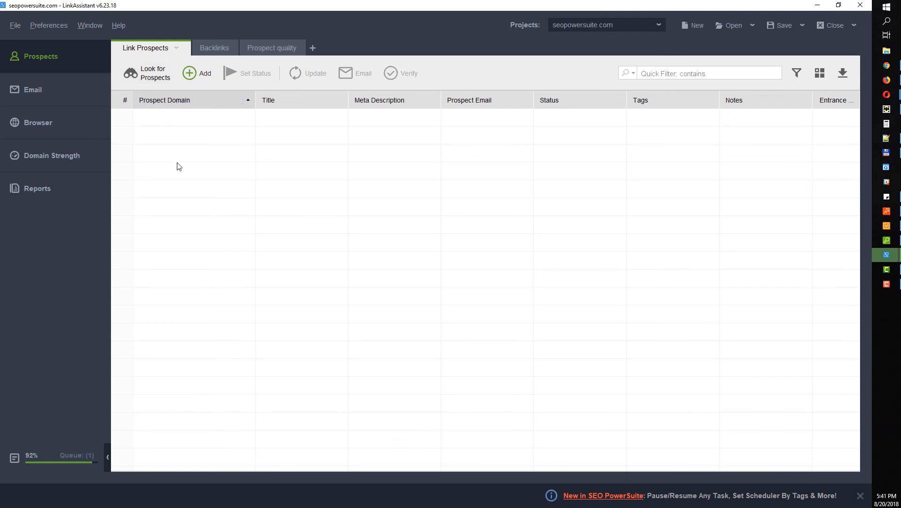
left_click(149, 73)
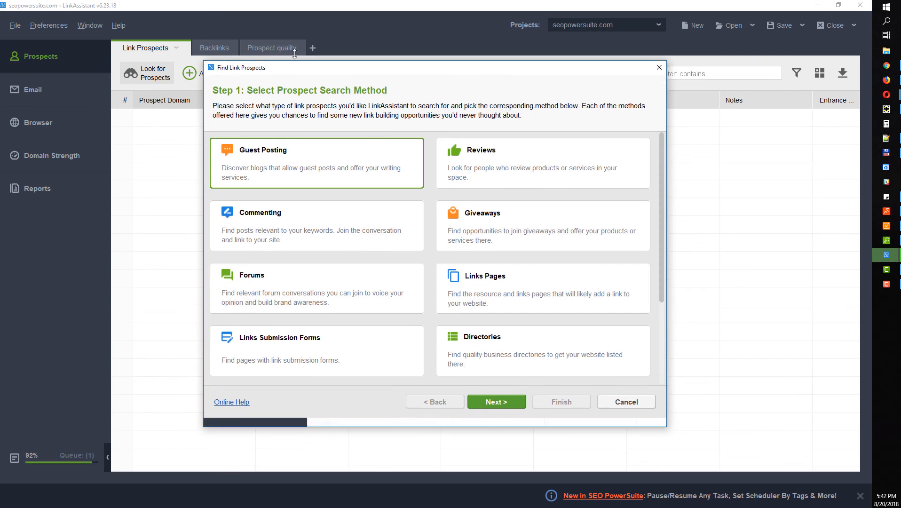
Compare the Reviews, Commenting, Competitor Backlinks and Your Backlinks prospect search methods
scroll(322, 279, "down", 3)
scroll(570, 289, "up", 3)
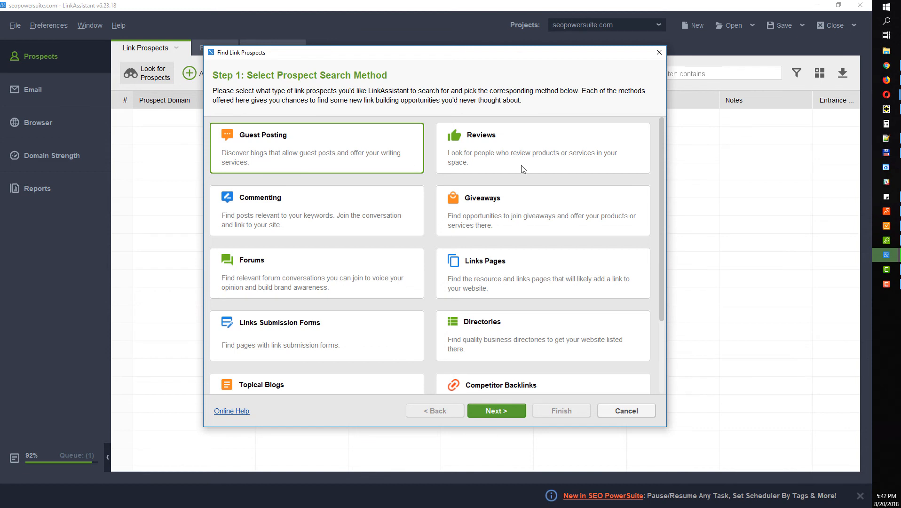
left_click(516, 152)
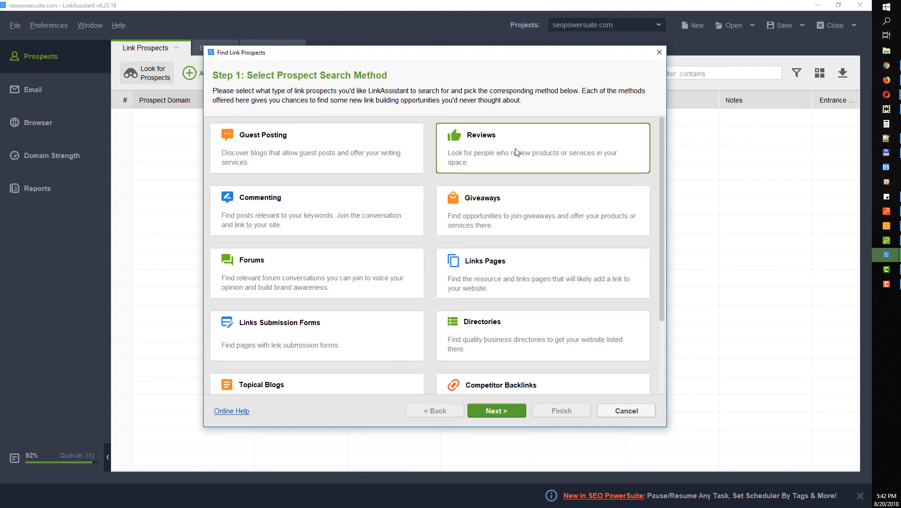
left_click(306, 217)
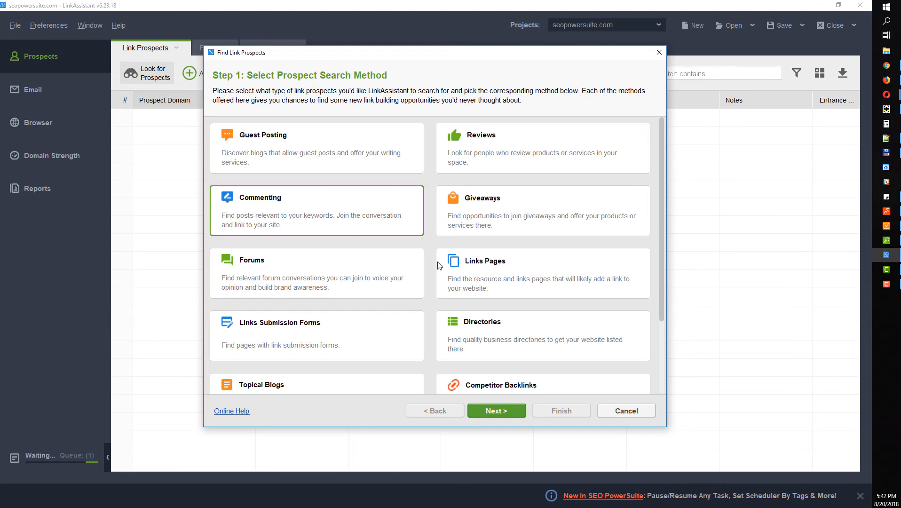
scroll(471, 270, "down", 3)
scroll(402, 265, "up", 3)
scroll(400, 264, "down", 3)
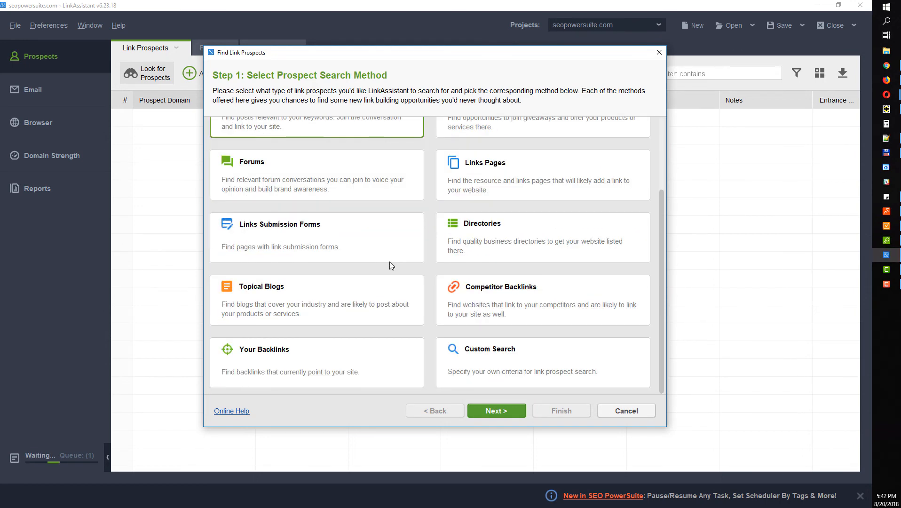
left_click(488, 301)
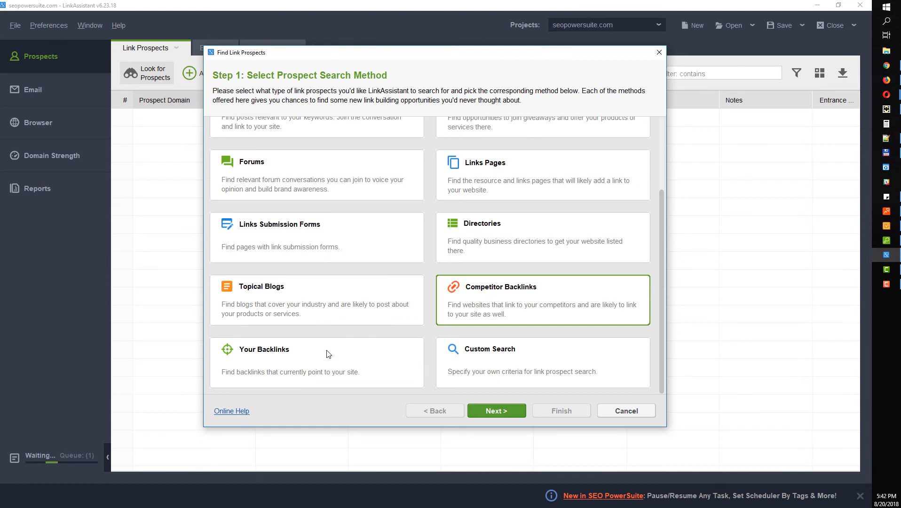
left_click(294, 361)
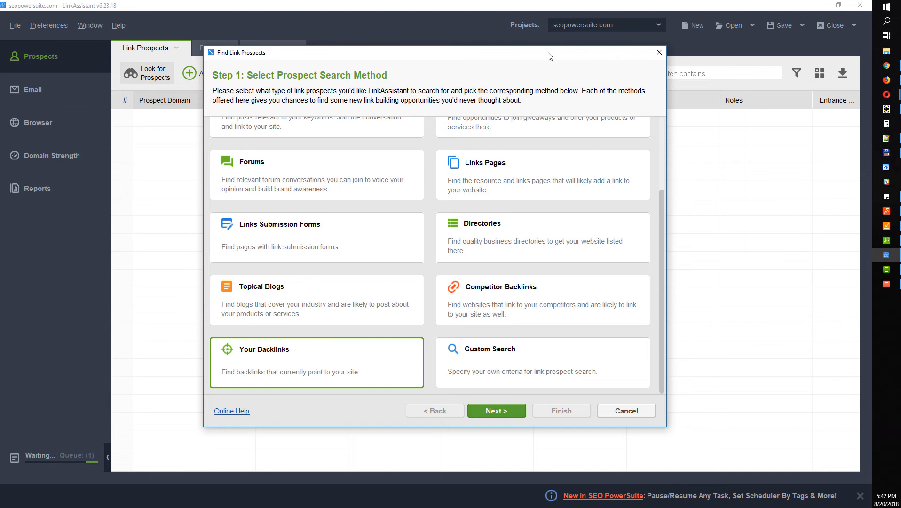
scroll(373, 246, "up", 3)
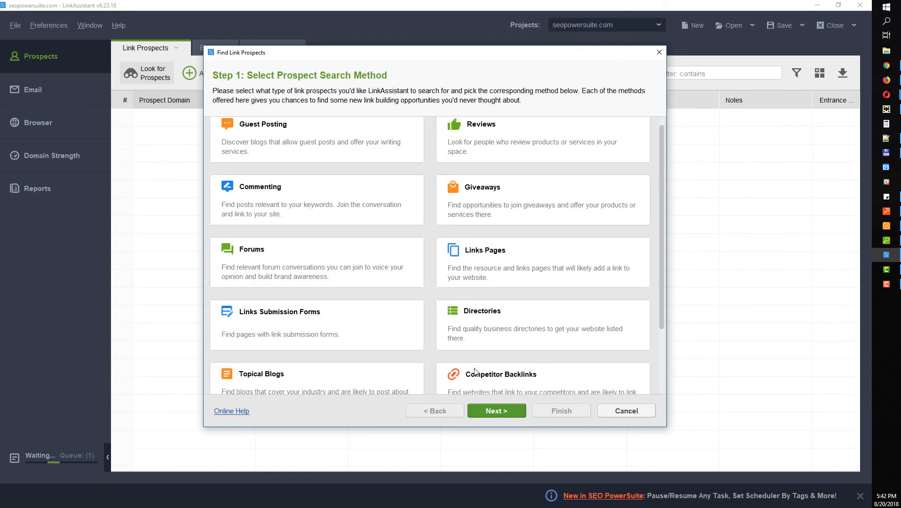
Choose Guest Posting as the search method and enter the keywords 'seo' and 'tool'
left_click(274, 144)
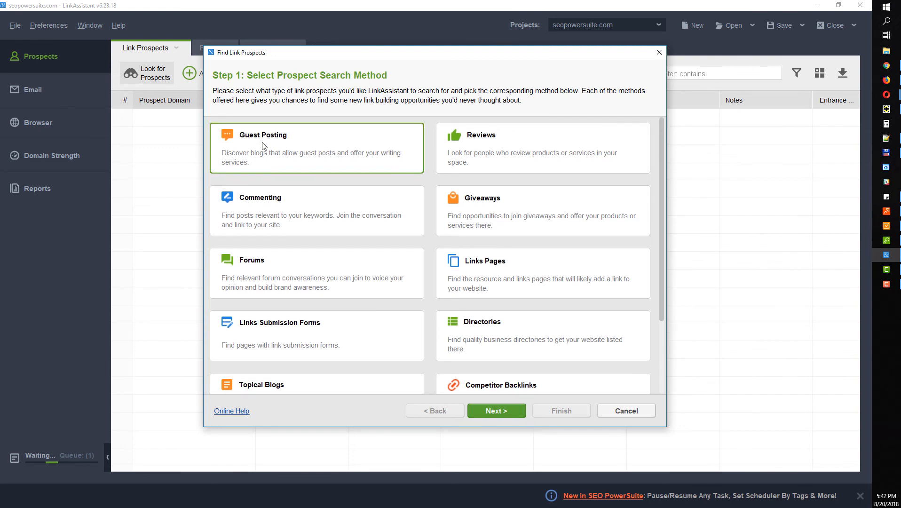
left_click(502, 410)
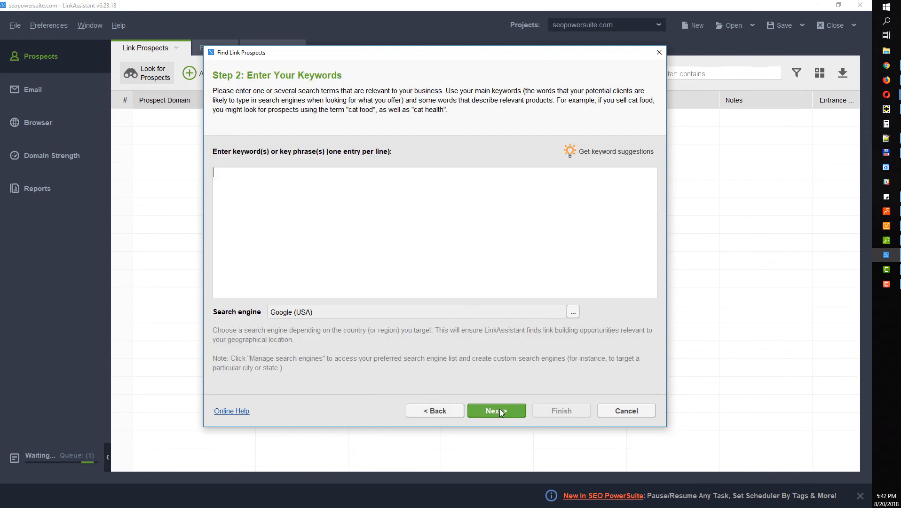
type("seo")
type("too")
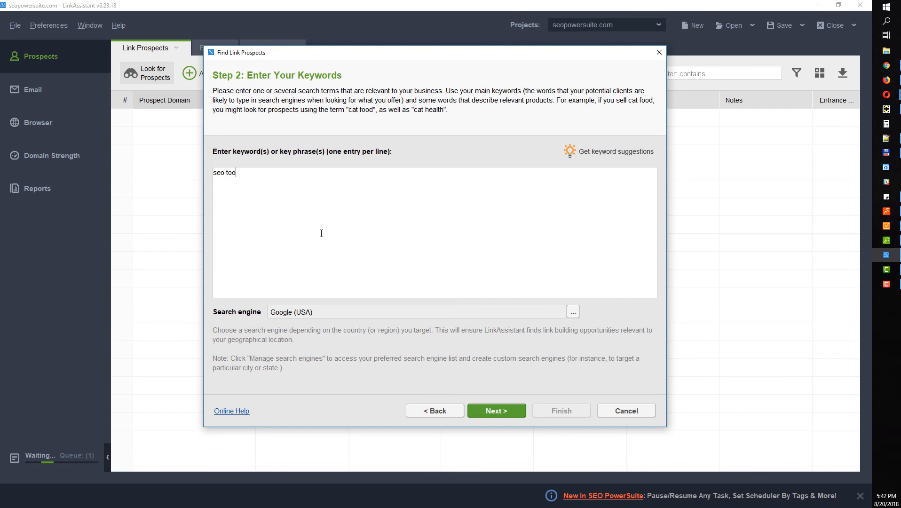
type("l")
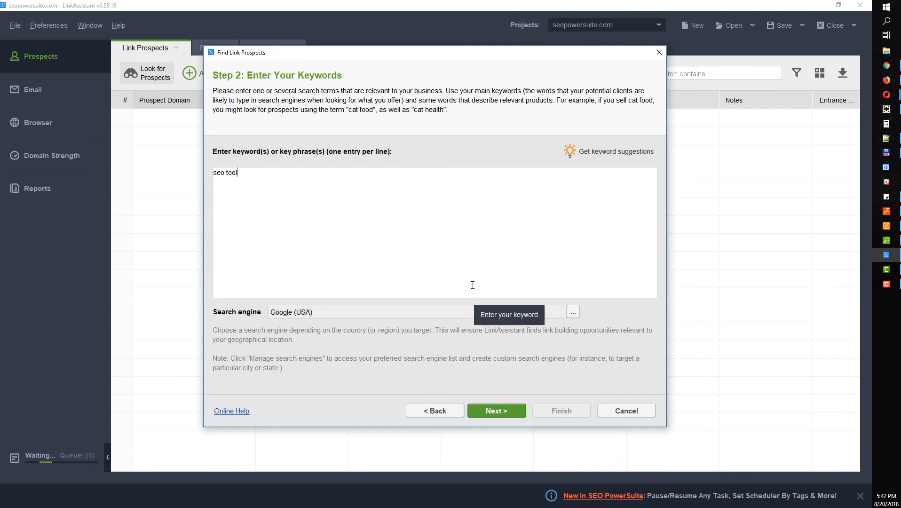
Cancel the prospect search and load the cloud seopowersuite.com project instead
left_click(659, 52)
left_click(613, 22)
left_click(604, 64)
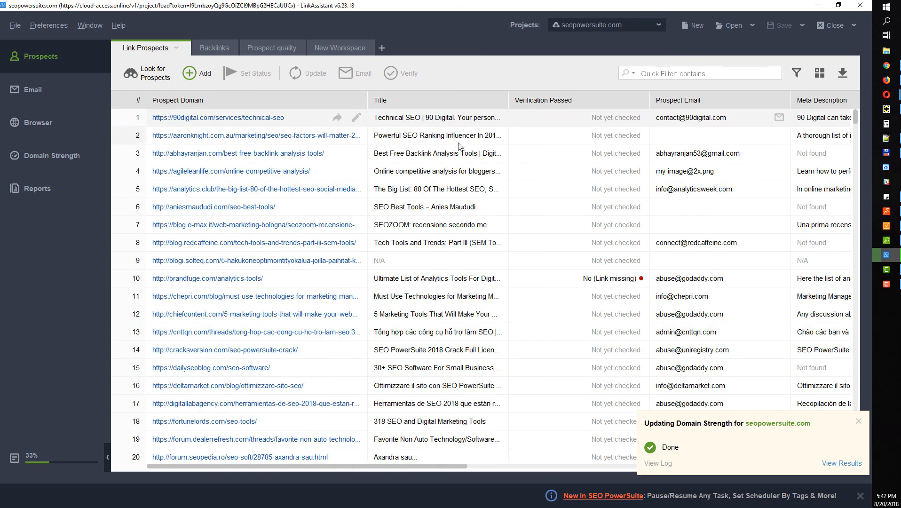
Scroll the prospects table, narrow the Prospect Domain column, and switch to the Backlinks list
scroll(317, 262, "down", 20)
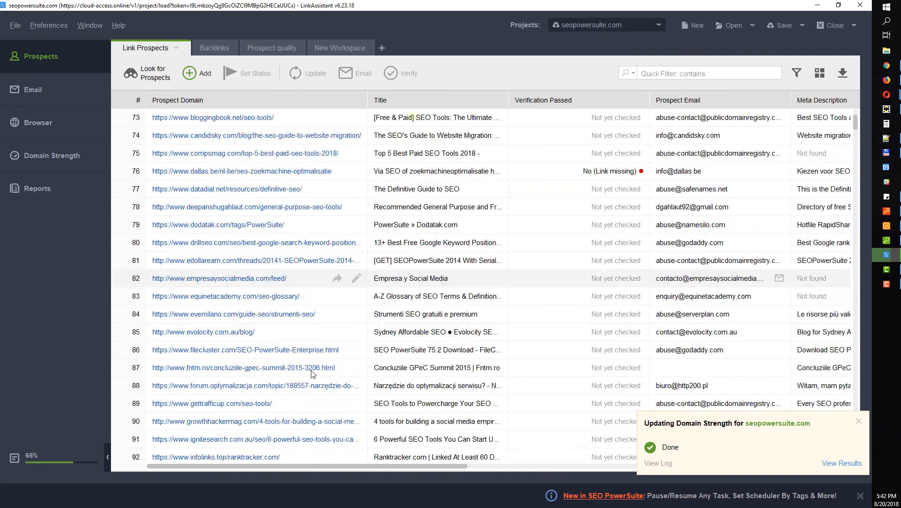
scroll(289, 372, "up", 18)
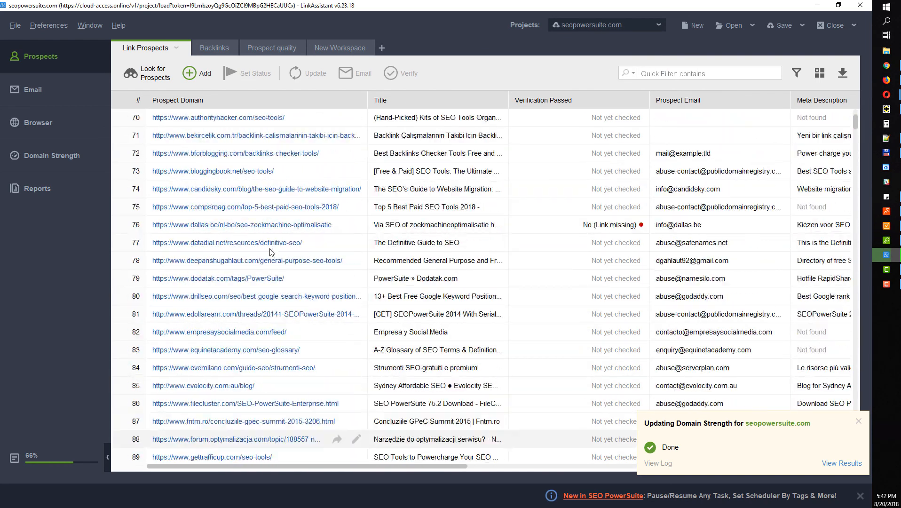
scroll(293, 187, "up", 15)
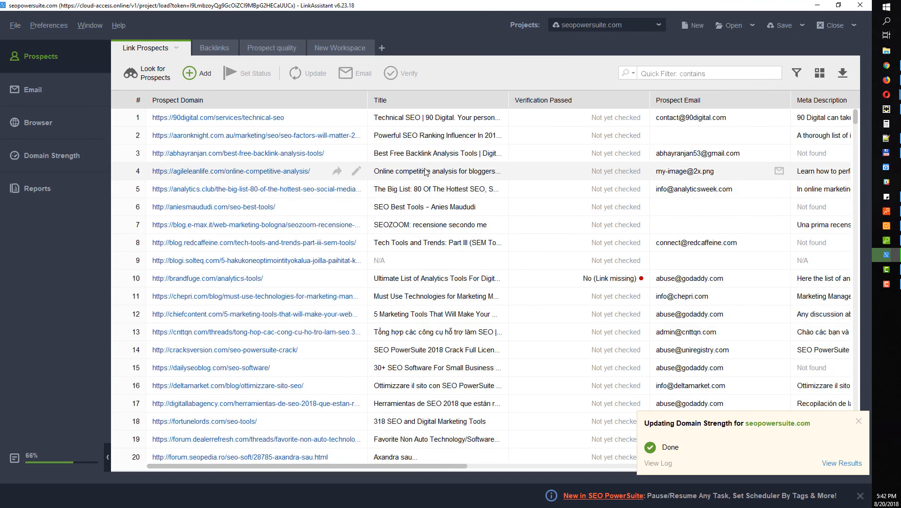
left_click_drag(368, 97, 342, 100)
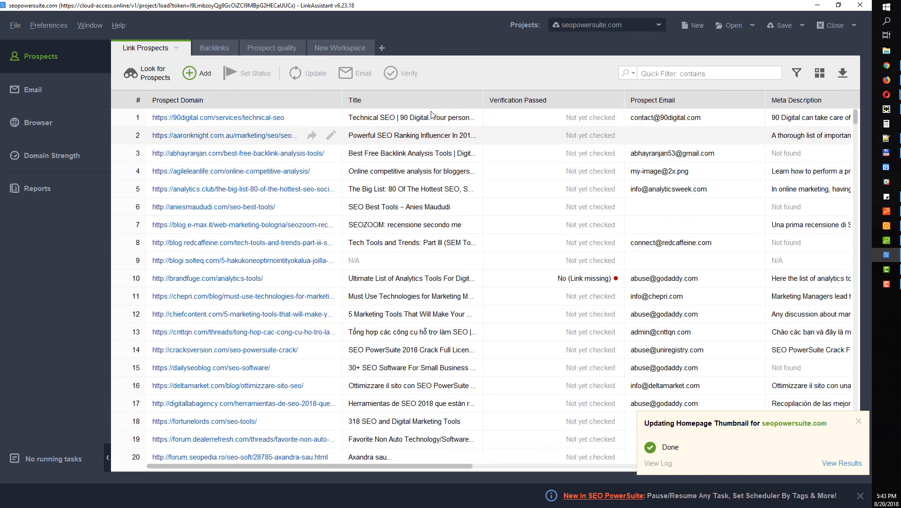
left_click(212, 47)
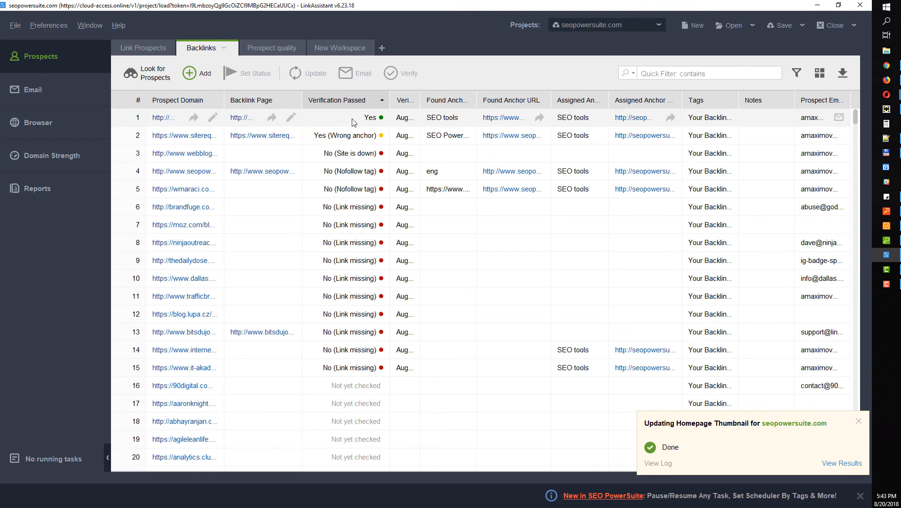
Add InLink Rank (Prospect) and Domain InLink Rank (Prospect) columns, then return to Link Prospects
left_click_drag(420, 95, 512, 95)
left_click(819, 75)
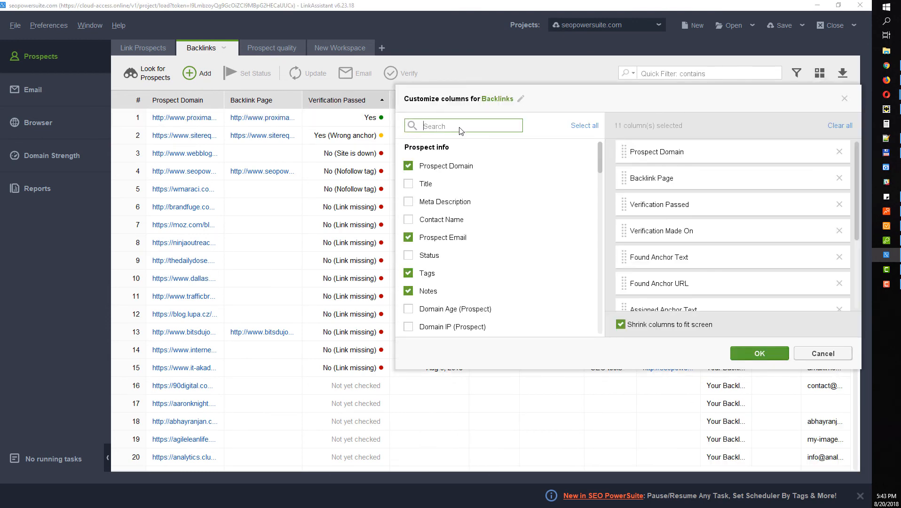
left_click(460, 126)
type("inli")
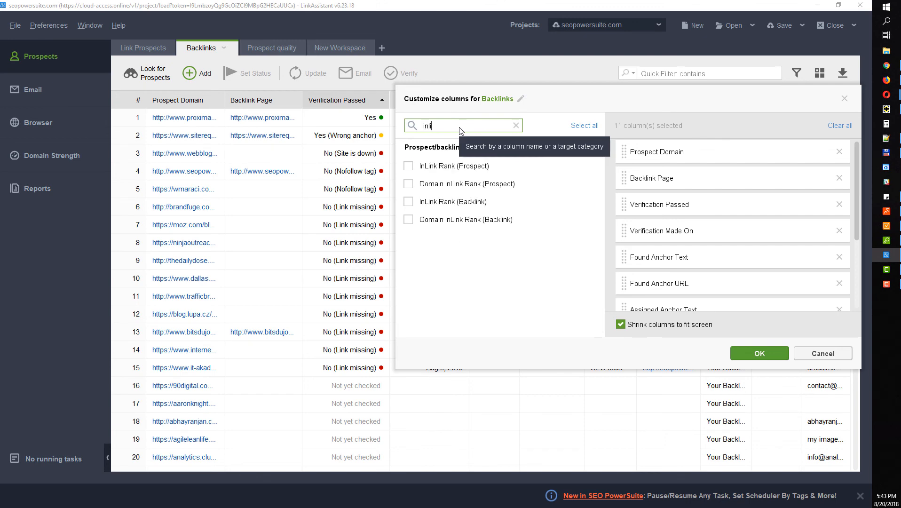
left_click(409, 166)
left_click(409, 184)
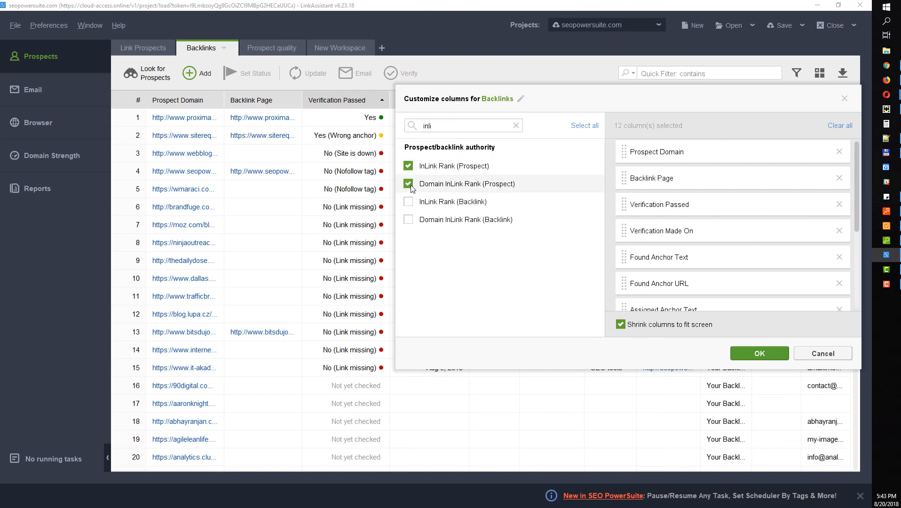
left_click(751, 352)
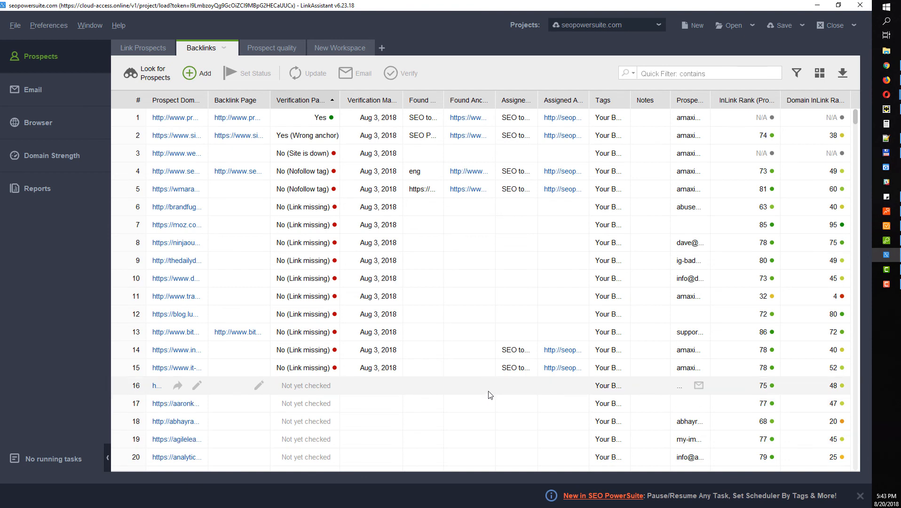
left_click(142, 48)
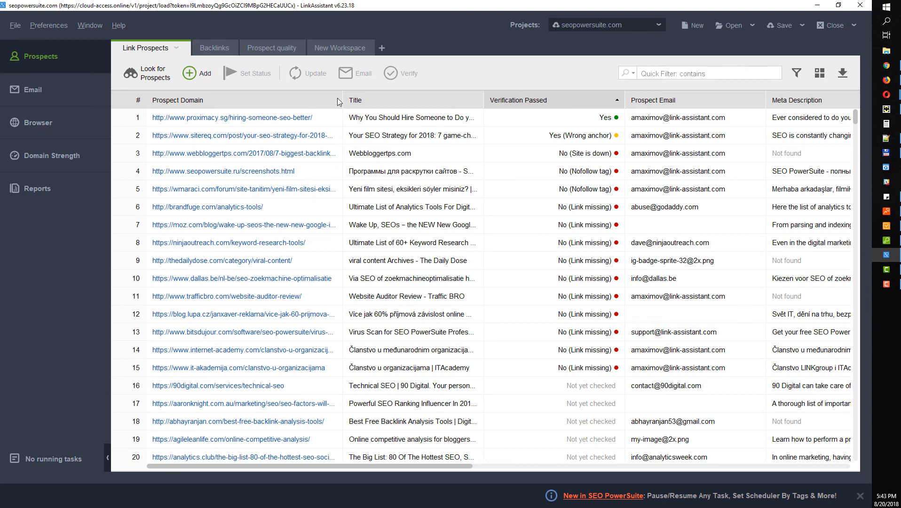
Widen Prospect Domain, review email client settings (pop.gmail.com, port 995, SSL/TLS), then select the top prospects
left_click_drag(342, 100, 358, 100)
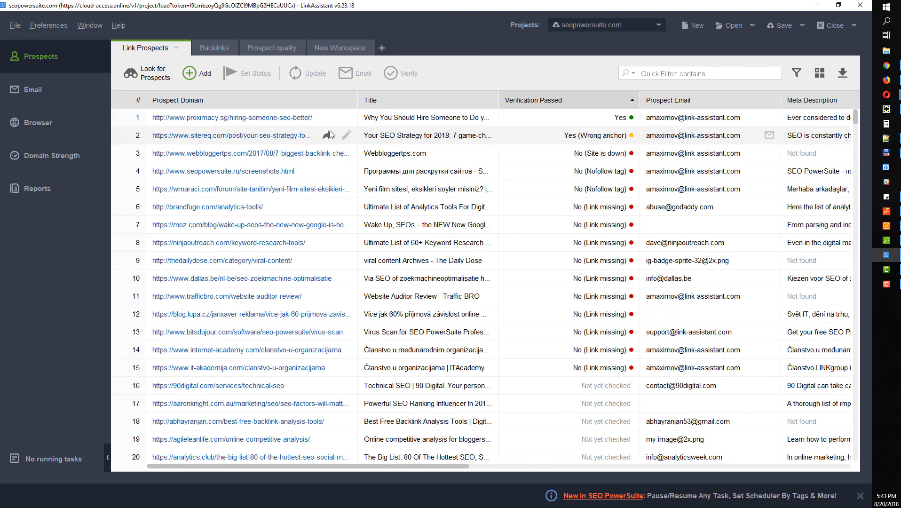
left_click(47, 28)
mouse_move(121, 110)
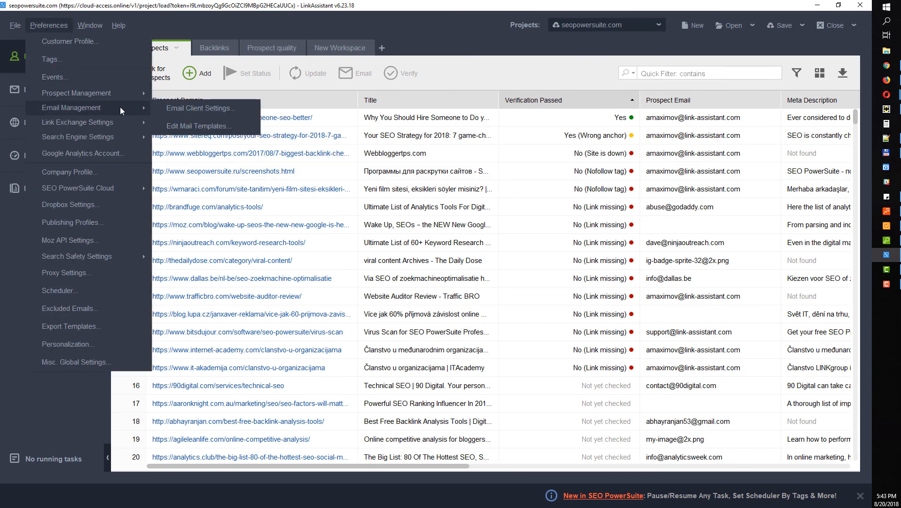
left_click(183, 109)
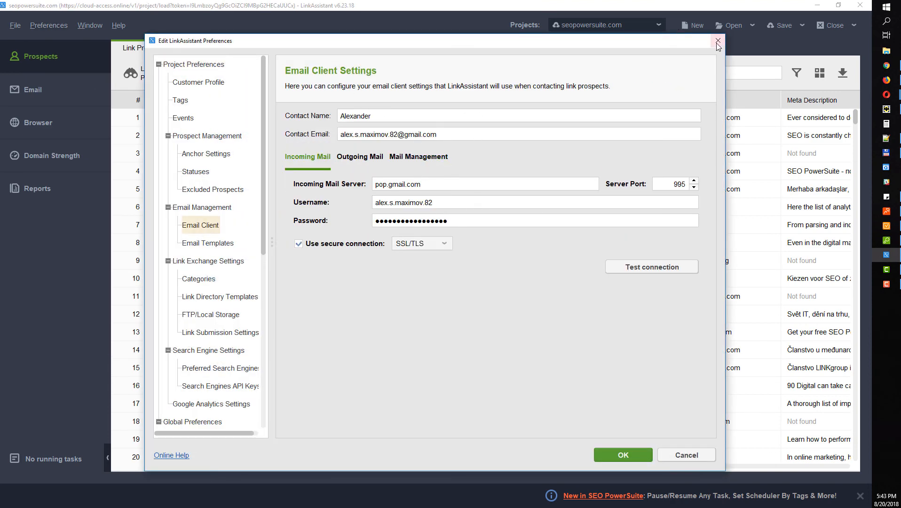
left_click(624, 455)
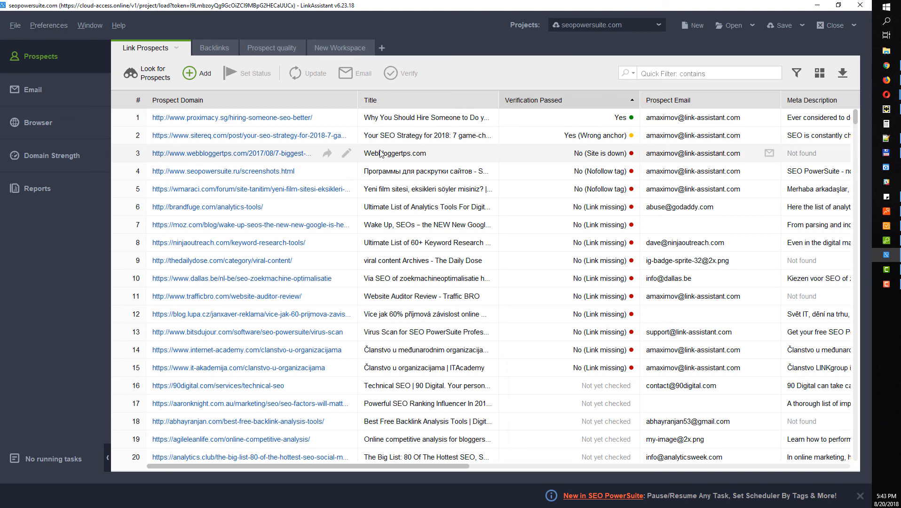
left_click_drag(450, 119, 383, 266)
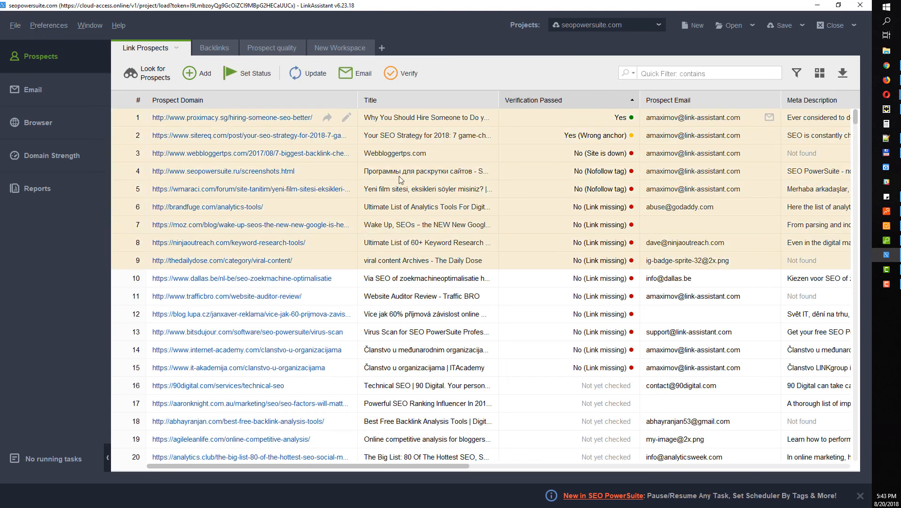
left_click(358, 75)
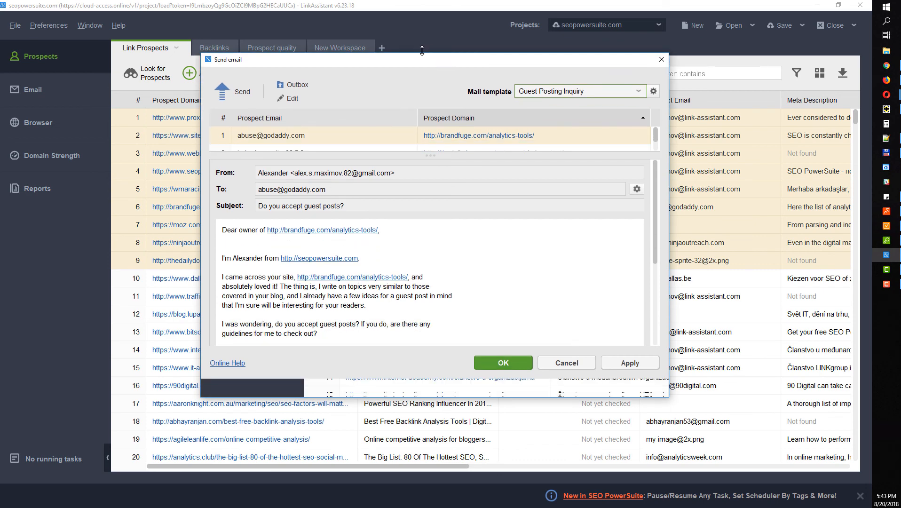
left_click(572, 90)
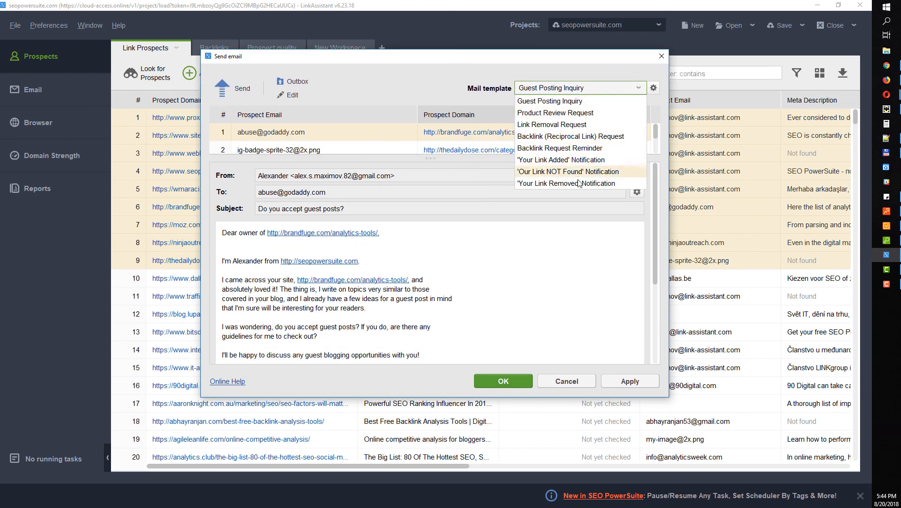
left_click(578, 181)
left_click(552, 89)
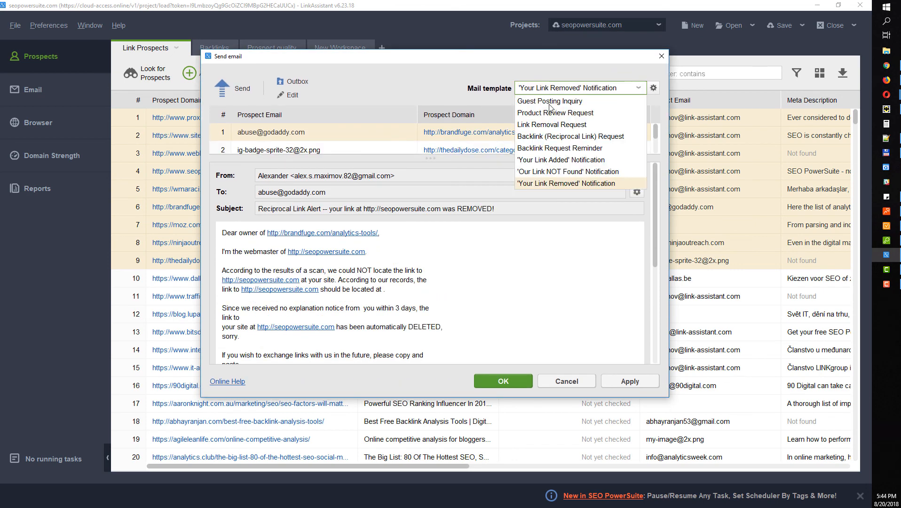
left_click(556, 124)
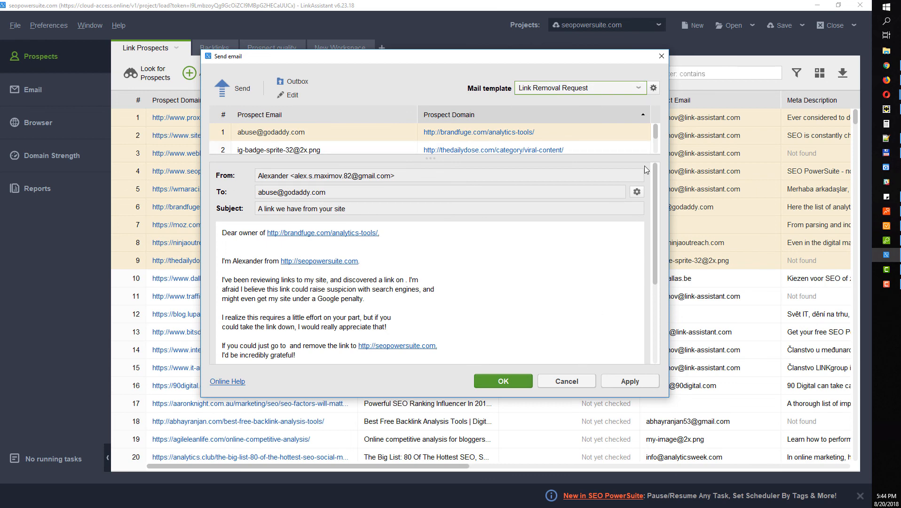
left_click(662, 56)
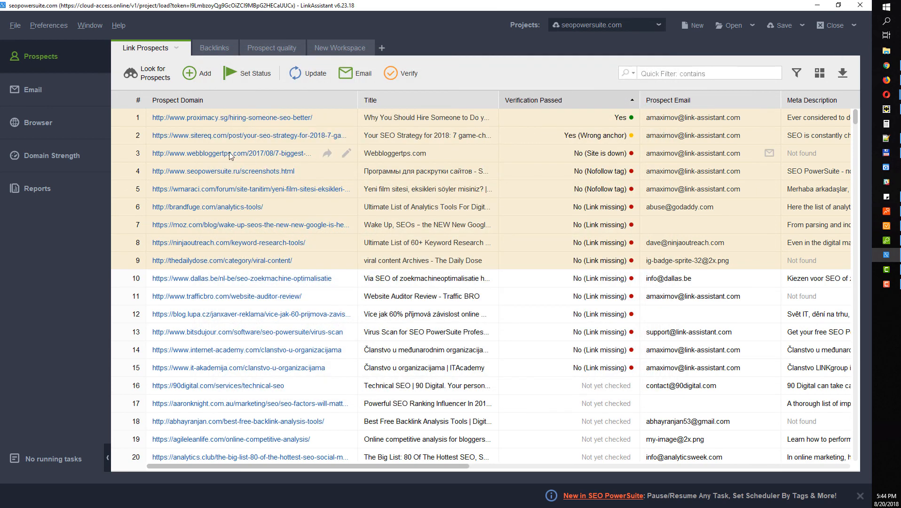
left_click(45, 95)
left_click(155, 139)
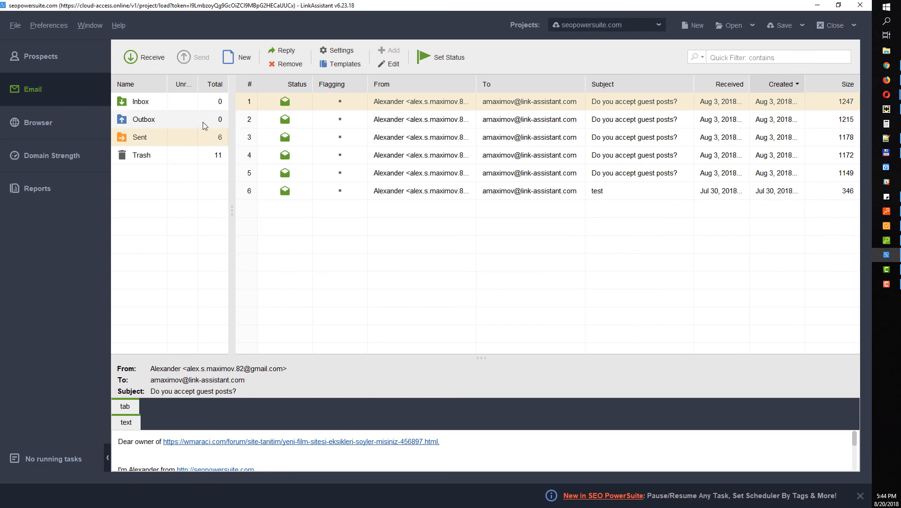
left_click(58, 60)
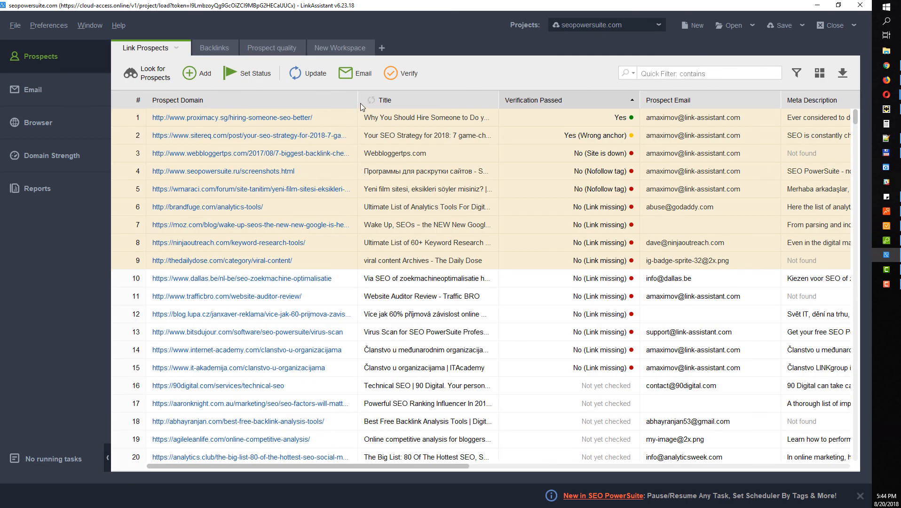
Re-verify prospects 1–11 on their current pages only and move Verification Passed beside Prospect Domain
left_click_drag(358, 100, 458, 100)
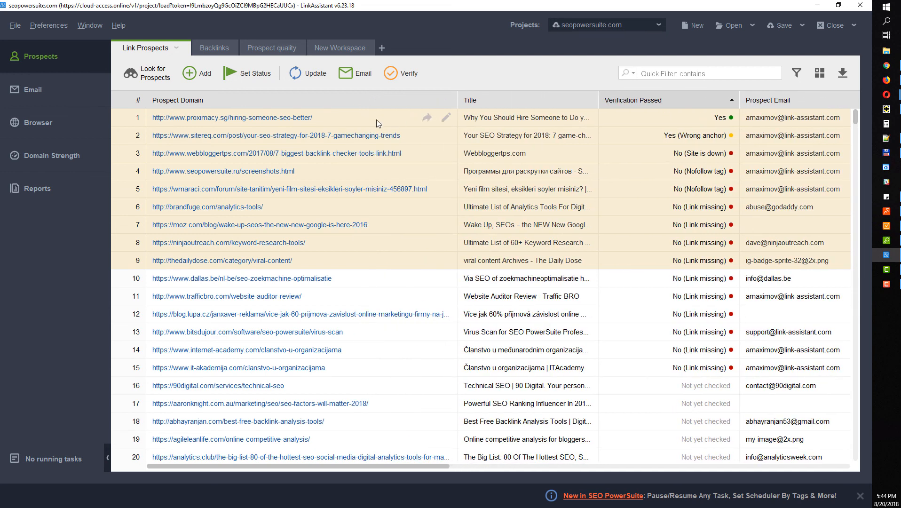
left_click_drag(339, 121, 342, 306)
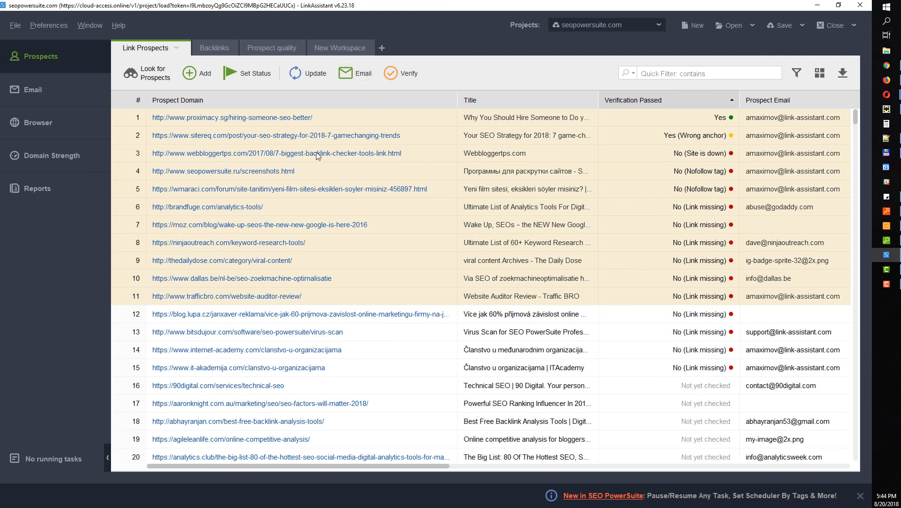
left_click(326, 122)
left_click_drag(332, 132, 348, 304)
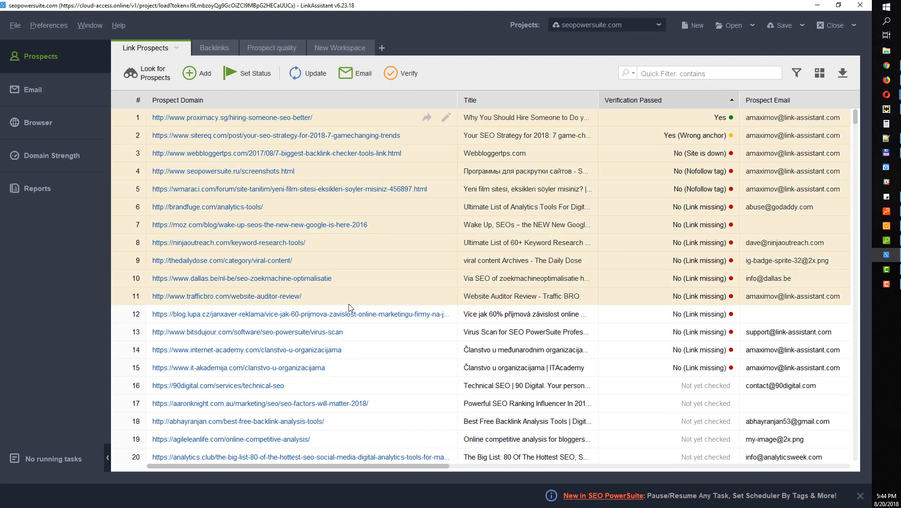
left_click(399, 73)
left_click(293, 307)
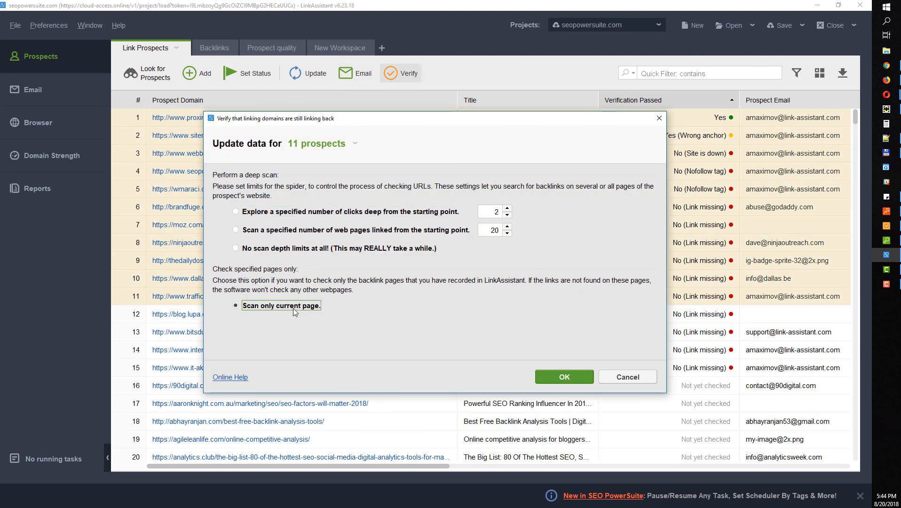
left_click(564, 377)
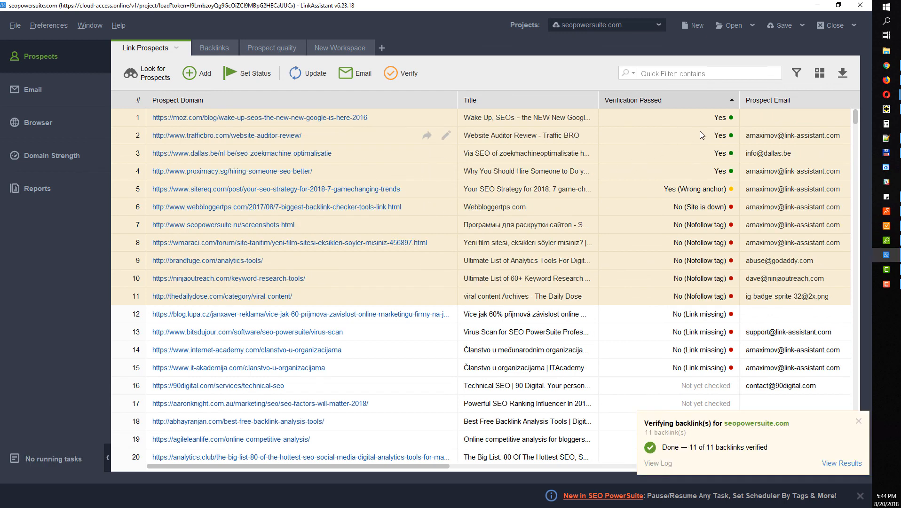
left_click_drag(706, 101, 522, 101)
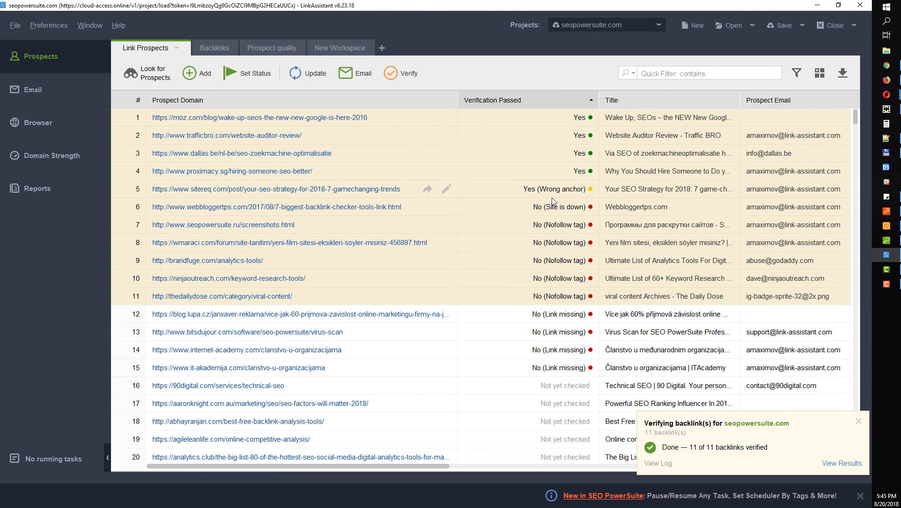
left_click(548, 243)
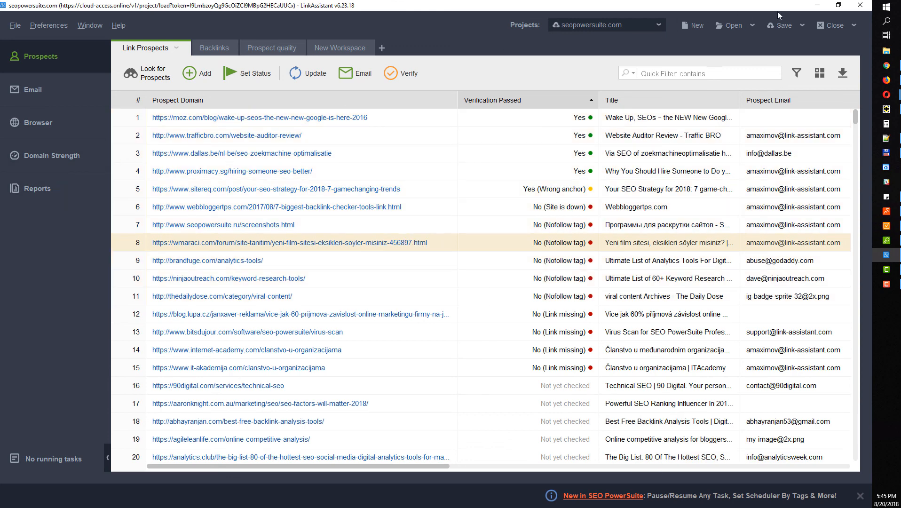
Minimize LinkAssistant and expand the Keyword Research section in Rank Tracker
left_click(816, 6)
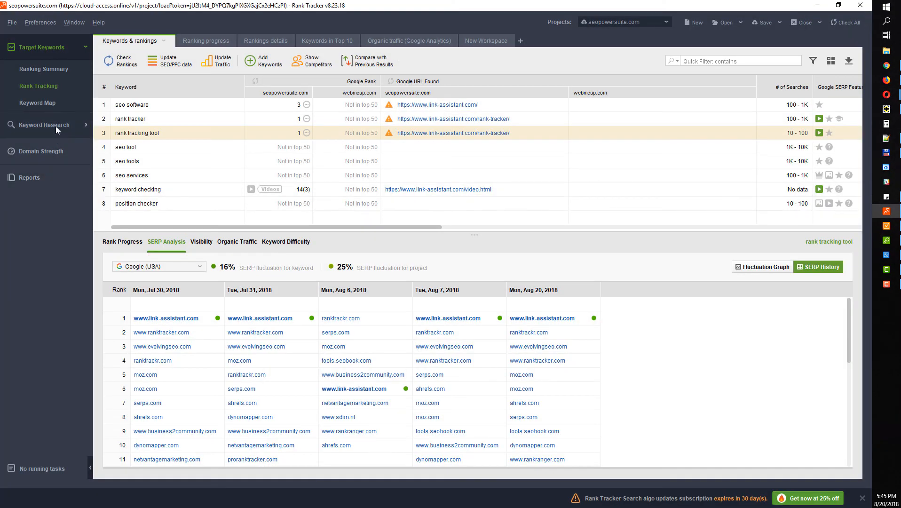
left_click(55, 126)
Open Ranking Keywords to see webmeup.com's 322 keywords, then switch to the Opera browser
left_click(50, 96)
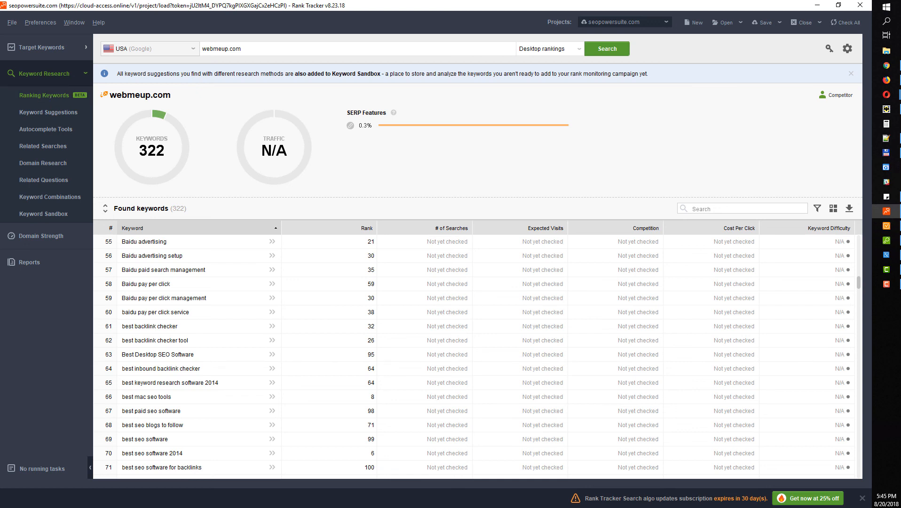
key("alt+Tab")
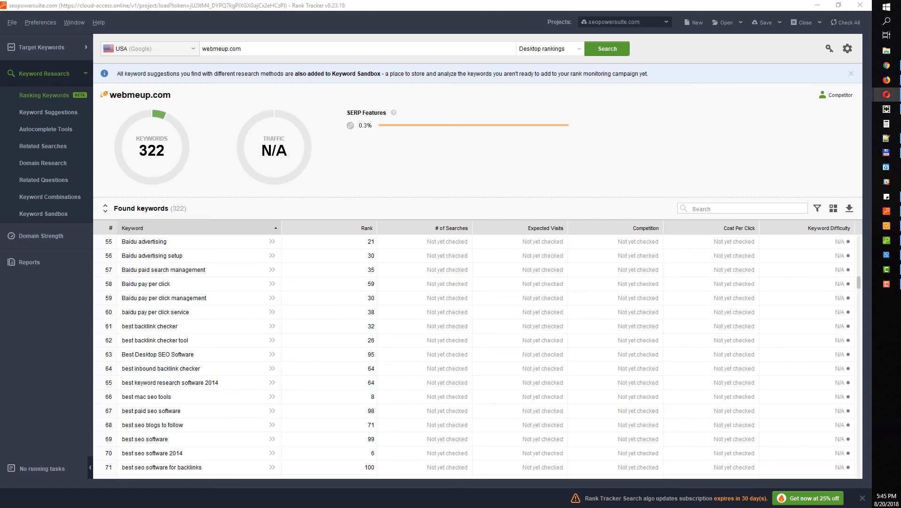